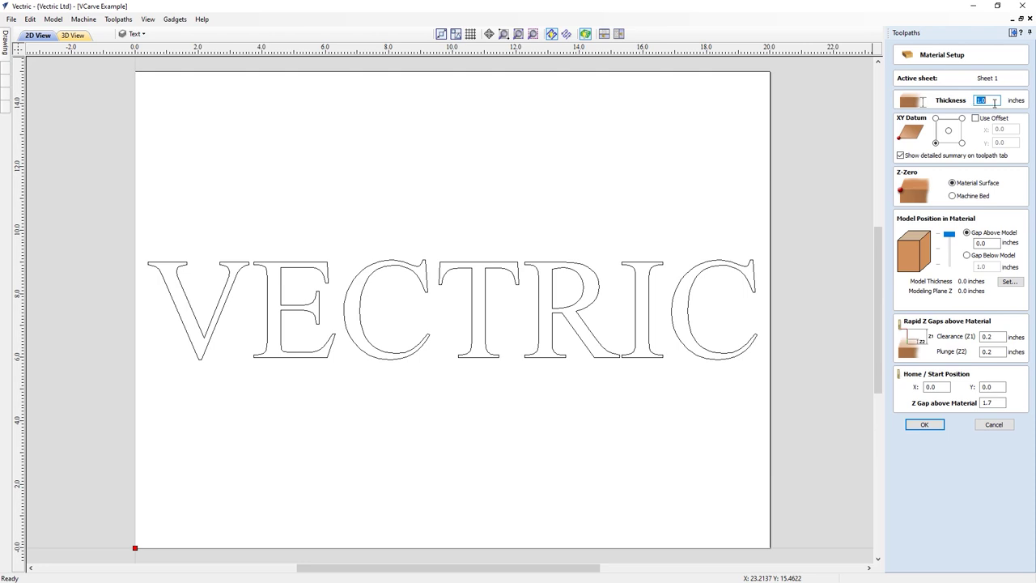
# Set the material thickness to 0.5 inches and the home position's Z gap above material to 0.5.
pyautogui.write('0.5')
pyautogui.doubleClick(989, 402)
pyautogui.write('0.5')
pyautogui.click(927, 424)
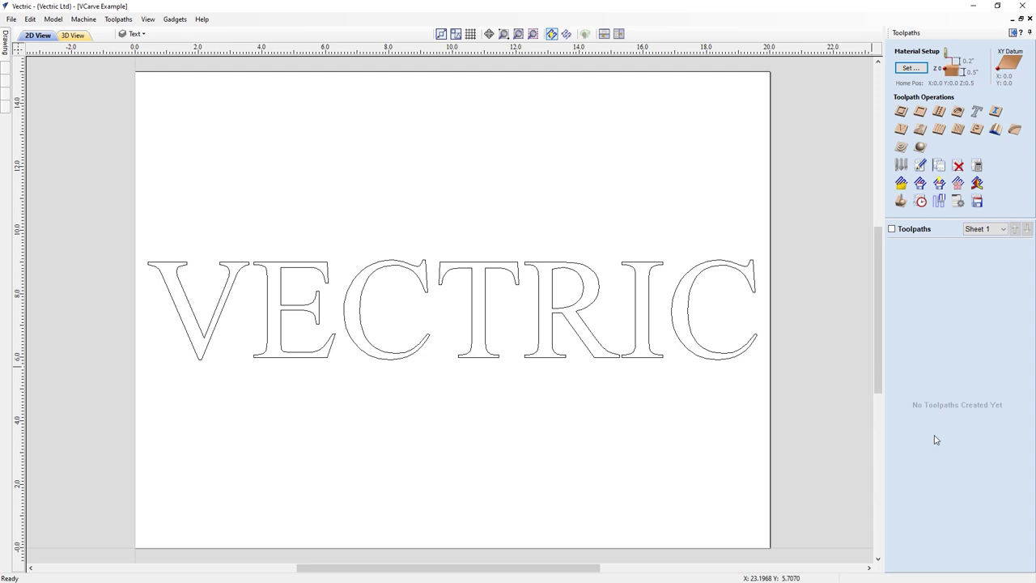
# Calculate a V-Carve toolpath for the VECTRIC text with the 90° 1 1/4" V-bit, named V-Carve 90.
pyautogui.moveTo(607, 380); pyautogui.dragTo(440, 247)
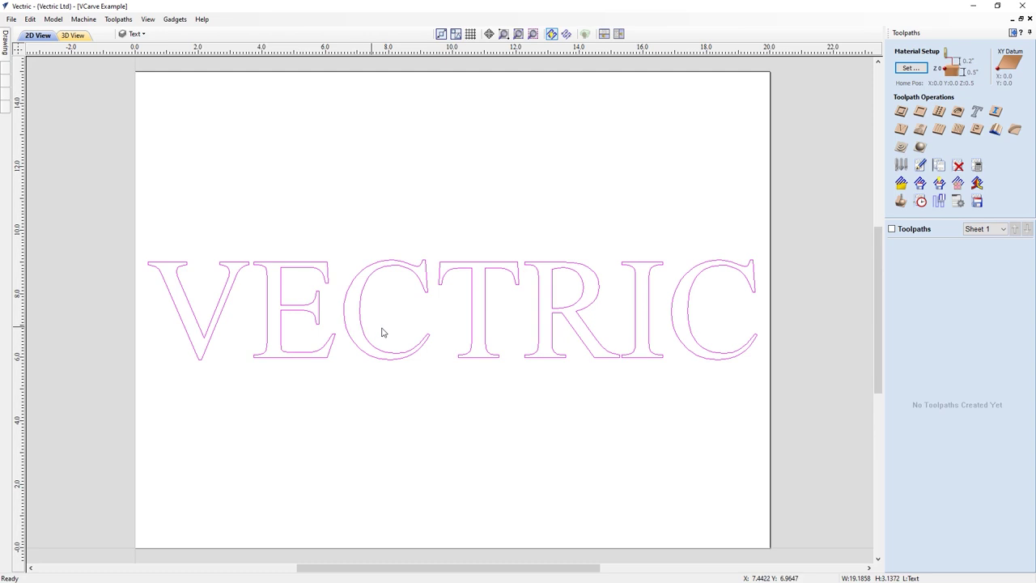
pyautogui.click(900, 131)
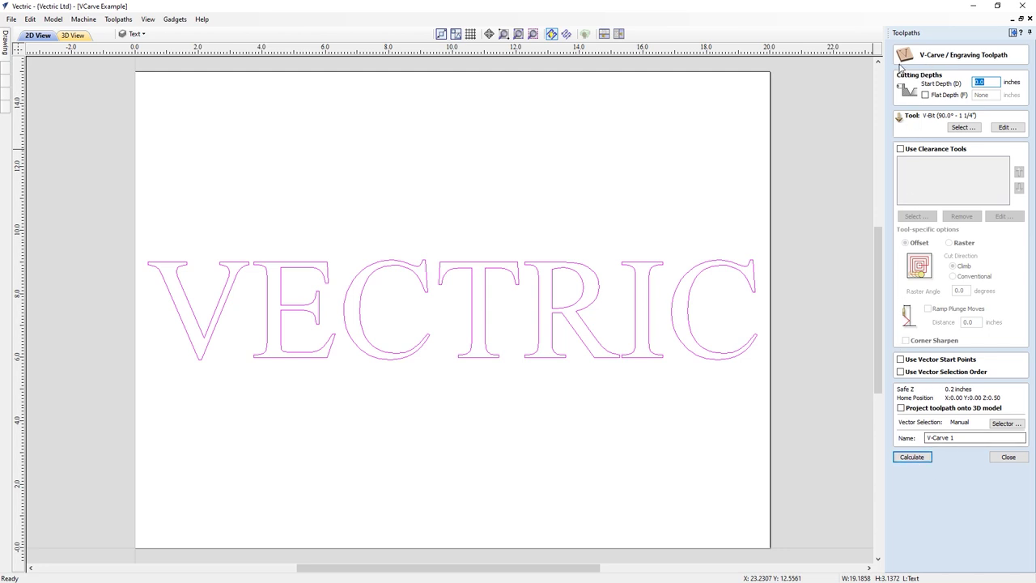
pyautogui.click(988, 82)
pyautogui.click(968, 437)
pyautogui.press('BackSpace')
pyautogui.write('90')
pyautogui.click(912, 460)
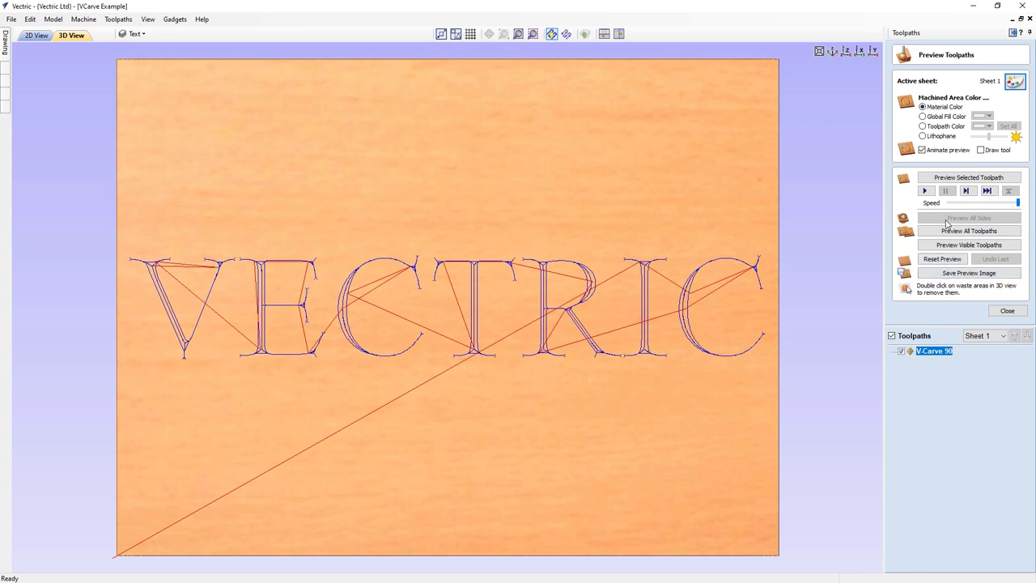
# Preview the V-Carve 90 toolpath and compare the carved letters with their vectors in split 2D and 3D views.
pyautogui.click(953, 178)
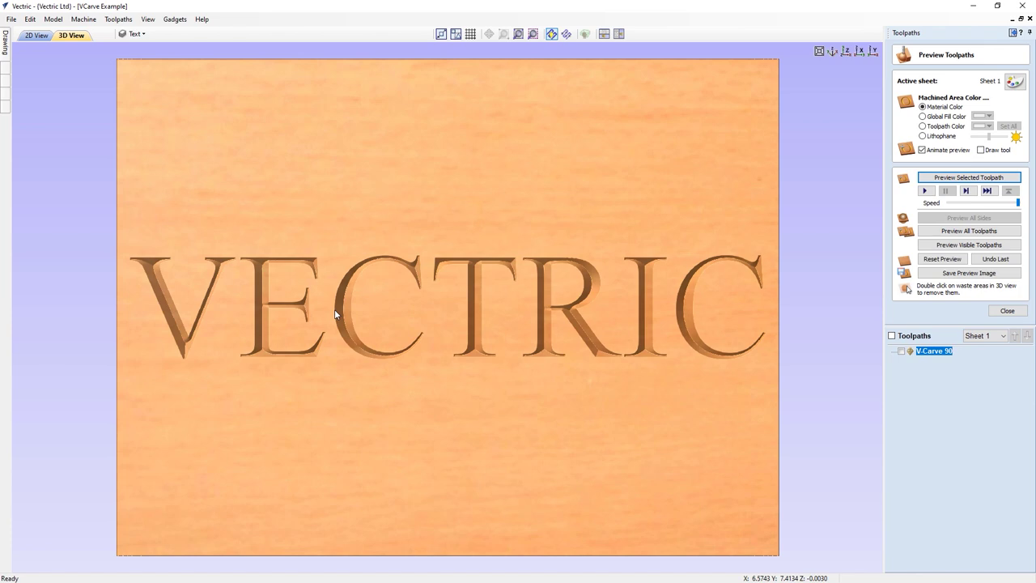
pyautogui.click(606, 35)
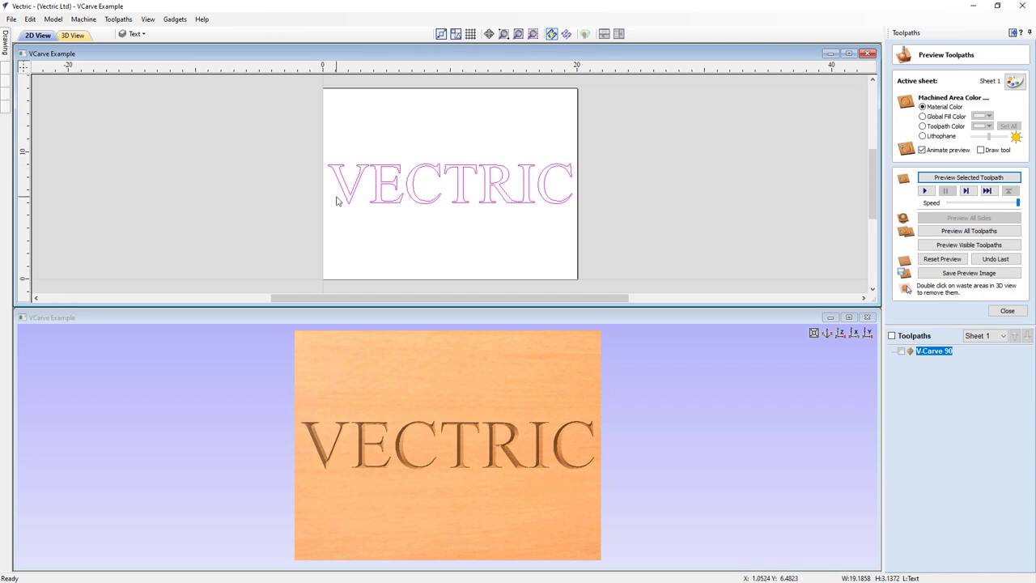
pyautogui.scroll(4, 356, 195)
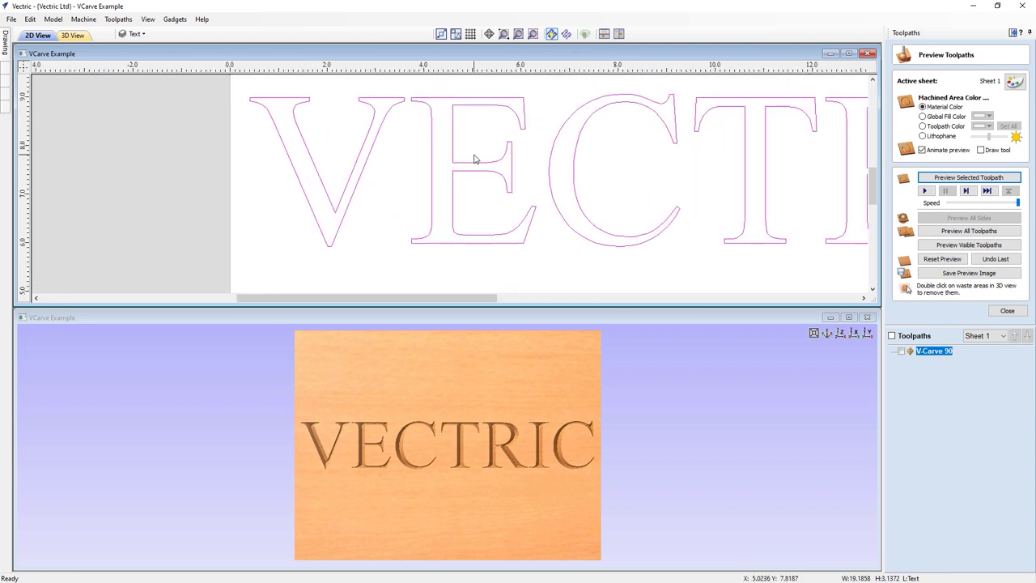
pyautogui.scroll(5, 369, 404)
pyautogui.moveTo(516, 441)
pyautogui.mouseDown()
pyautogui.moveTo(509, 449)
pyautogui.moveTo(527, 435)
pyautogui.mouseUp()
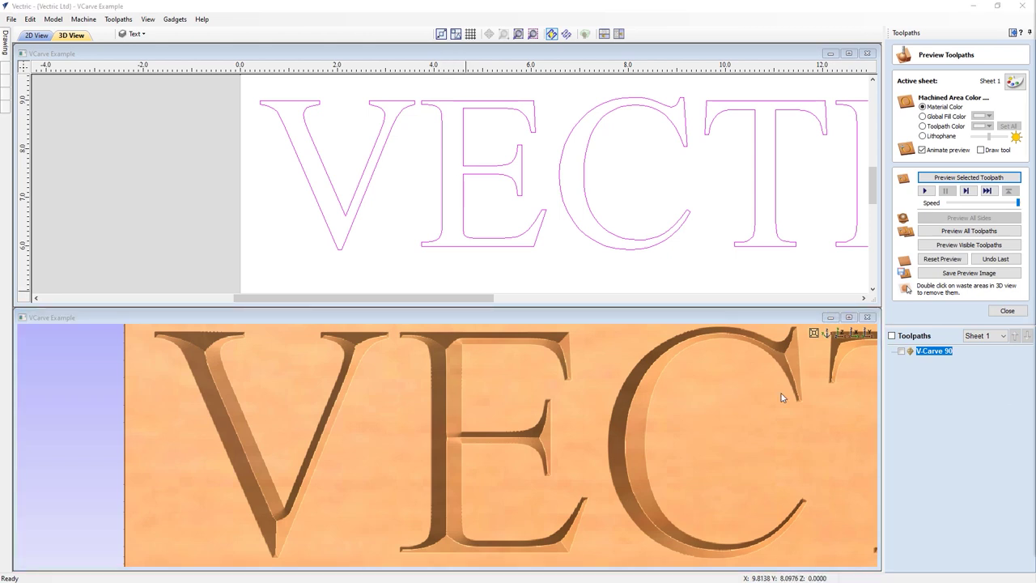
pyautogui.click(848, 317)
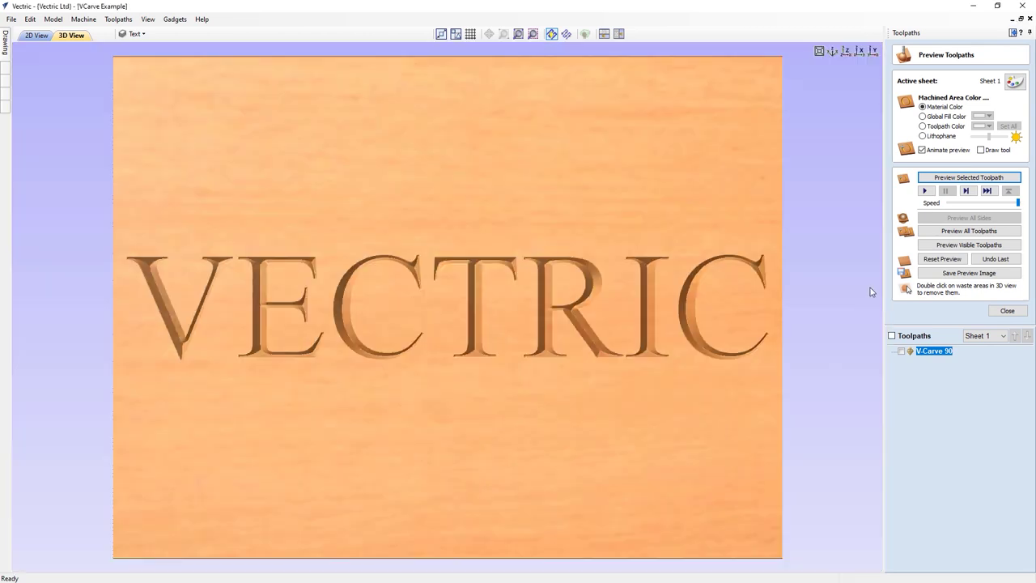
# Reset the toolpath preview and return to the 2D view of the whole sheet.
pyautogui.click(944, 260)
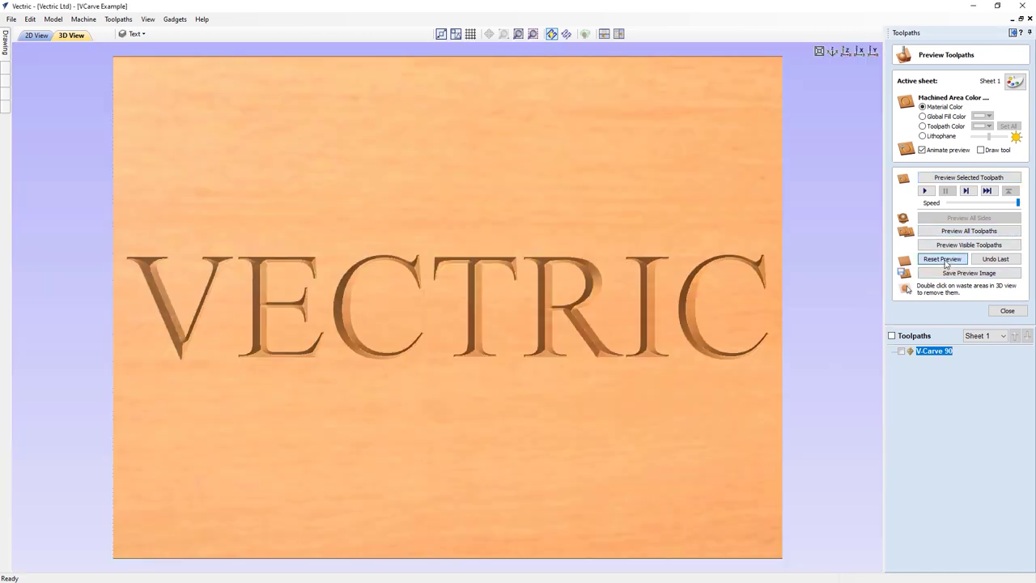
pyautogui.click(1007, 312)
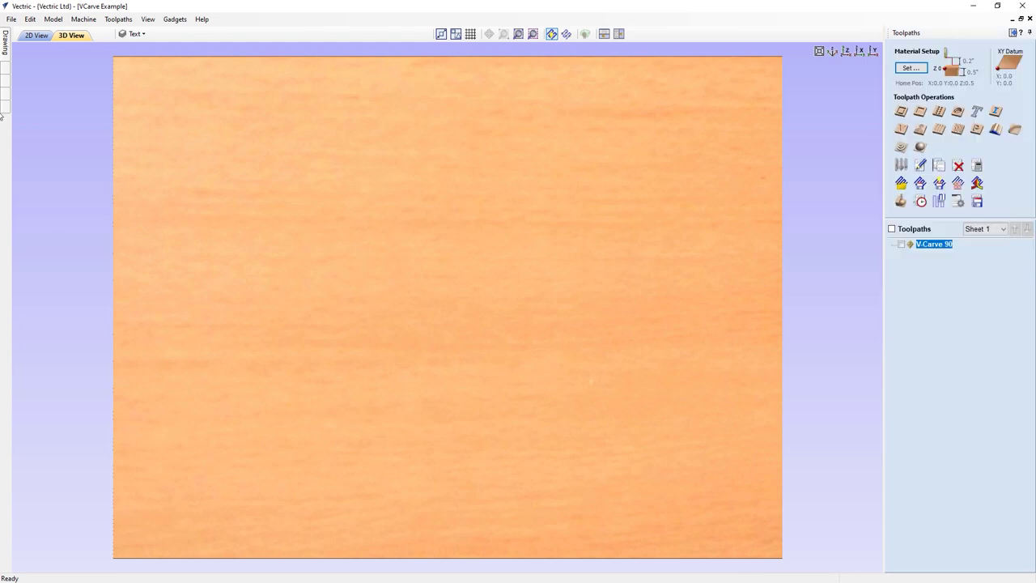
pyautogui.click(37, 34)
pyautogui.scroll(-2, 612, 397)
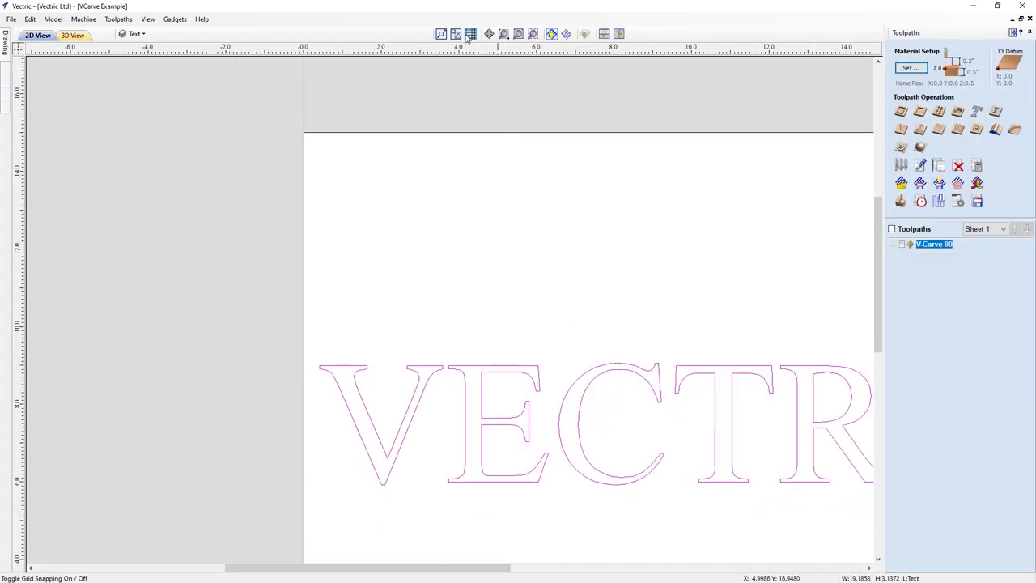
pyautogui.click(518, 33)
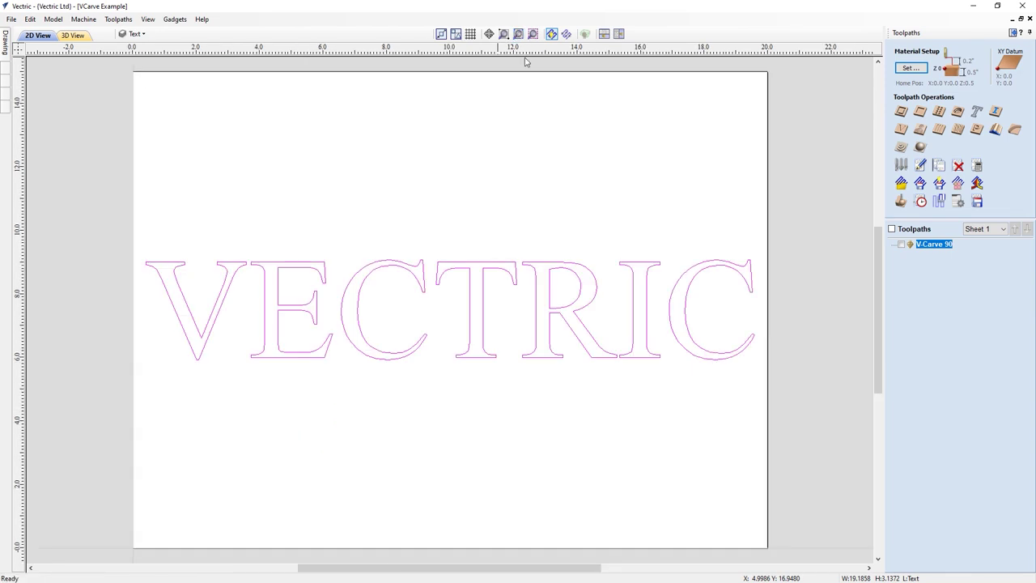
# Place one copy of the VECTRIC text above the original and another copy below it.
pyautogui.click(485, 286)
pyautogui.moveTo(453, 303); pyautogui.dragTo(451, 165)
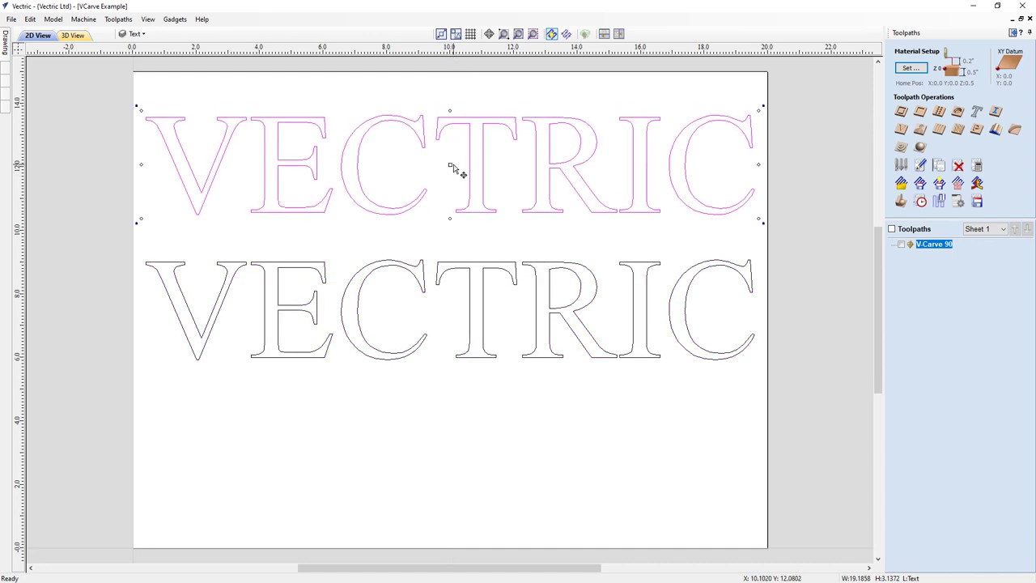
pyautogui.click(470, 280)
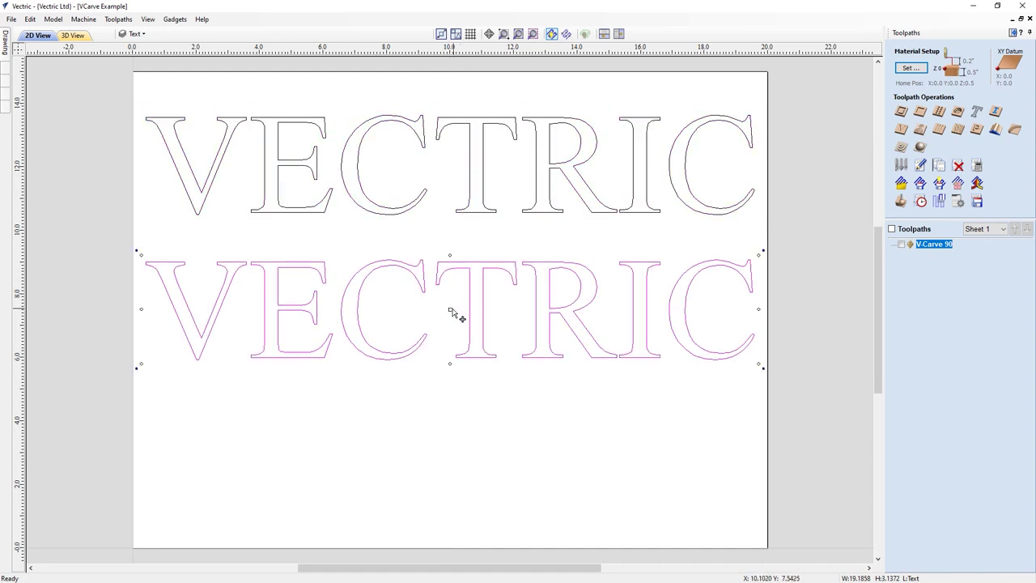
pyautogui.moveTo(450, 311); pyautogui.dragTo(449, 443)
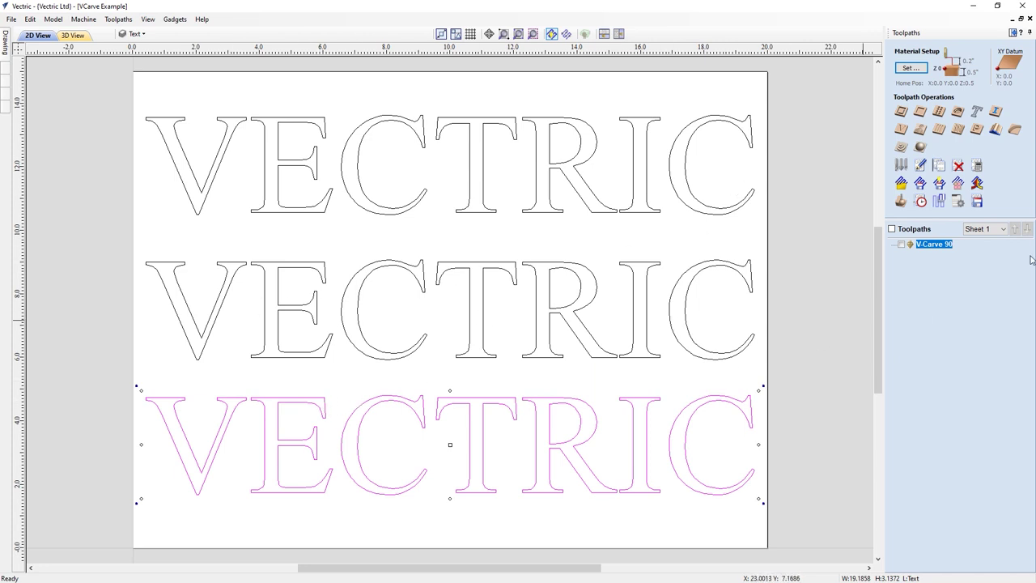
# Calculate a V-Carve toolpath for the upper VECTRIC copy with the 120° 1 1/4" V-bit, named V-Carve 120.
pyautogui.click(930, 244)
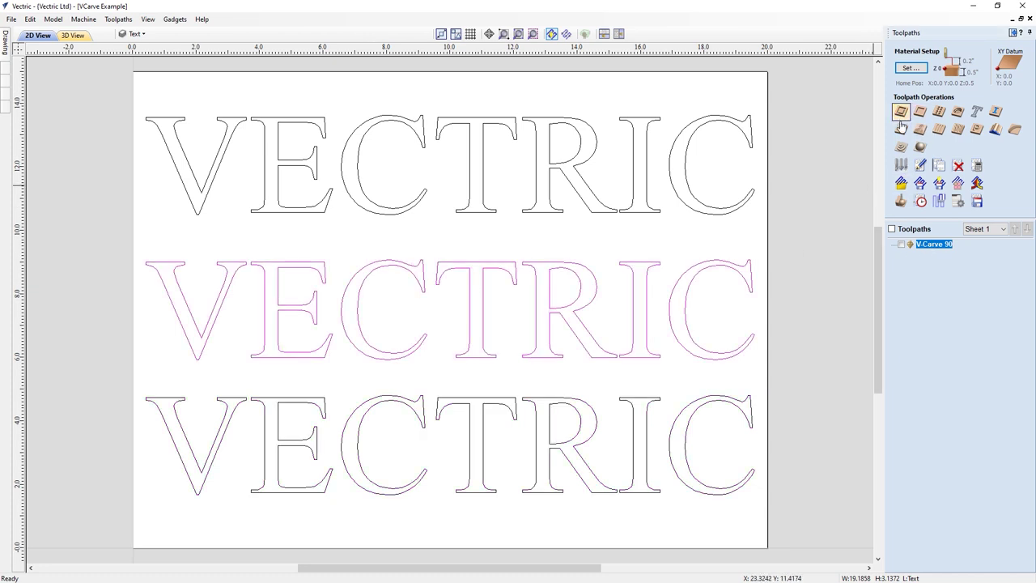
pyautogui.moveTo(713, 160); pyautogui.dragTo(543, 135)
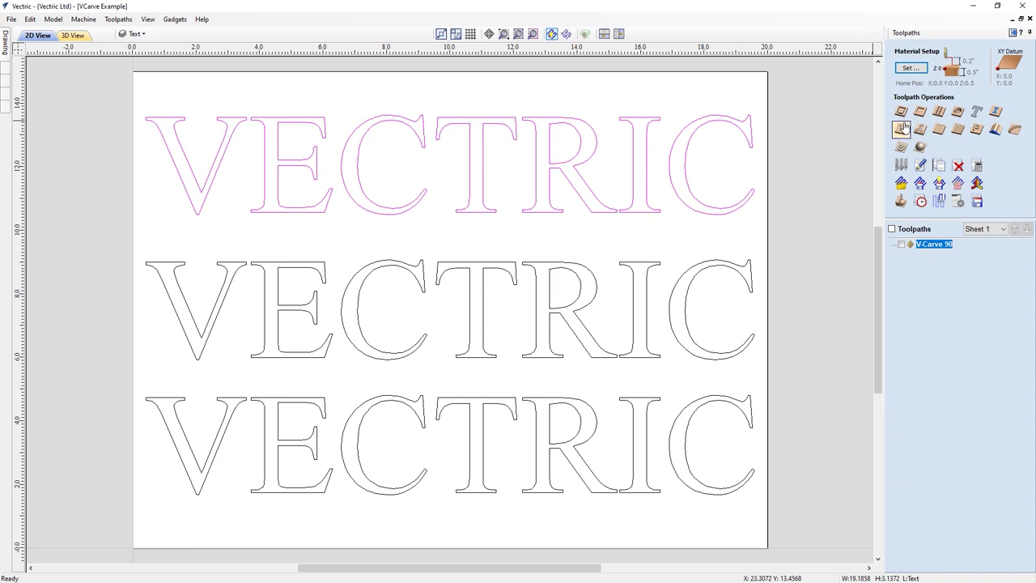
pyautogui.click(902, 129)
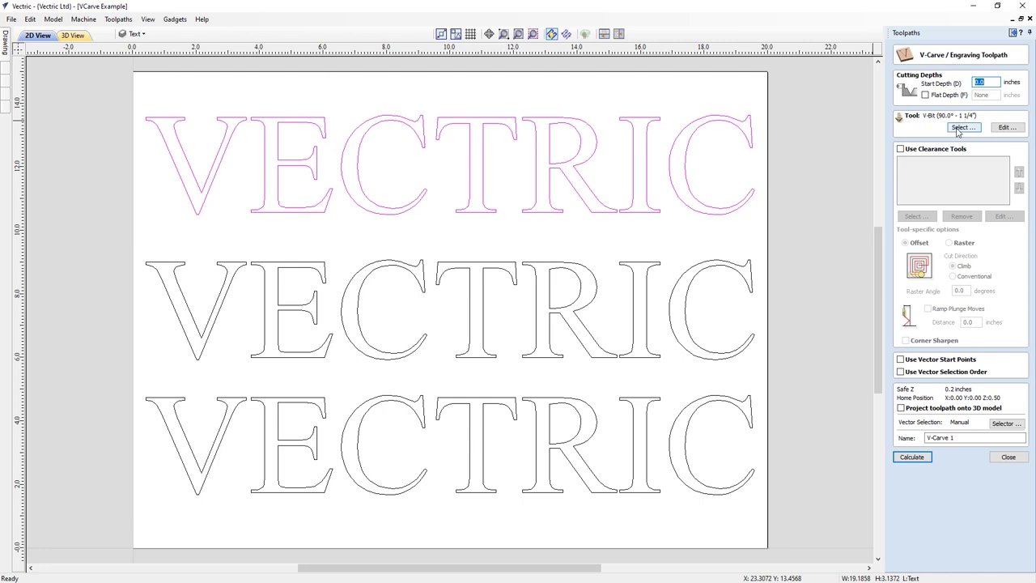
pyautogui.click(958, 131)
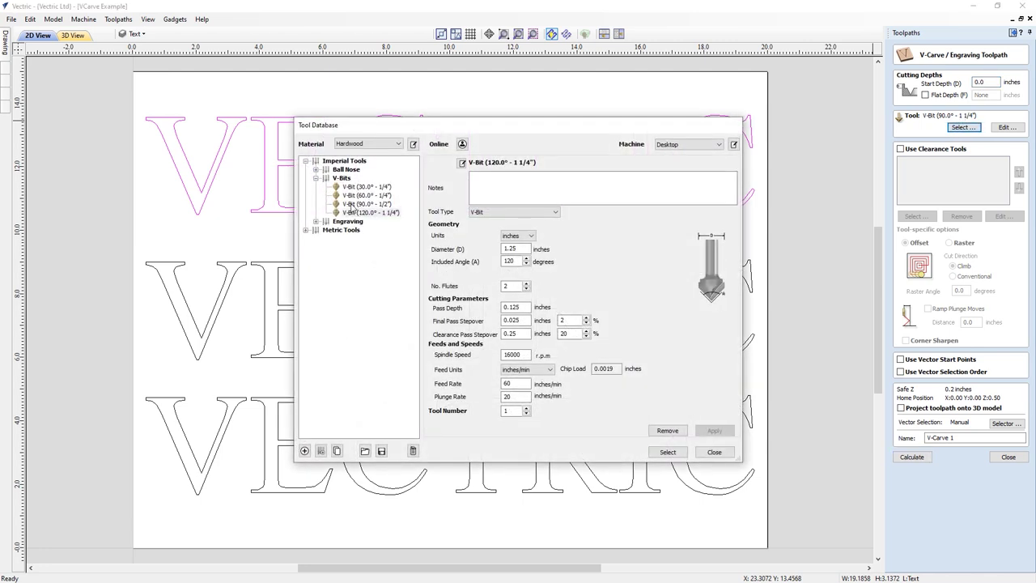
pyautogui.click(356, 213)
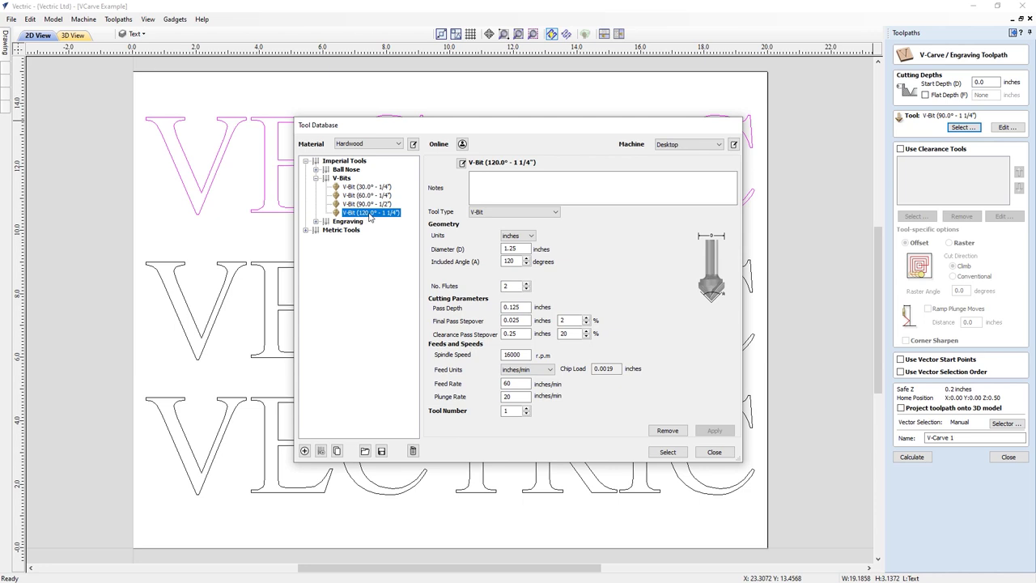
pyautogui.click(668, 452)
pyautogui.click(974, 437)
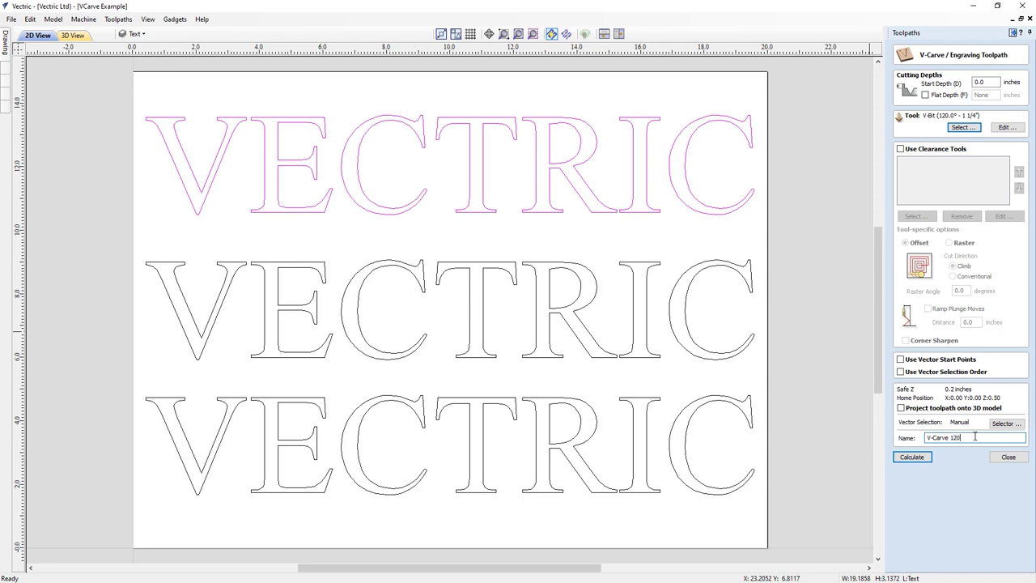
pyautogui.click(911, 457)
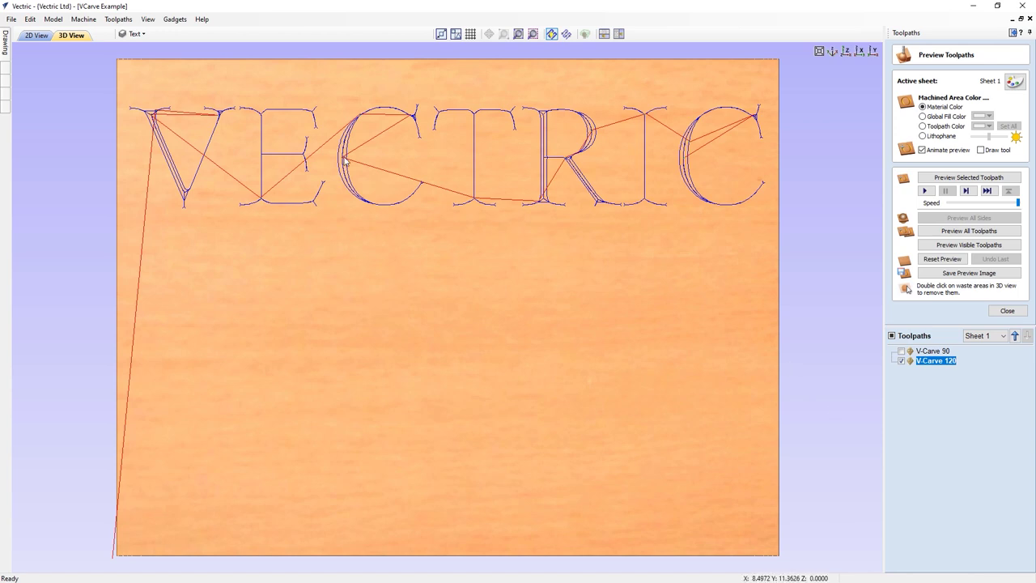
# Calculate a V-Carve toolpath for the lower VECTRIC copy with the 60° 1/4" V-bit, keeping the name V-Carve 1.
pyautogui.click(37, 36)
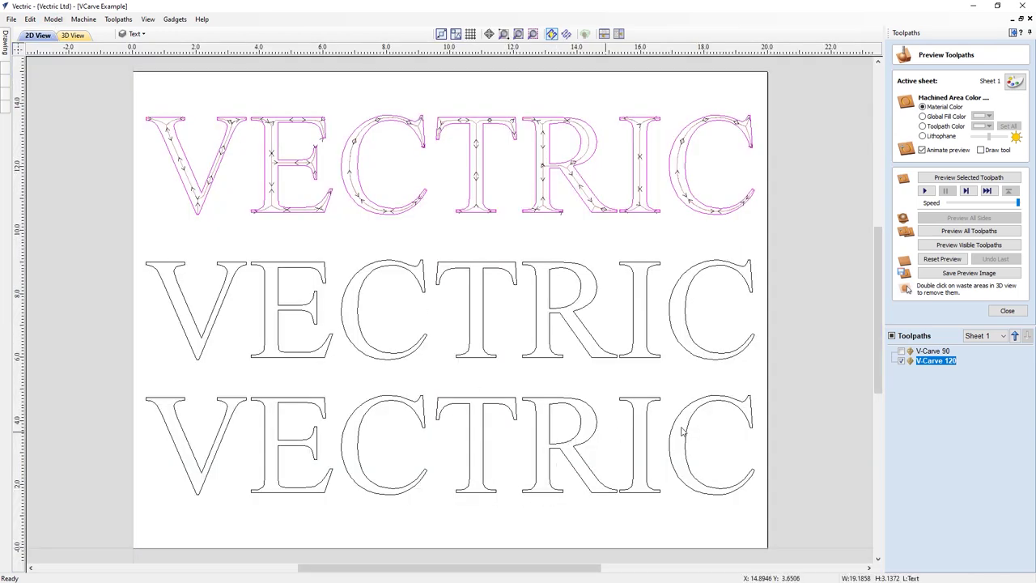
pyautogui.click(1006, 311)
pyautogui.click(604, 425)
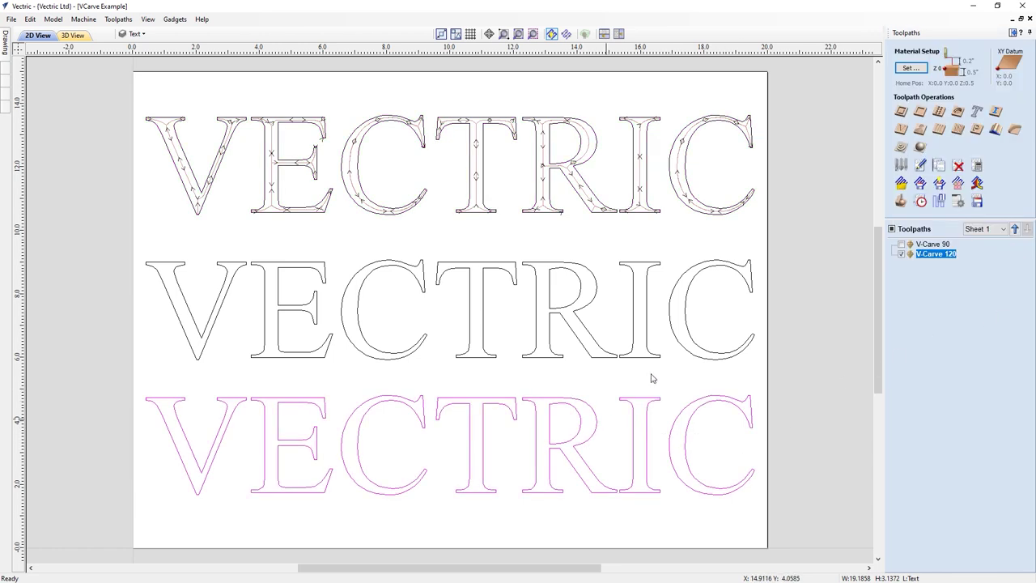
pyautogui.click(901, 130)
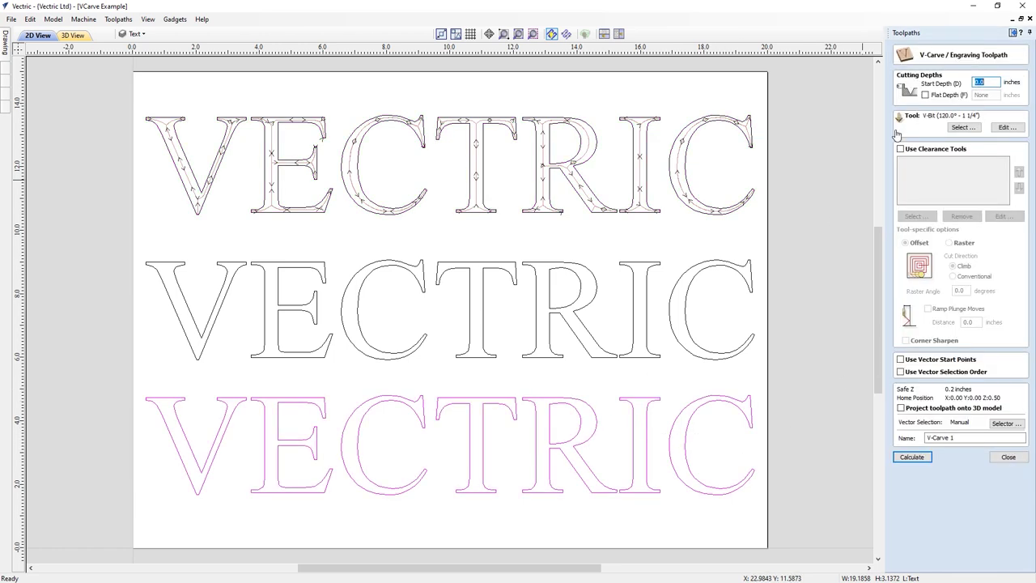
pyautogui.click(966, 128)
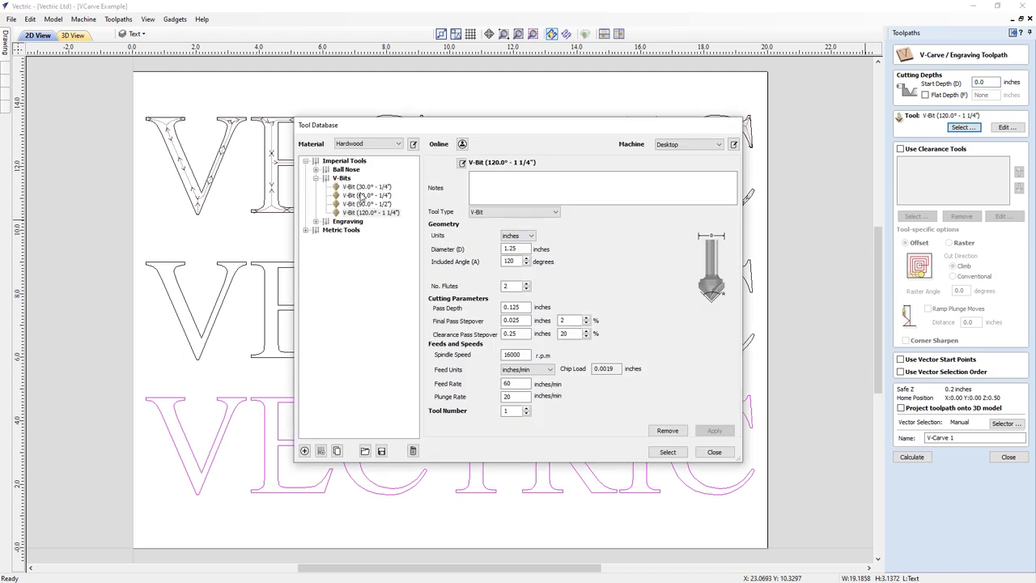
pyautogui.click(356, 196)
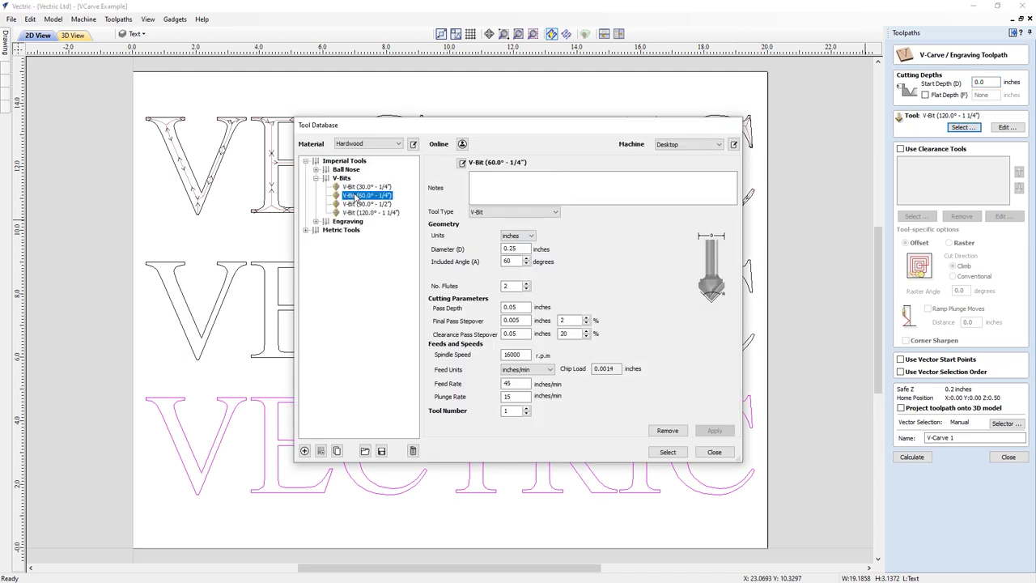
pyautogui.click(667, 453)
pyautogui.click(912, 456)
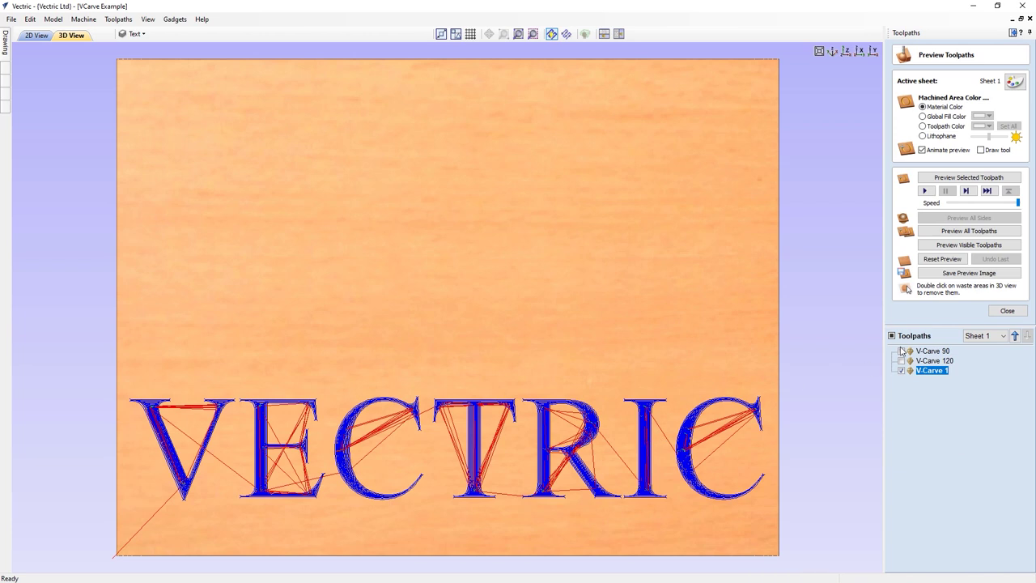
# Make all three toolpaths visible, preview them together and compare the carved letters up close in 3D.
pyautogui.click(900, 351)
pyautogui.click(901, 361)
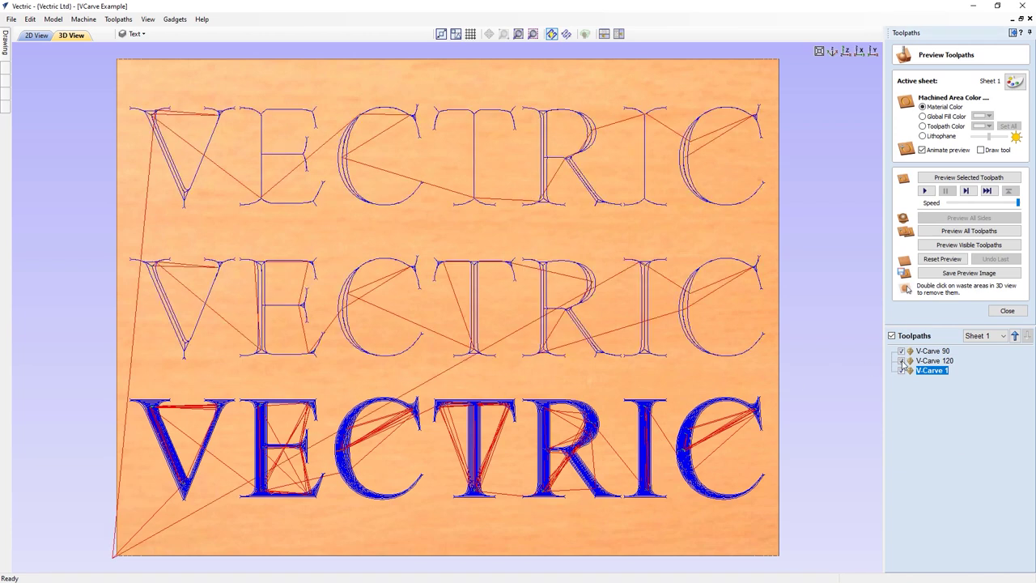
pyautogui.press('Escape')
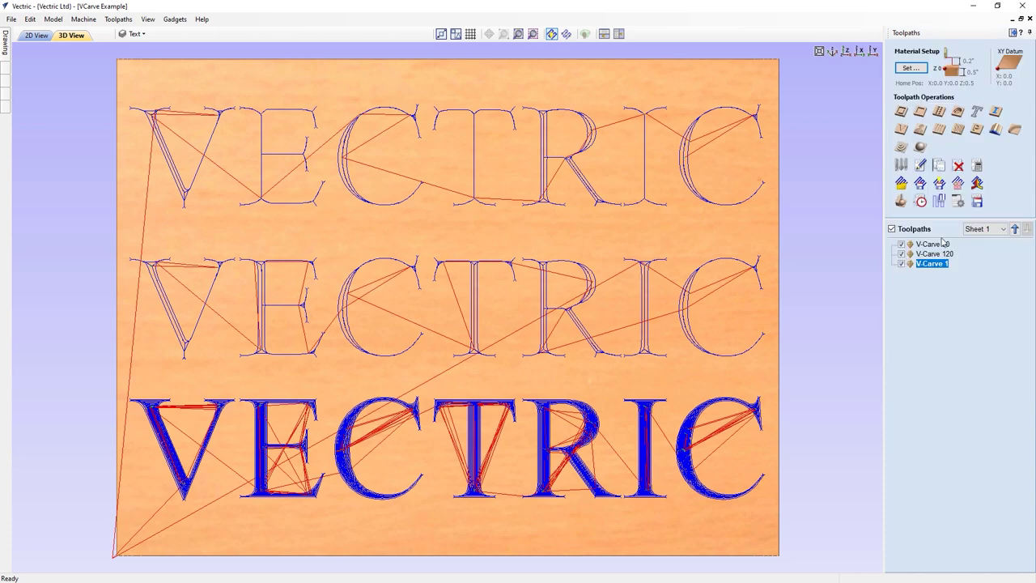
pyautogui.click(901, 202)
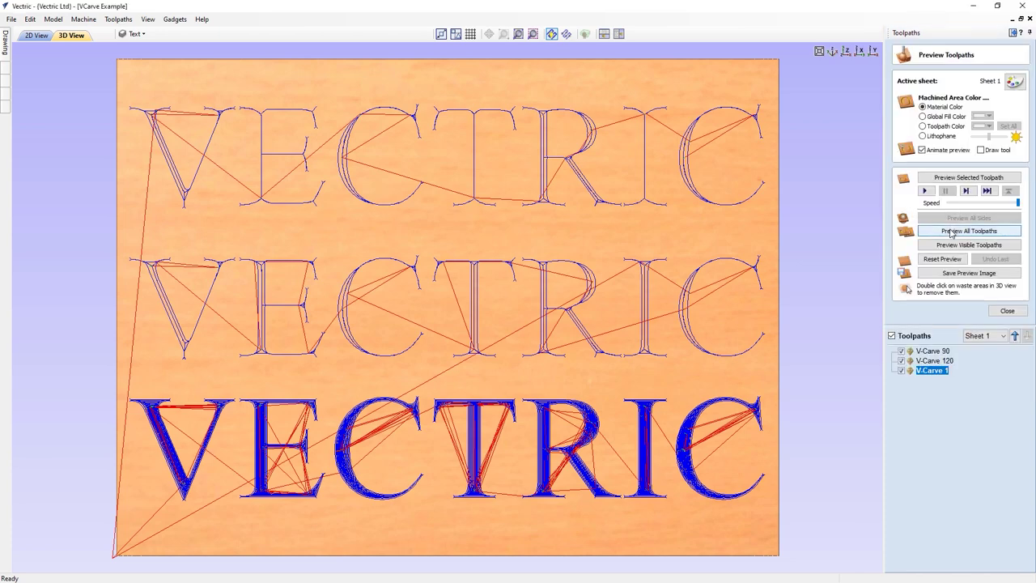
pyautogui.click(952, 232)
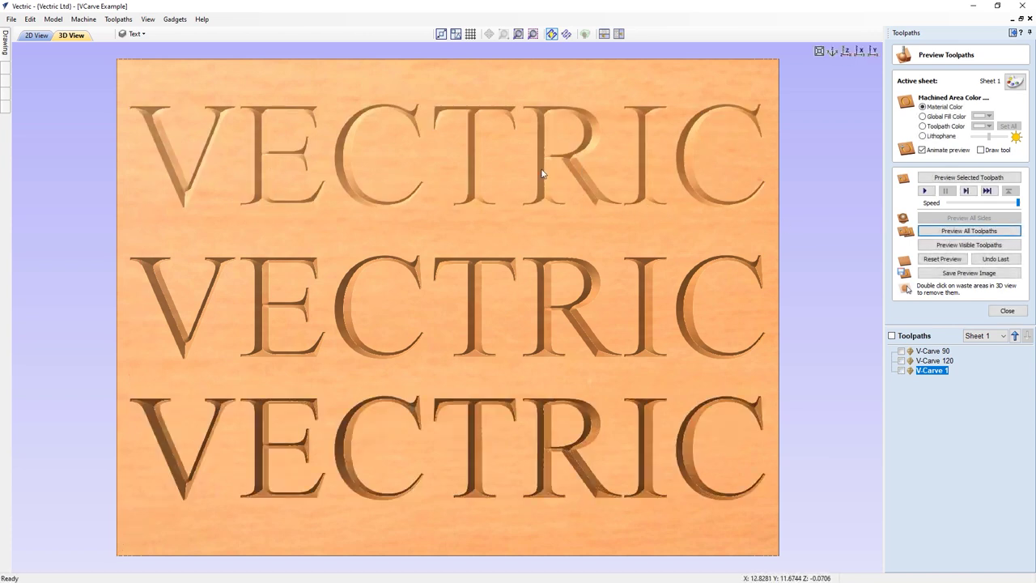
pyautogui.moveTo(411, 433); pyautogui.dragTo(554, 233)
pyautogui.scroll(10, 554, 229)
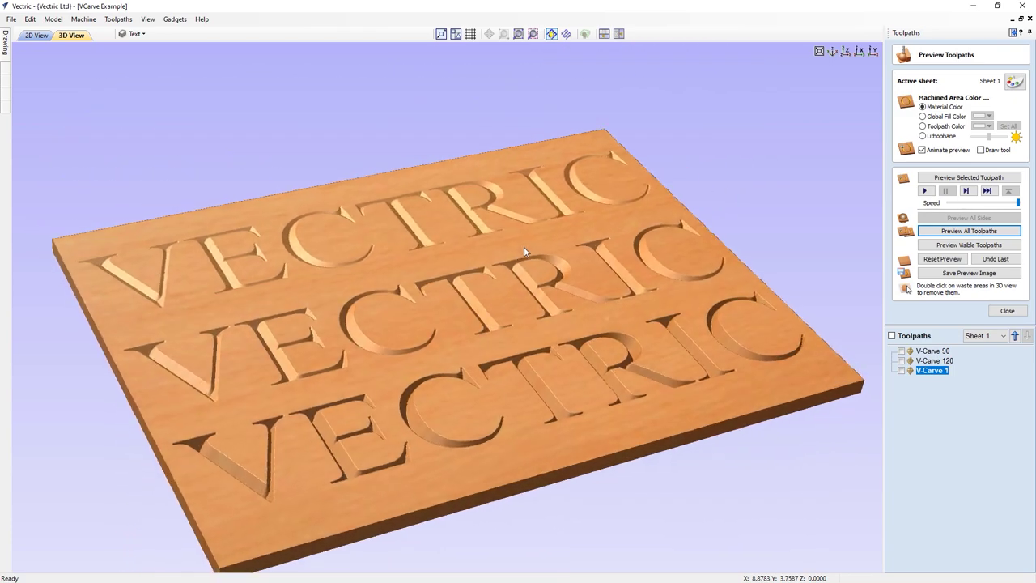
pyautogui.scroll(-5, 297, 296)
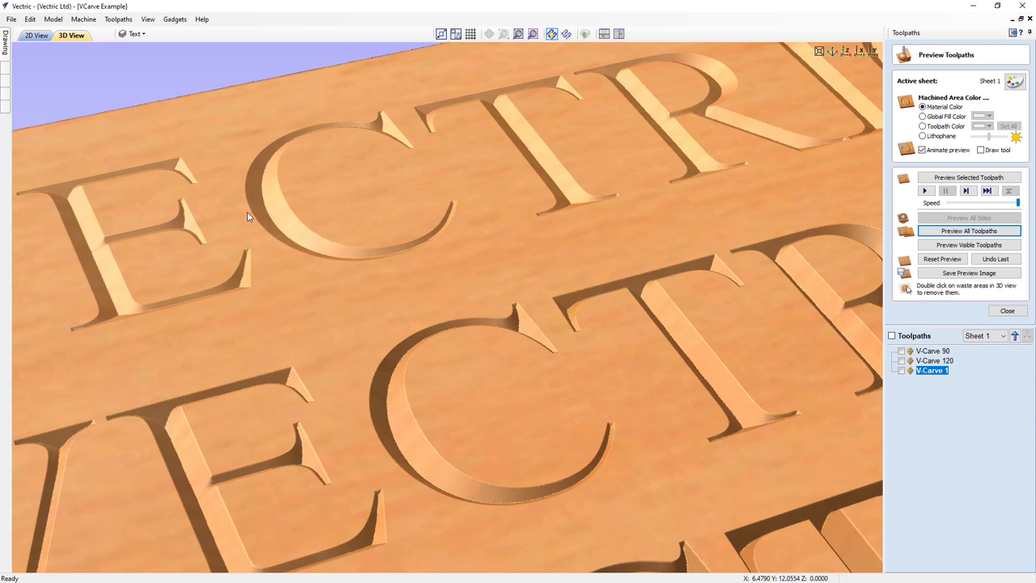
# Compare the three carved VECTRIC rows up close and from directly above, then exit the toolpath preview.
pyautogui.moveTo(527, 448); pyautogui.dragTo(340, 233)
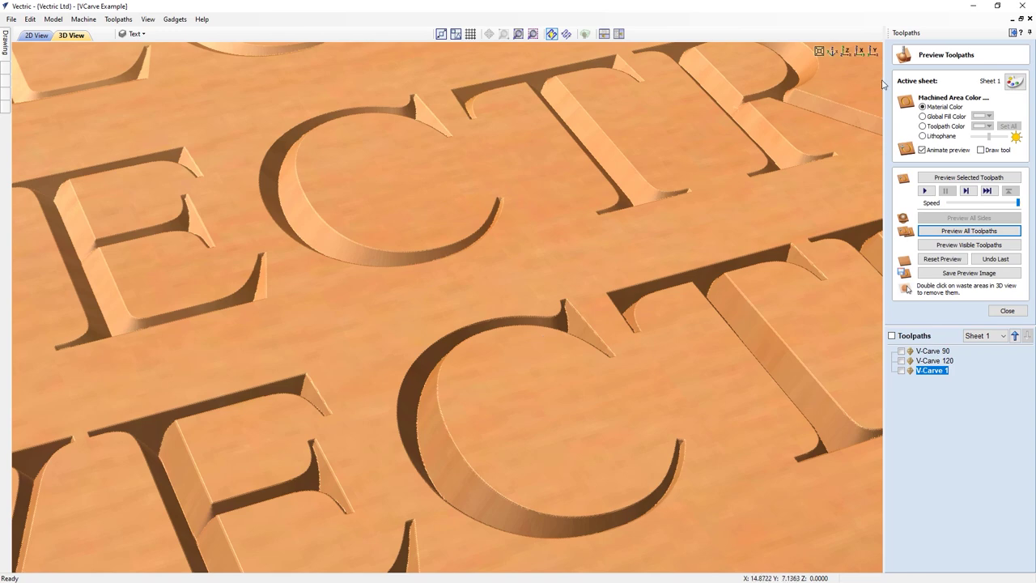
pyautogui.click(846, 51)
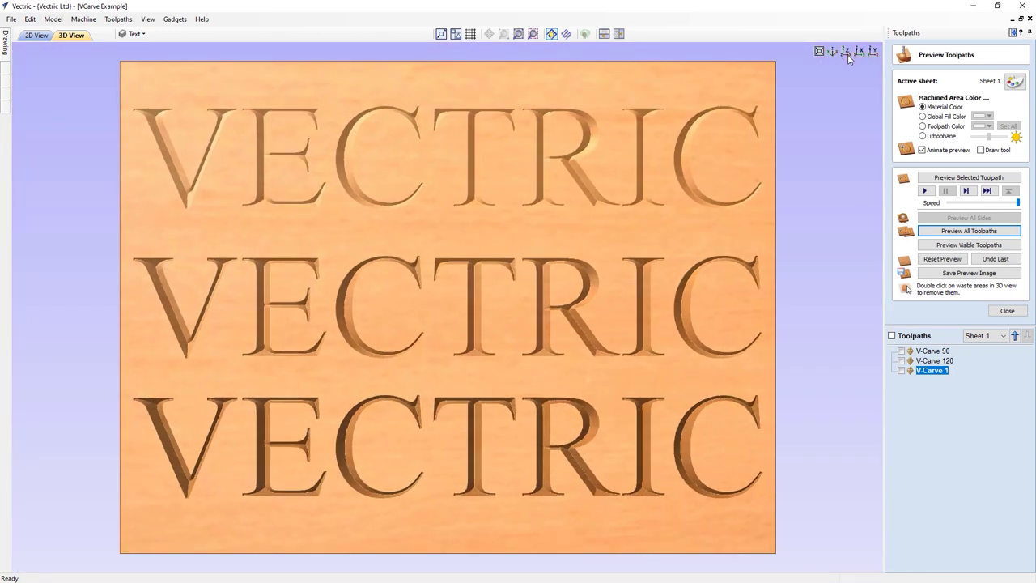
pyautogui.click(1007, 311)
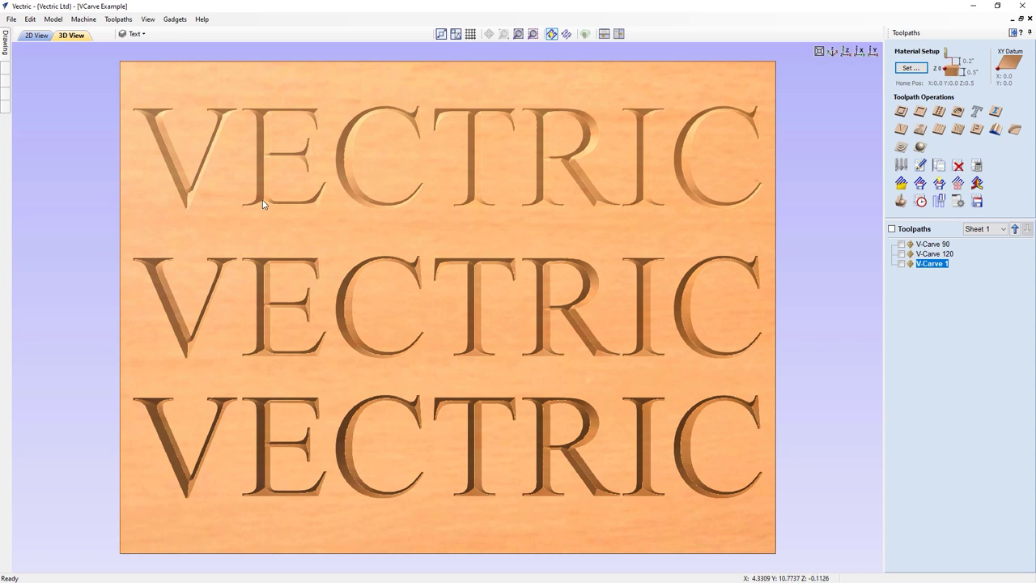
pyautogui.scroll(1, 262, 203)
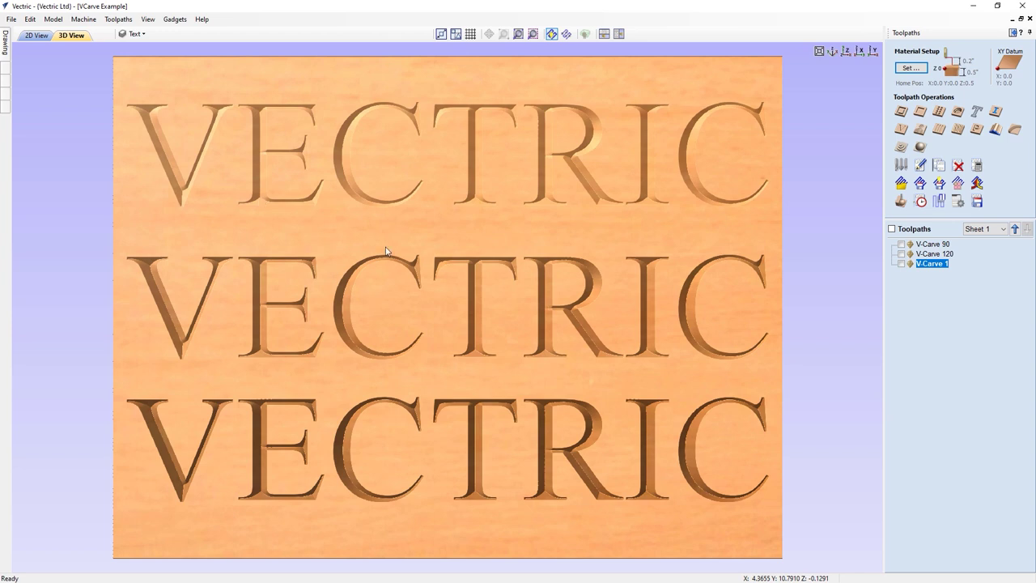
# Delete all the V-Carve toolpaths and reset the 3D preview to blank material.
pyautogui.rightClick(932, 267)
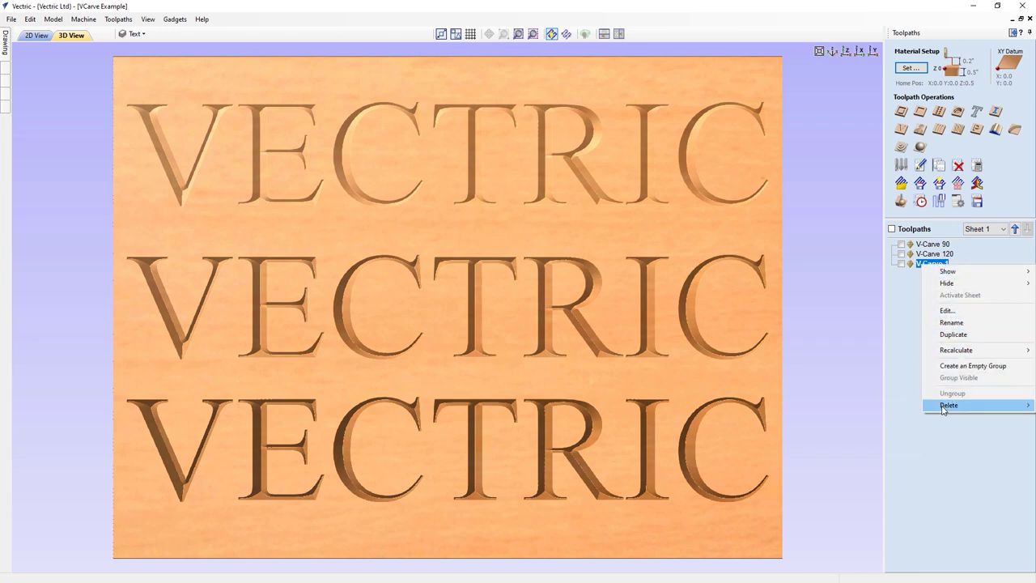
pyautogui.moveTo(950, 404)
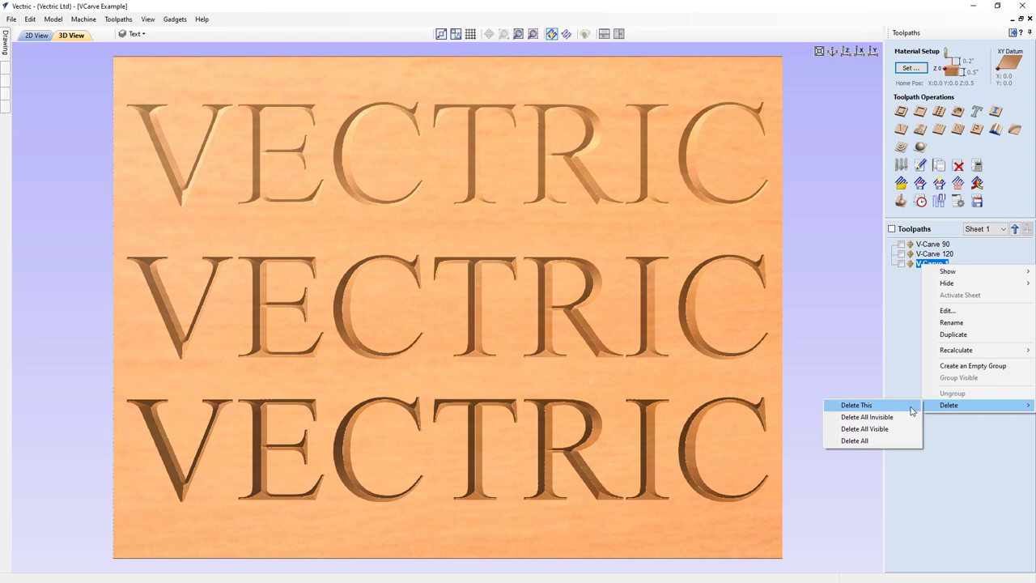
pyautogui.click(864, 441)
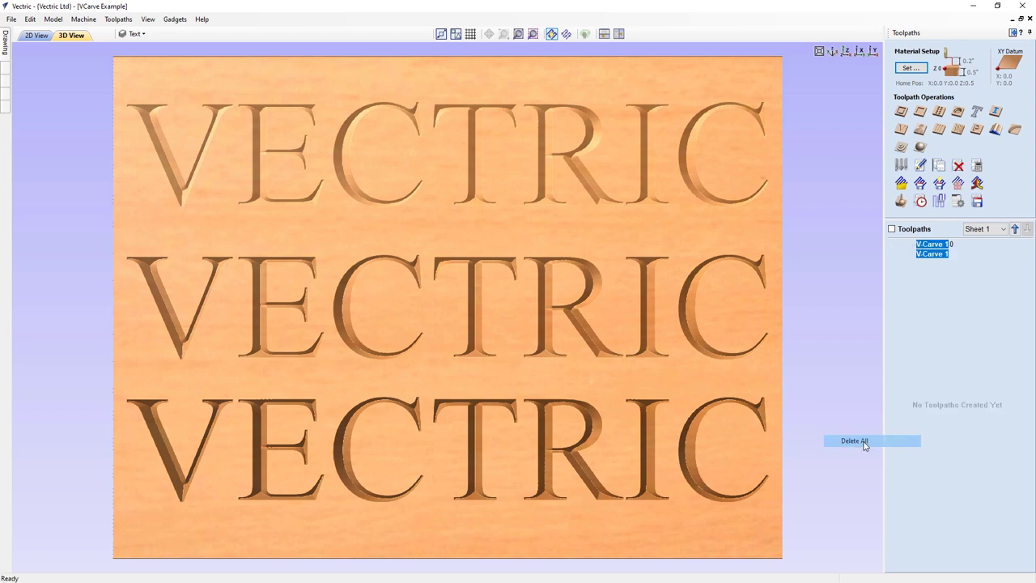
pyautogui.click(902, 202)
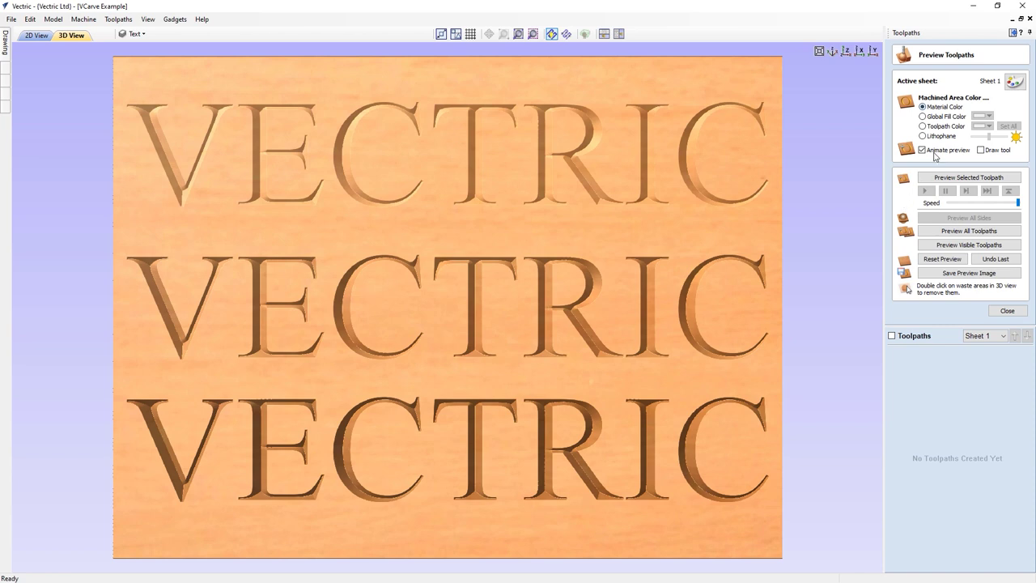
pyautogui.click(932, 258)
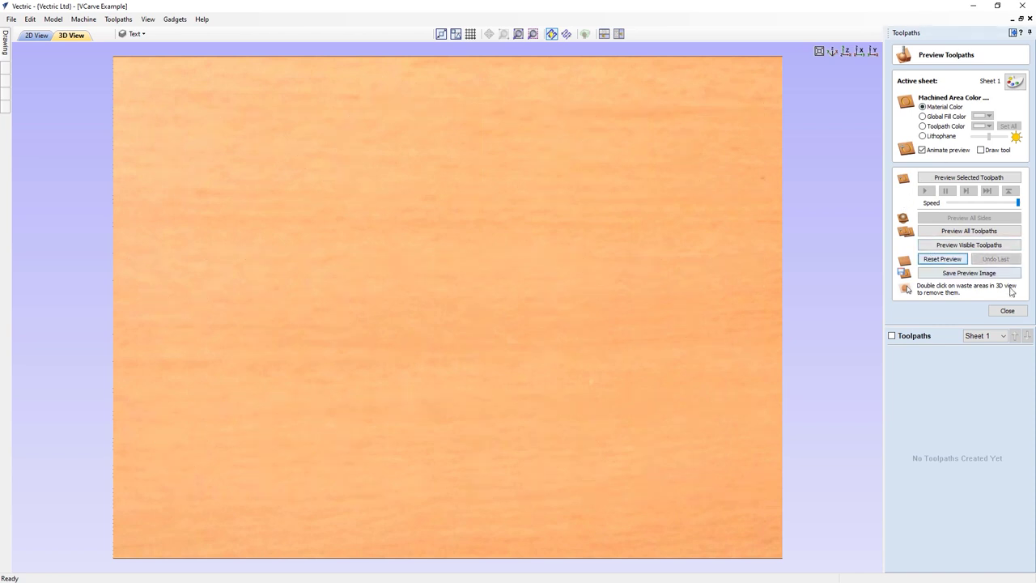
pyautogui.click(1007, 312)
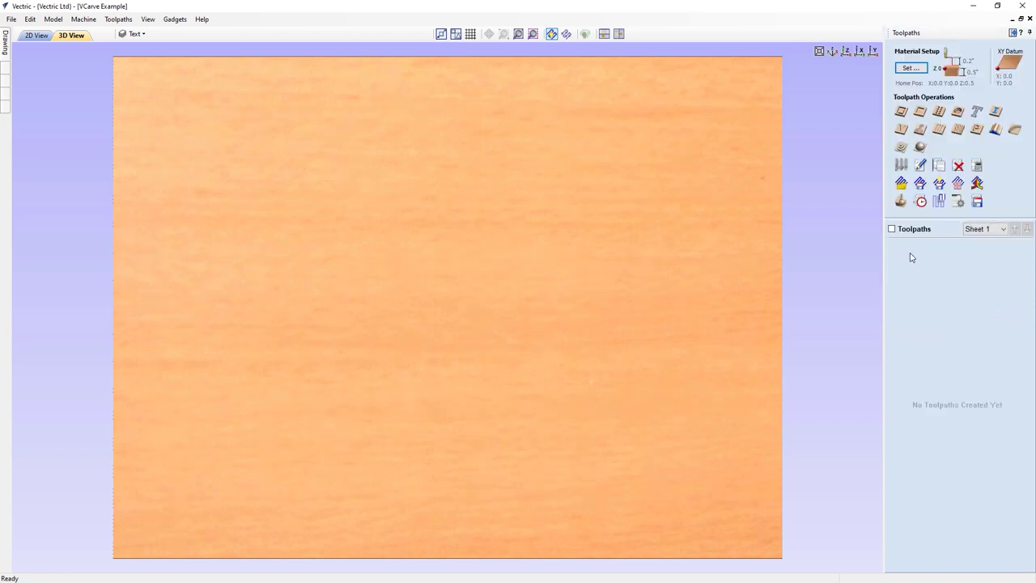
# Tile the 2D and 3D views side by side and replace the visible Text layer with Overlapping Text as the active layer.
pyautogui.click(619, 34)
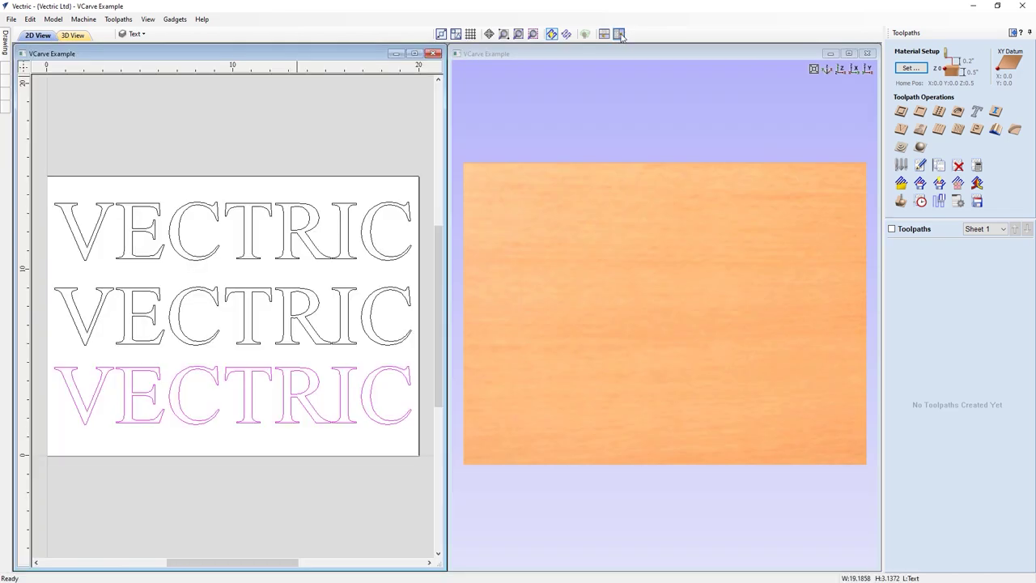
pyautogui.click(144, 35)
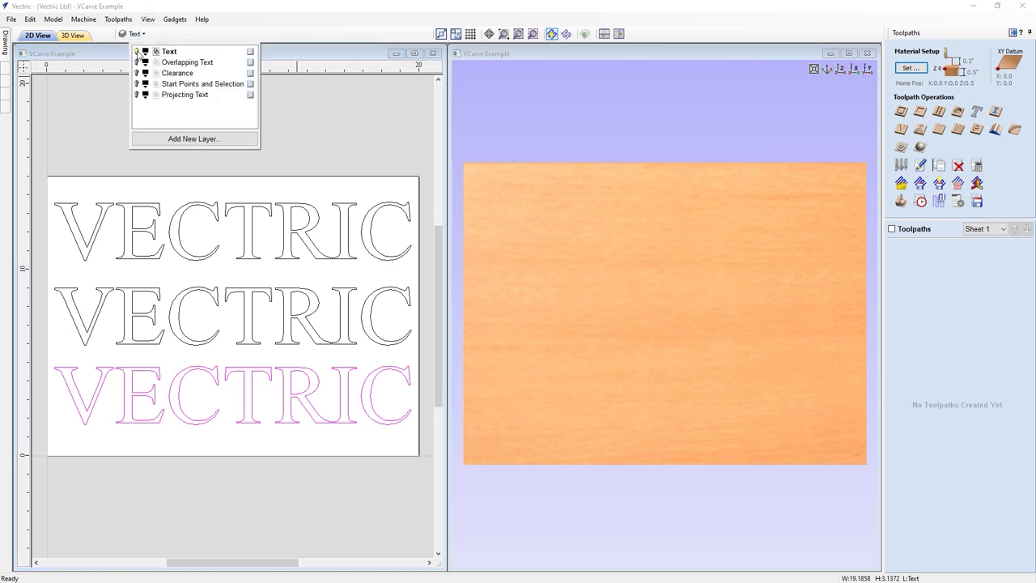
pyautogui.click(138, 52)
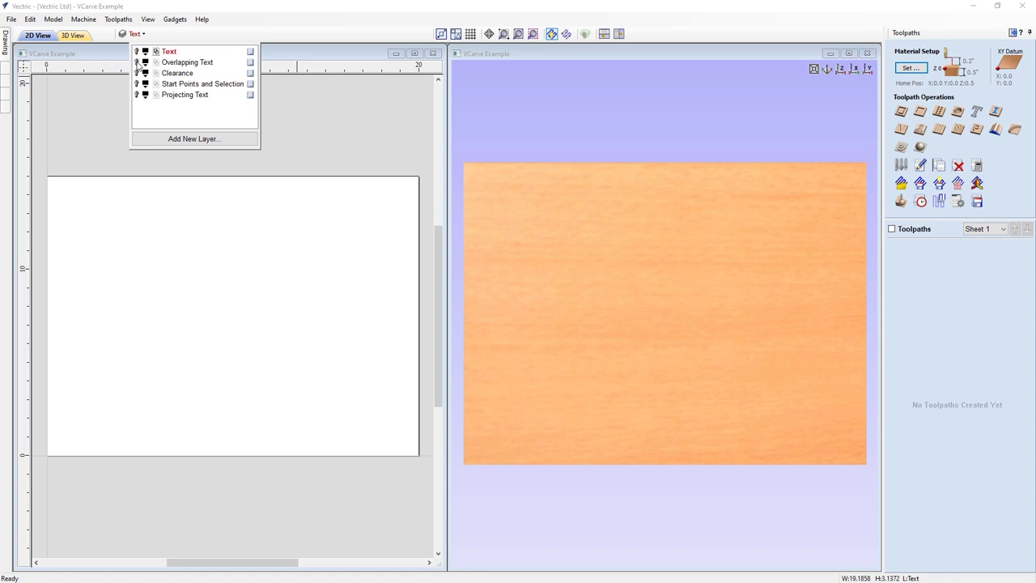
pyautogui.click(137, 62)
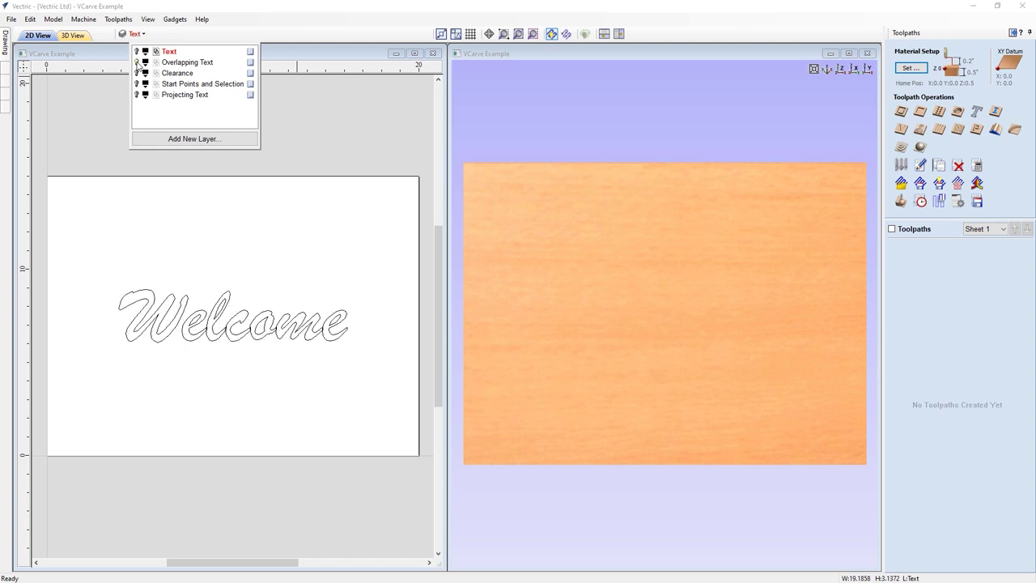
pyautogui.click(203, 65)
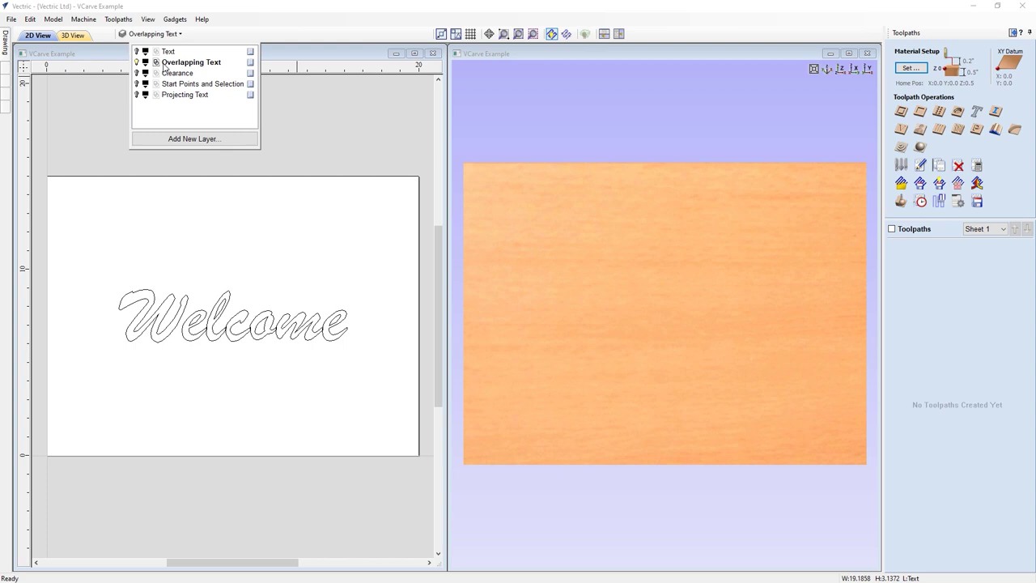
pyautogui.click(283, 290)
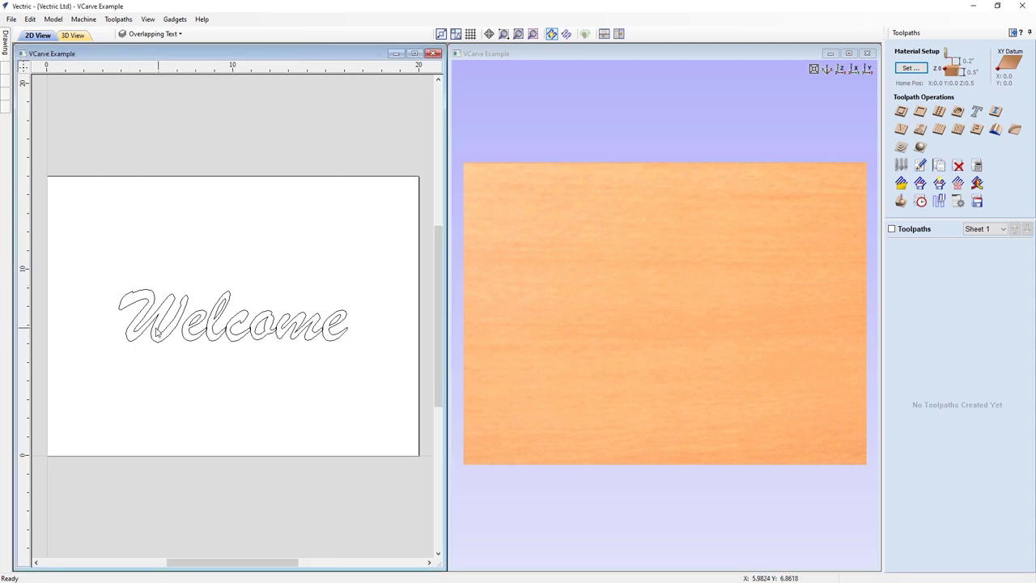
# Open the Welcome text for editing and examine up close where its script letters overlap, leaving the text settings as they are.
pyautogui.click(345, 333)
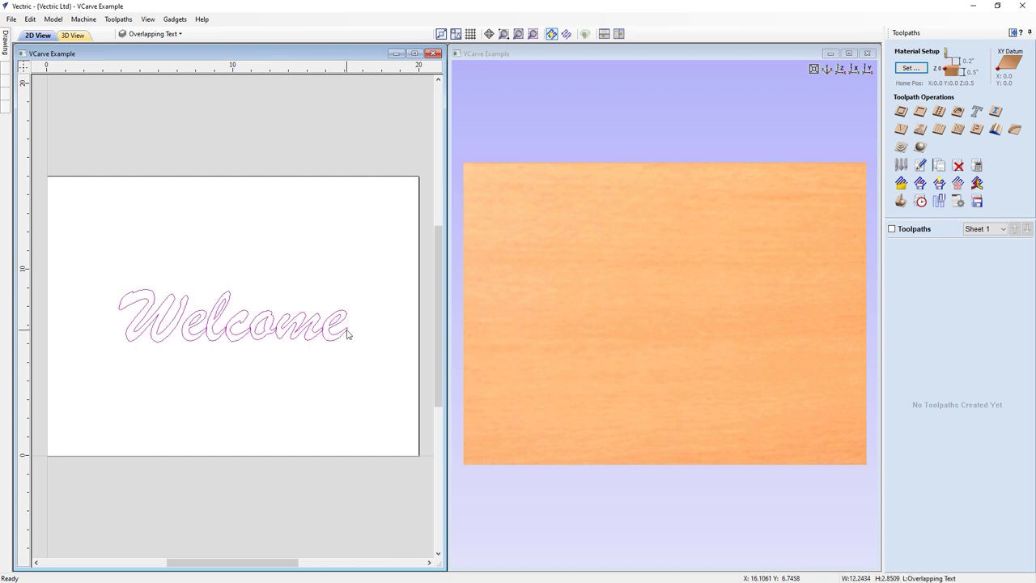
pyautogui.click(1011, 33)
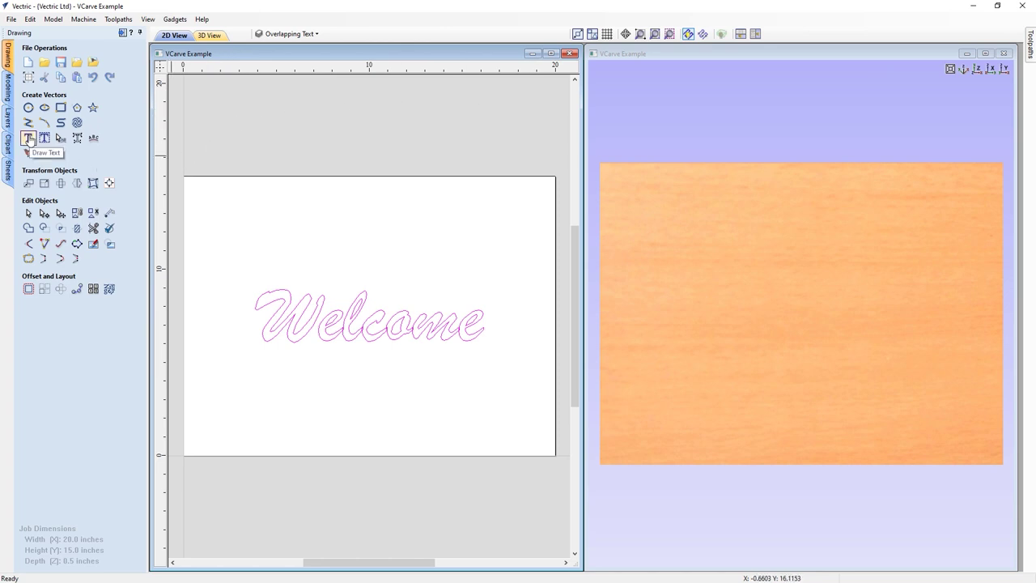
pyautogui.click(28, 138)
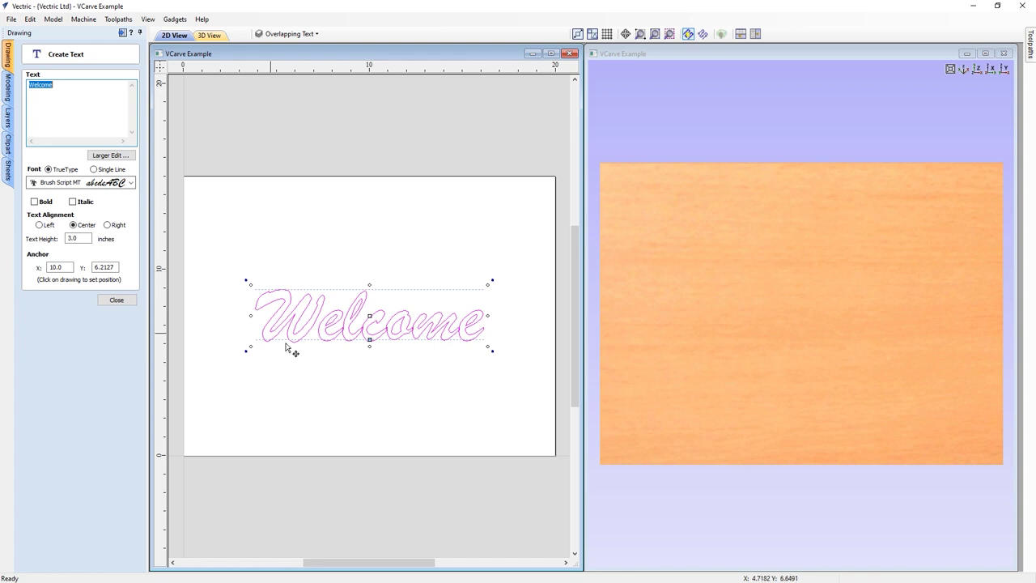
pyautogui.scroll(5, 377, 353)
pyautogui.scroll(3, 437, 284)
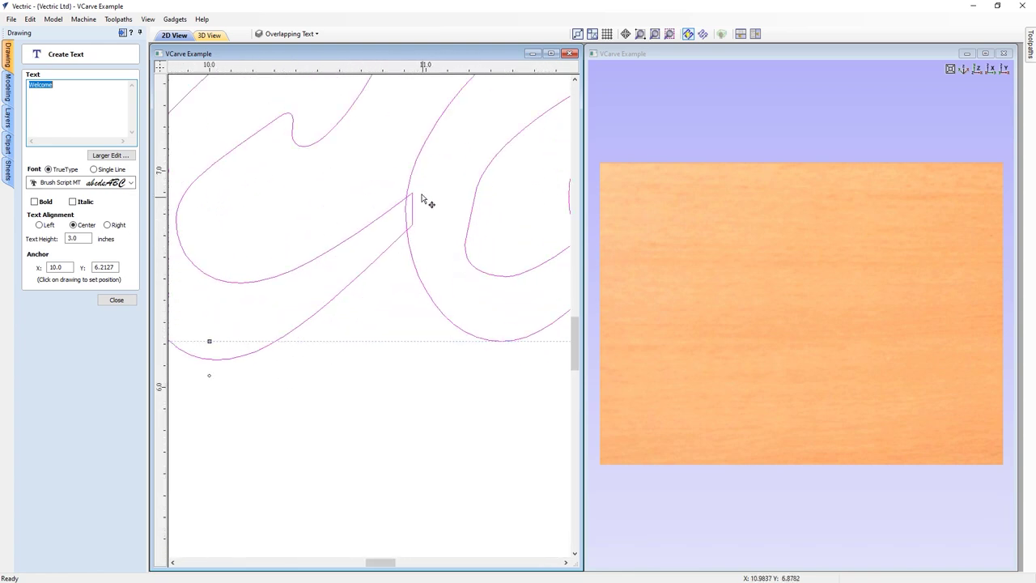
pyautogui.scroll(1, 453, 247)
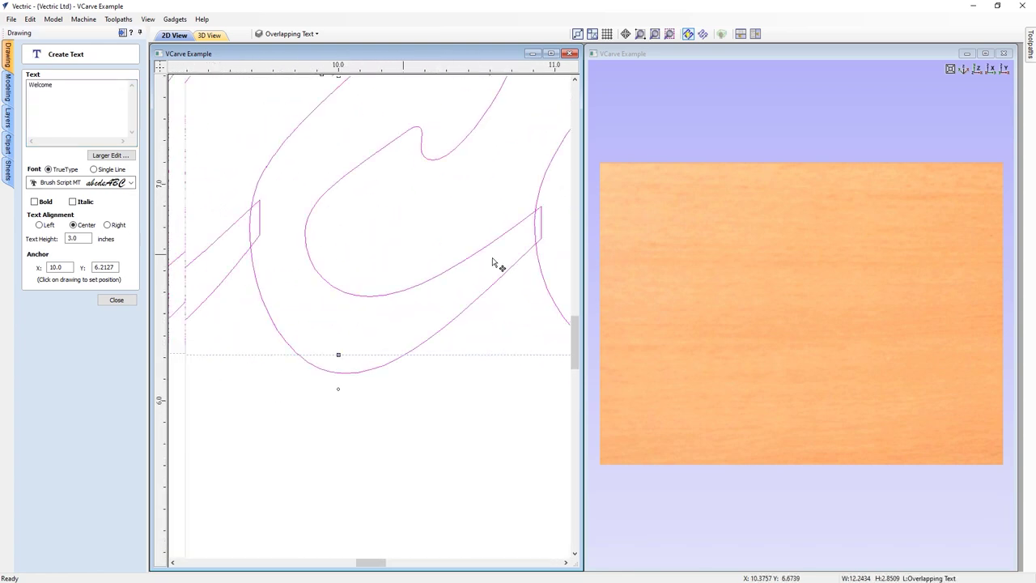
pyautogui.scroll(-1, 493, 264)
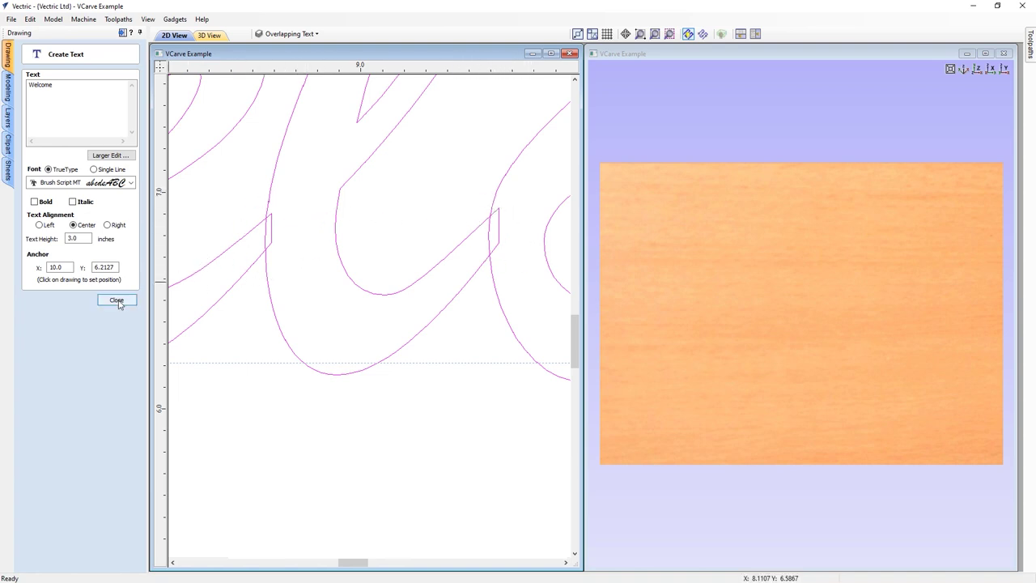
pyautogui.scroll(-4, 278, 254)
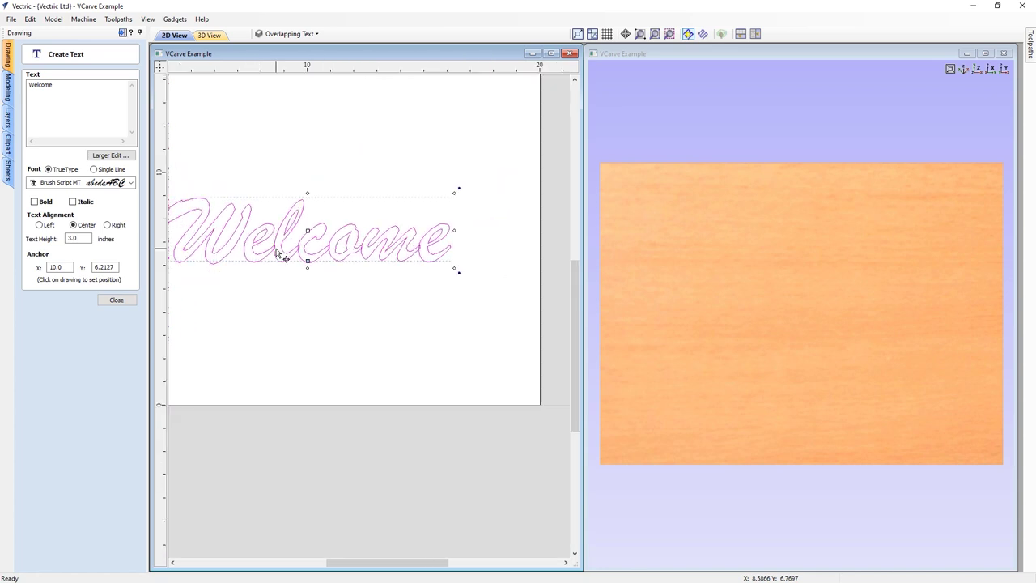
pyautogui.scroll(4, 275, 247)
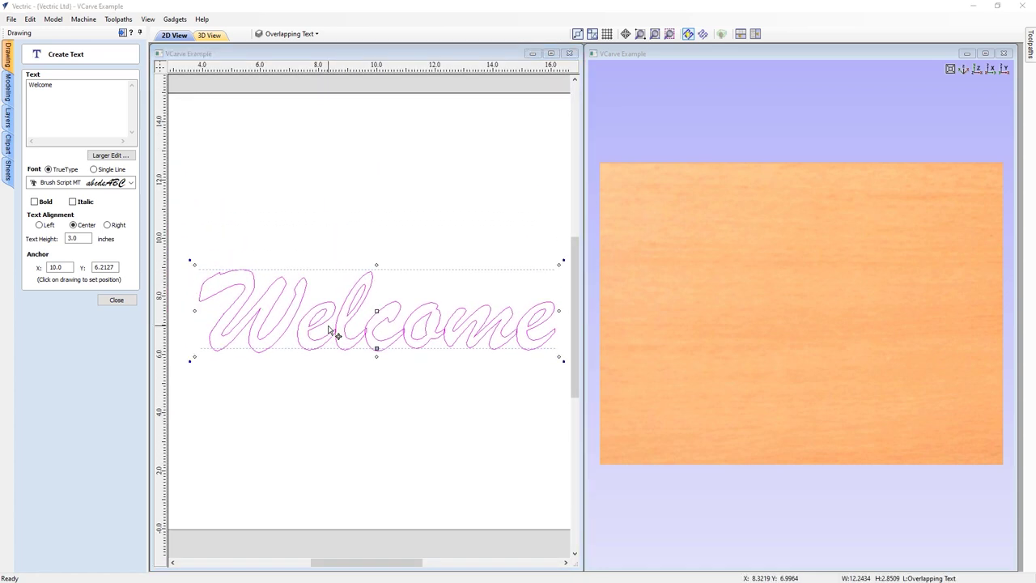
pyautogui.click(116, 301)
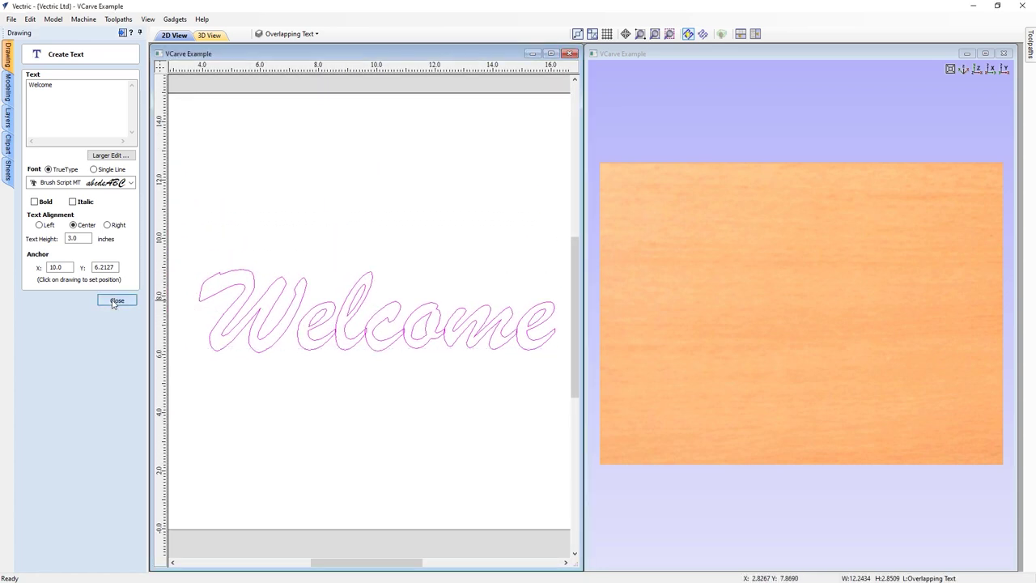
# Calculate a V-Carve toolpath for the Welcome text with the 90° 1/2" V-bit, keeping the name V-Carve 1.
pyautogui.click(122, 34)
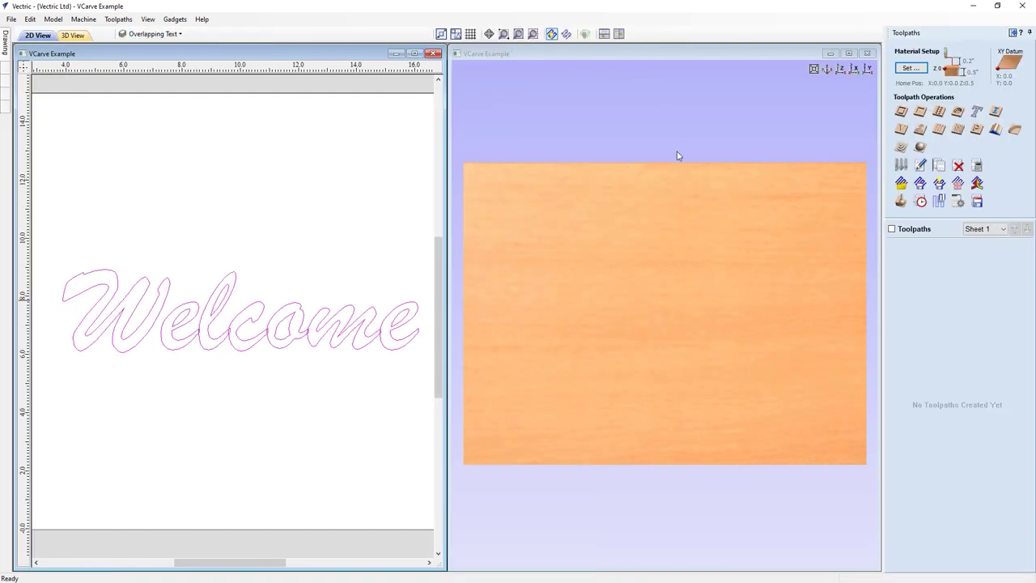
pyautogui.click(900, 129)
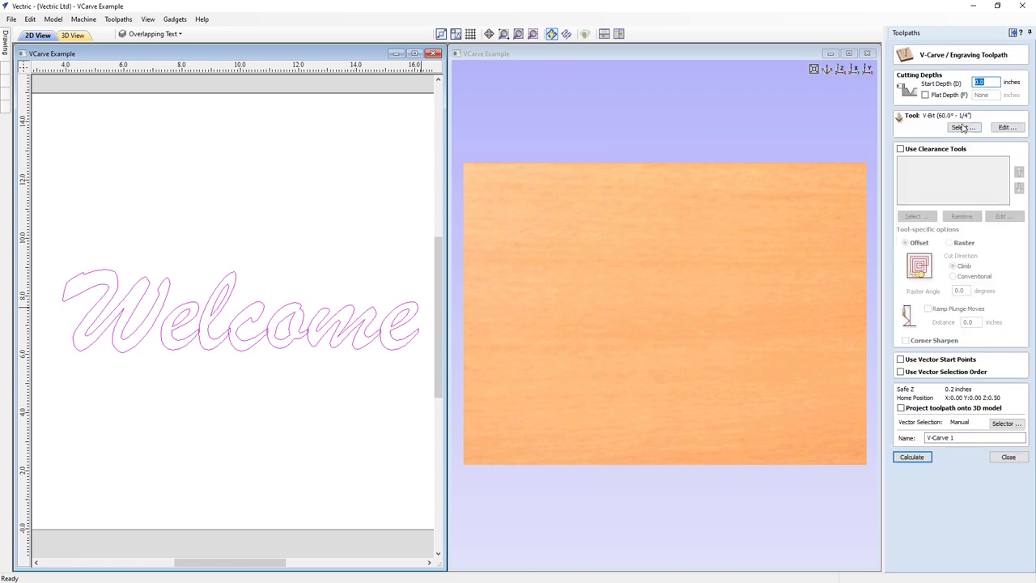
pyautogui.click(961, 128)
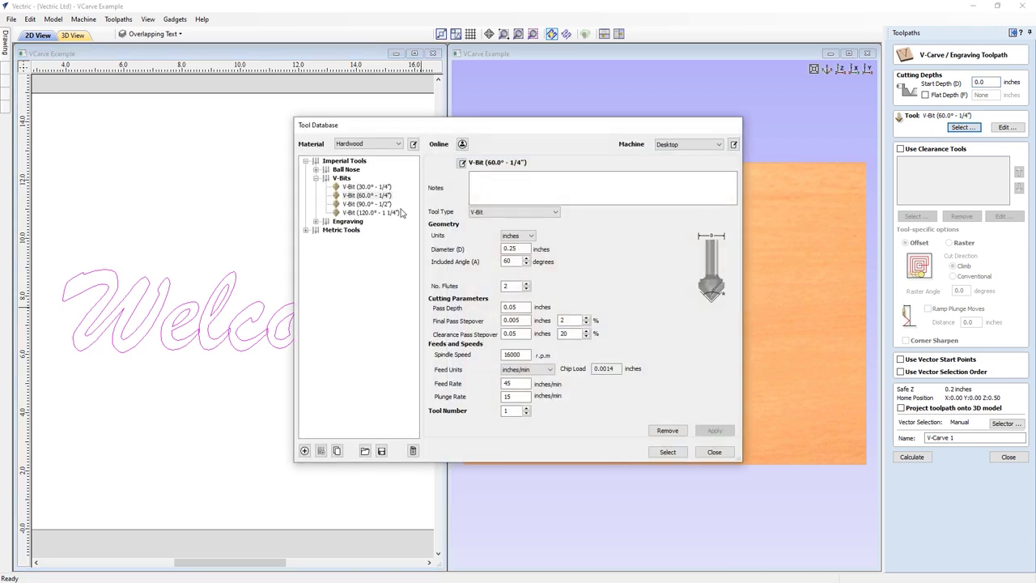
pyautogui.click(359, 204)
pyautogui.click(660, 454)
pyautogui.click(912, 458)
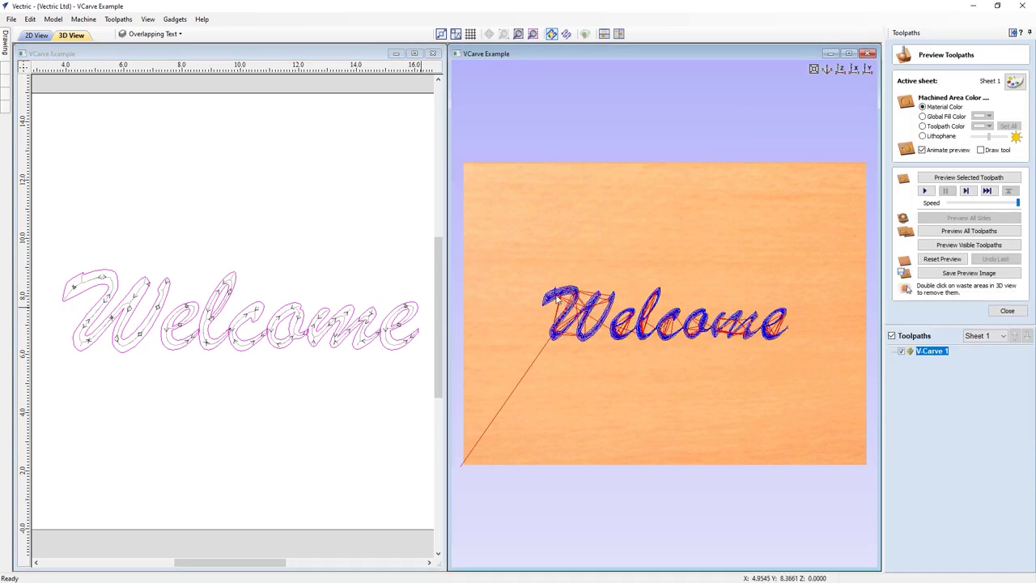
# Preview the Welcome toolpath to examine the carved letter overlaps up close in 3D, and reset the preview.
pyautogui.click(987, 178)
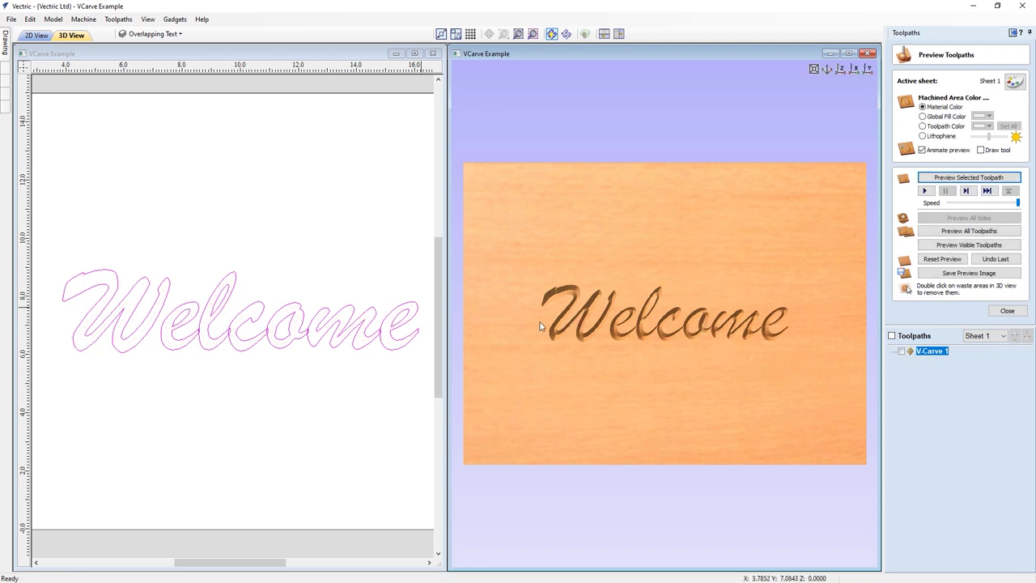
pyautogui.scroll(5, 680, 340)
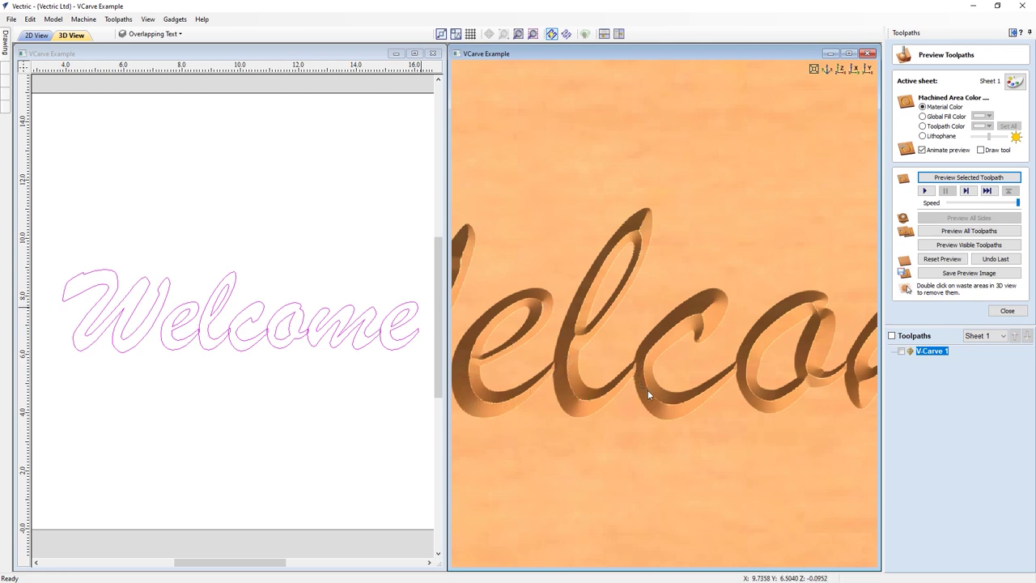
pyautogui.moveTo(817, 382); pyautogui.dragTo(544, 356, button='middle')
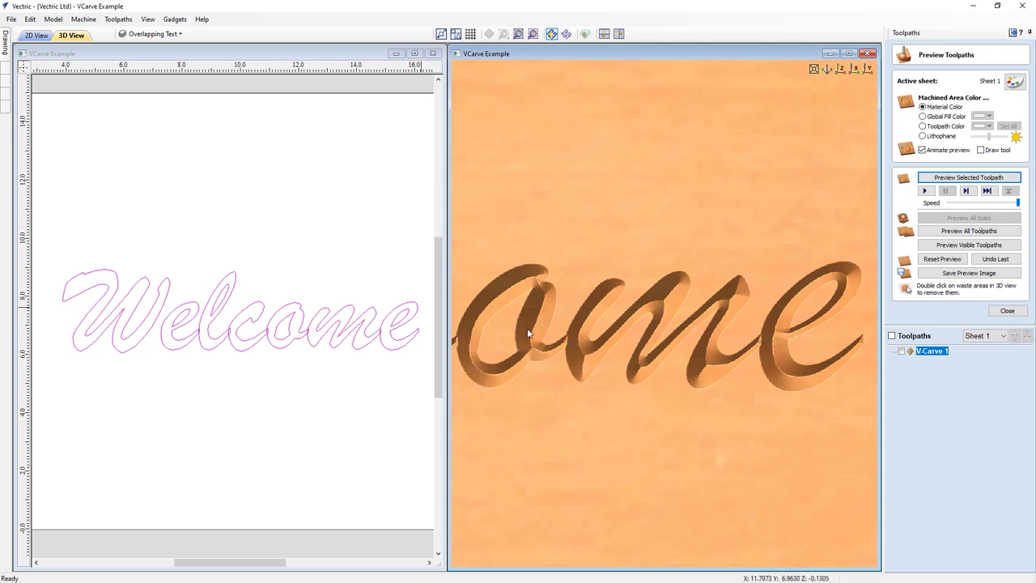
pyautogui.moveTo(516, 327); pyautogui.dragTo(604, 327, button='middle')
pyautogui.scroll(5, 557, 342)
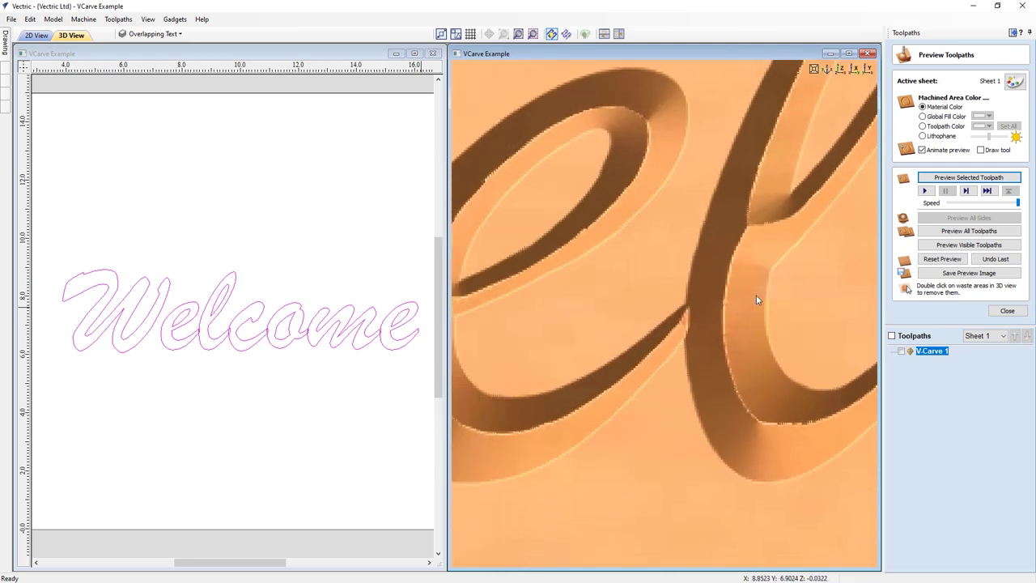
pyautogui.click(847, 72)
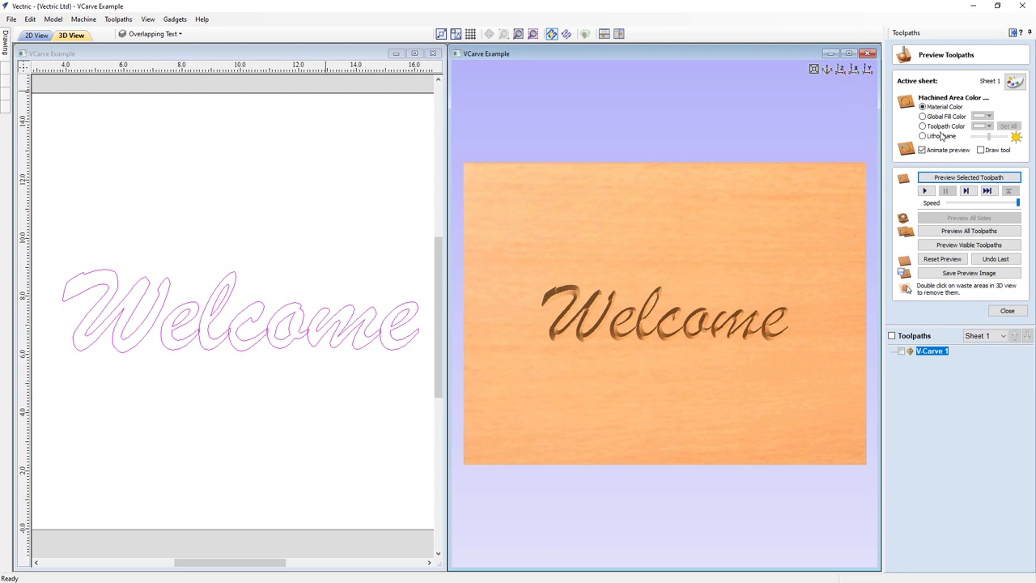
pyautogui.click(942, 259)
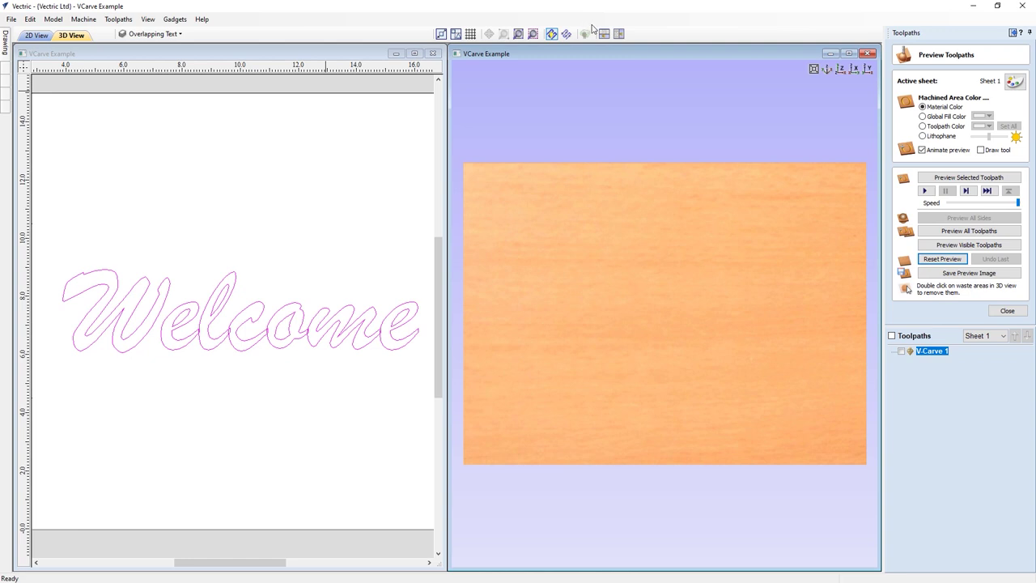
# Maximize the 2D view, fit it to the sheet, and move the Welcome text down into the sheet's lower half.
pyautogui.click(415, 53)
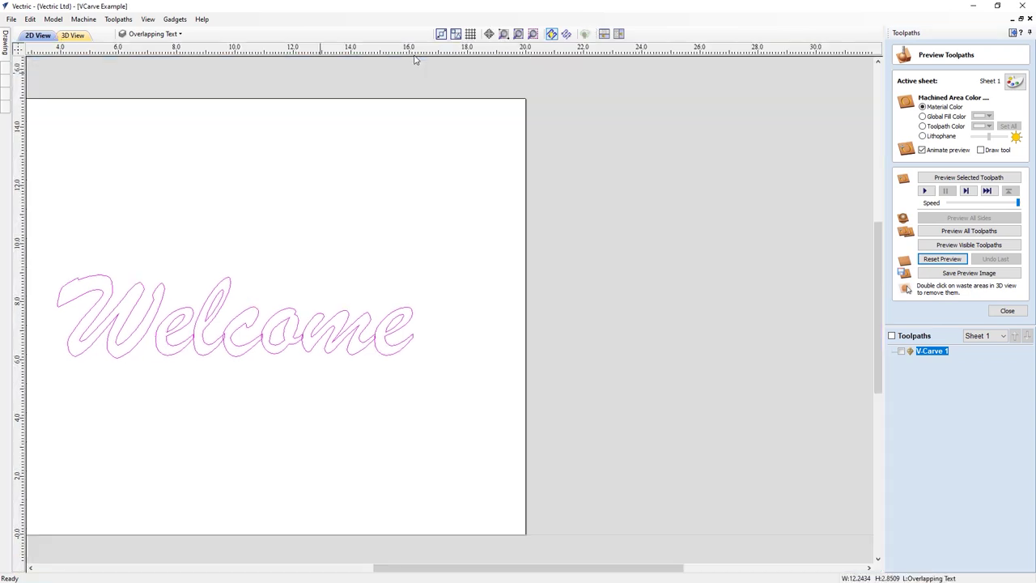
pyautogui.click(518, 34)
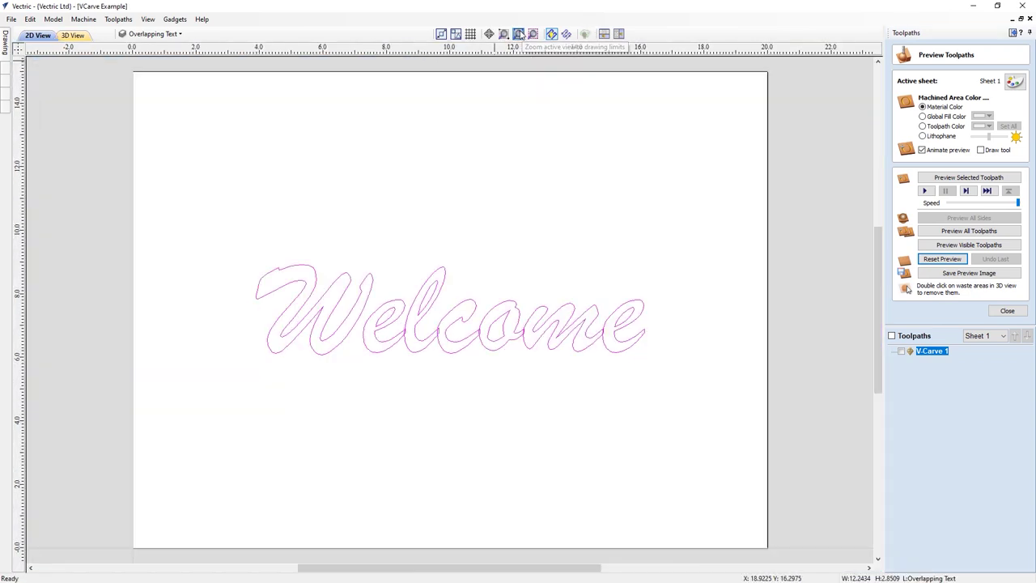
pyautogui.click(1012, 33)
pyautogui.click(575, 299)
pyautogui.moveTo(590, 308); pyautogui.dragTo(588, 430)
pyautogui.click(486, 249)
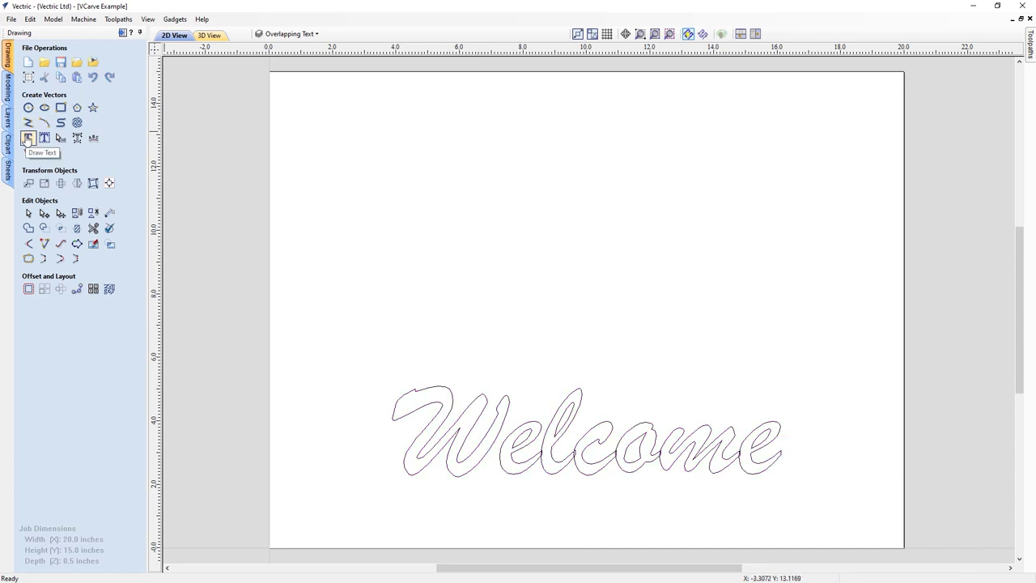
# Create the text Software and place it above Welcome, keeping the Brush Script MT font and 3.0-inch height.
pyautogui.click(28, 139)
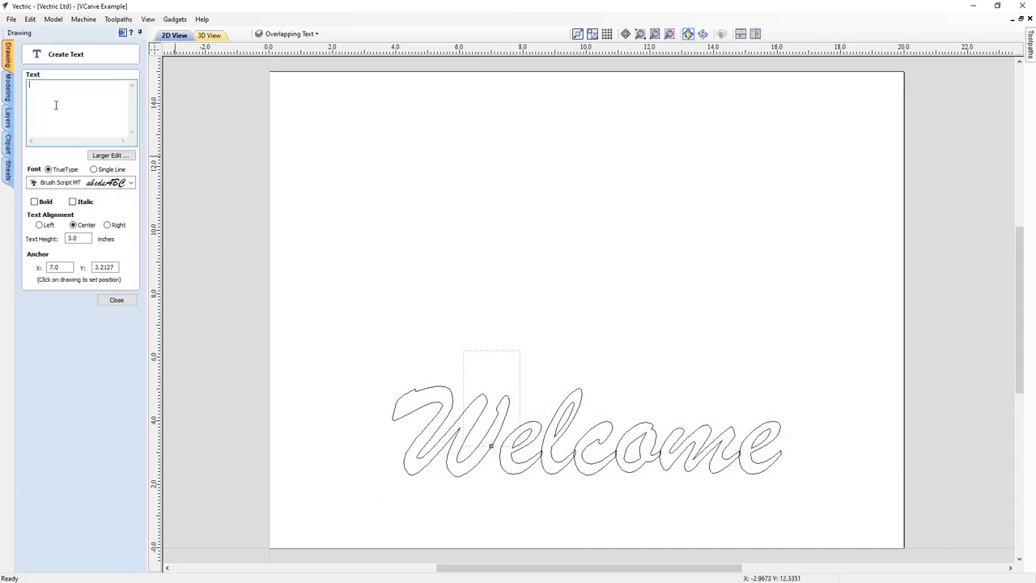
pyautogui.write('Software')
pyautogui.moveTo(491, 419); pyautogui.dragTo(583, 236)
pyautogui.click(116, 301)
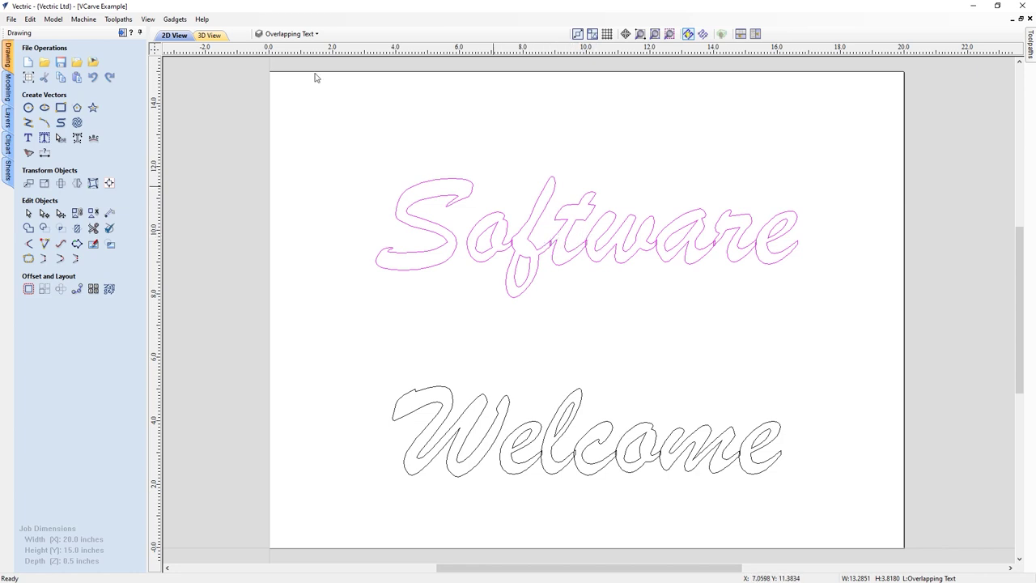
# Edit the V-Carve 1 toolpath to use the Software text instead of Welcome and recalculate it with the 90° 1/2" V-bit.
pyautogui.click(122, 33)
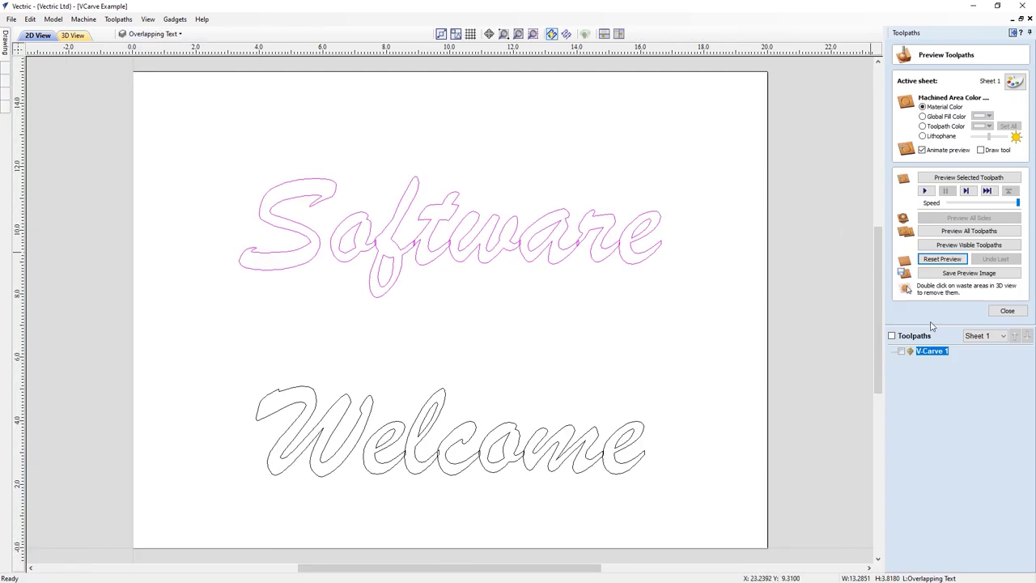
pyautogui.doubleClick(933, 351)
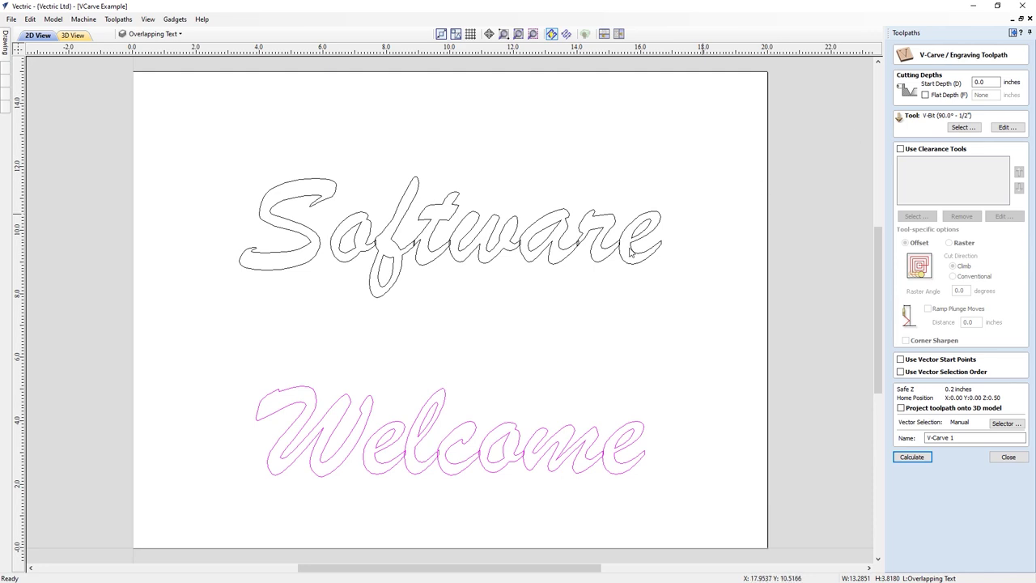
pyautogui.moveTo(520, 288); pyautogui.dragTo(423, 204)
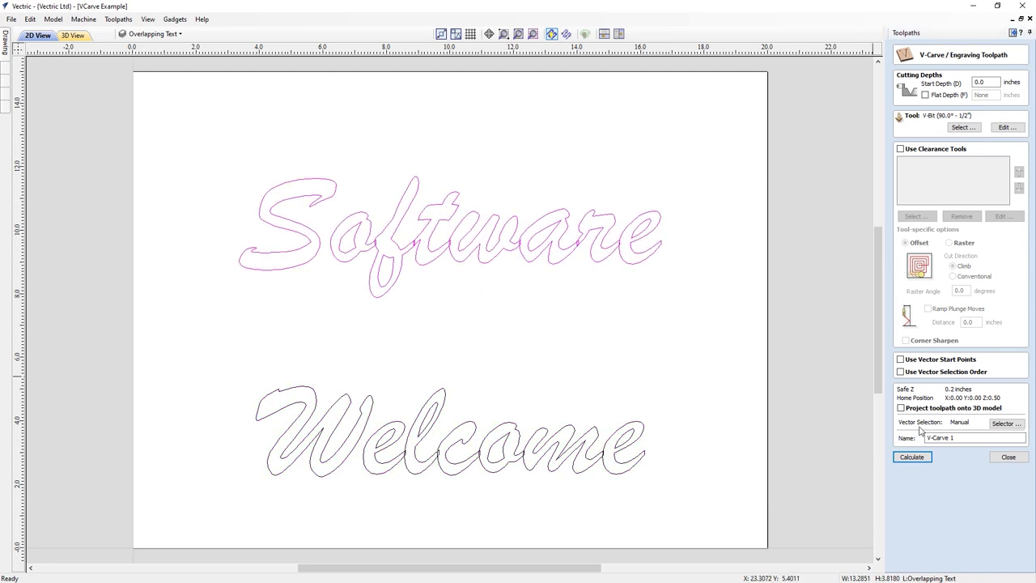
pyautogui.click(913, 457)
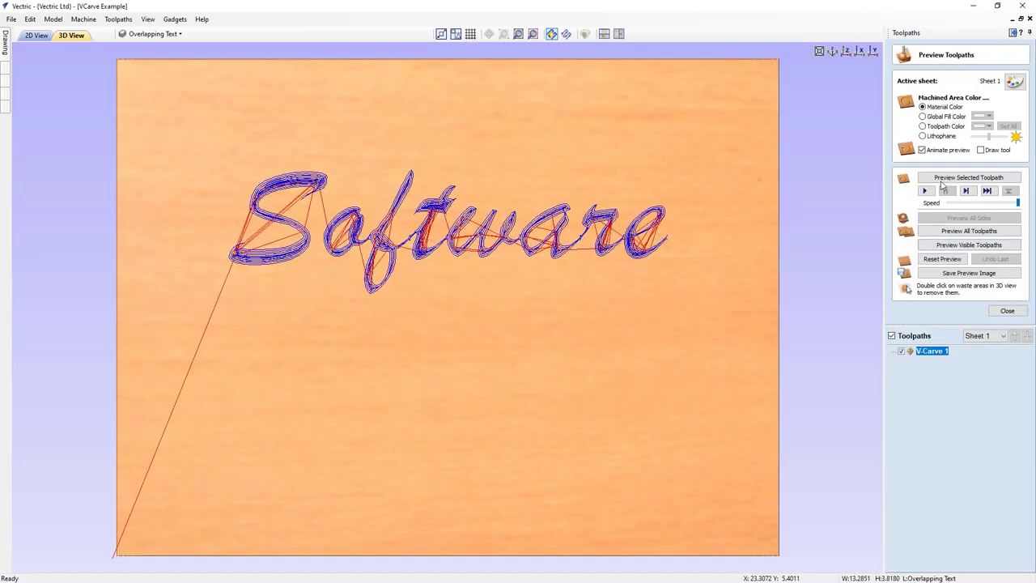
# Preview the Software toolpath and examine up close in 3D how the joins between its letters are carved.
pyautogui.click(942, 178)
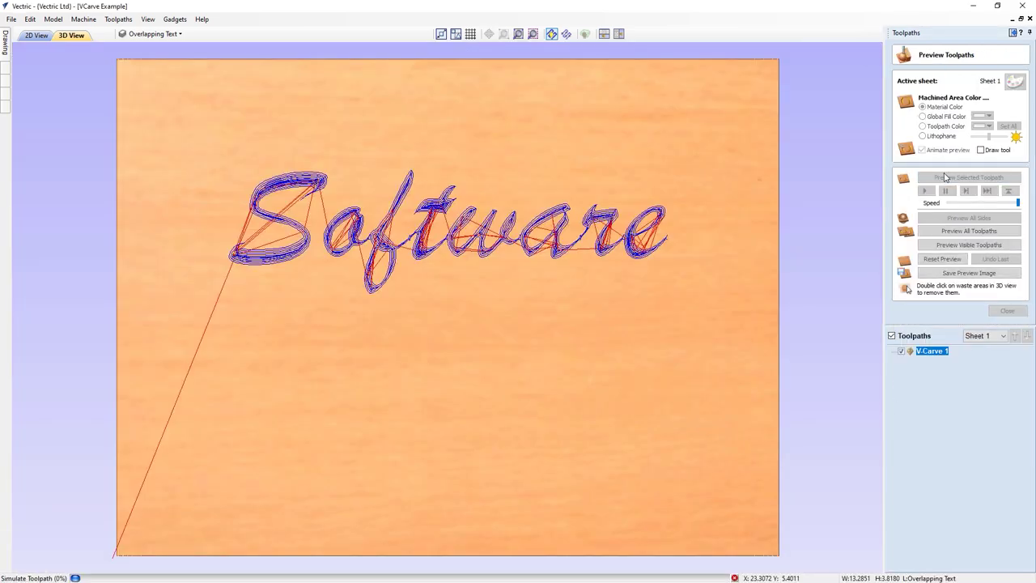
pyautogui.scroll(6, 666, 247)
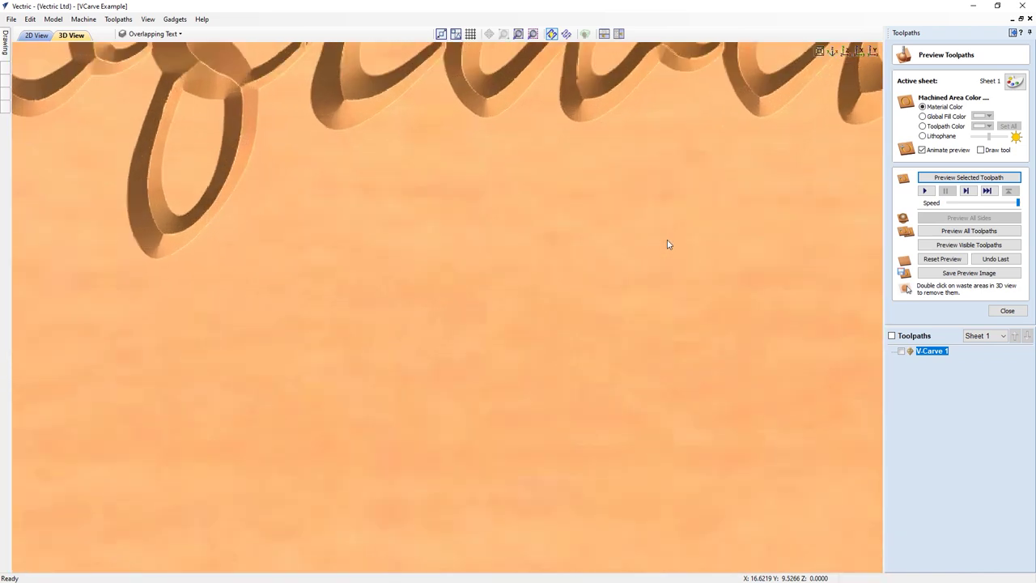
pyautogui.moveTo(593, 337); pyautogui.dragTo(543, 373)
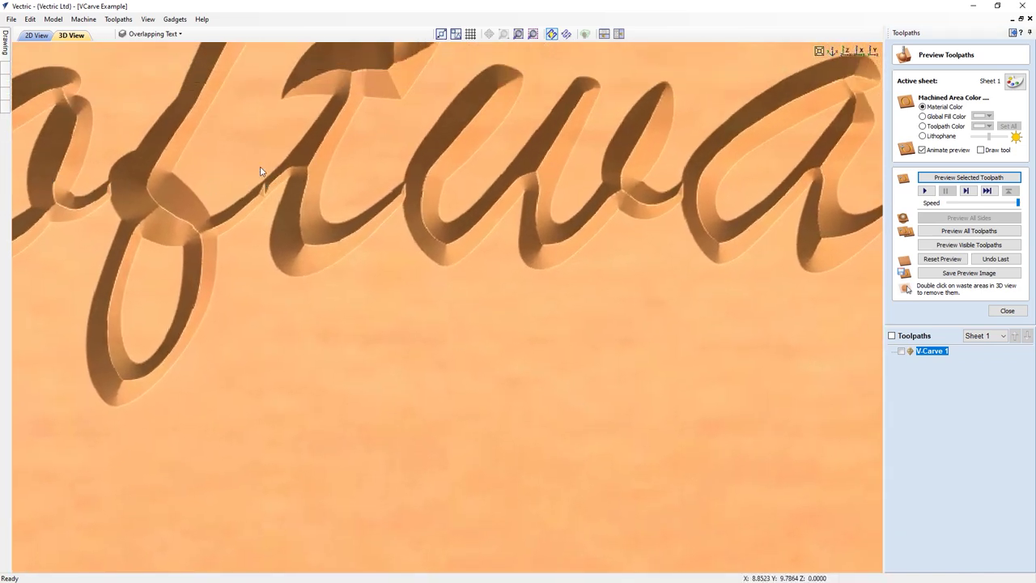
pyautogui.moveTo(763, 195); pyautogui.dragTo(313, 224)
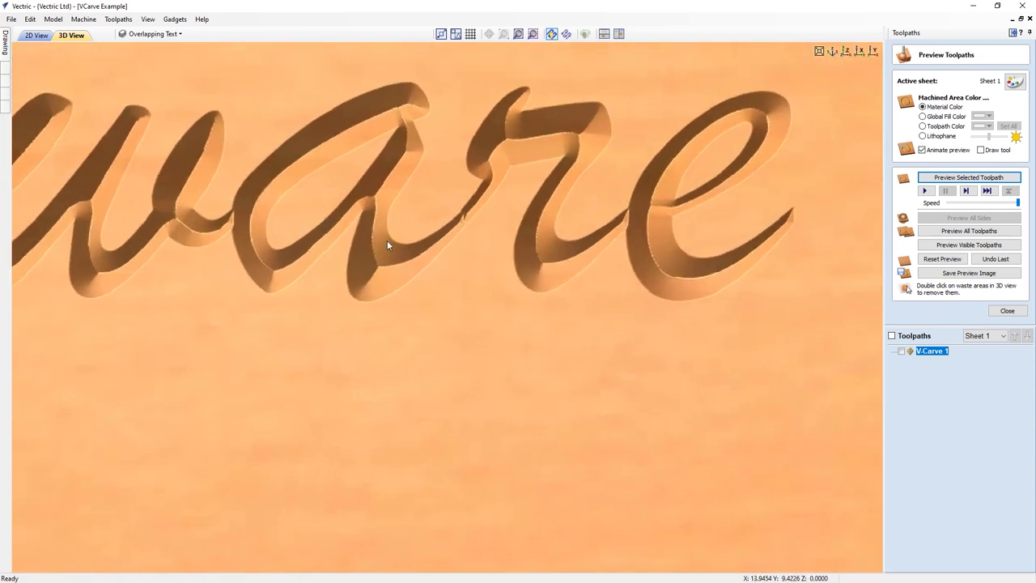
pyautogui.moveTo(200, 238); pyautogui.dragTo(708, 223)
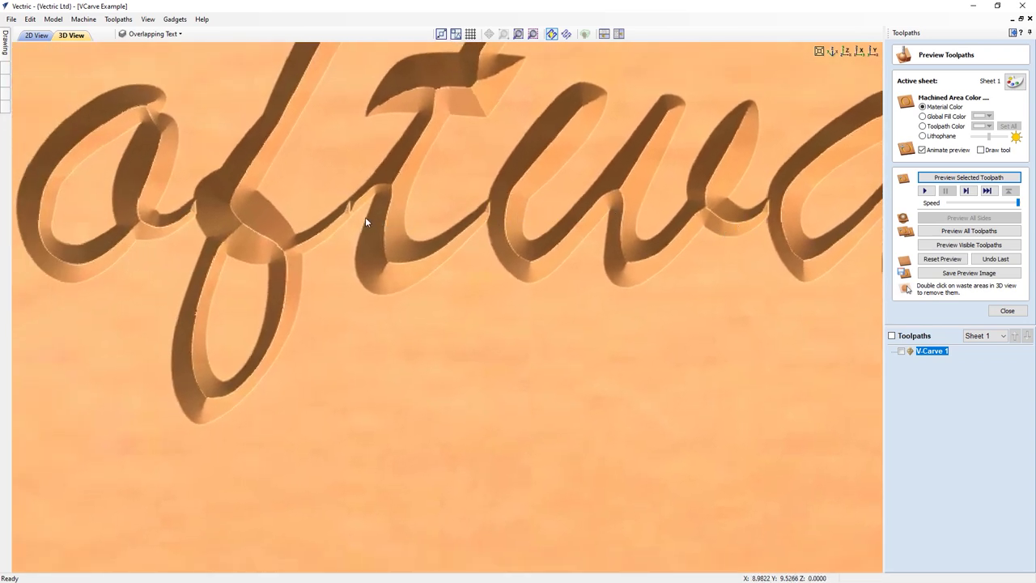
pyautogui.click(850, 53)
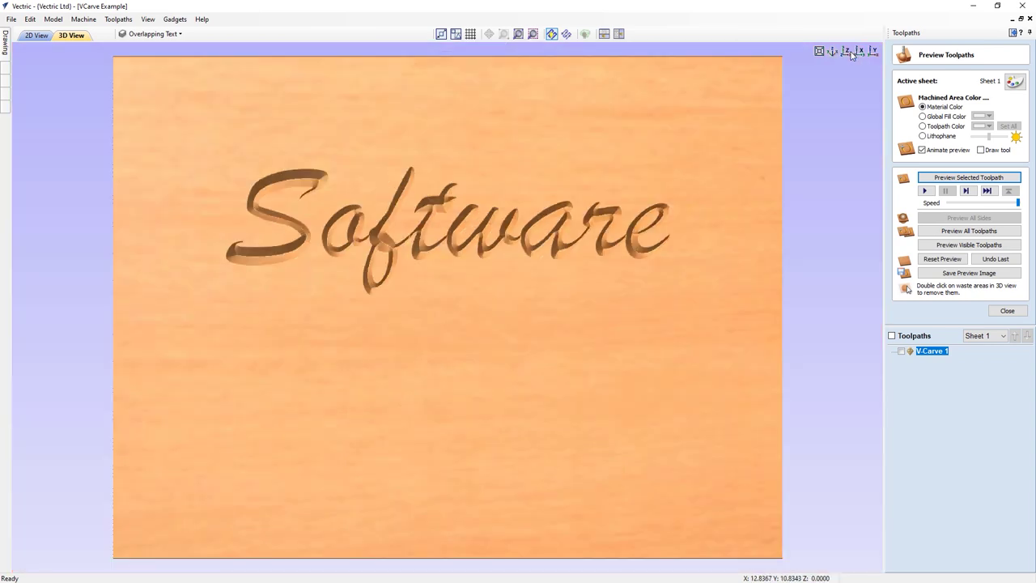
# Check the selected Software text in the 2D view for overlaps and intersections with the Vector Validator.
pyautogui.click(51, 35)
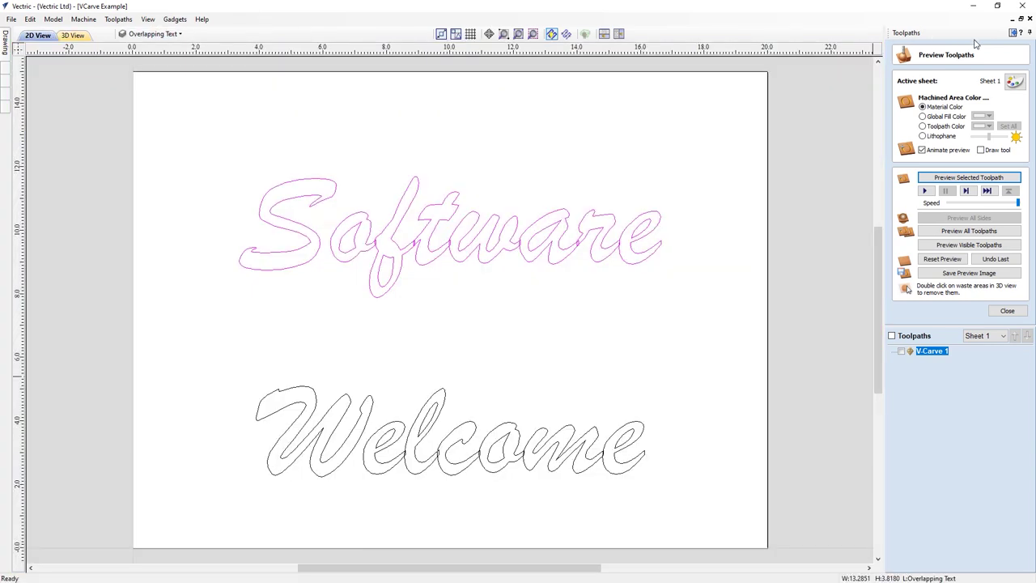
pyautogui.click(1010, 33)
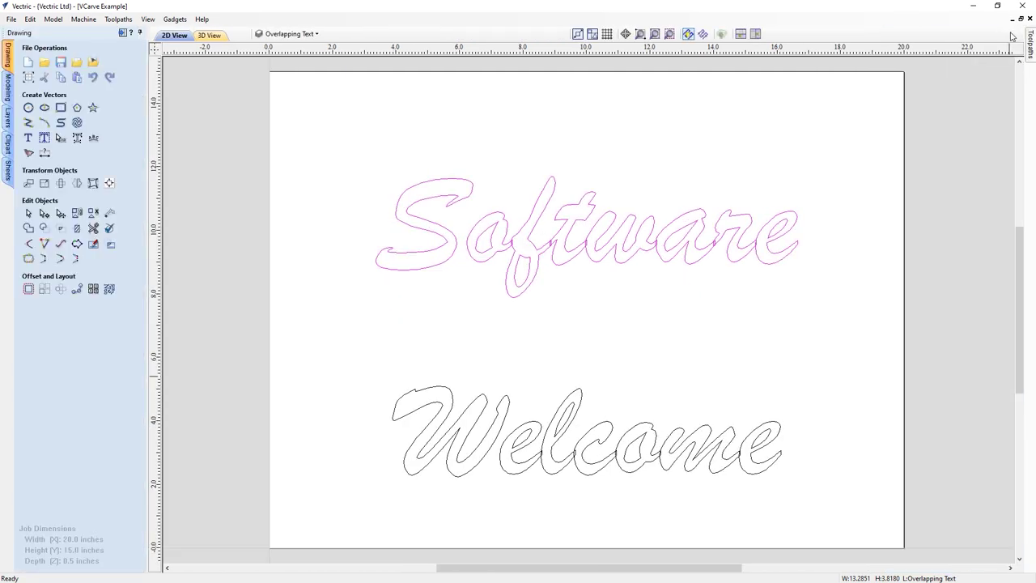
pyautogui.click(109, 230)
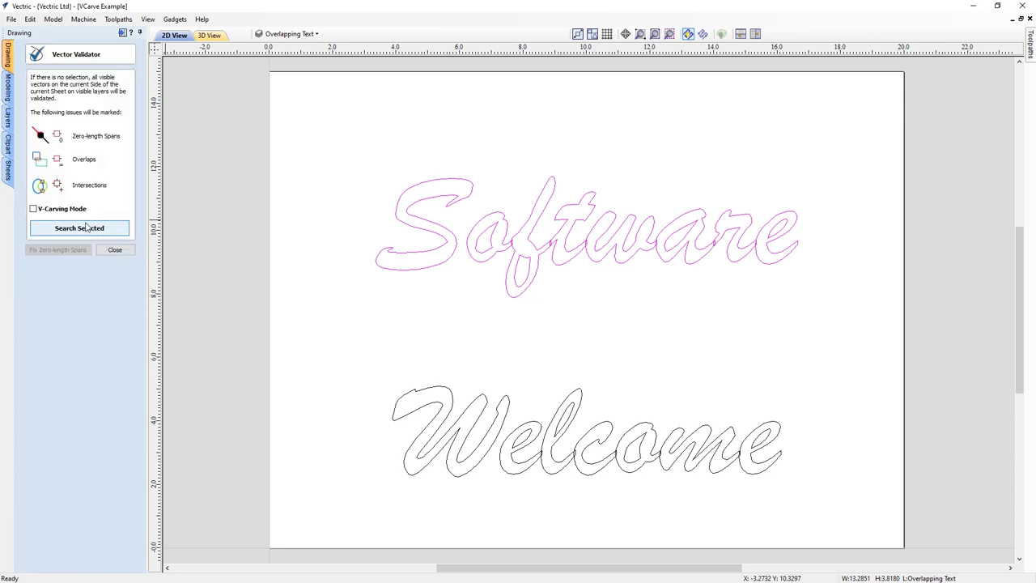
pyautogui.click(90, 228)
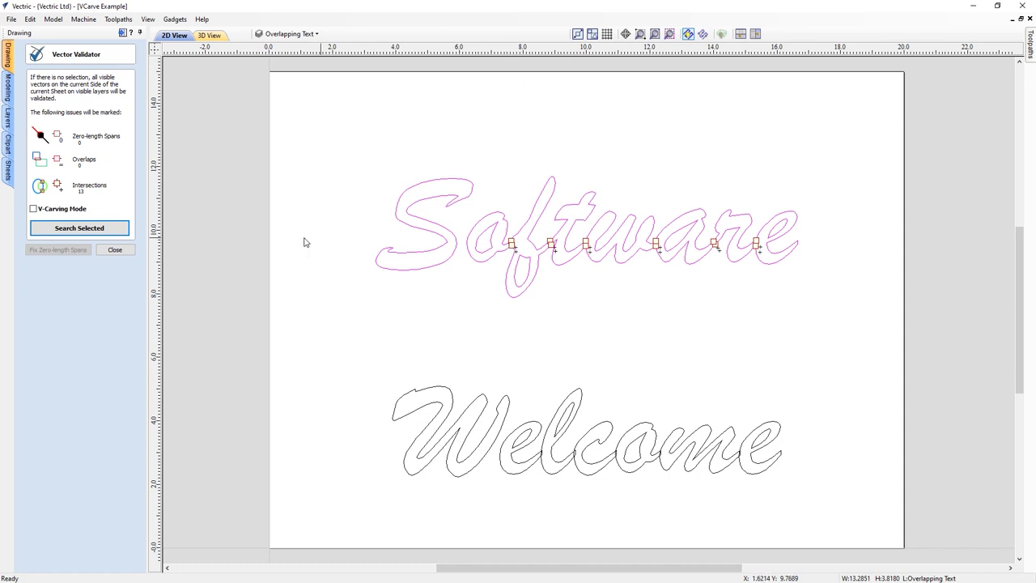
pyautogui.click(115, 250)
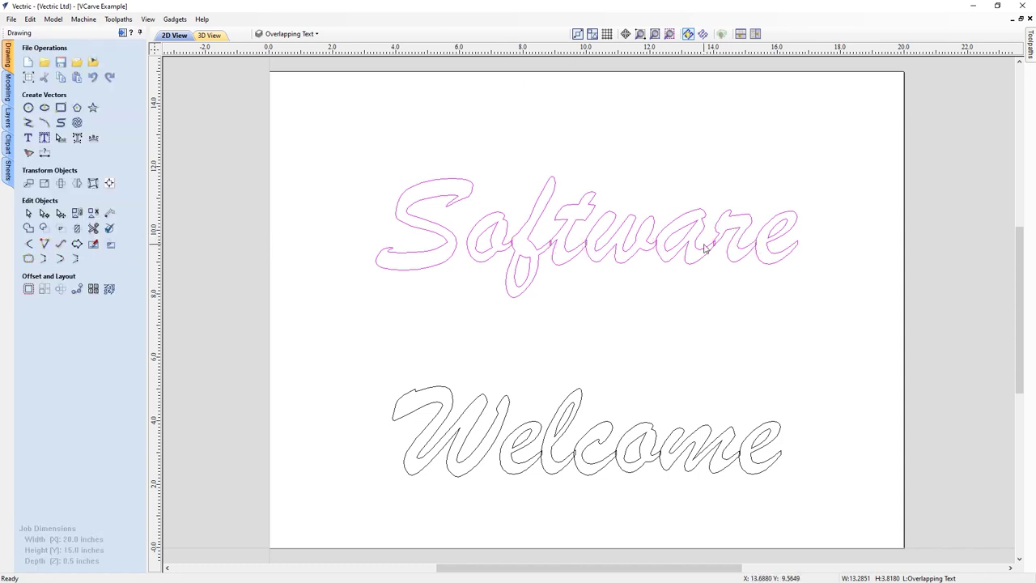
# Examine the overlap between the a and r of Software, and weld the text's letters, replacing the original objects.
pyautogui.scroll(2, 717, 246)
pyautogui.scroll(5, 717, 246)
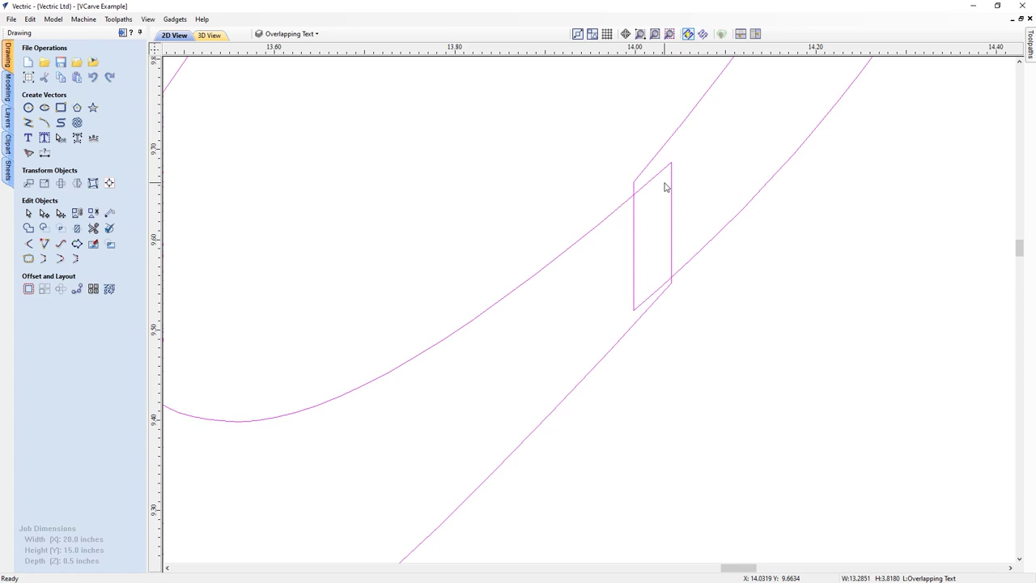
pyautogui.click(29, 229)
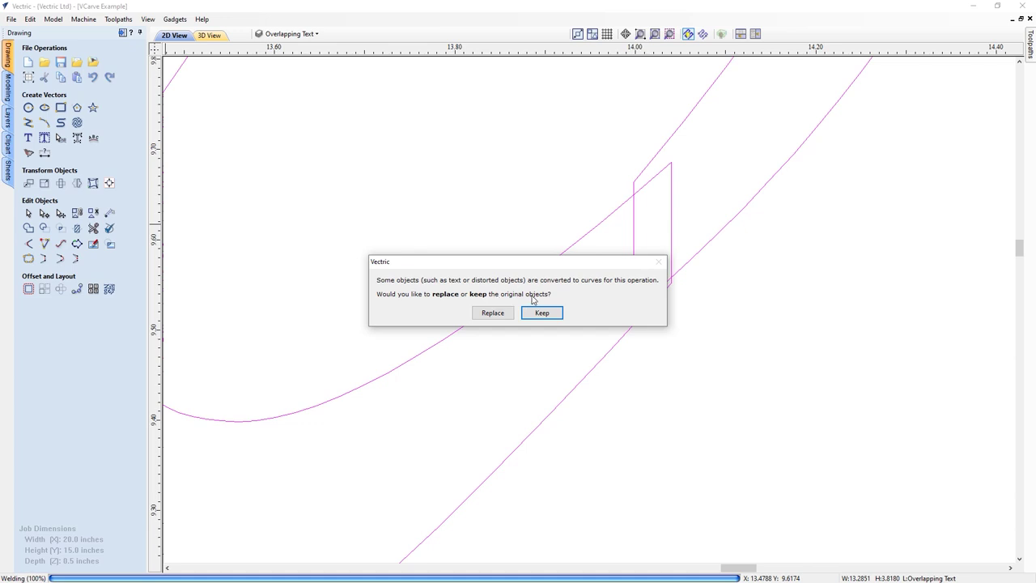
pyautogui.click(493, 313)
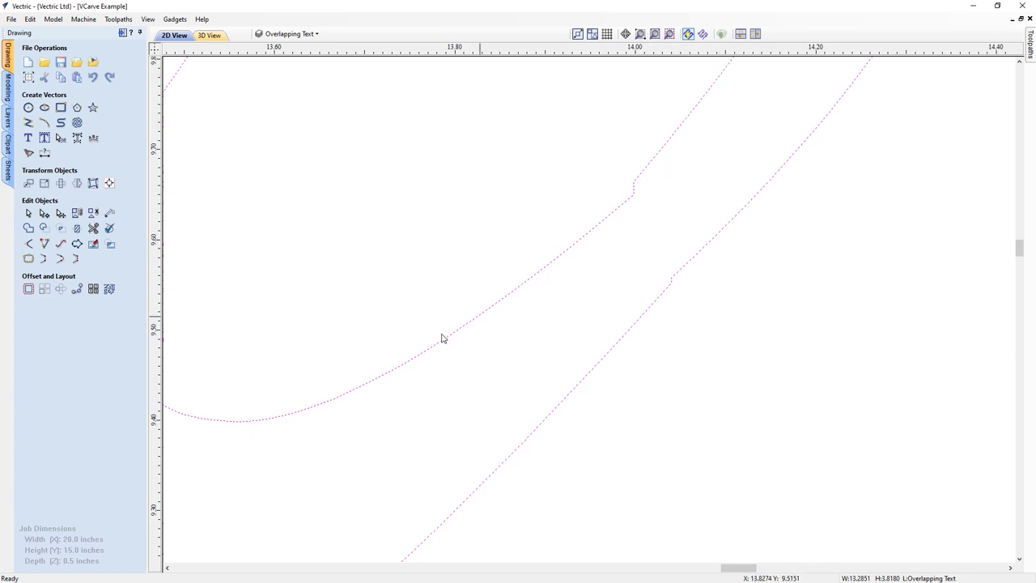
# Smooth the welded join between the a and r by deleting the step-forming nodes on both edges in node editing mode.
pyautogui.click(44, 214)
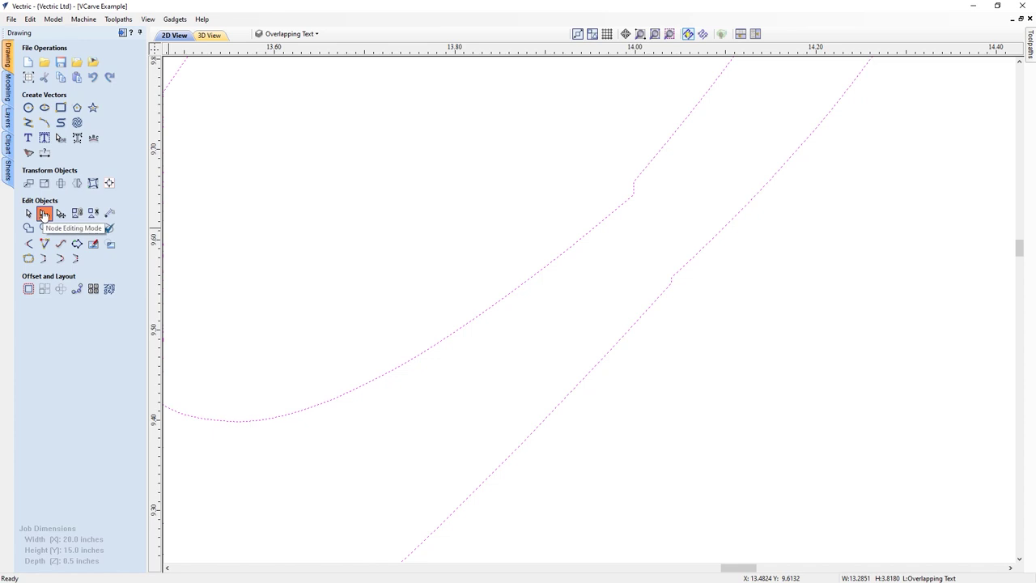
pyautogui.click(632, 195)
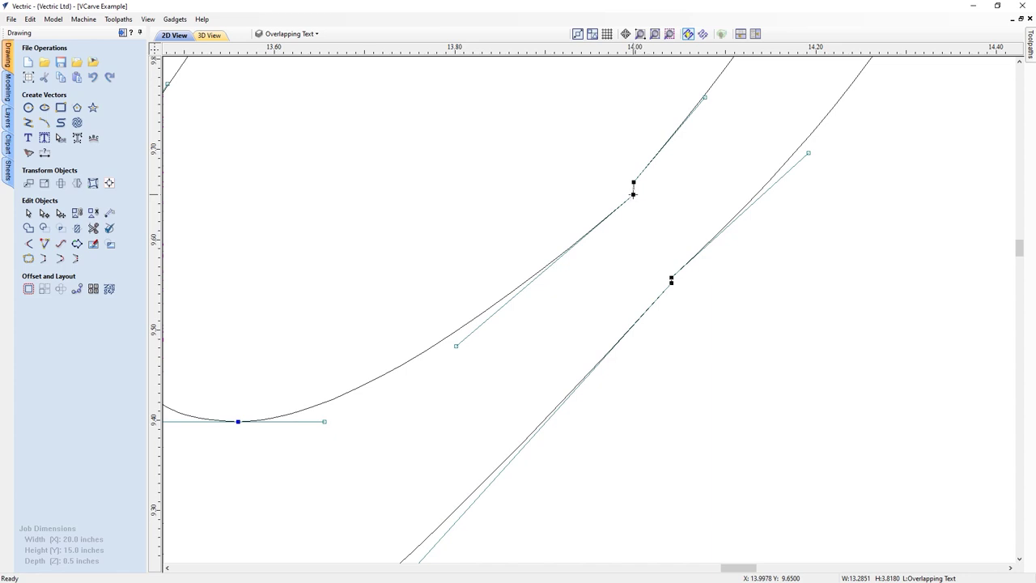
pyautogui.moveTo(633, 196); pyautogui.dragTo(633, 183)
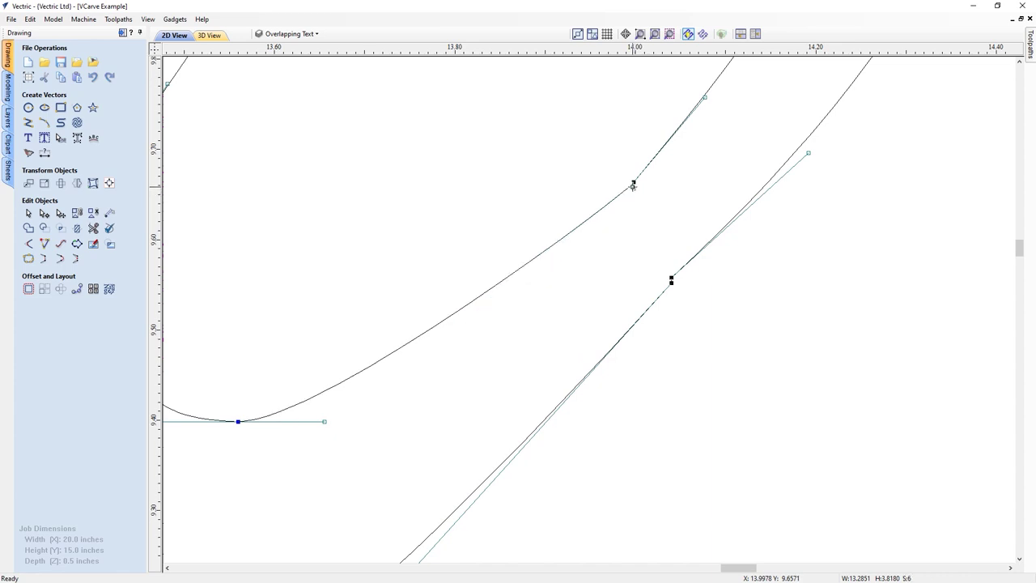
pyautogui.rightClick(634, 182)
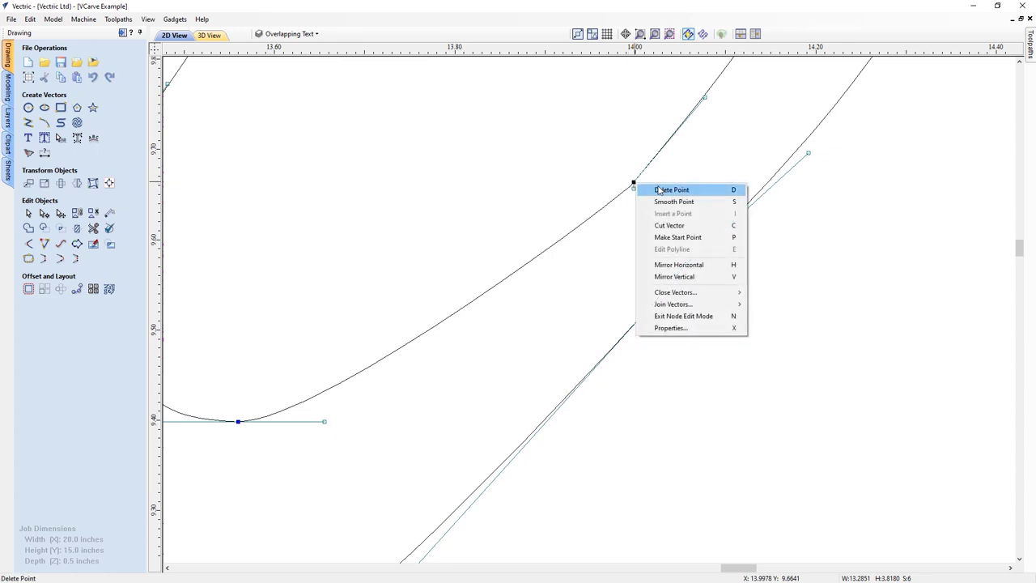
pyautogui.click(659, 190)
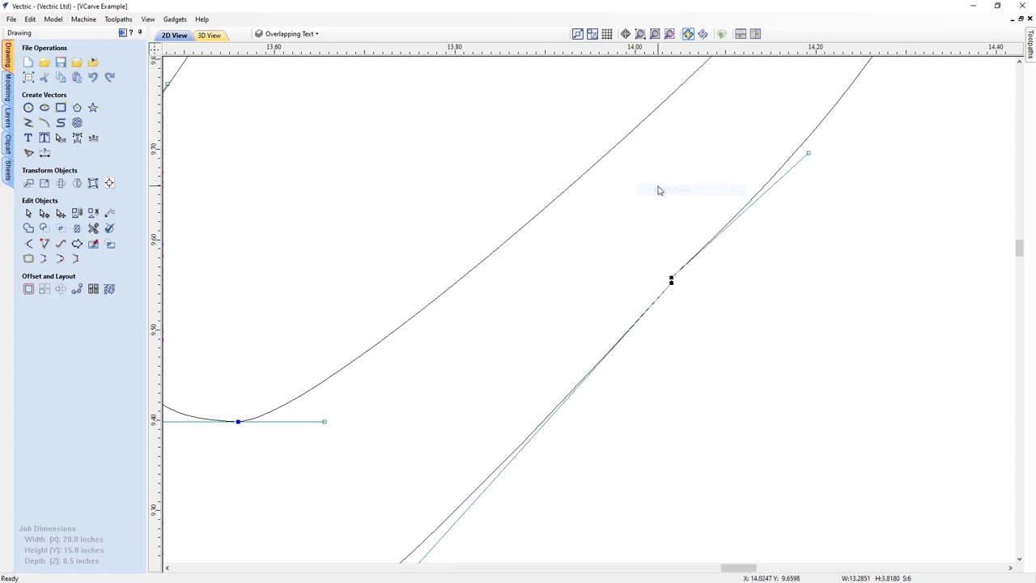
pyautogui.press('l')
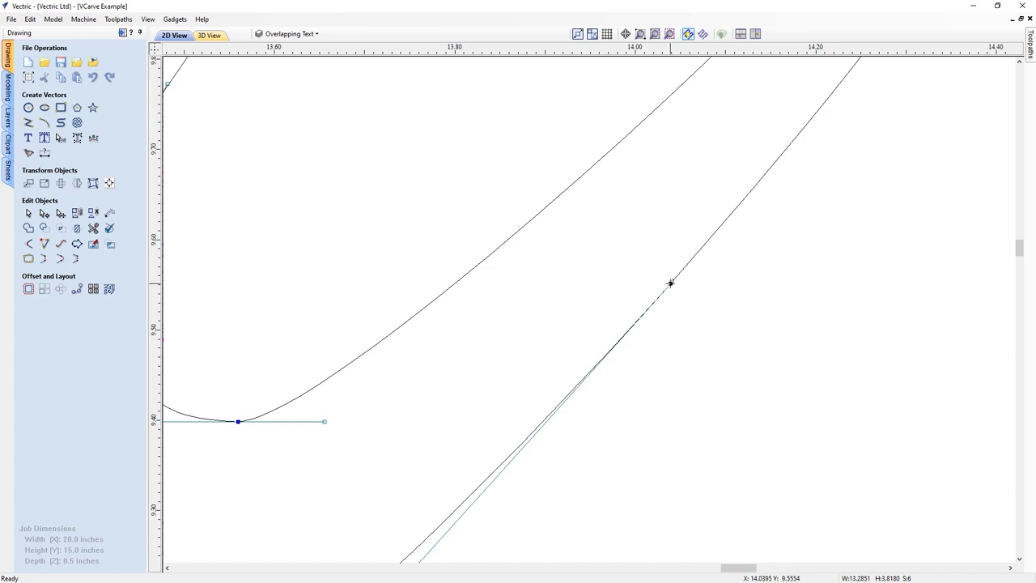
pyautogui.scroll(10, 670, 283)
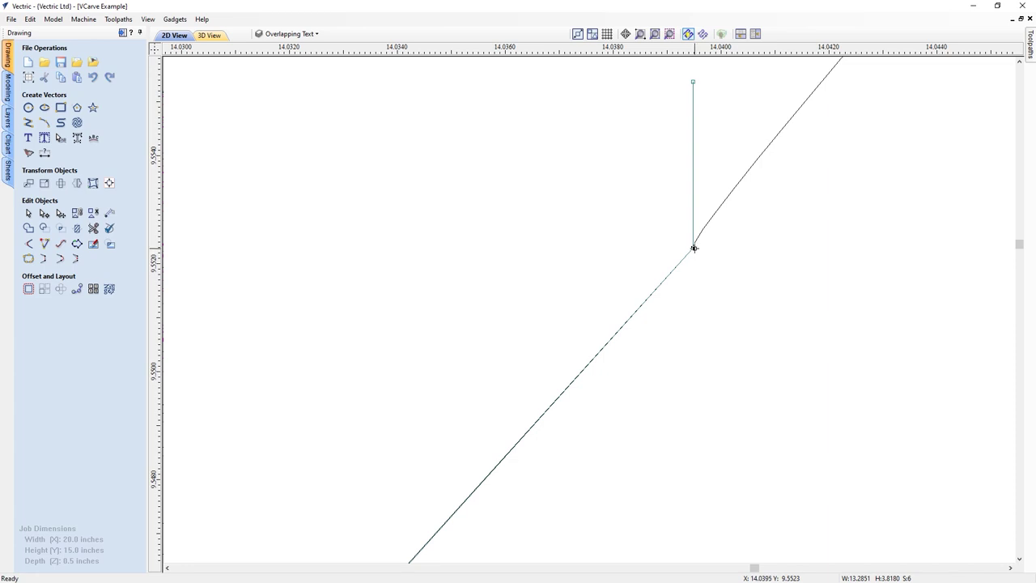
pyautogui.scroll(-15, 678, 266)
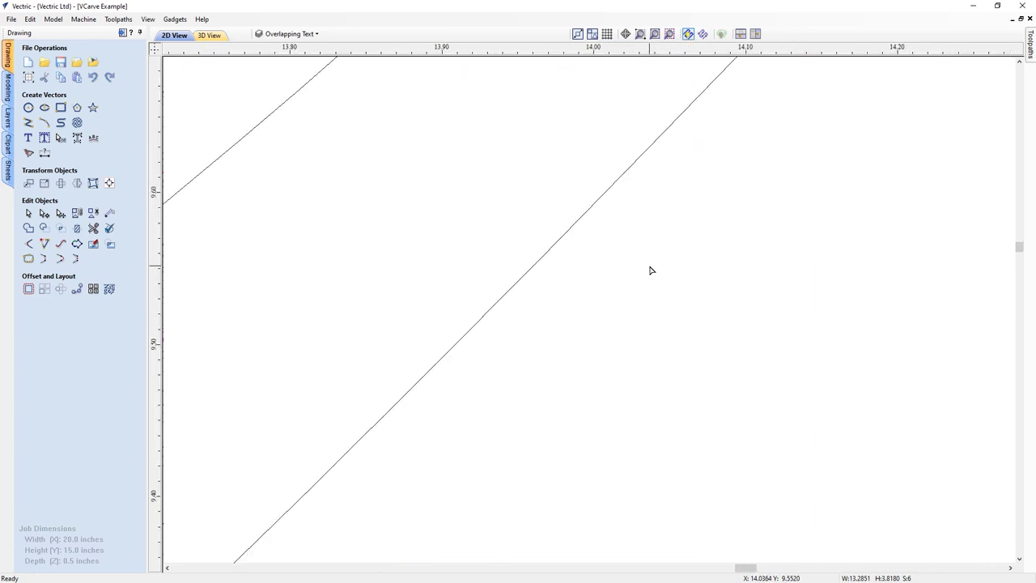
# Examine the nodes at the other welded letter joins of Software, ending close up on the step between f and t.
pyautogui.scroll(2, 654, 253)
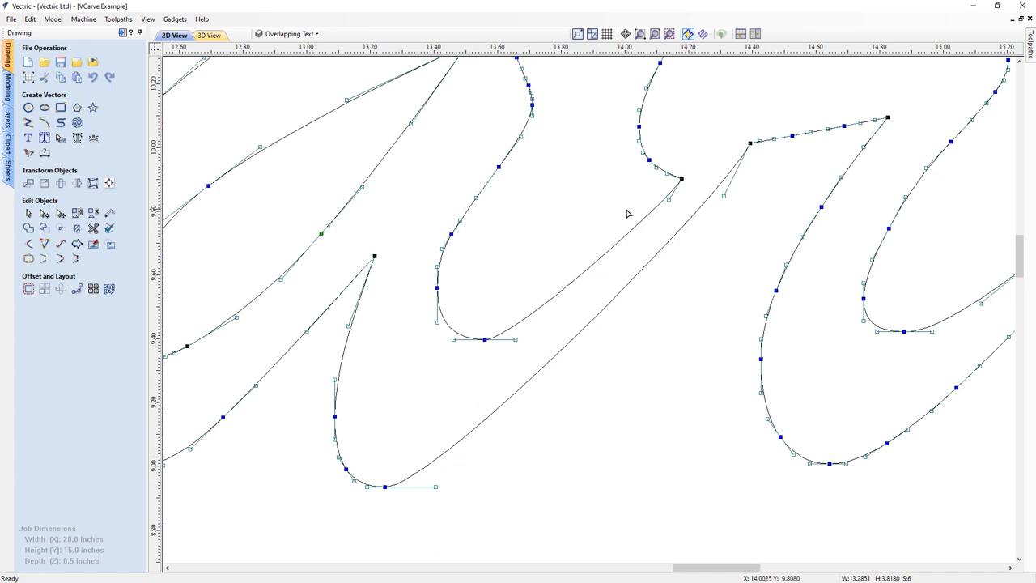
pyautogui.scroll(-3, 663, 250)
pyautogui.scroll(3, 330, 273)
pyautogui.moveTo(579, 293); pyautogui.dragTo(647, 287, button='middle')
pyautogui.moveTo(319, 240); pyautogui.dragTo(694, 271, button='middle')
pyautogui.moveTo(407, 280)
pyautogui.mouseDown(button='middle')
pyautogui.moveTo(585, 255)
pyautogui.moveTo(744, 288)
pyautogui.moveTo(732, 294)
pyautogui.mouseUp(button='middle')
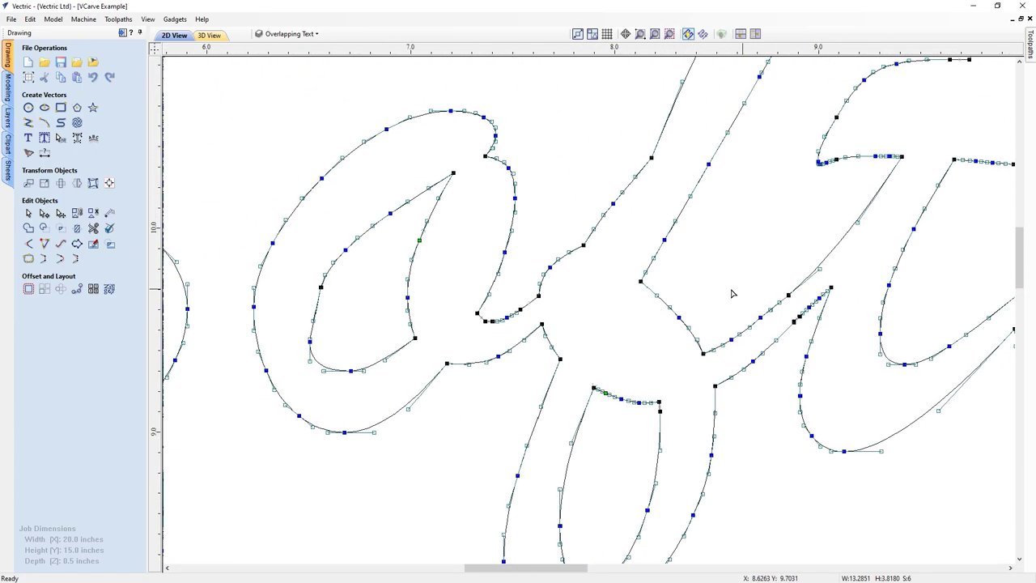
pyautogui.scroll(3, 558, 290)
pyautogui.scroll(-5, 483, 261)
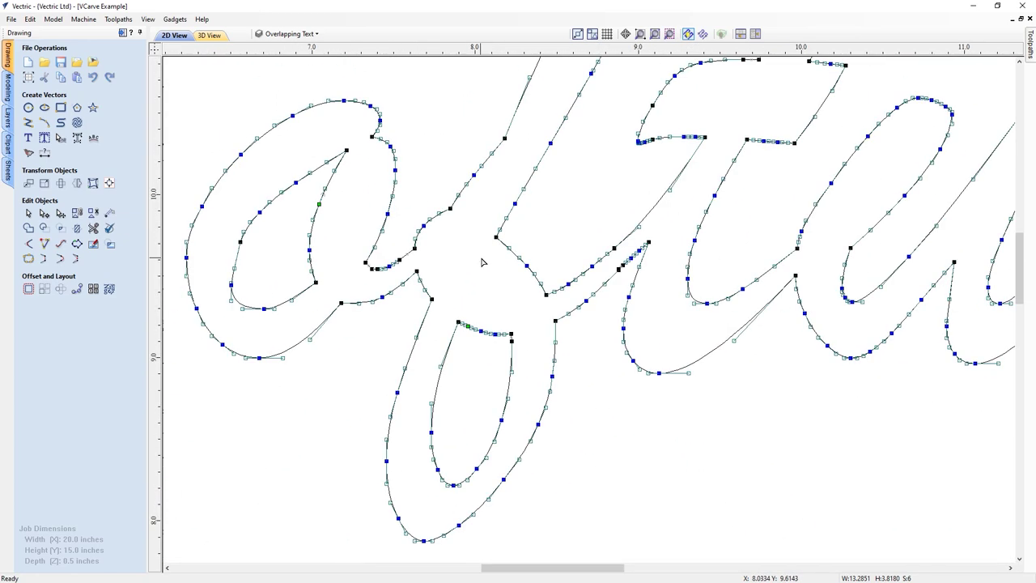
pyautogui.scroll(6, 537, 255)
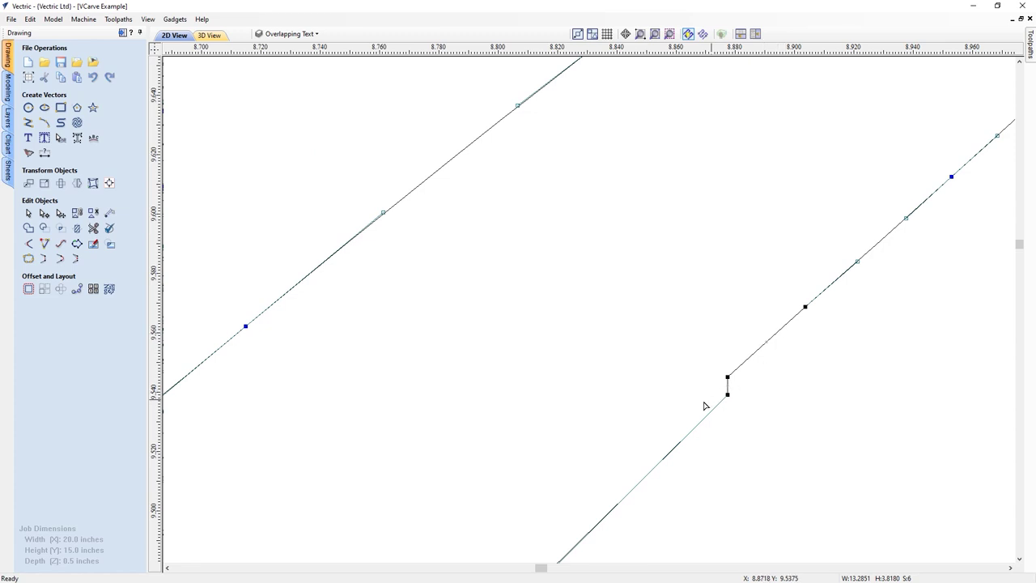
# Smooth the welded join between the f and t of Software by deleting its step-forming nodes, and leave node editing mode.
pyautogui.press('d')
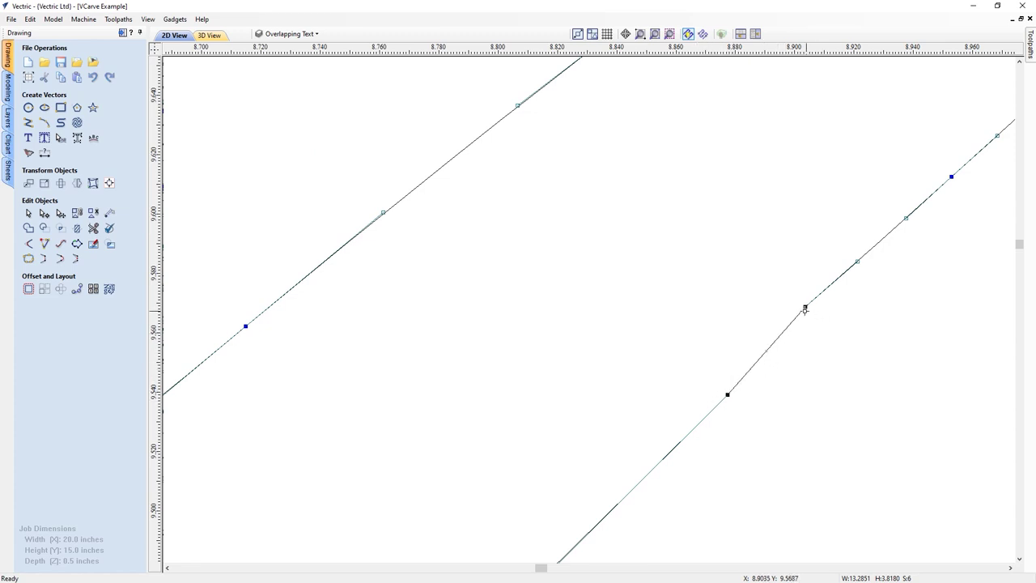
pyautogui.press('d')
pyautogui.press('d')
pyautogui.scroll(-6, 704, 349)
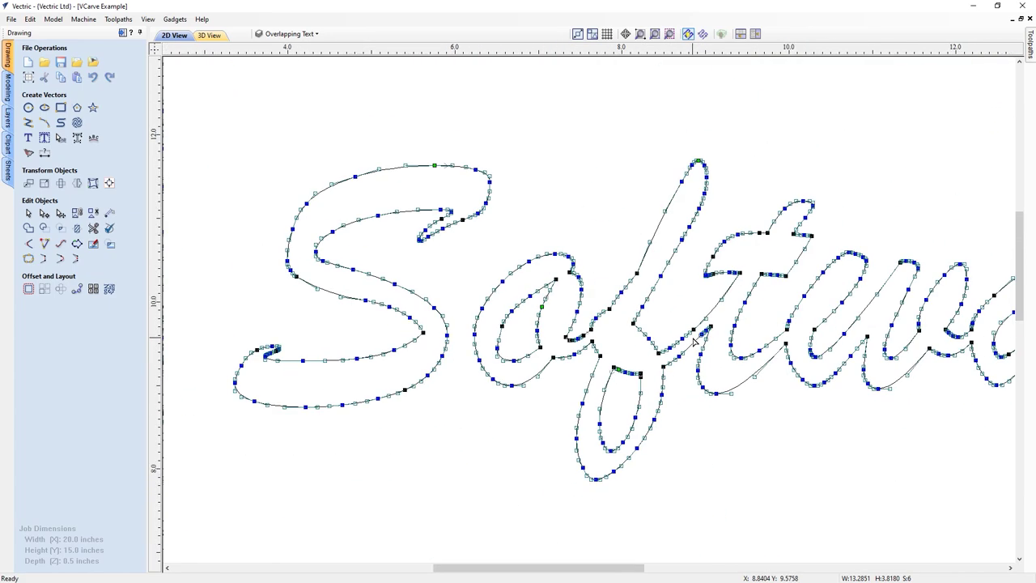
pyautogui.scroll(-3, 695, 342)
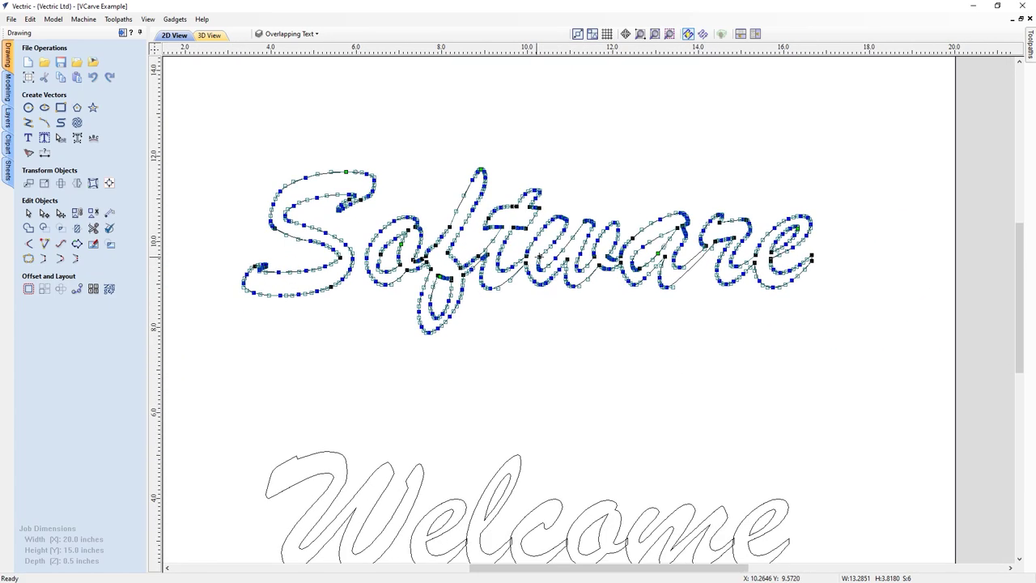
pyautogui.scroll(-2, 537, 257)
pyautogui.click(653, 34)
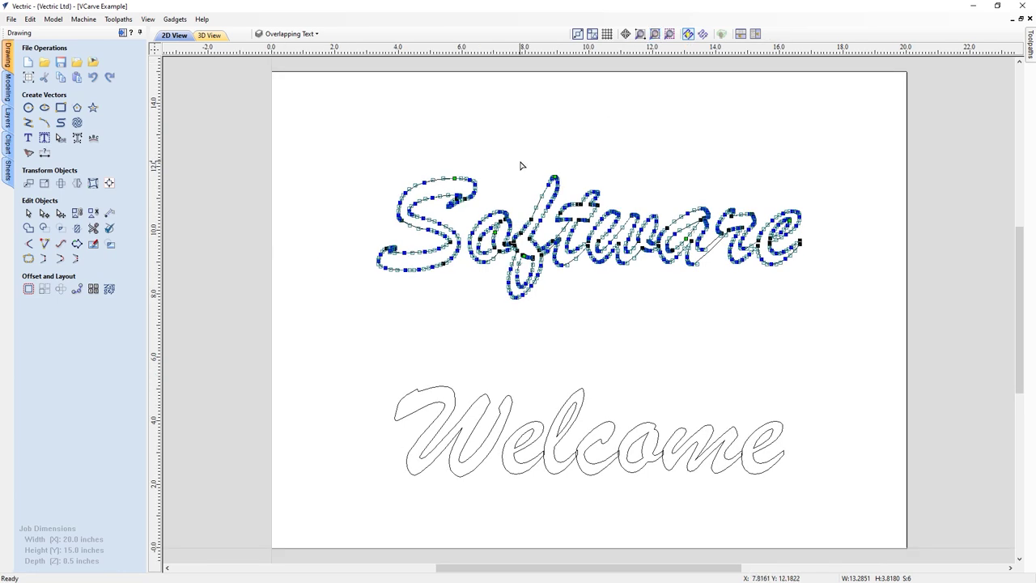
pyautogui.click(424, 138)
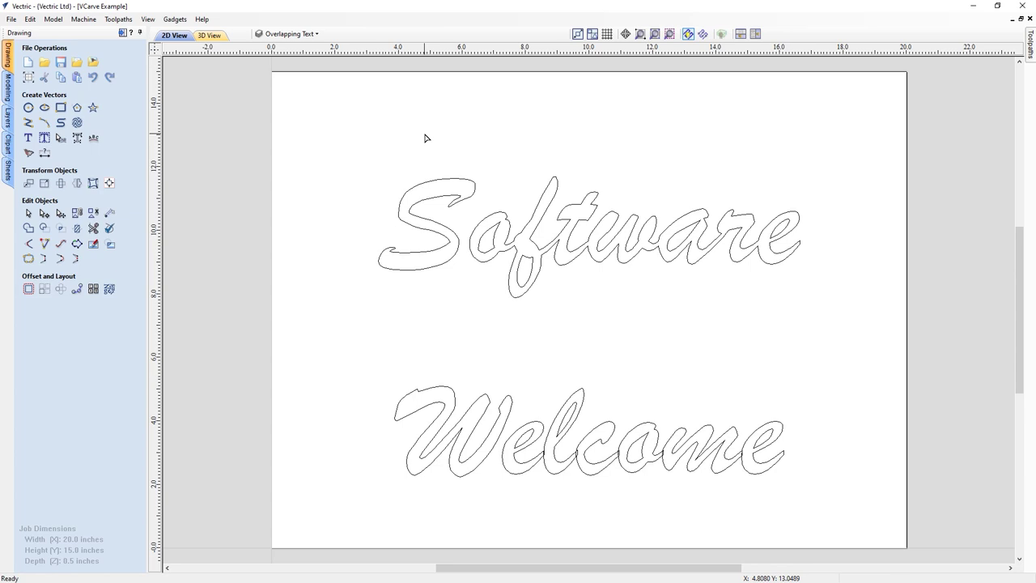
# Recalculate the existing V-Carve 1 toolpath on the cleaned-up Software vectors with the 90° 1/2" V-bit.
pyautogui.moveTo(1031, 45)
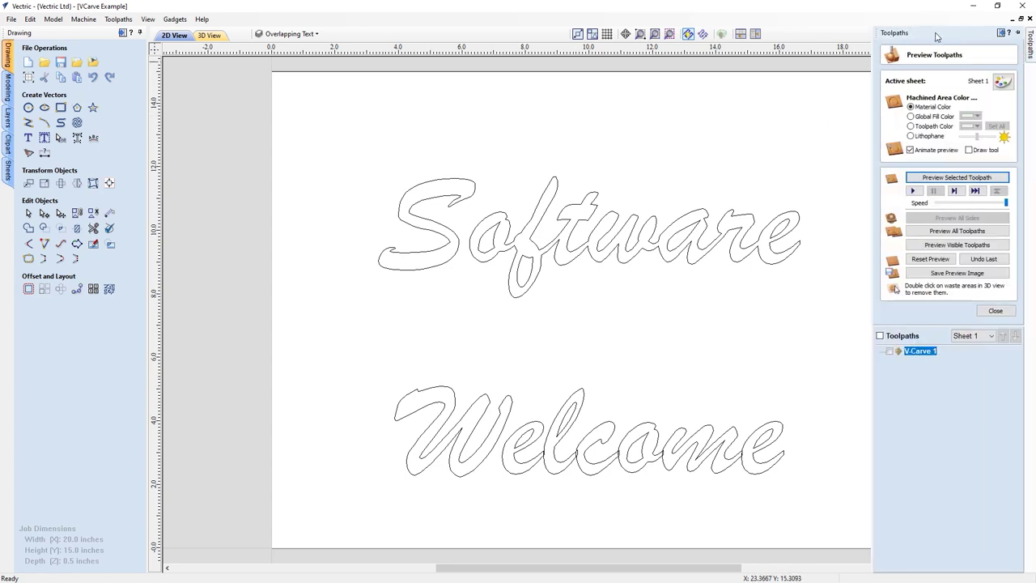
pyautogui.click(1017, 33)
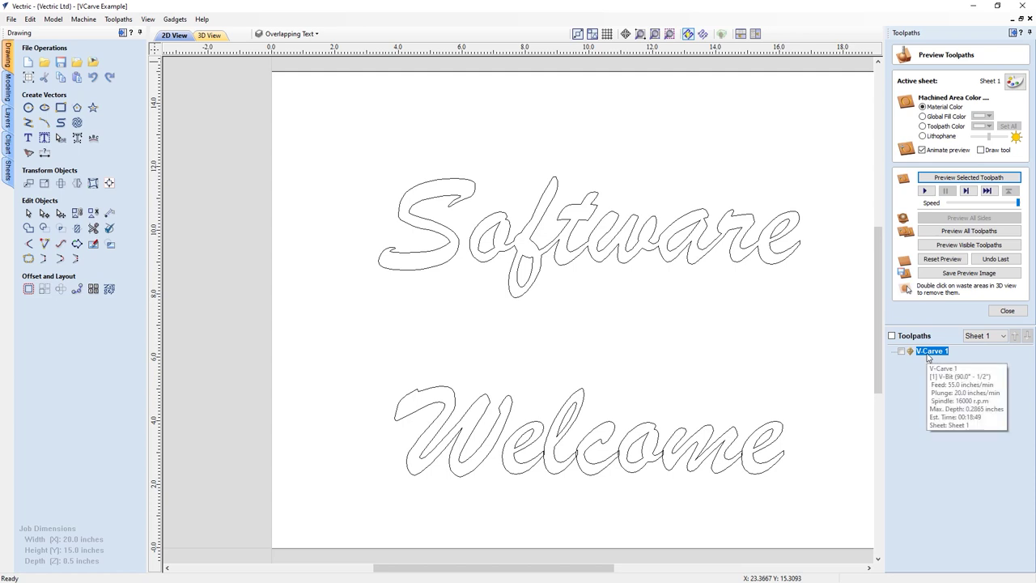
pyautogui.doubleClick(930, 352)
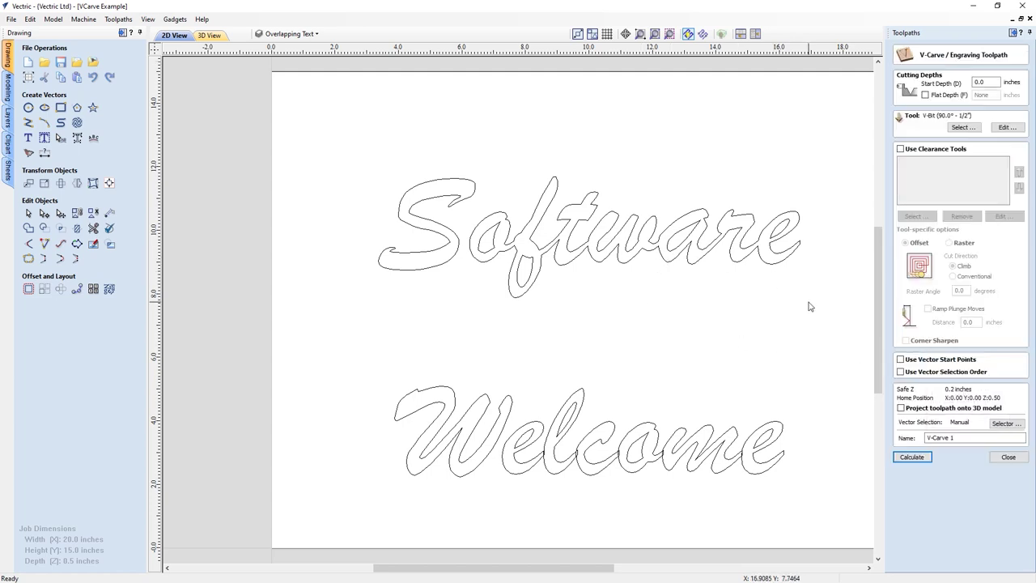
pyautogui.moveTo(831, 324); pyautogui.dragTo(353, 140)
pyautogui.click(916, 458)
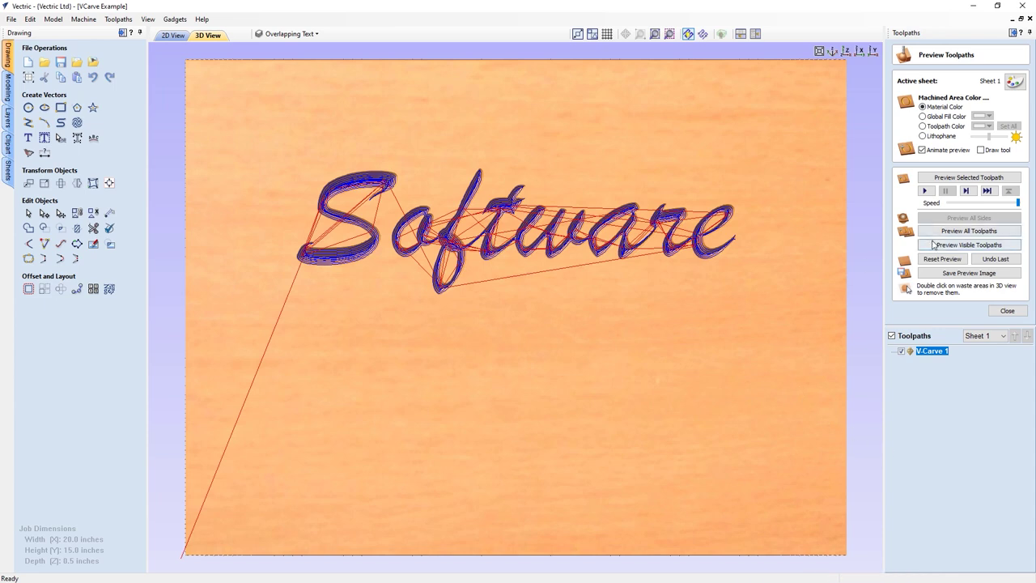
# Reset the preview, simulate the recalculated V-Carve 1 toolpath, and examine the carved joins between the letters of Software.
pyautogui.click(933, 259)
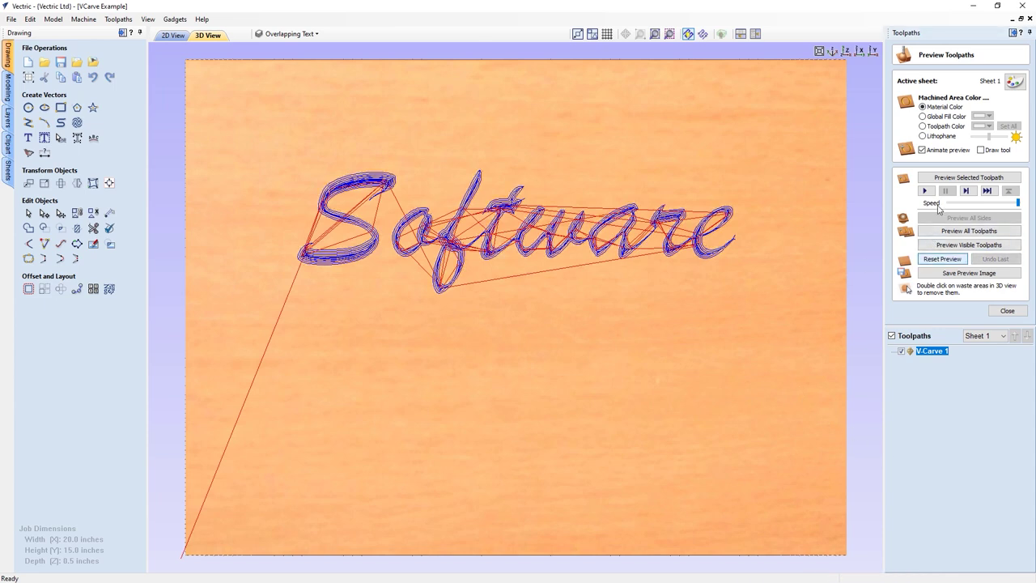
pyautogui.click(943, 178)
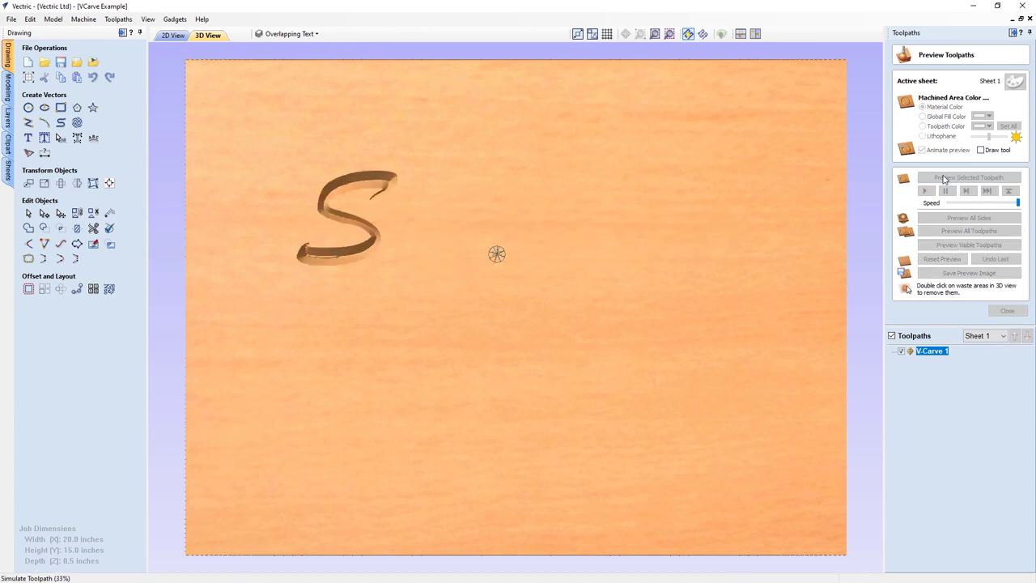
pyautogui.scroll(3, 634, 263)
pyautogui.moveTo(659, 243); pyautogui.dragTo(443, 461)
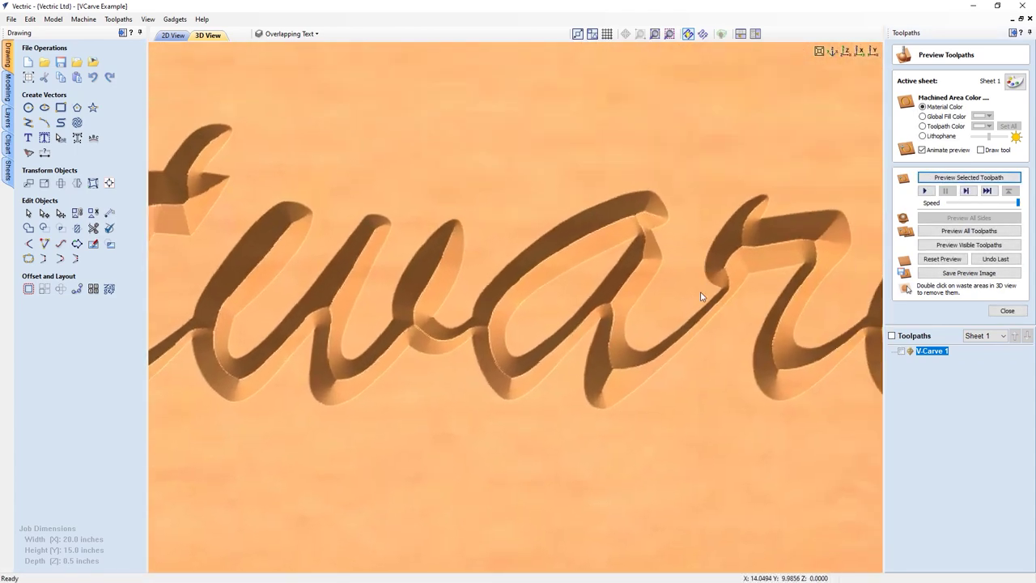
pyautogui.moveTo(331, 363); pyautogui.dragTo(629, 351)
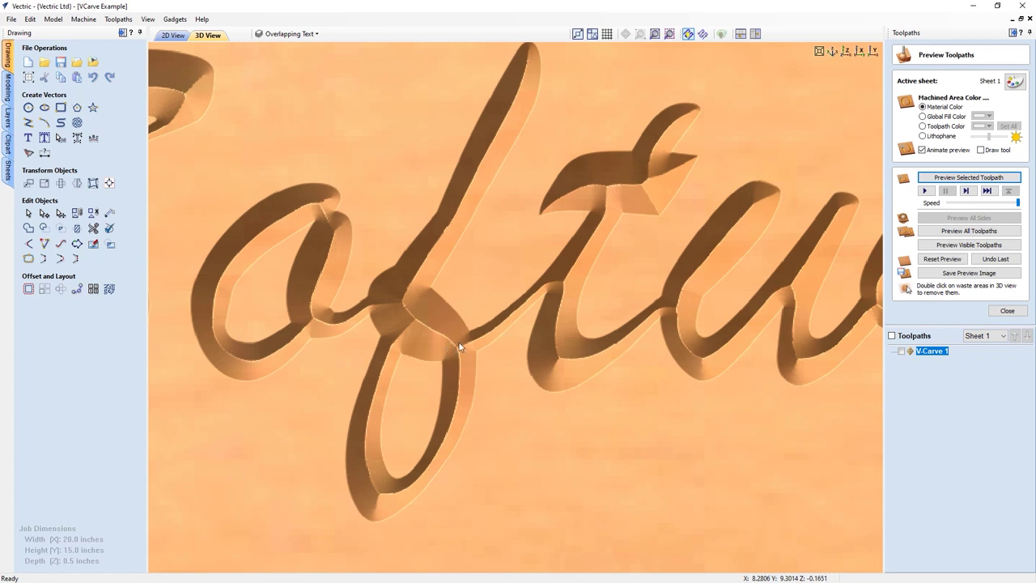
pyautogui.click(654, 34)
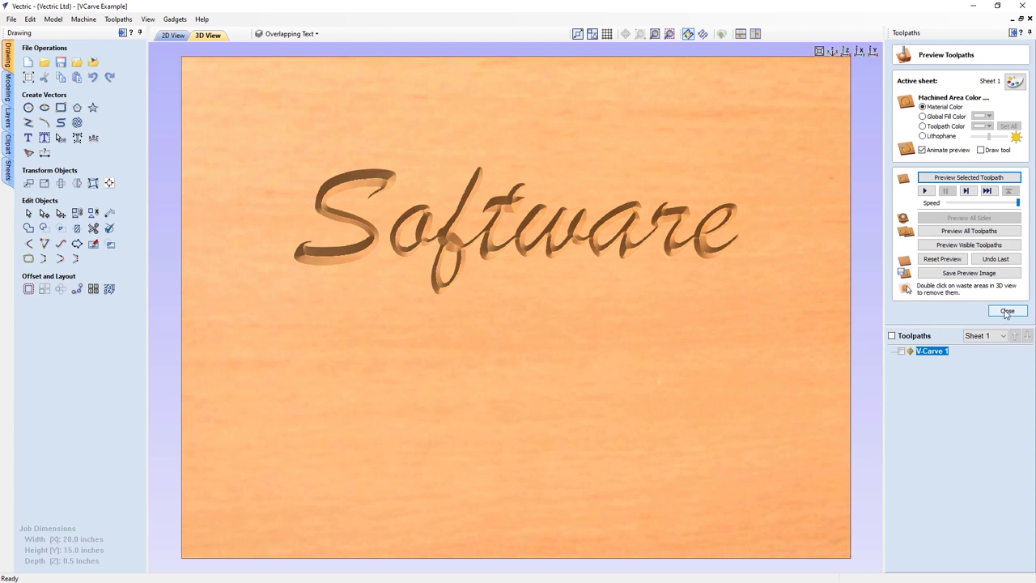
# Clear the toolpath preview and delete both the Software and Welcome vectors from the 2D drawing.
pyautogui.click(942, 258)
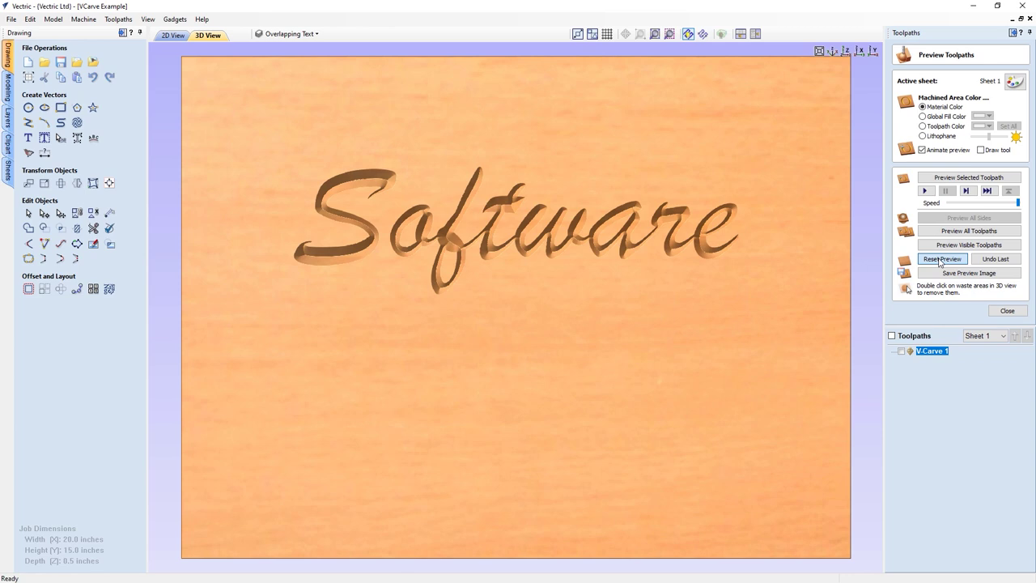
pyautogui.click(1007, 310)
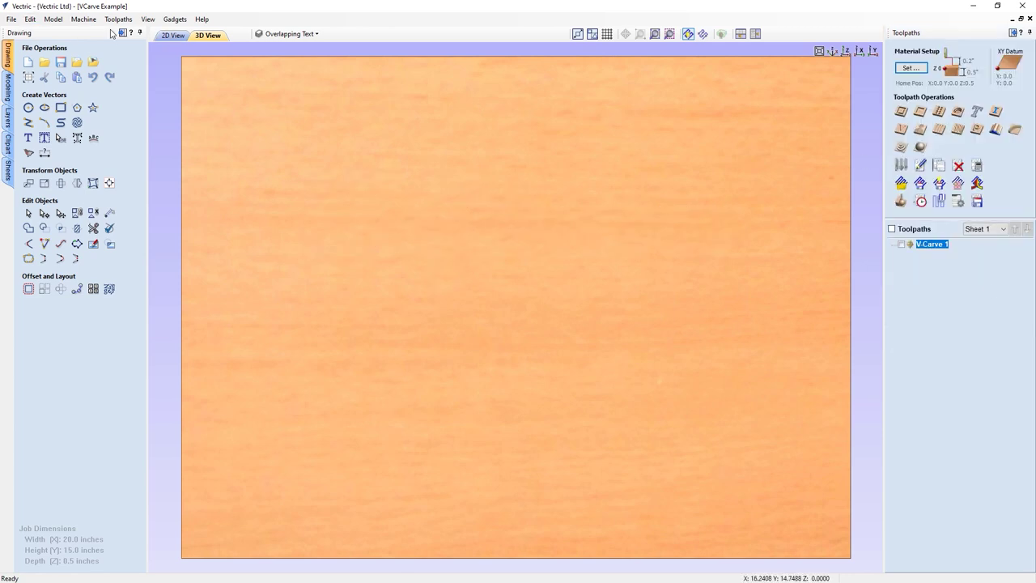
pyautogui.click(172, 35)
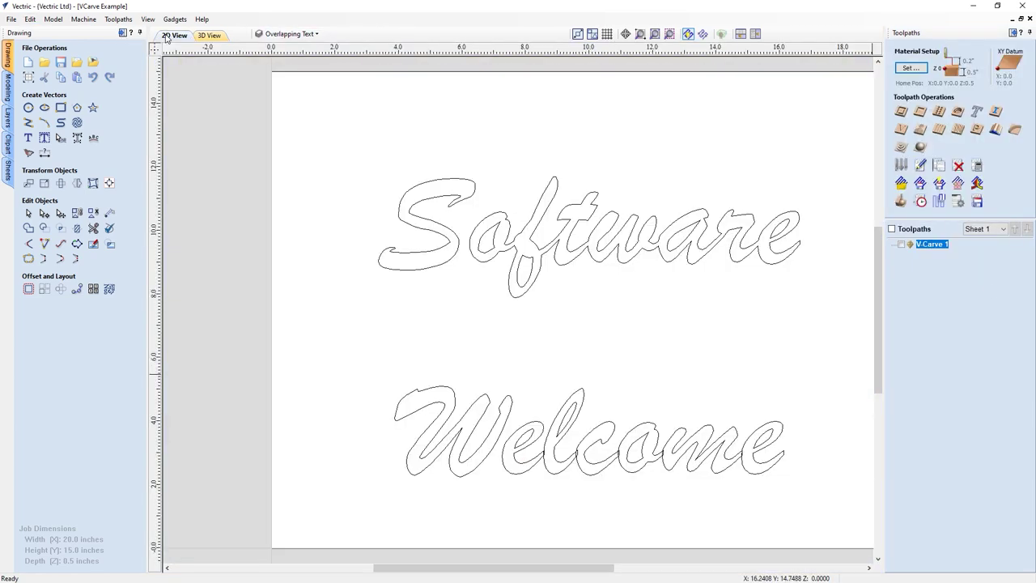
pyautogui.moveTo(816, 493); pyautogui.dragTo(323, 142)
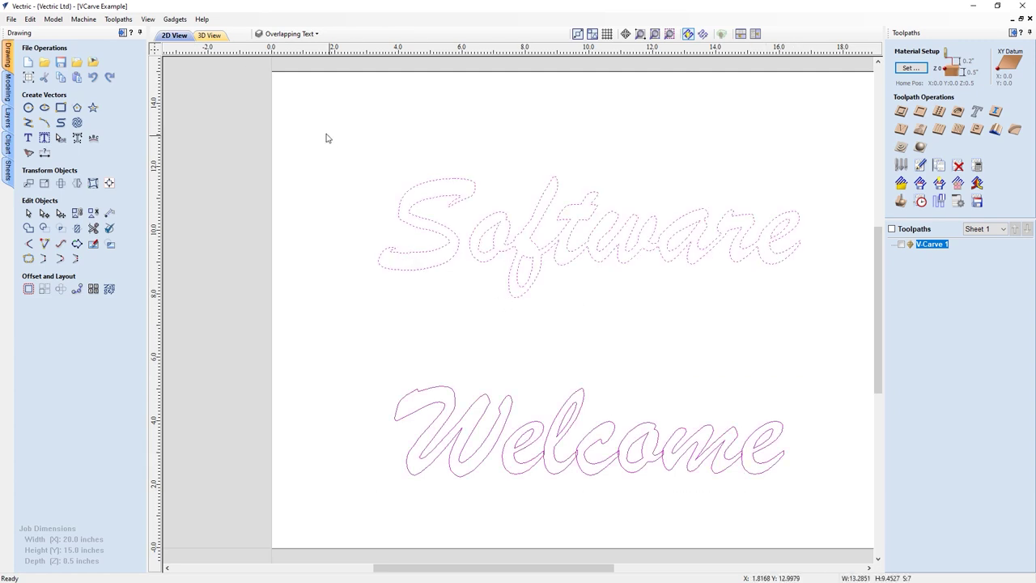
pyautogui.press('Delete')
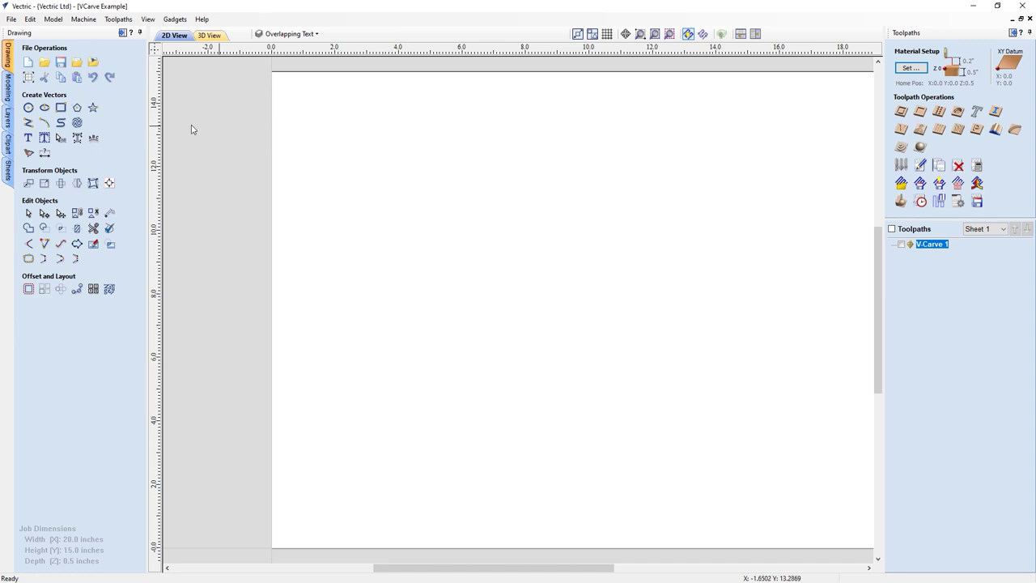
# Create the text Art at 4 inches high in the CommercialScript BT font.
pyautogui.click(28, 138)
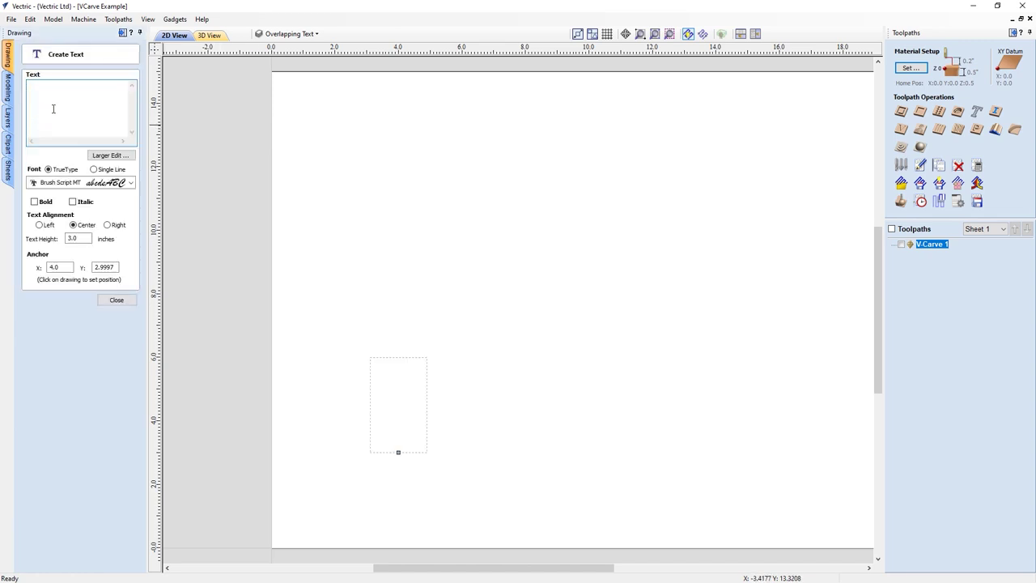
pyautogui.doubleClick(75, 238)
pyautogui.write('4')
pyautogui.click(57, 121)
pyautogui.write('Art')
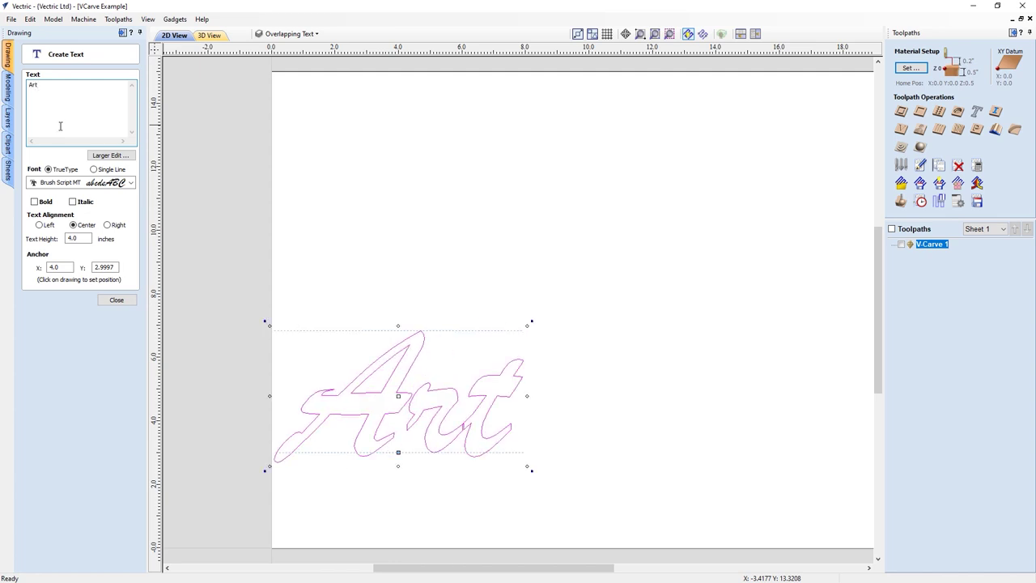
pyautogui.click(128, 182)
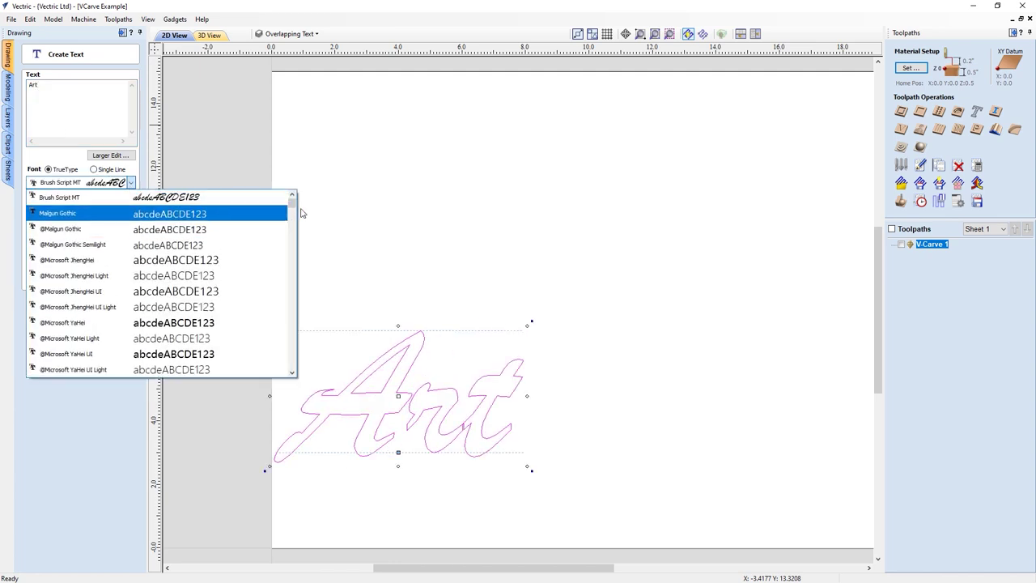
pyautogui.moveTo(296, 209); pyautogui.dragTo(247, 247)
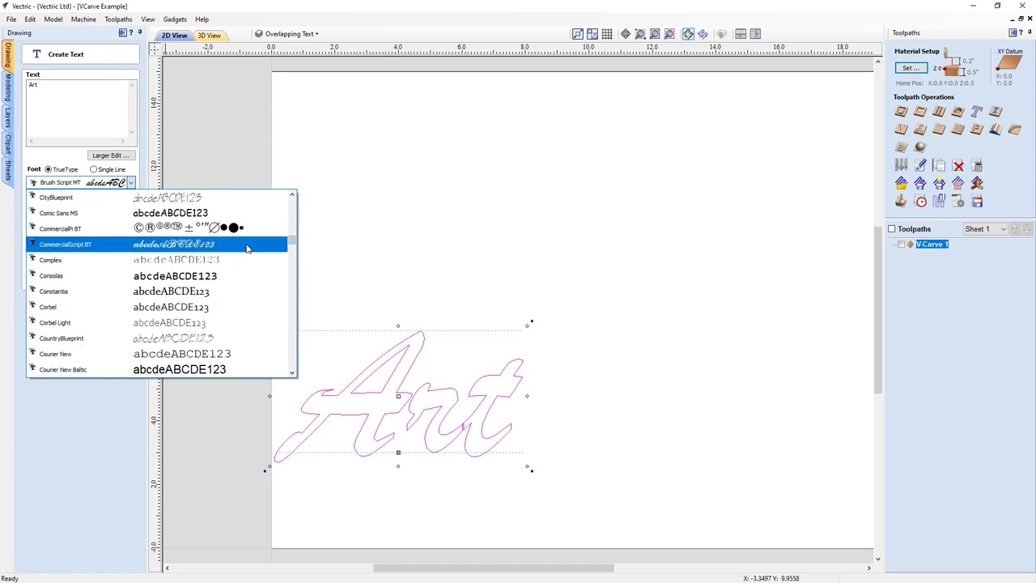
pyautogui.click(247, 244)
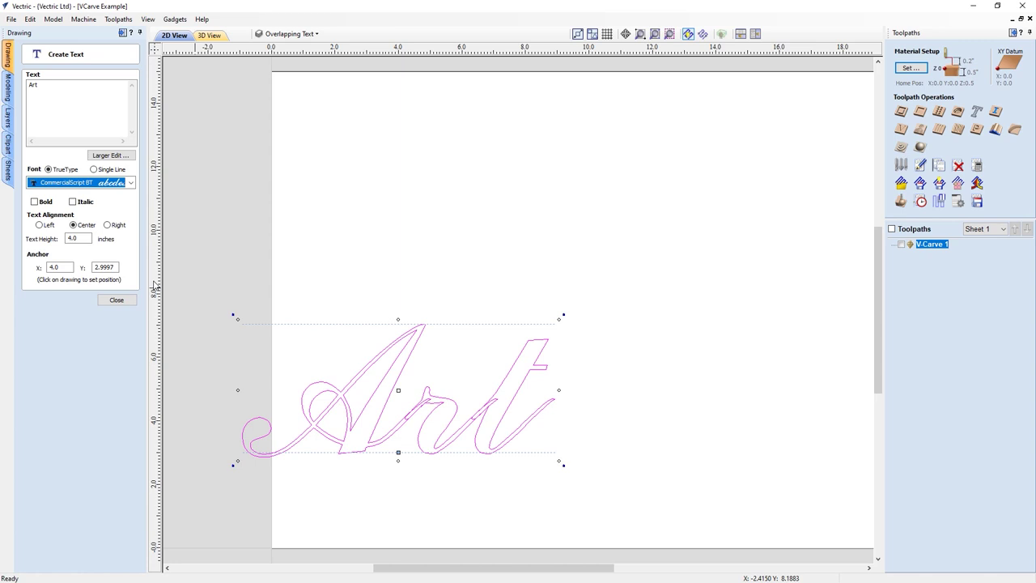
# Examine the overlaps between the letters of Art in the regular style, and make the text bold to compare its joins.
pyautogui.scroll(10, 444, 434)
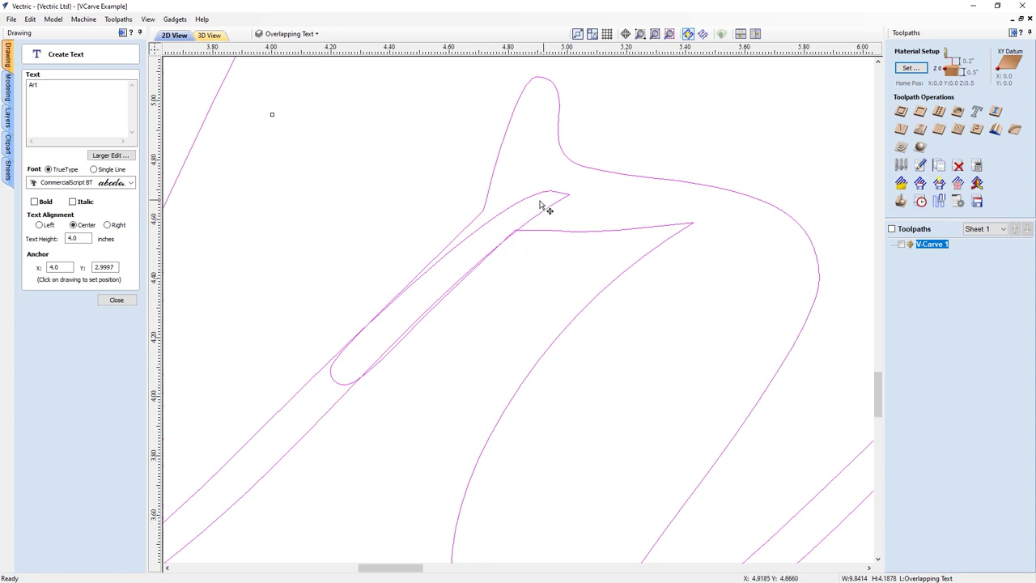
pyautogui.scroll(-3, 322, 359)
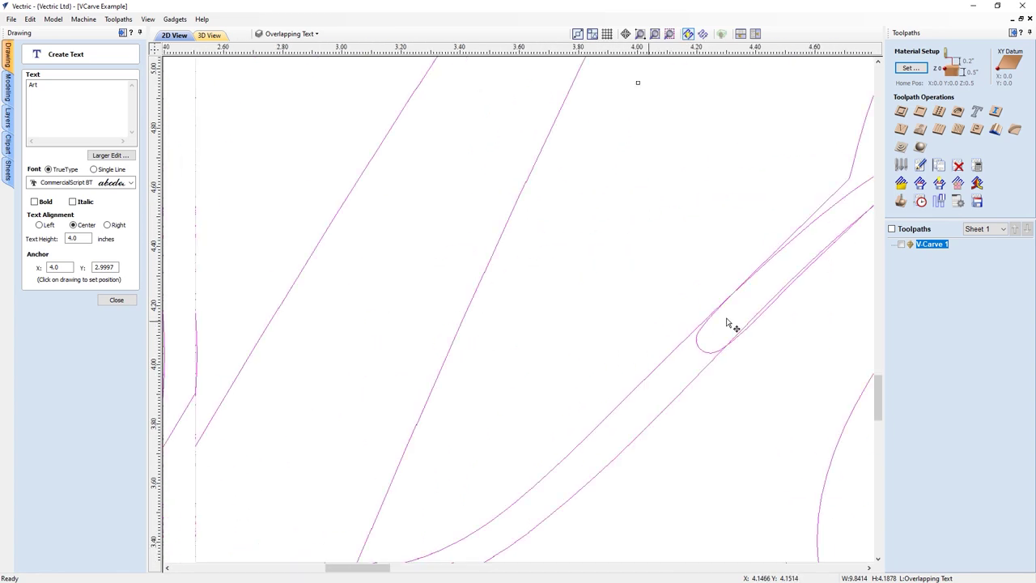
pyautogui.moveTo(696, 300); pyautogui.dragTo(251, 307, button='middle')
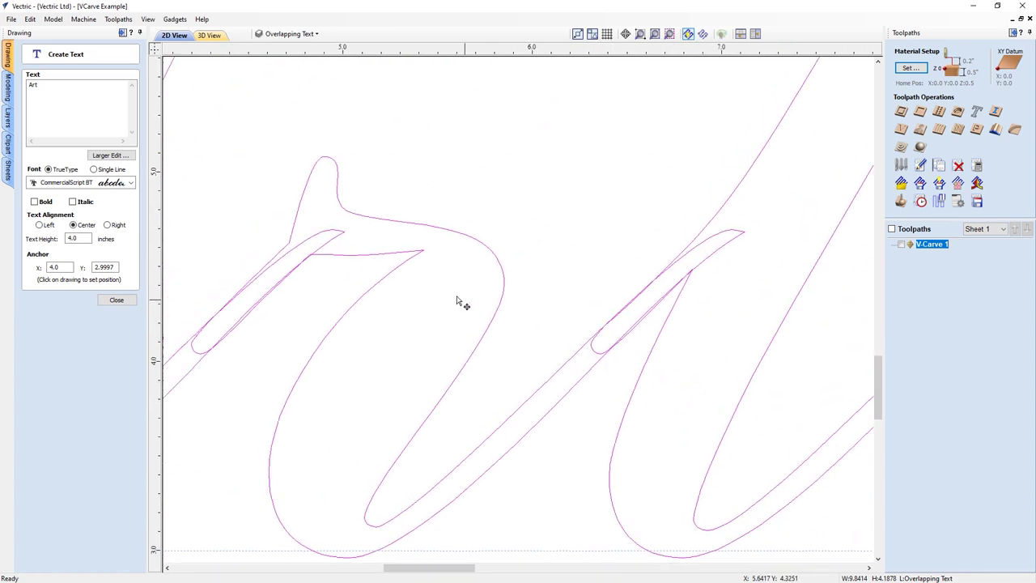
pyautogui.scroll(-5, 566, 327)
pyautogui.scroll(-1, 506, 320)
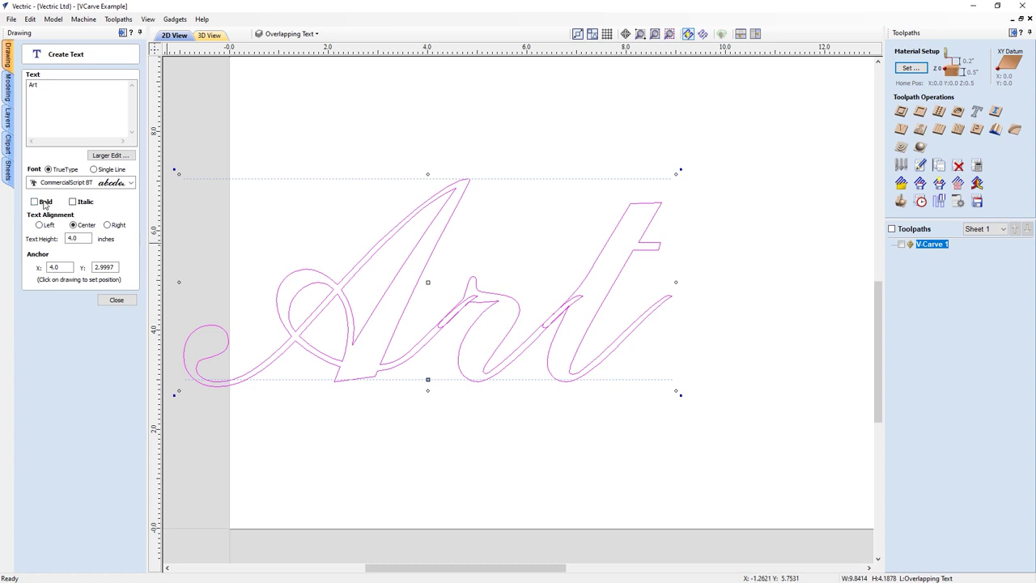
pyautogui.click(44, 202)
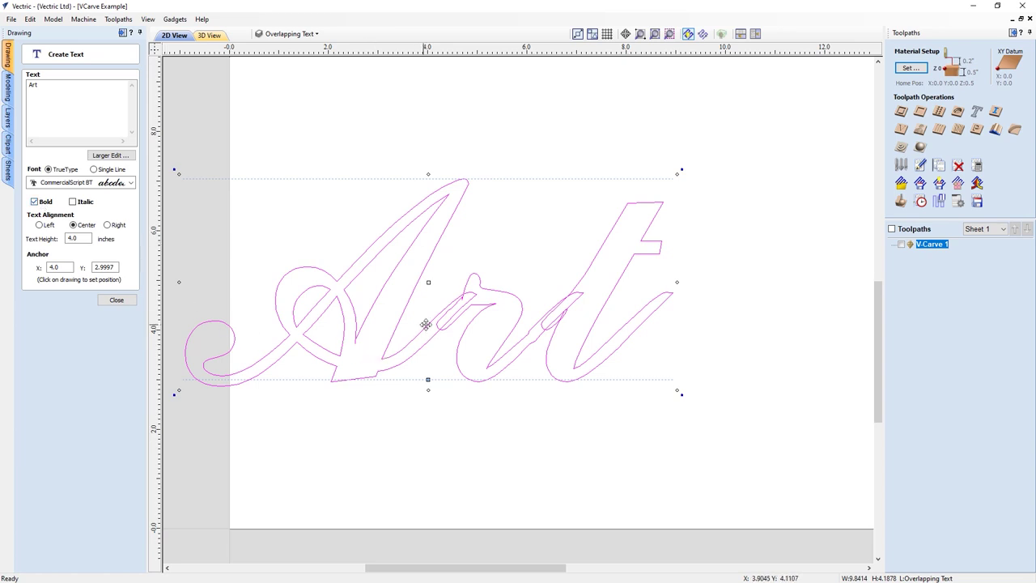
pyautogui.scroll(6, 450, 310)
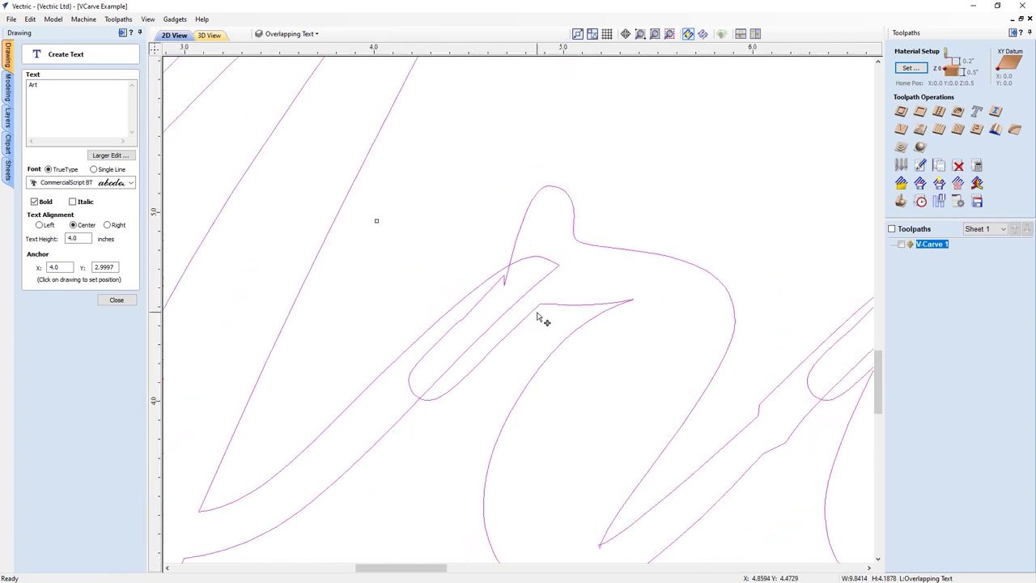
pyautogui.scroll(-5, 539, 316)
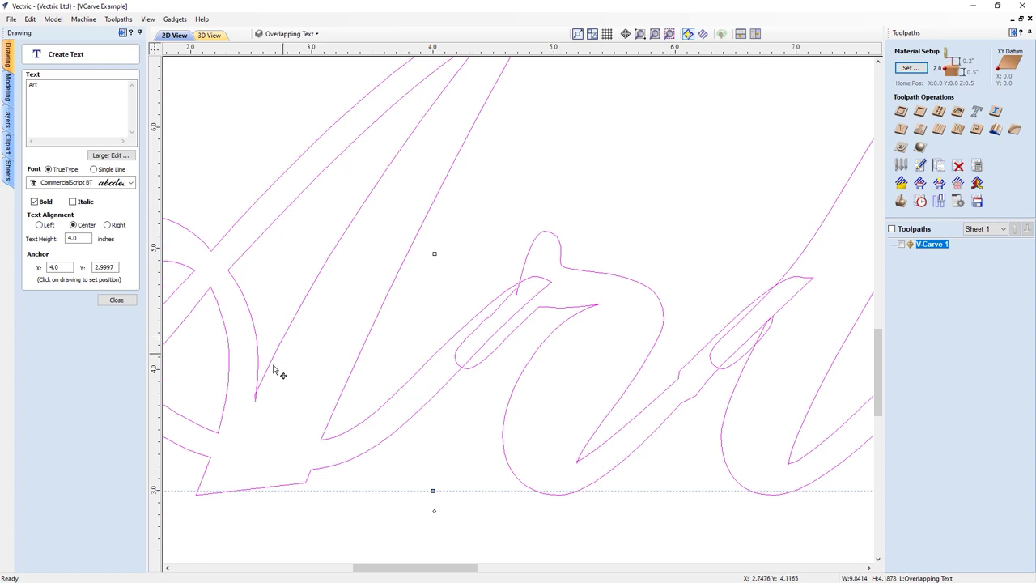
pyautogui.click(117, 300)
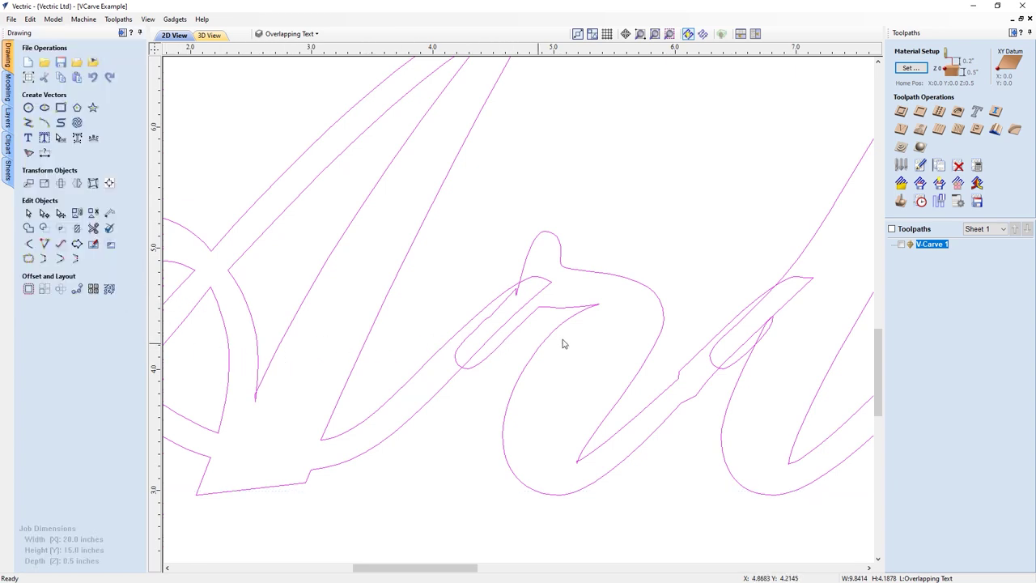
# Weld the overlapping letters of Art into one outline, replacing the original text objects.
pyautogui.scroll(-5, 539, 347)
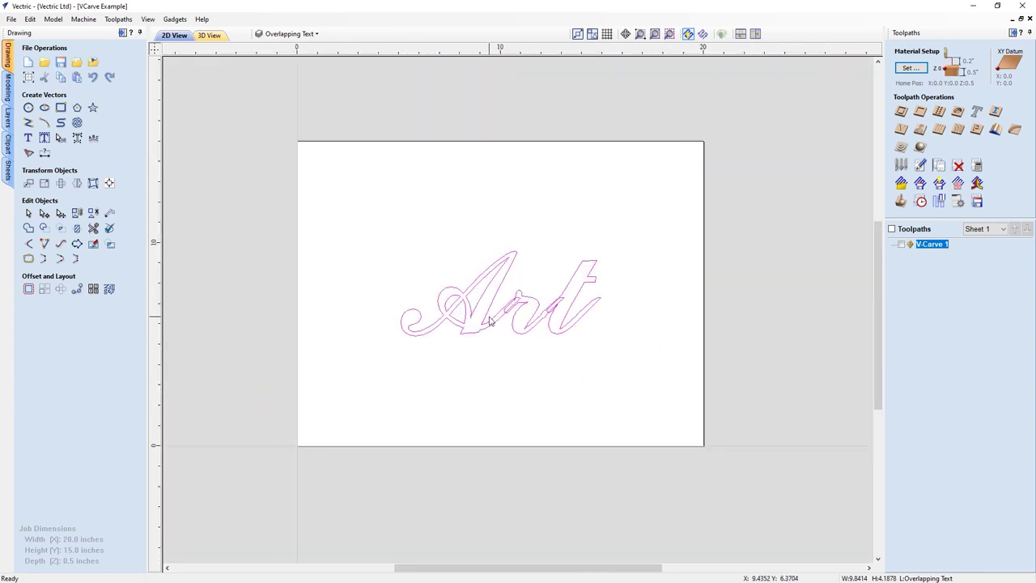
pyautogui.scroll(4, 509, 327)
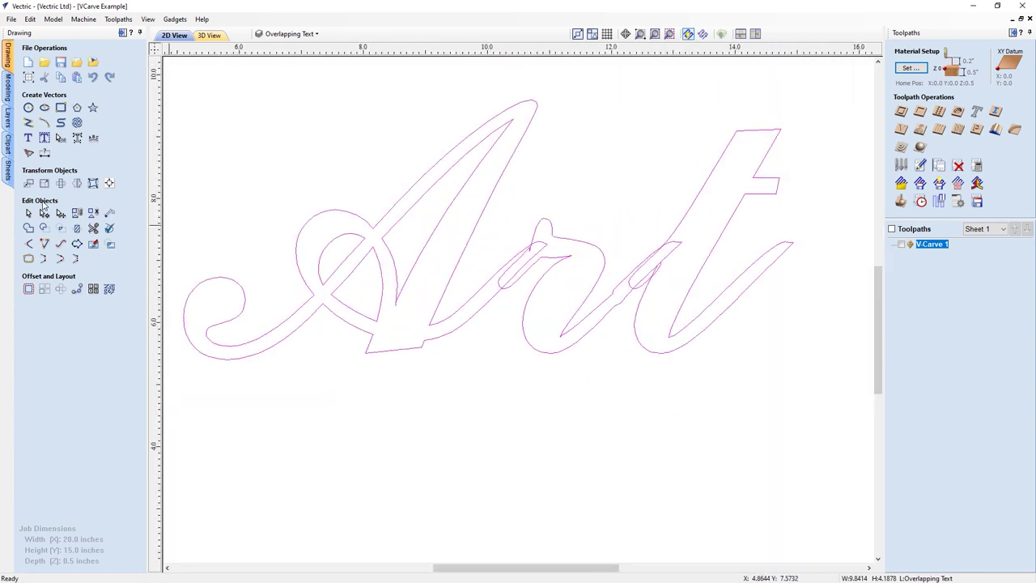
pyautogui.click(29, 229)
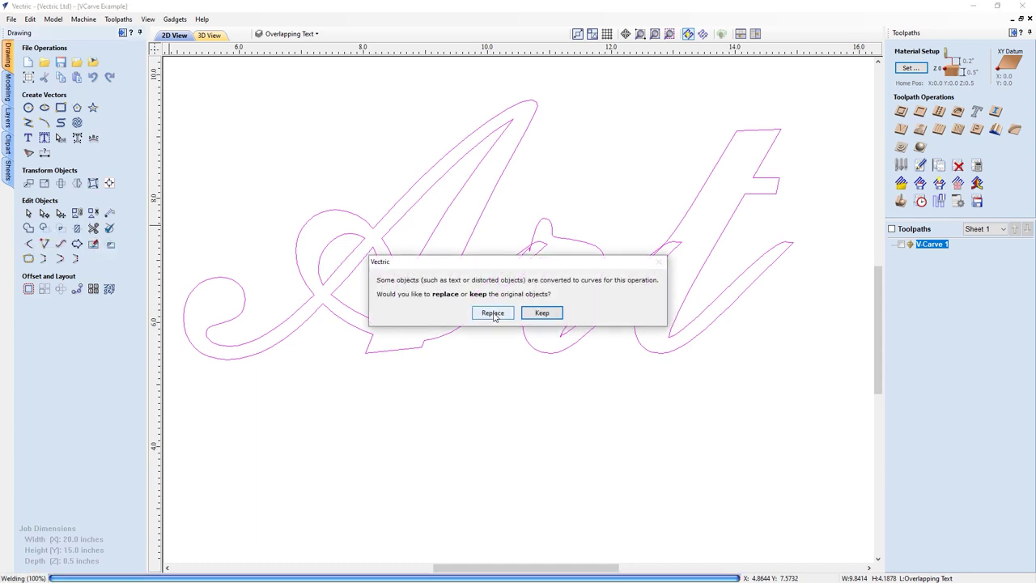
pyautogui.click(493, 314)
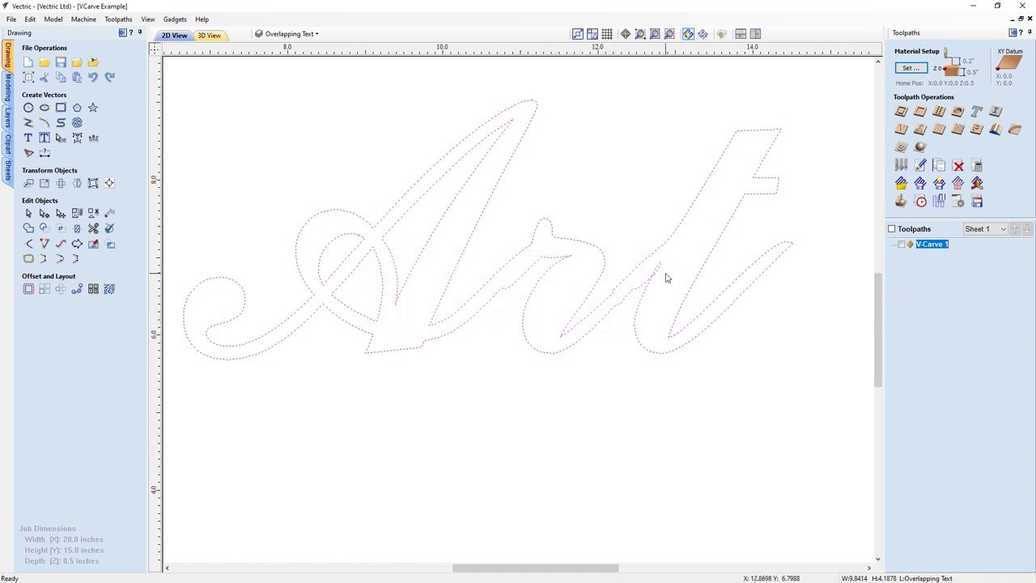
# Delete the small leftover loop vector where the r's exit stroke meets the t.
pyautogui.scroll(8, 665, 278)
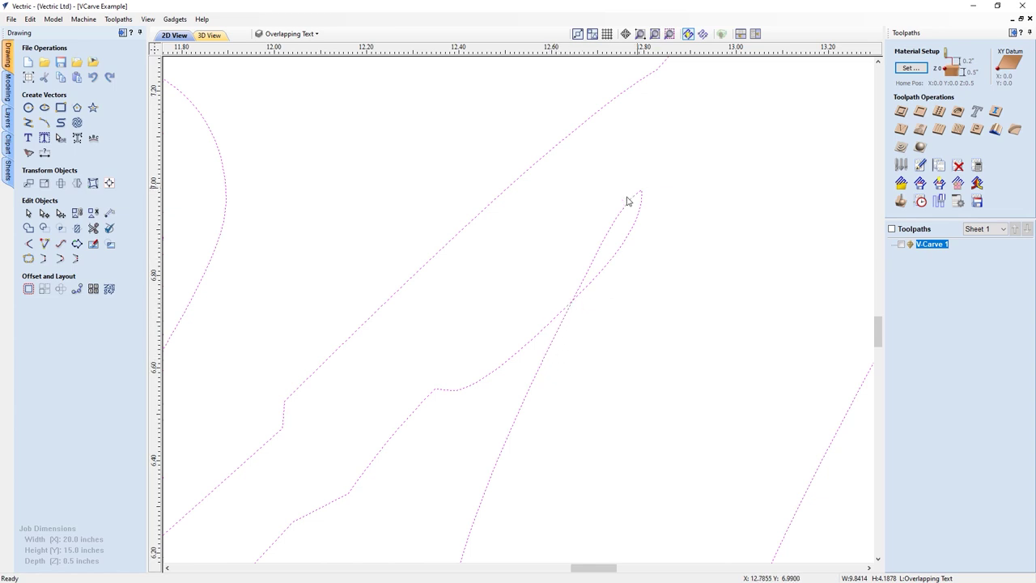
pyautogui.click(631, 235)
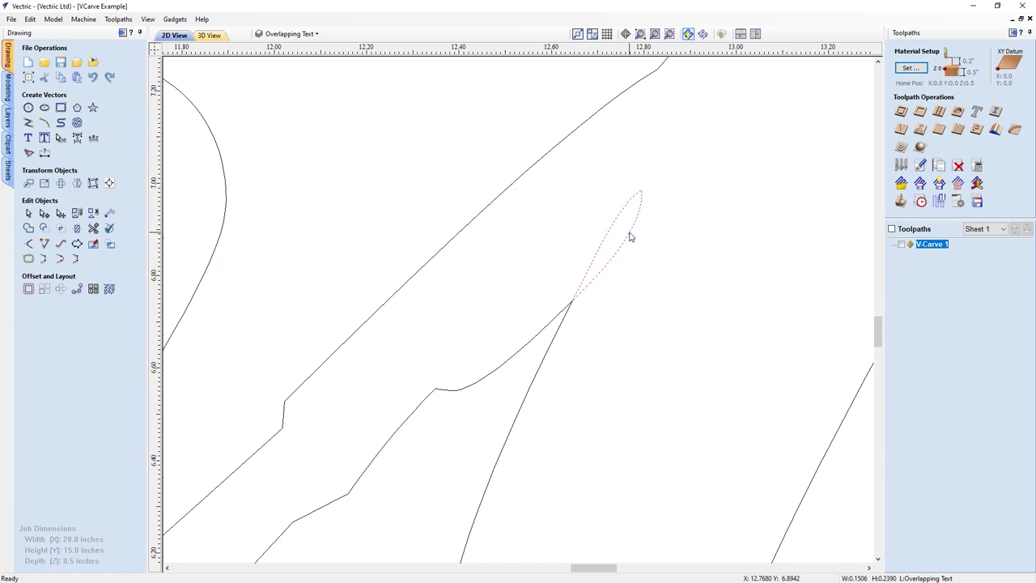
pyautogui.press('Delete')
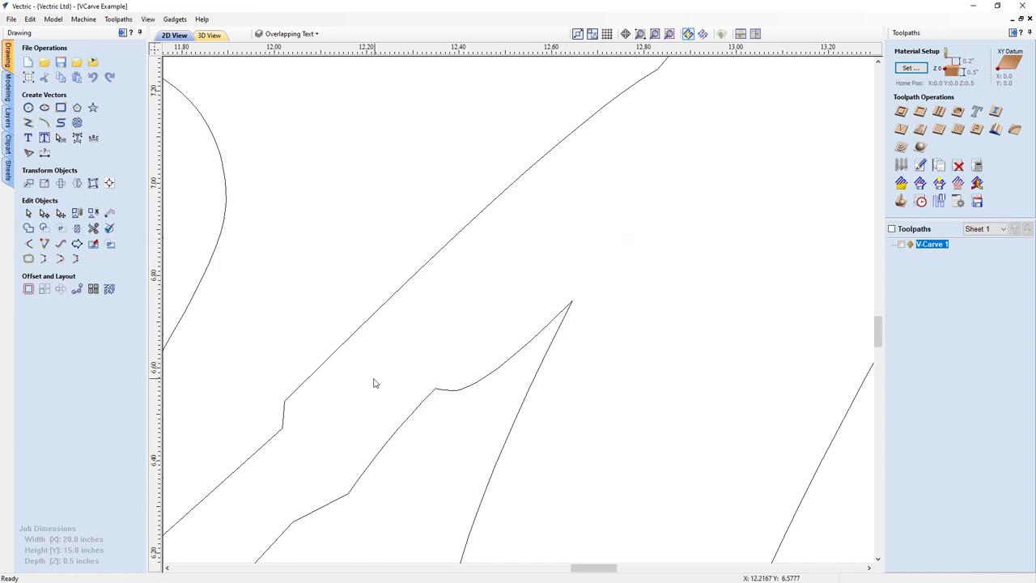
# Node-edit the upper edge of the r-t join, merging its stepped nodes, smoothing the remaining point and straightening the curve with its handle.
pyautogui.moveTo(447, 344); pyautogui.dragTo(649, 204, button='middle')
pyautogui.scroll(-3, 649, 204)
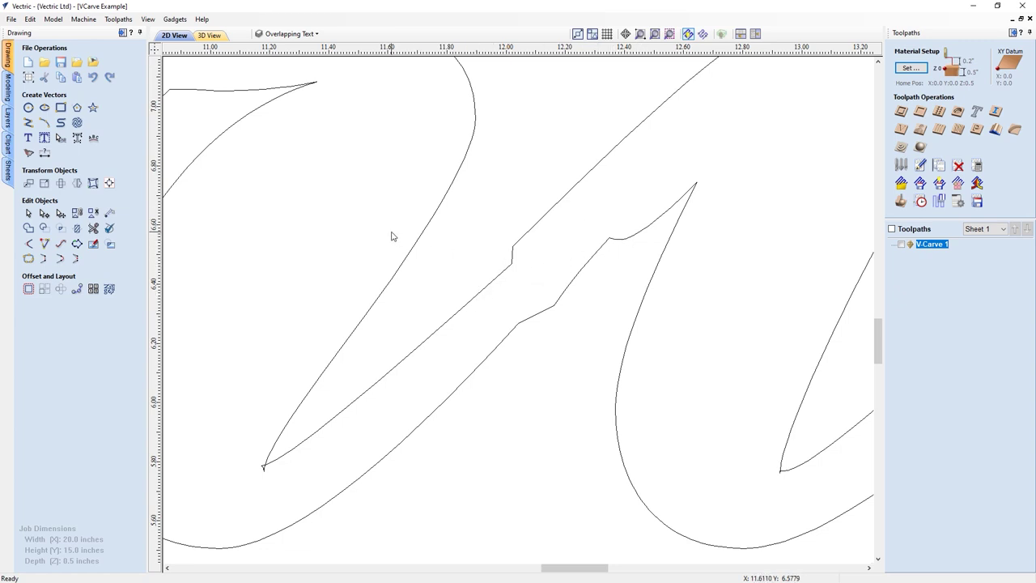
pyautogui.click(511, 265)
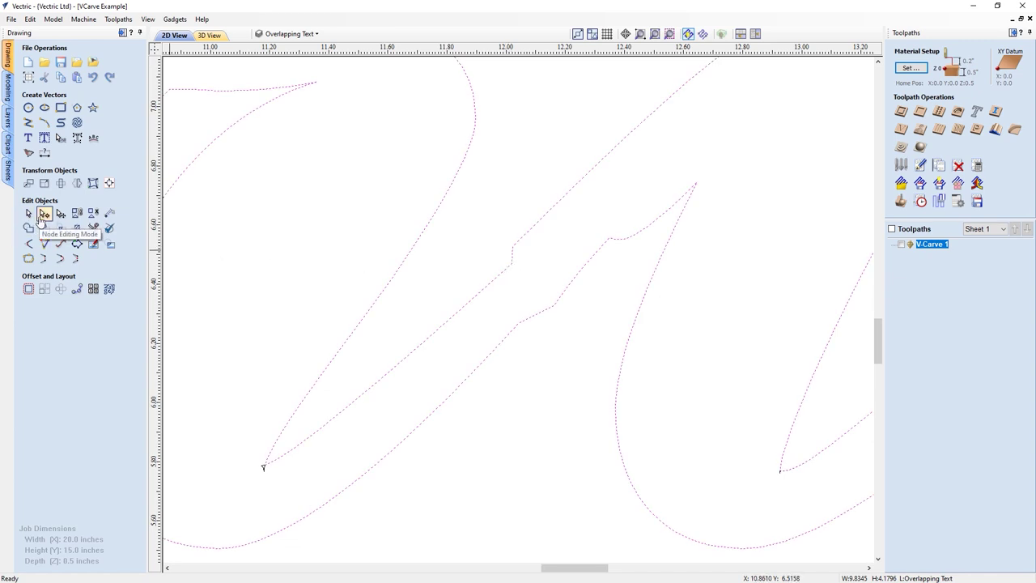
pyautogui.click(44, 214)
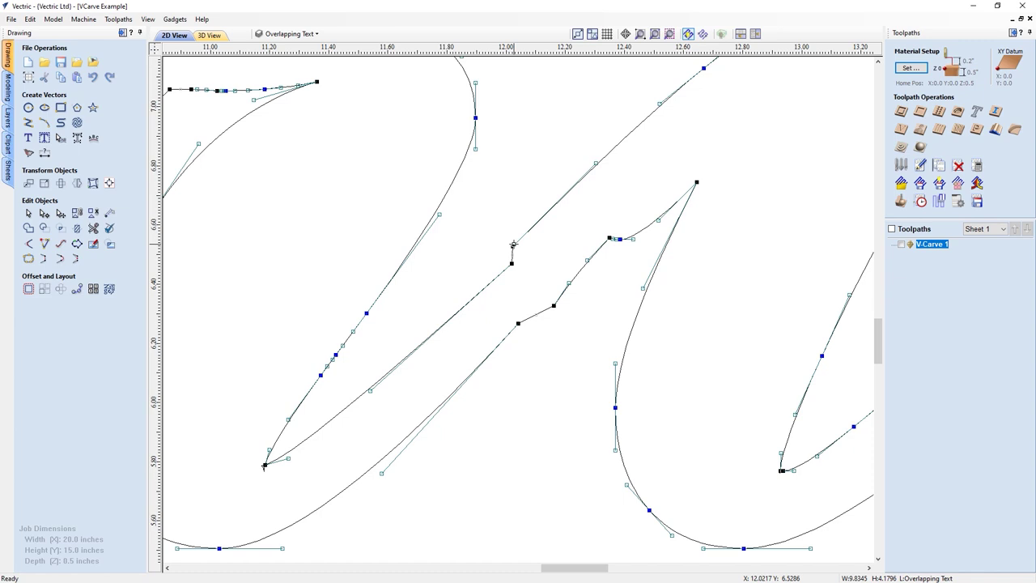
pyautogui.moveTo(513, 245); pyautogui.dragTo(512, 256)
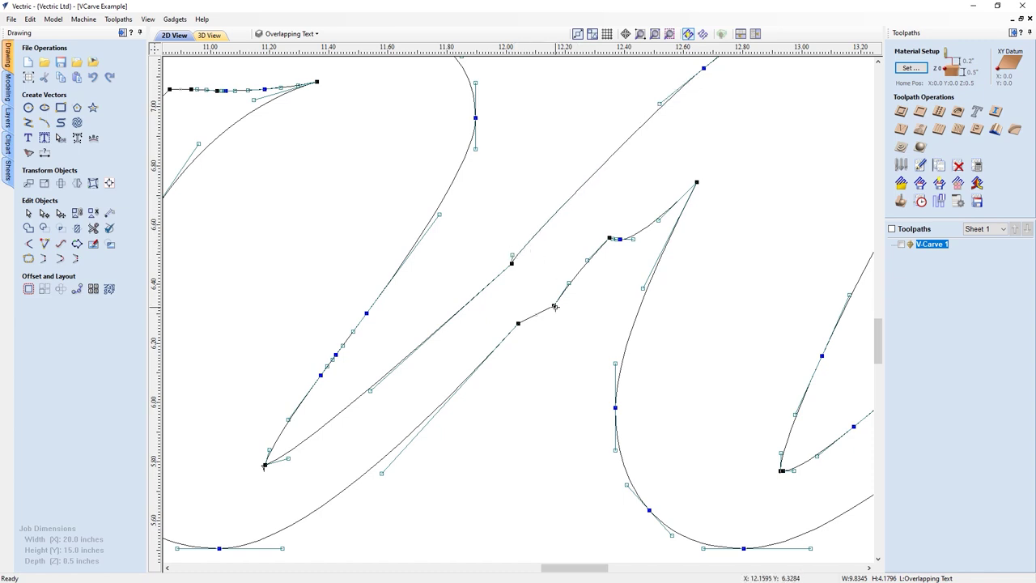
pyautogui.rightClick(513, 265)
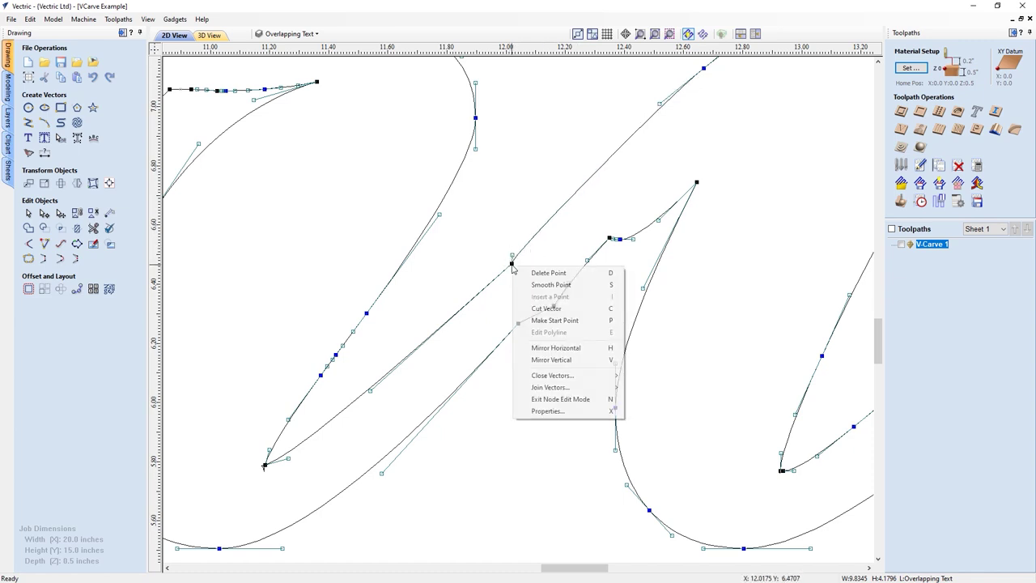
pyautogui.click(547, 285)
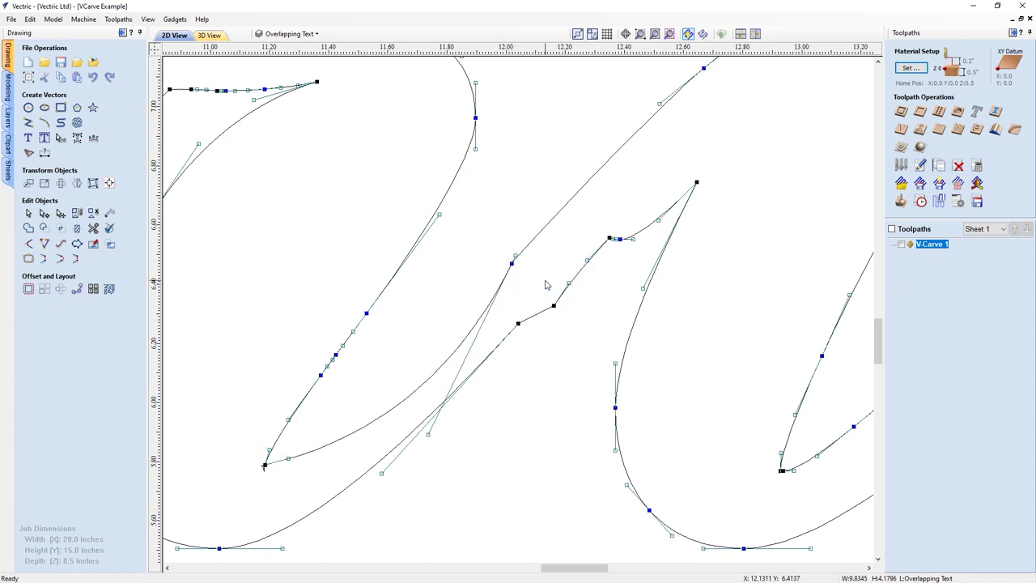
pyautogui.moveTo(428, 435); pyautogui.dragTo(385, 398)
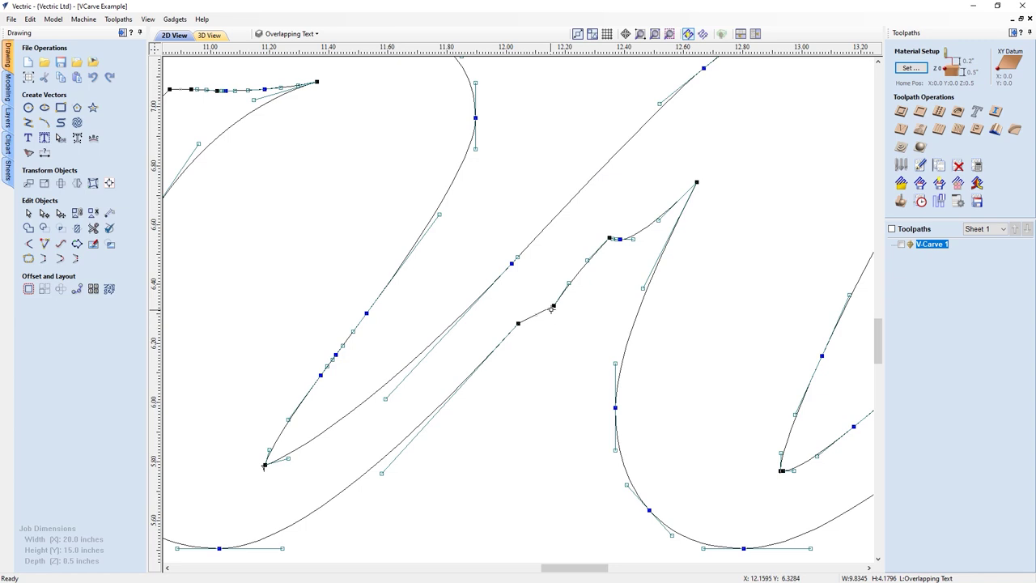
# Delete the outer corner node on the lower edge of the r-t join, smooth the adjacent point and adjust its curve handle.
pyautogui.press('d')
pyautogui.rightClick(518, 323)
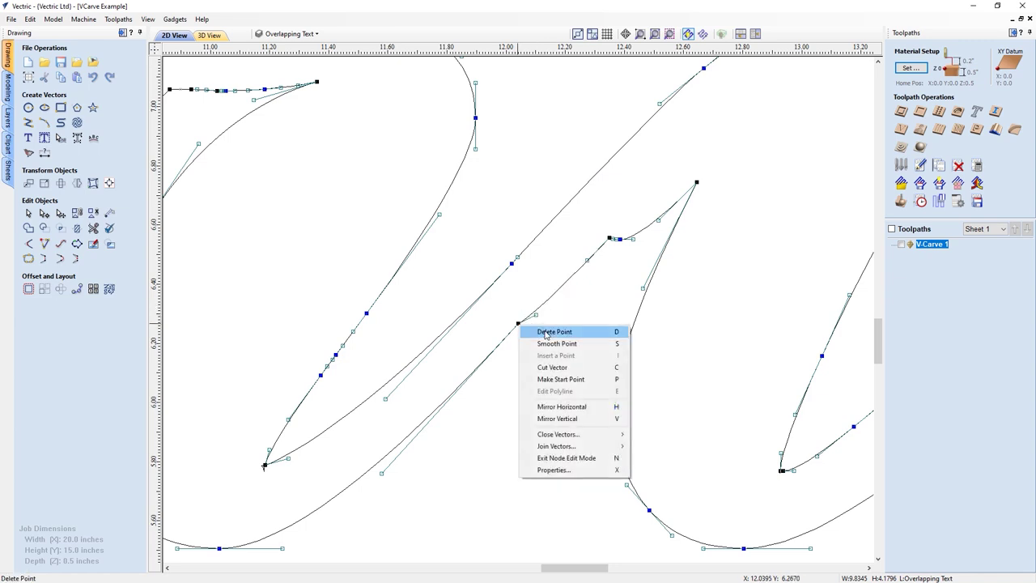
pyautogui.click(547, 344)
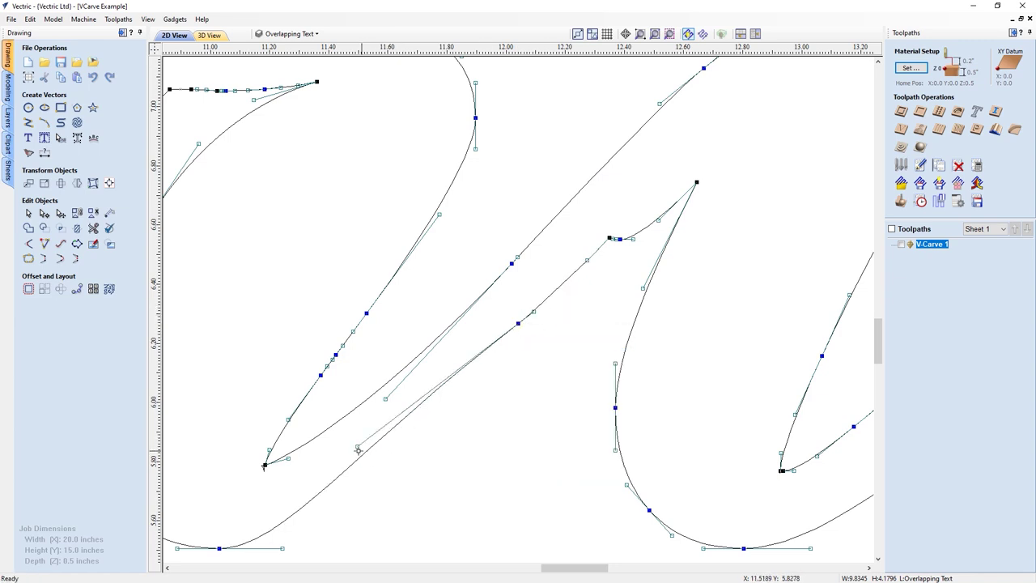
pyautogui.moveTo(361, 450); pyautogui.dragTo(373, 469)
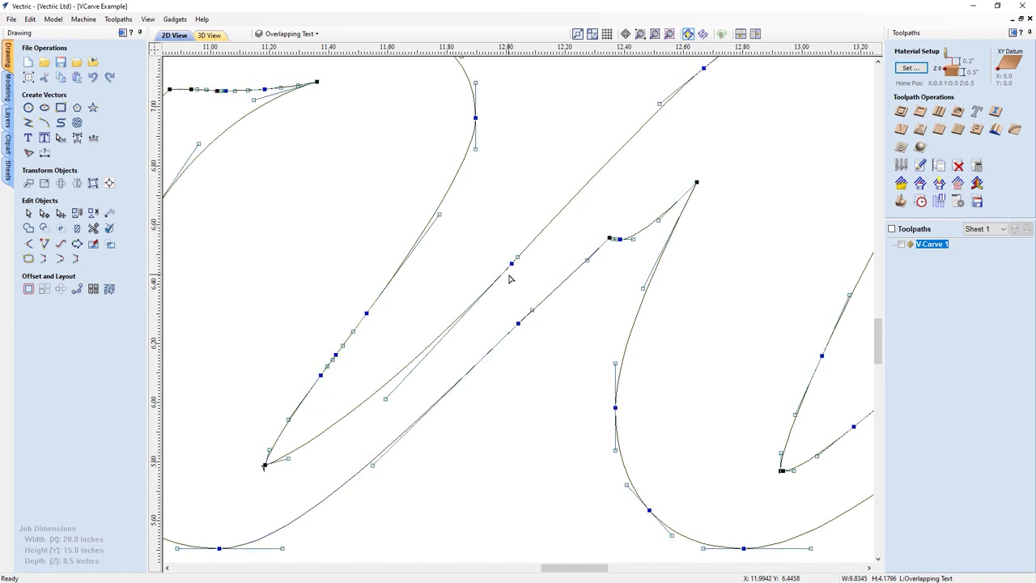
# Delete the small leftover triangular vector at the bottom tip of the A's inner opening.
pyautogui.moveTo(234, 305); pyautogui.dragTo(783, 260, button='middle')
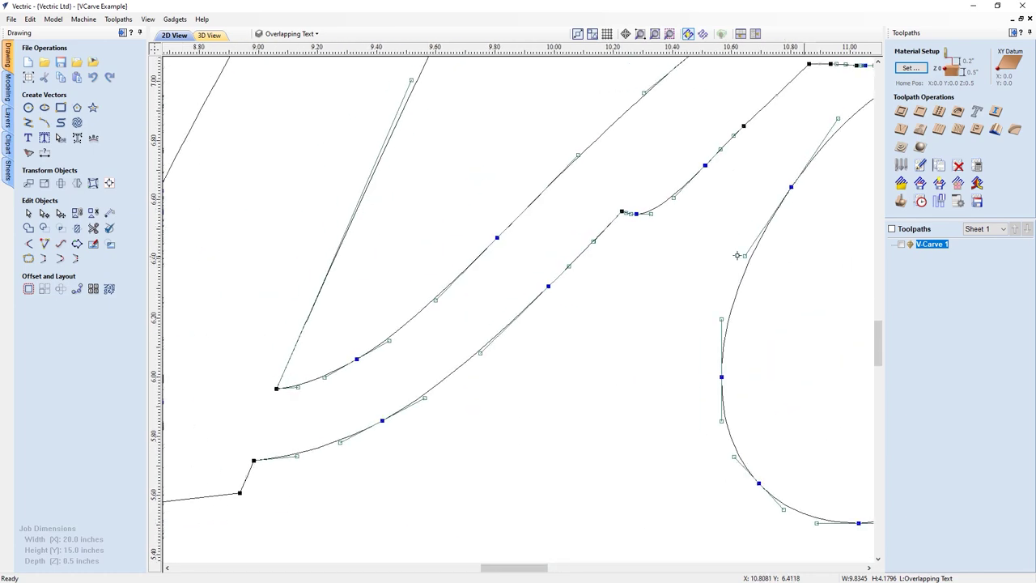
pyautogui.moveTo(376, 284); pyautogui.dragTo(729, 393, button='middle')
pyautogui.scroll(-2, 528, 363)
pyautogui.scroll(5, 688, 299)
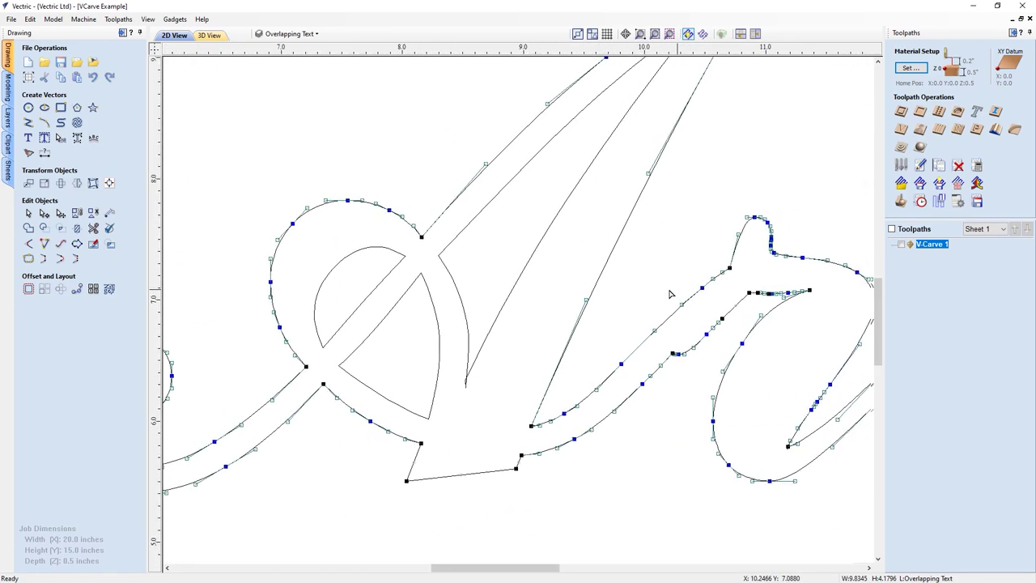
pyautogui.scroll(5, 466, 412)
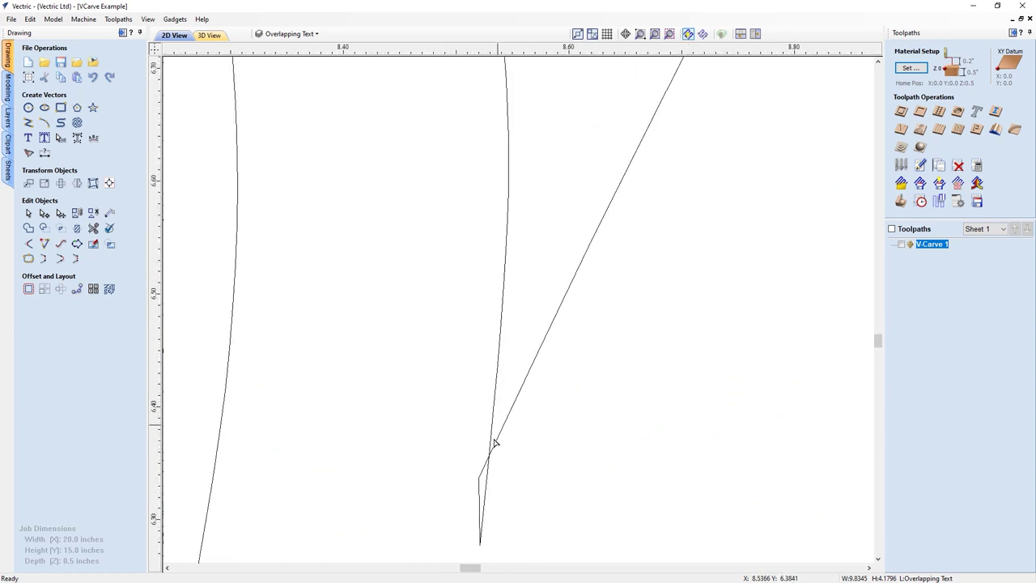
pyautogui.click(498, 443)
pyautogui.moveTo(496, 503)
pyautogui.mouseDown(button='middle')
pyautogui.moveTo(485, 342)
pyautogui.moveTo(485, 354)
pyautogui.mouseUp(button='middle')
pyautogui.click(490, 360)
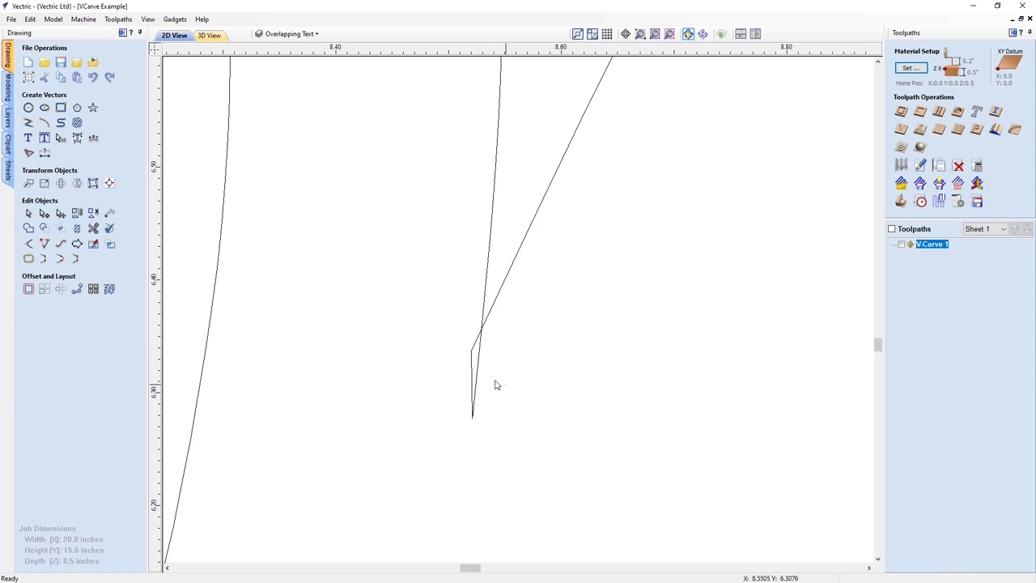
pyautogui.moveTo(496, 385); pyautogui.dragTo(462, 368)
pyautogui.press('Delete')
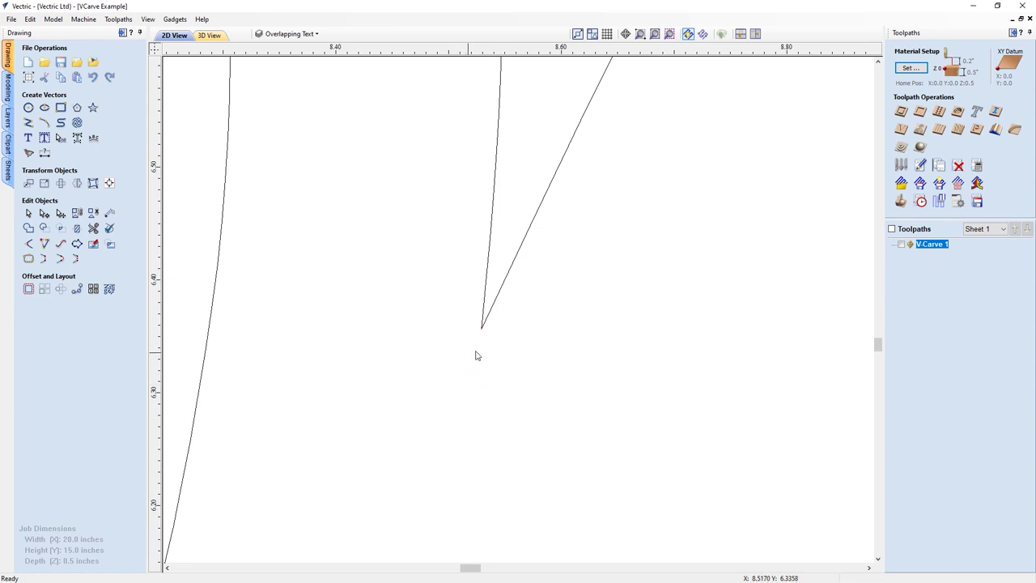
# Delete the tiny stray vector at the lower inner corner of the r.
pyautogui.scroll(-12, 486, 352)
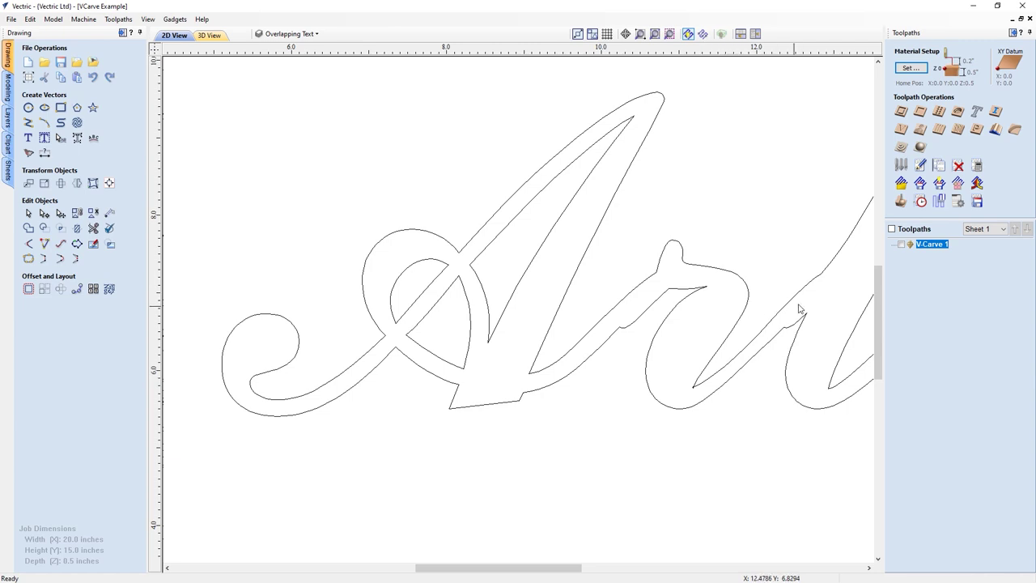
pyautogui.keyDown('shift'); pyautogui.hscroll(5, 419, 293); pyautogui.keyUp('shift')
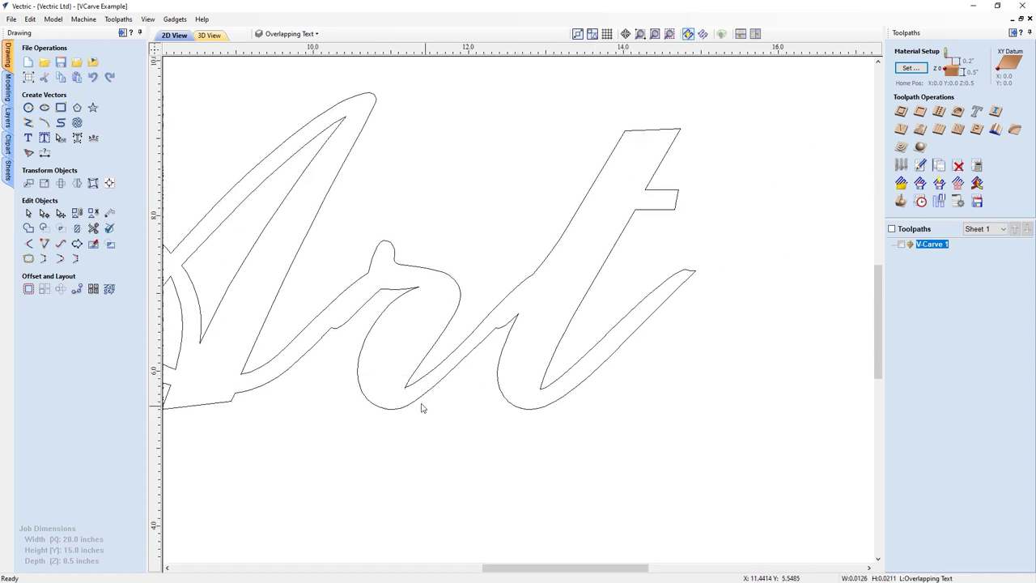
pyautogui.scroll(15, 421, 407)
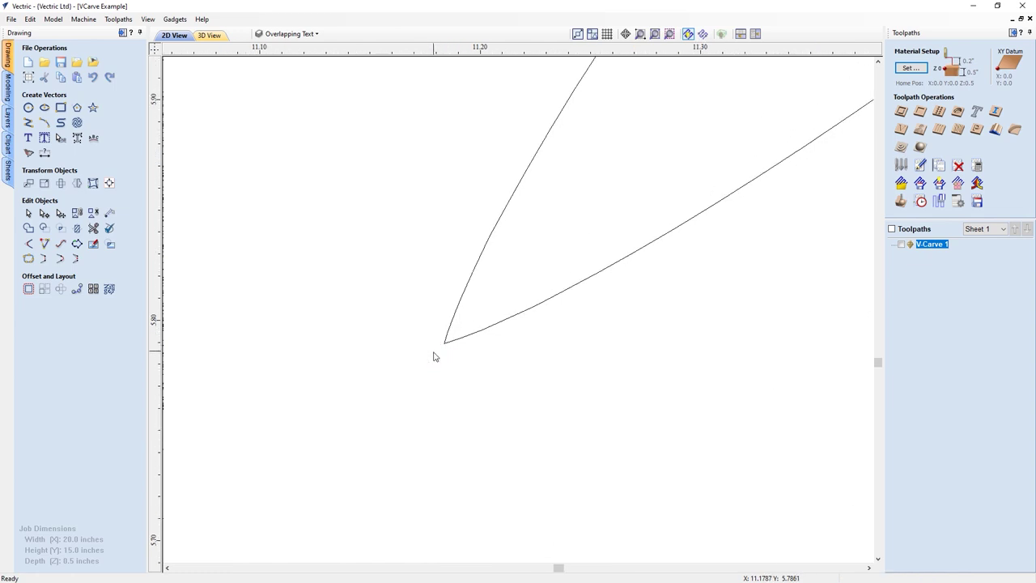
# Delete the tiny stray vector at the lower inner corner of the t.
pyautogui.scroll(-10, 438, 350)
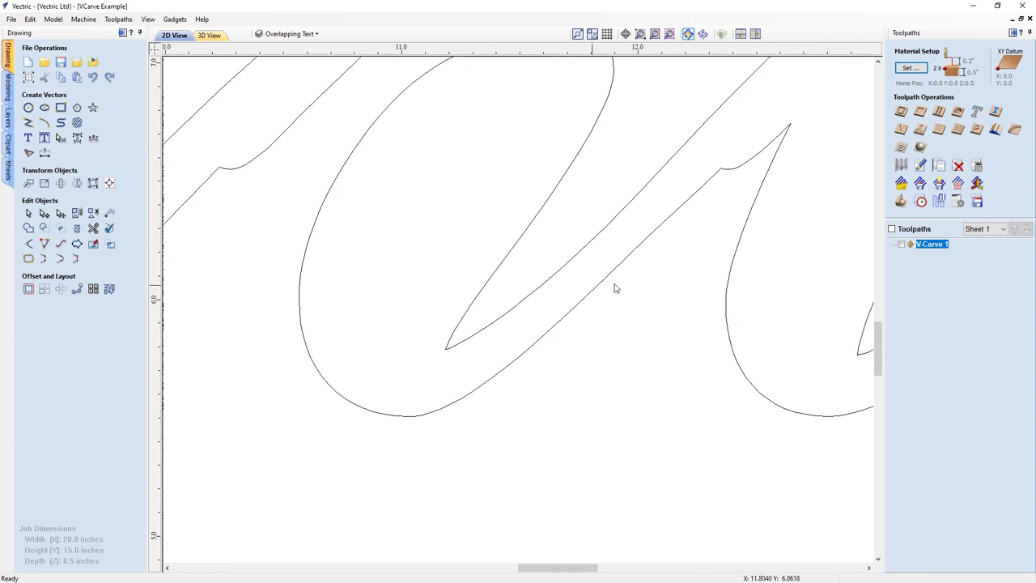
pyautogui.scroll(3, 710, 292)
pyautogui.scroll(10, 624, 386)
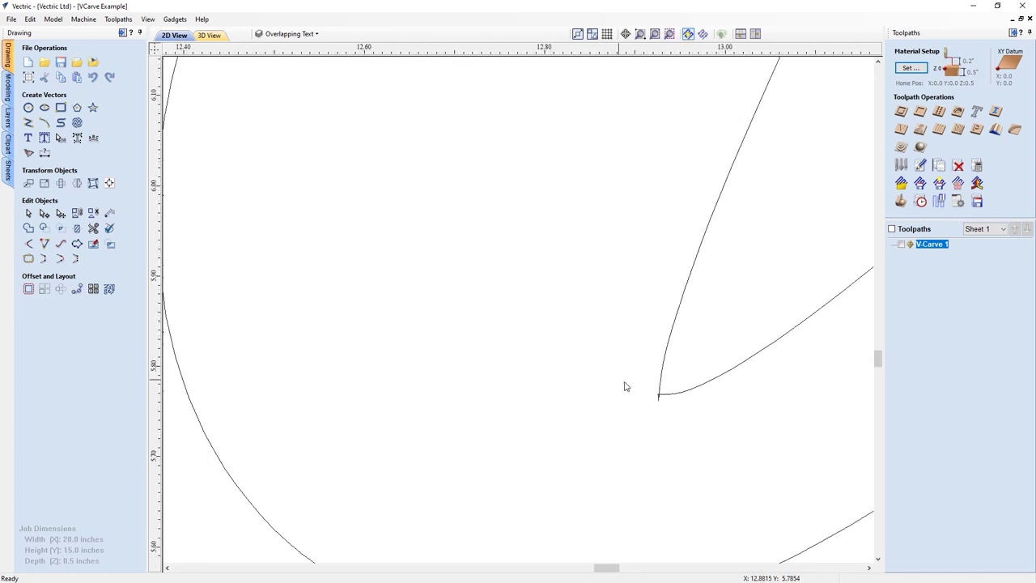
pyautogui.click(701, 412)
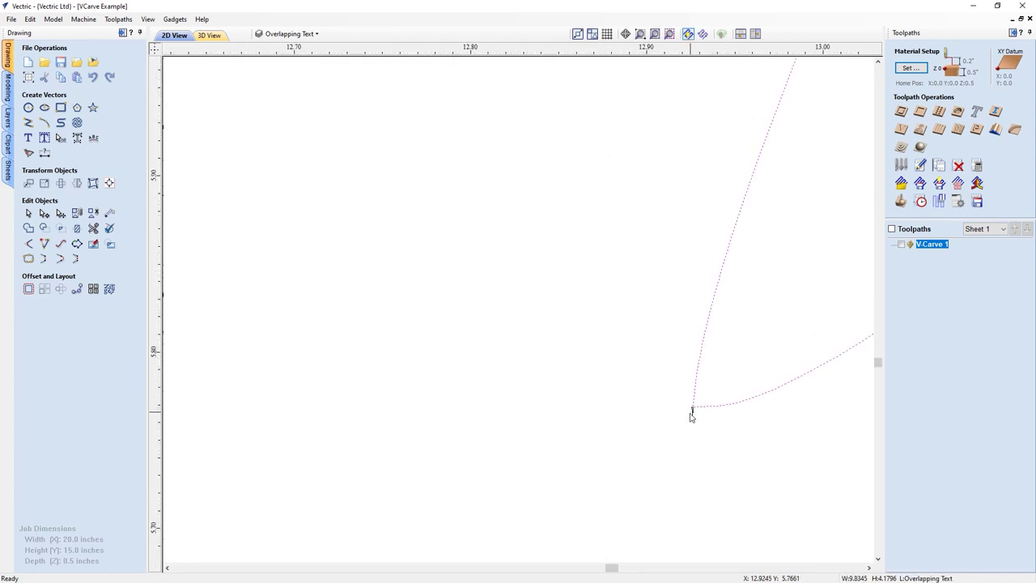
pyautogui.moveTo(658, 383); pyautogui.dragTo(736, 449)
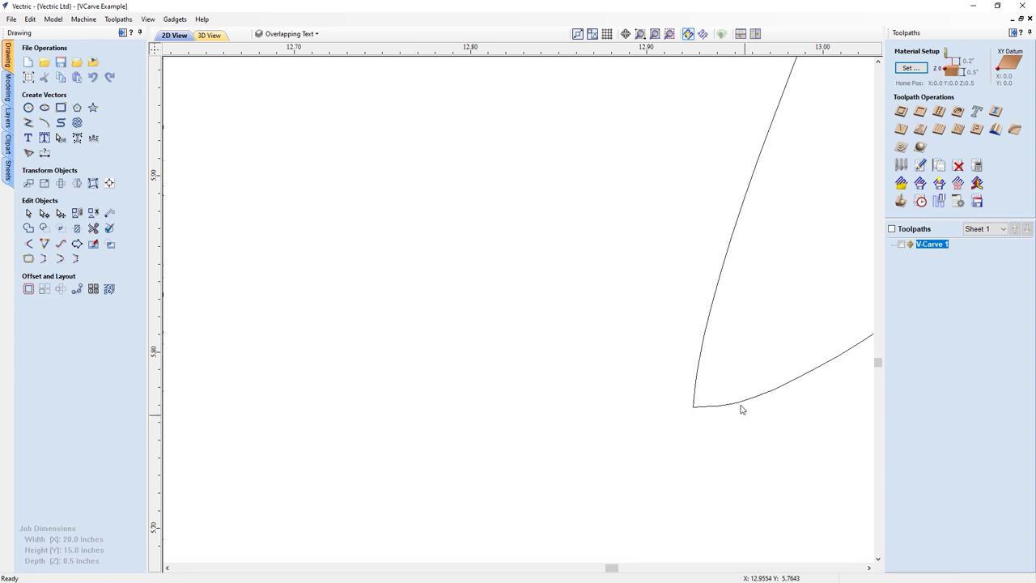
# Examine the cleaned-up outline of Art, checking the letter joins and inner corners for remaining flaws.
pyautogui.scroll(-6, 673, 388)
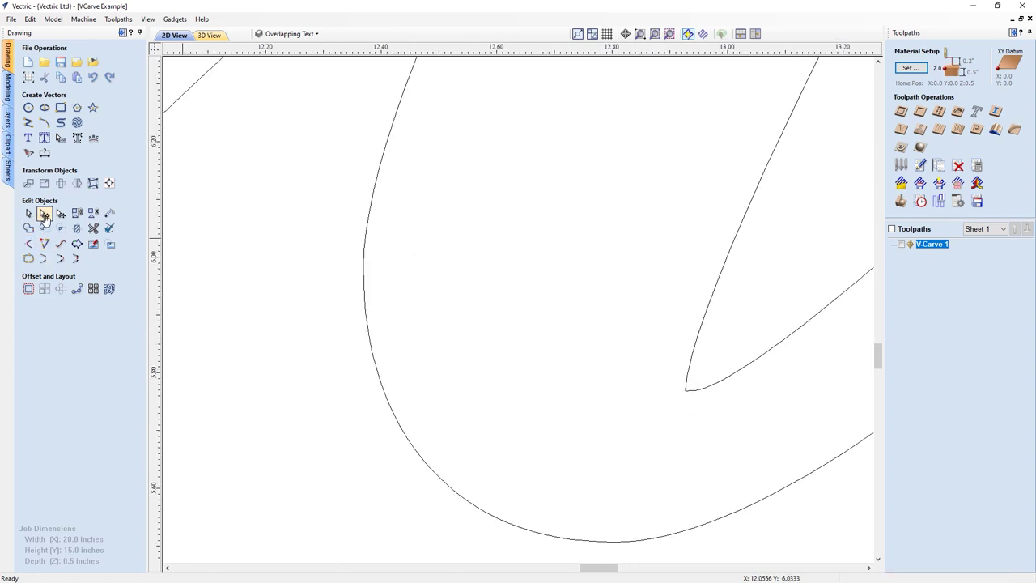
pyautogui.scroll(-5, 442, 421)
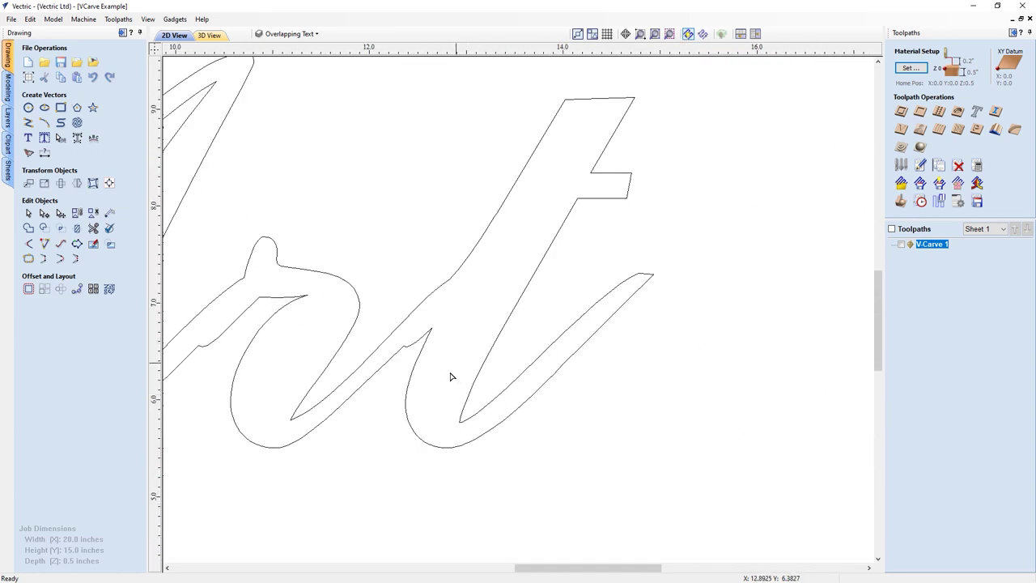
pyautogui.moveTo(332, 405); pyautogui.dragTo(776, 279, button='middle')
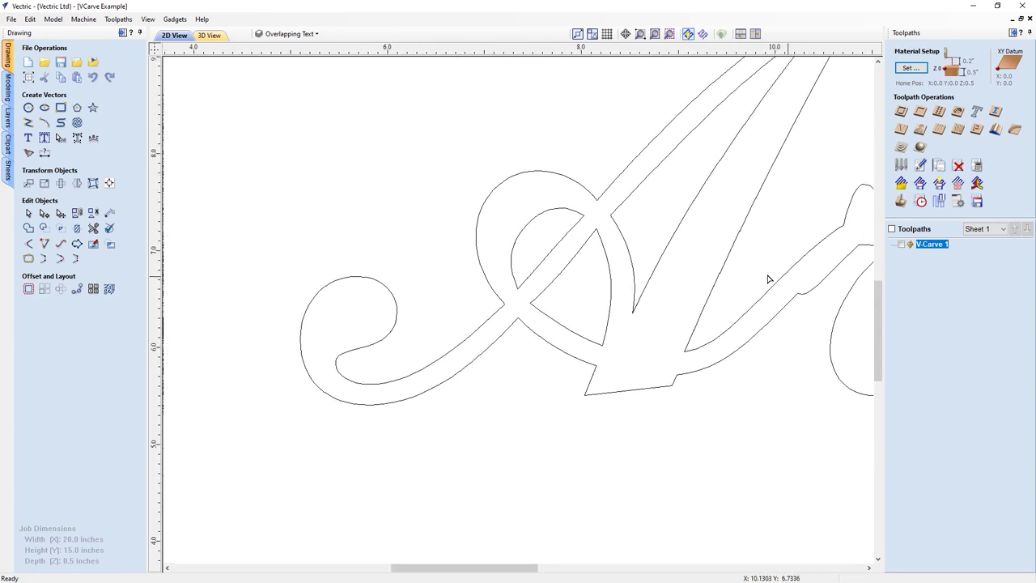
pyautogui.scroll(3, 759, 237)
pyautogui.scroll(-3, 579, 343)
pyautogui.scroll(1, 577, 344)
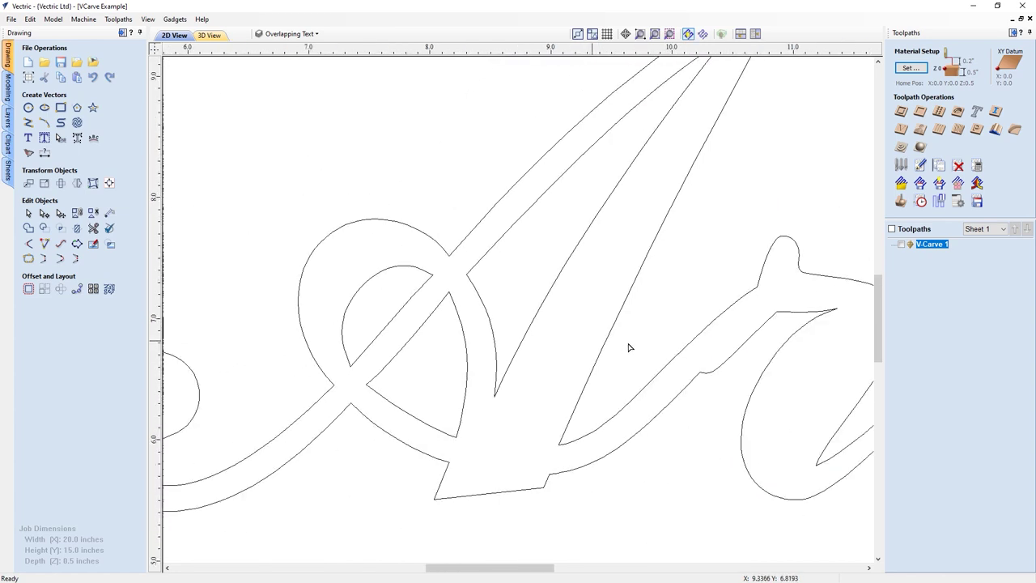
pyautogui.moveTo(735, 350); pyautogui.dragTo(530, 319, button='middle')
pyautogui.moveTo(735, 279); pyautogui.dragTo(592, 277, button='middle')
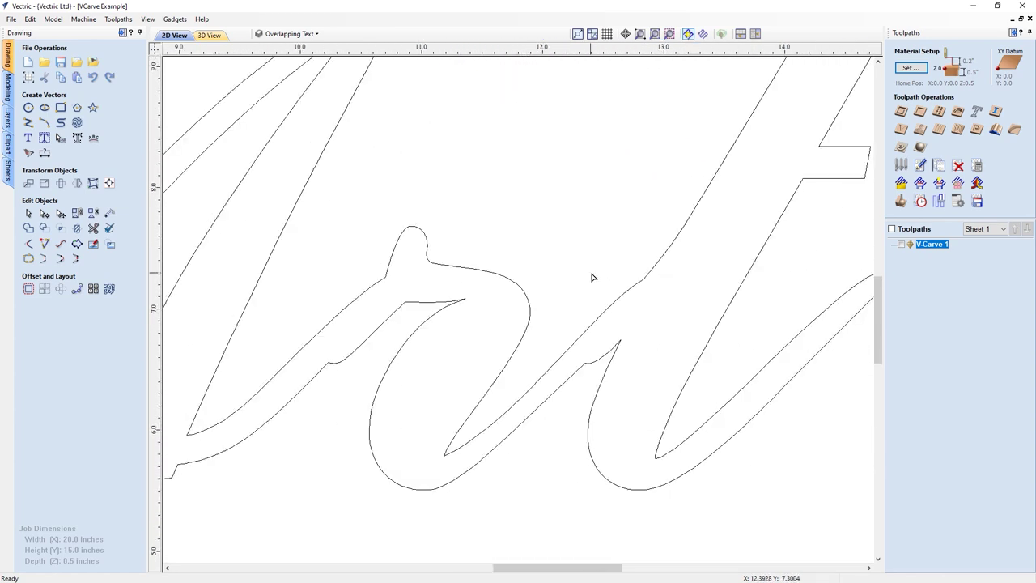
pyautogui.scroll(-2, 592, 277)
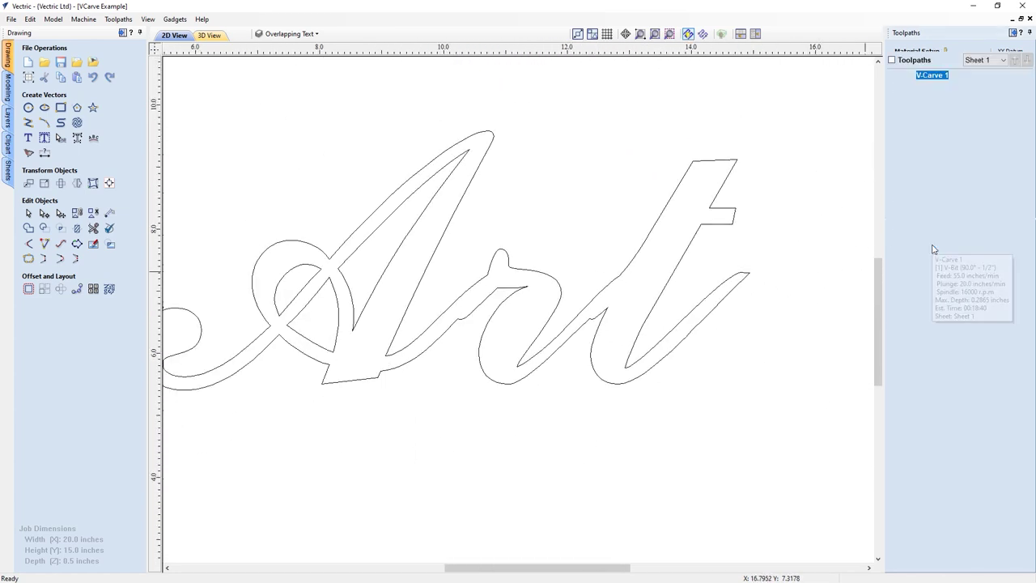
# Recalculate the V-Carve 1 toolpath on the cleaned-up Art vectors and preview the carving, checking the letter joins.
pyautogui.doubleClick(932, 246)
pyautogui.moveTo(722, 379); pyautogui.dragTo(227, 196)
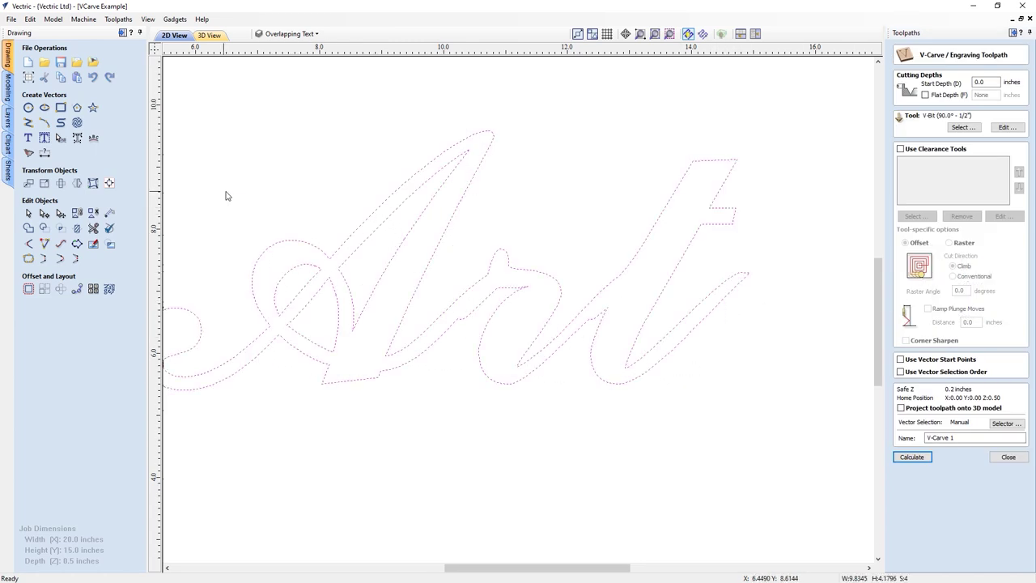
pyautogui.click(923, 458)
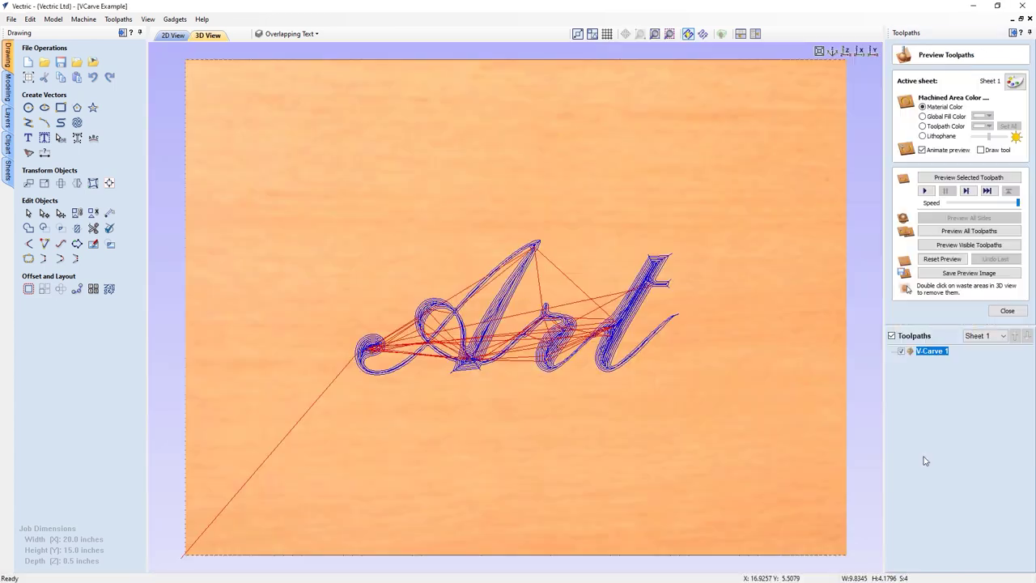
pyautogui.click(971, 177)
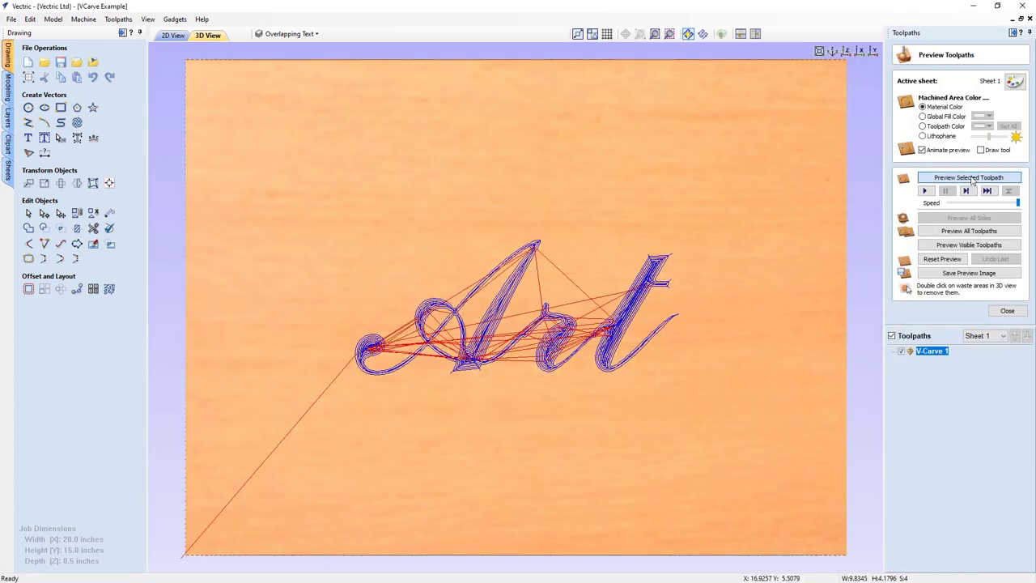
pyautogui.scroll(5, 513, 359)
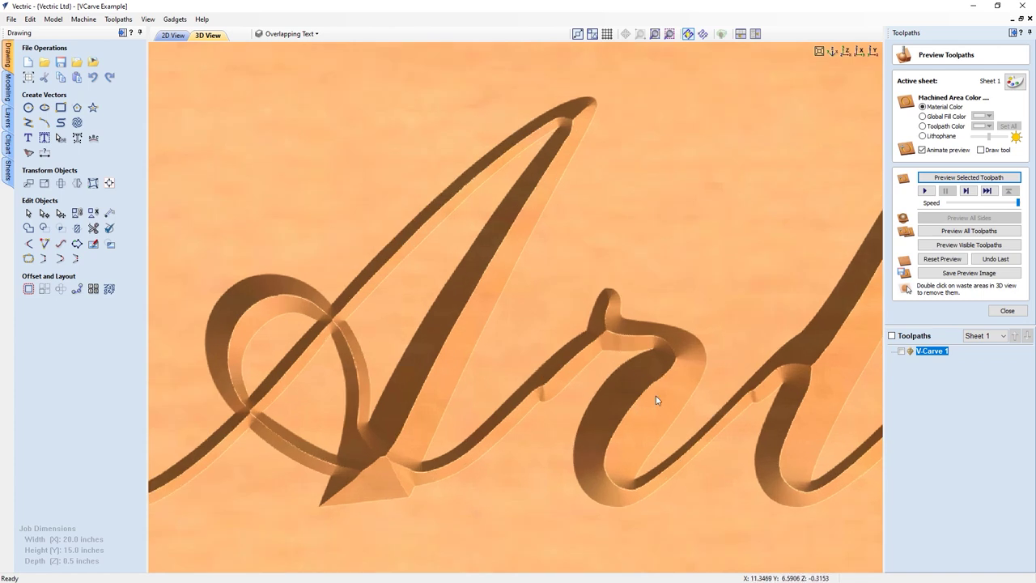
pyautogui.moveTo(763, 424); pyautogui.dragTo(737, 418, button='middle')
pyautogui.scroll(-4, 736, 418)
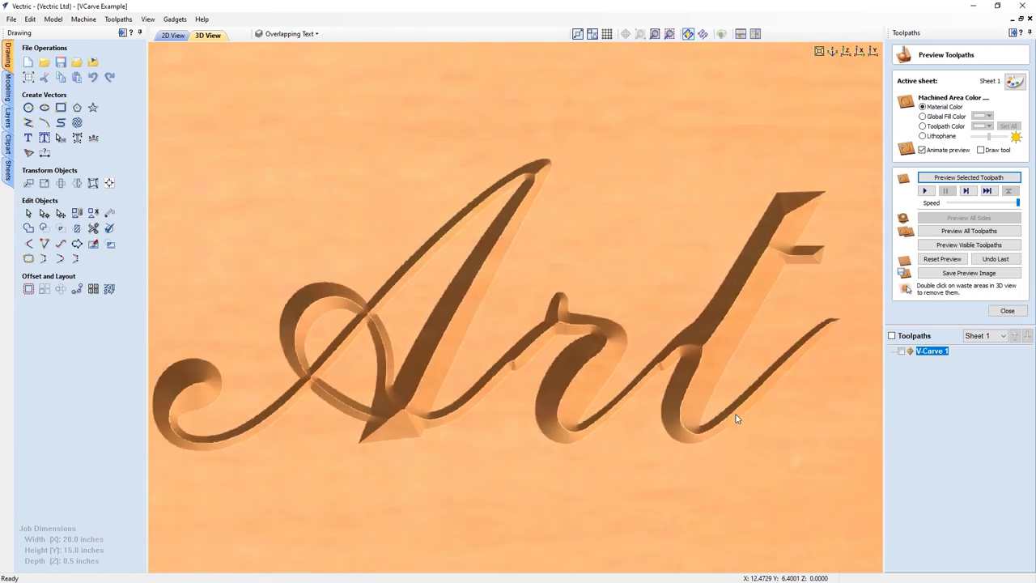
# Restore the overlapping Art outlines and recalculate V-Carve 1 from them, continuing despite the overlaps.
pyautogui.click(173, 35)
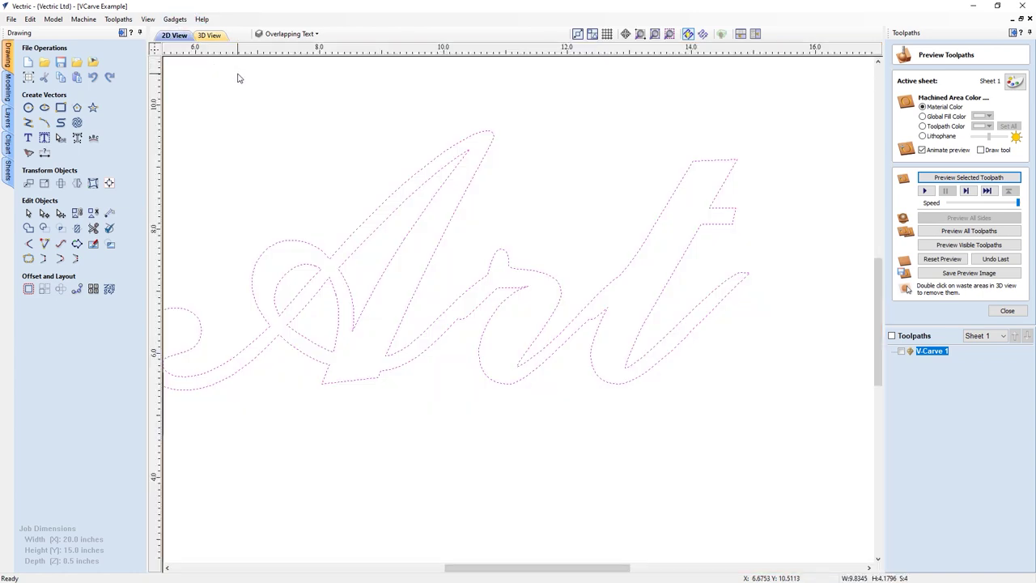
pyautogui.click(507, 199)
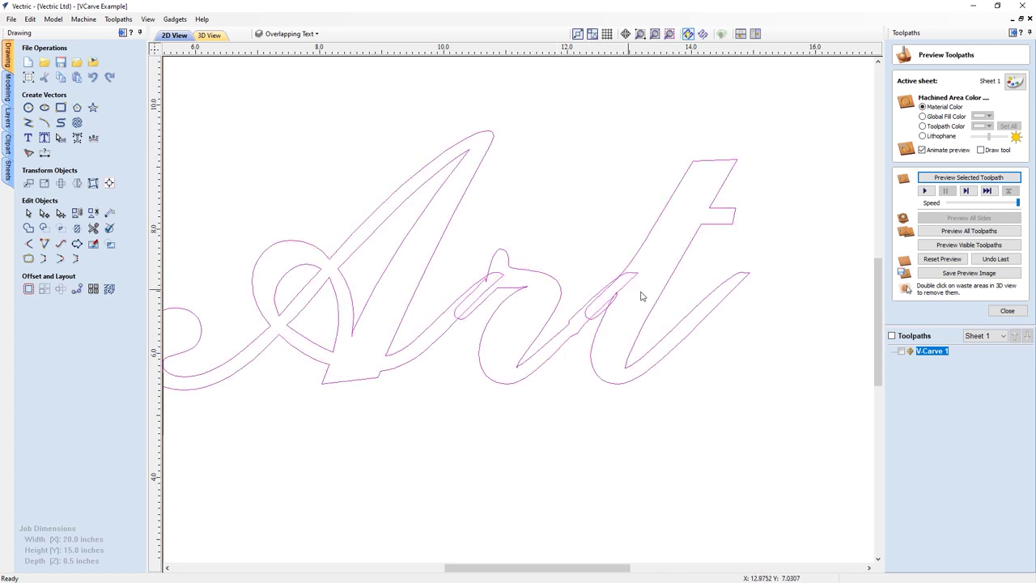
pyautogui.doubleClick(930, 353)
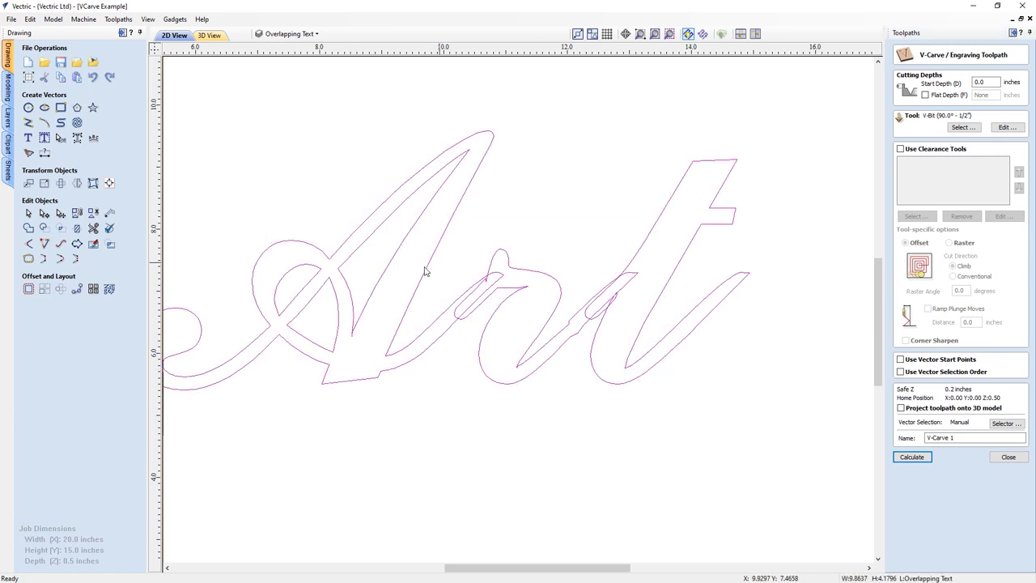
pyautogui.click(907, 459)
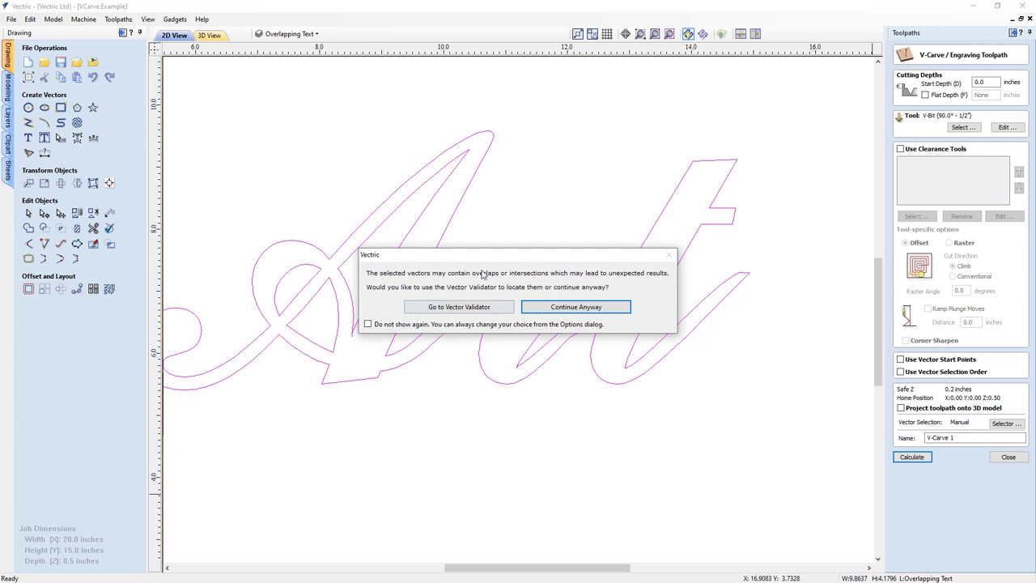
pyautogui.click(550, 308)
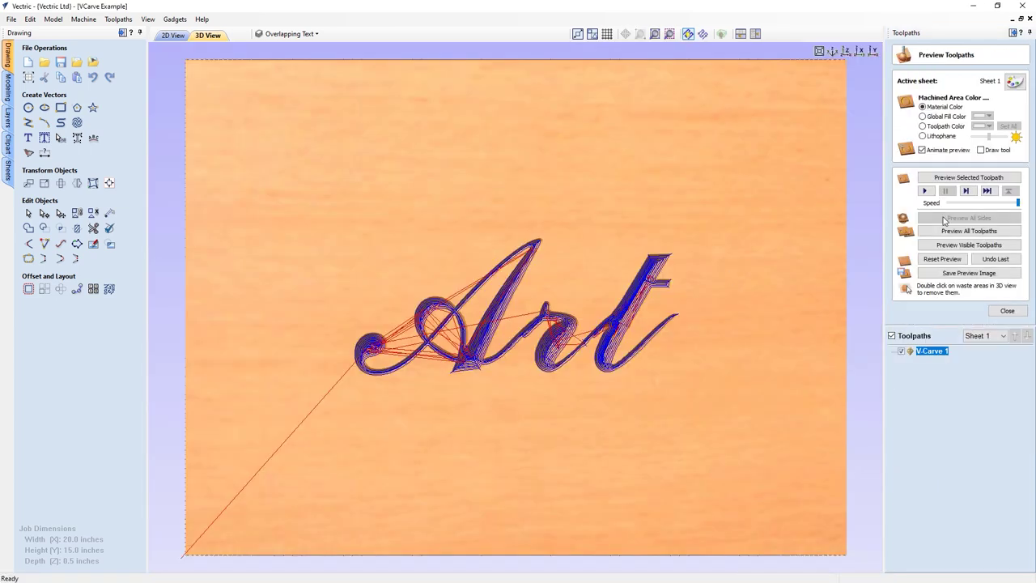
# Reset the preview, simulate the toolpath of the overlapping letters and examine the joins between A, r and t.
pyautogui.click(932, 260)
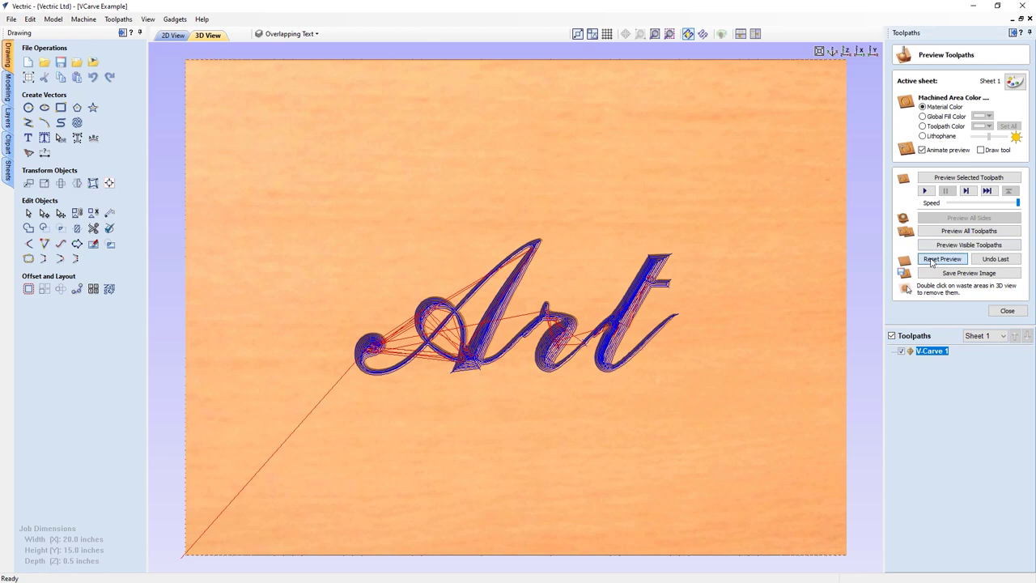
pyautogui.click(945, 179)
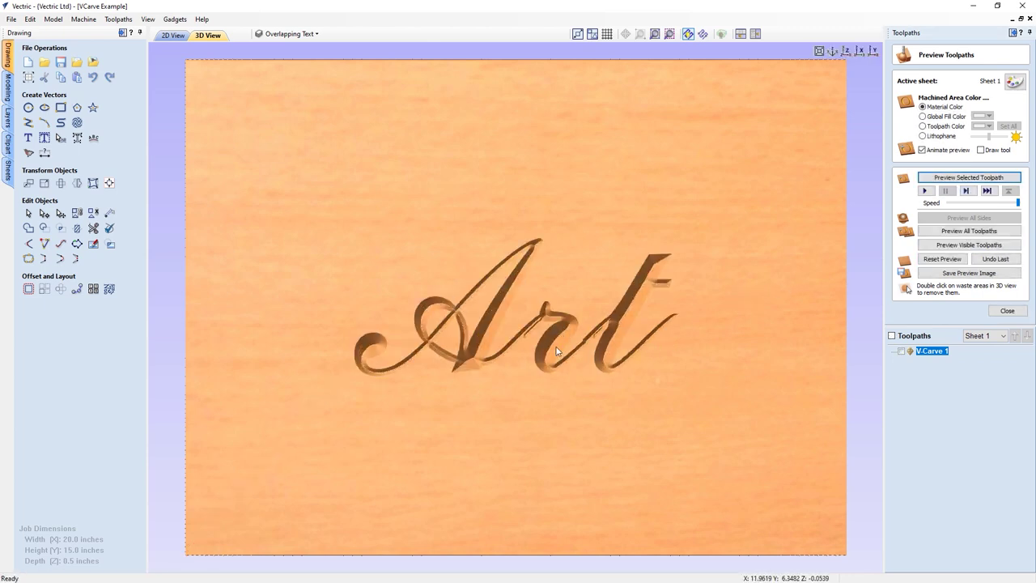
pyautogui.scroll(4, 538, 350)
pyautogui.scroll(5, 634, 356)
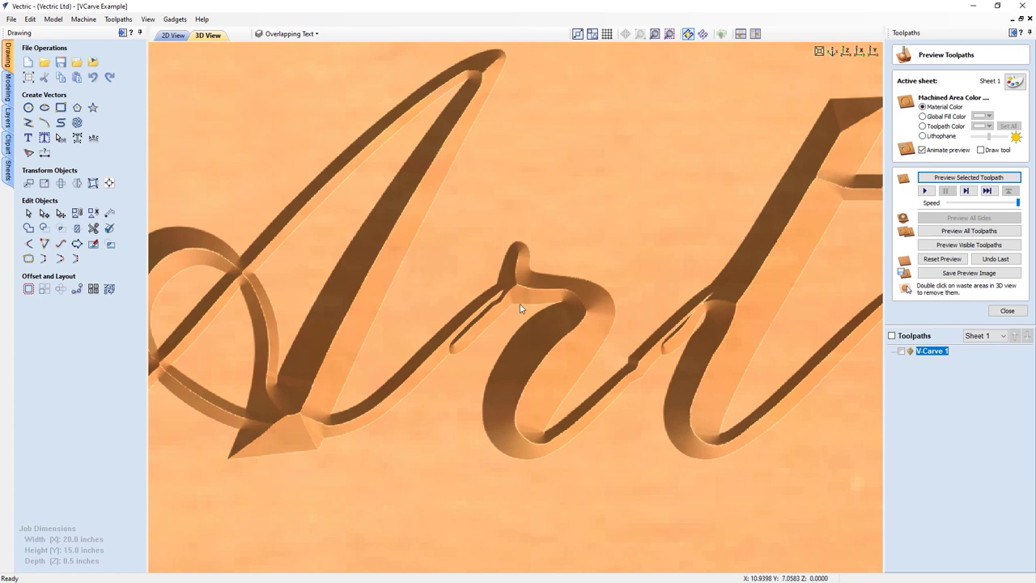
pyautogui.scroll(-5, 521, 308)
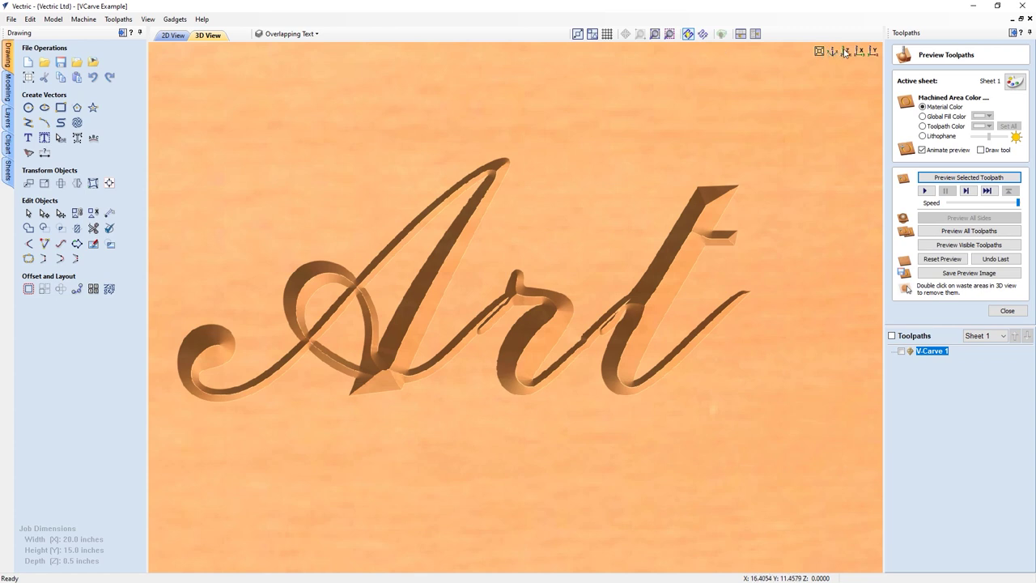
pyautogui.click(846, 52)
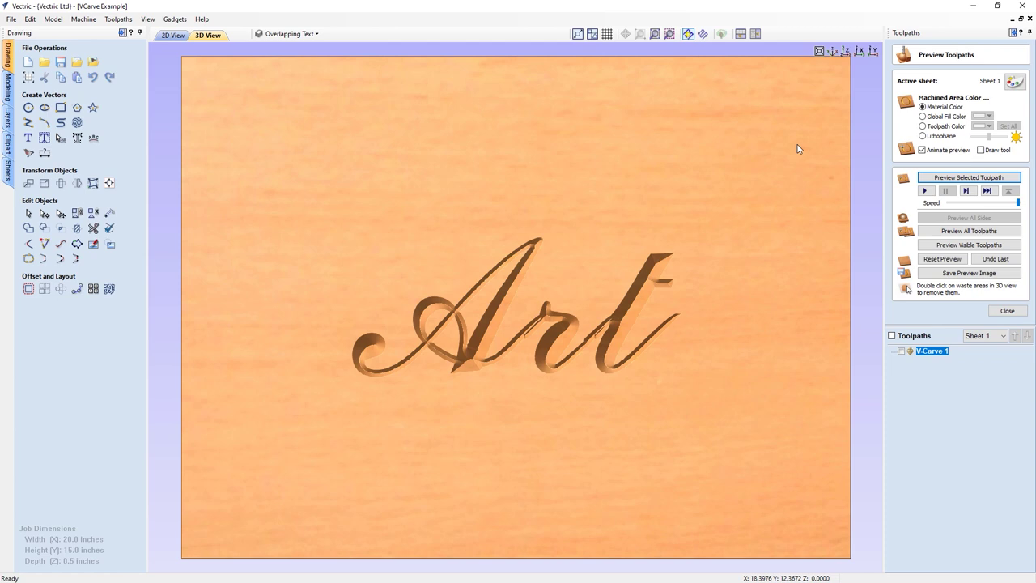
# Hide the Overlapping Text layer, show the Clearance layer and make it the active layer in the 2D view.
pyautogui.click(168, 36)
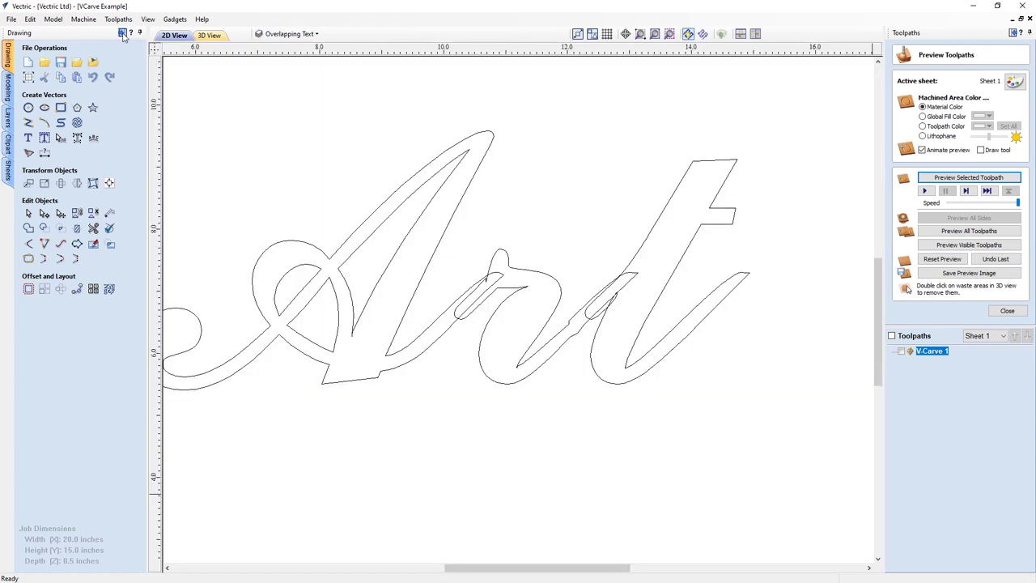
pyautogui.click(122, 33)
pyautogui.moveTo(340, 278); pyautogui.dragTo(453, 290, button='middle')
pyautogui.scroll(-2, 453, 289)
pyautogui.click(518, 34)
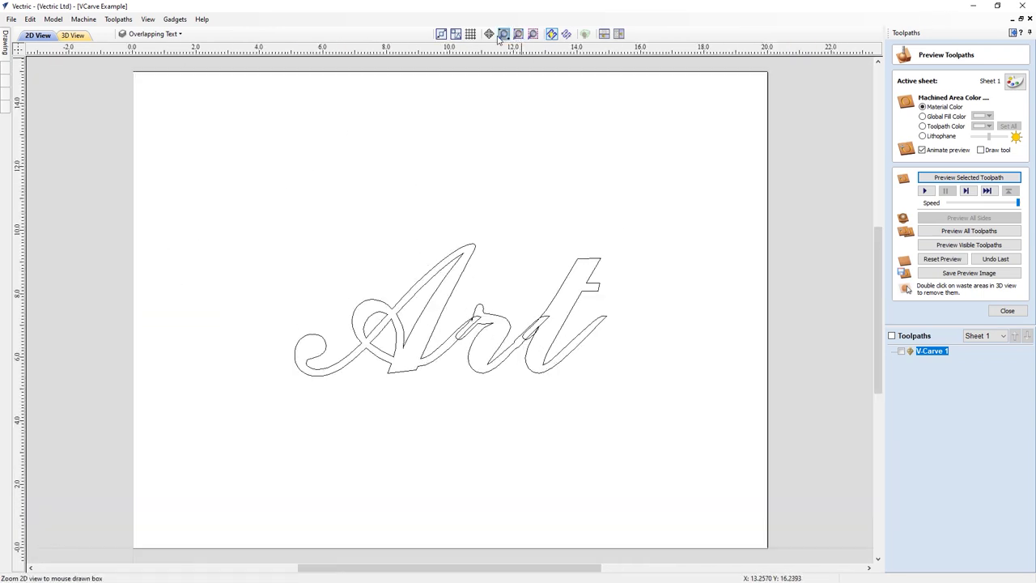
pyautogui.click(182, 36)
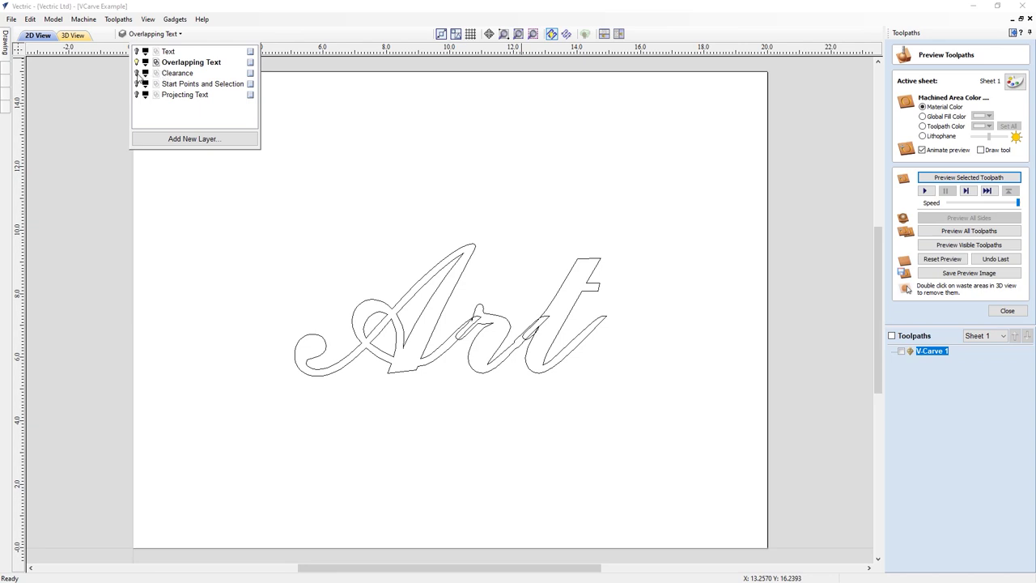
pyautogui.click(136, 62)
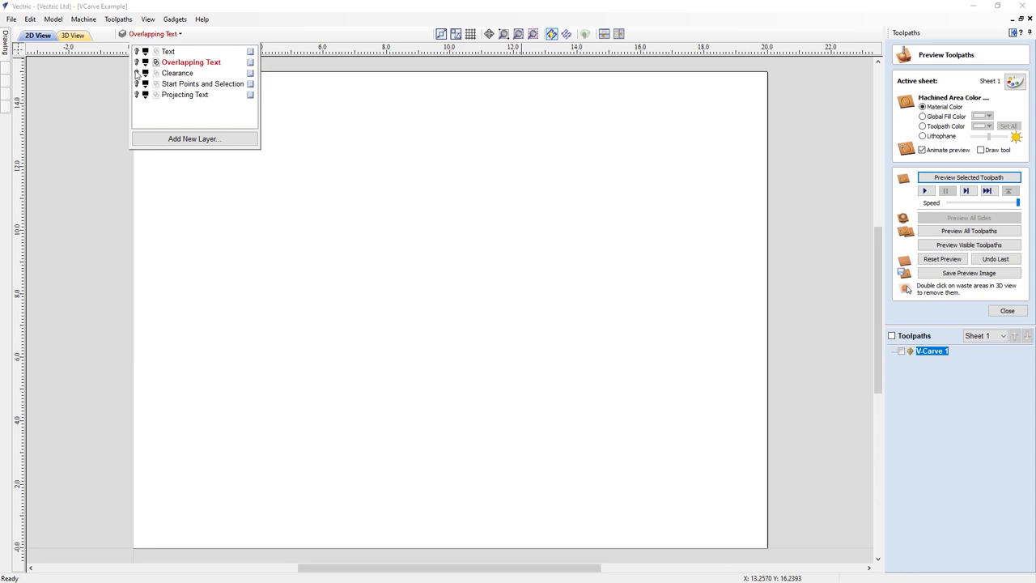
pyautogui.click(136, 73)
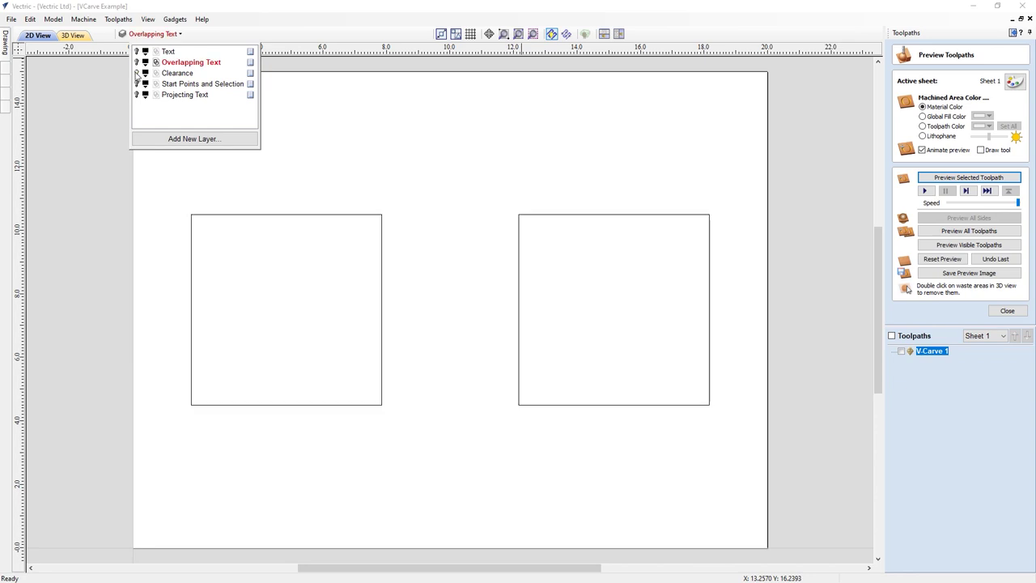
pyautogui.click(175, 76)
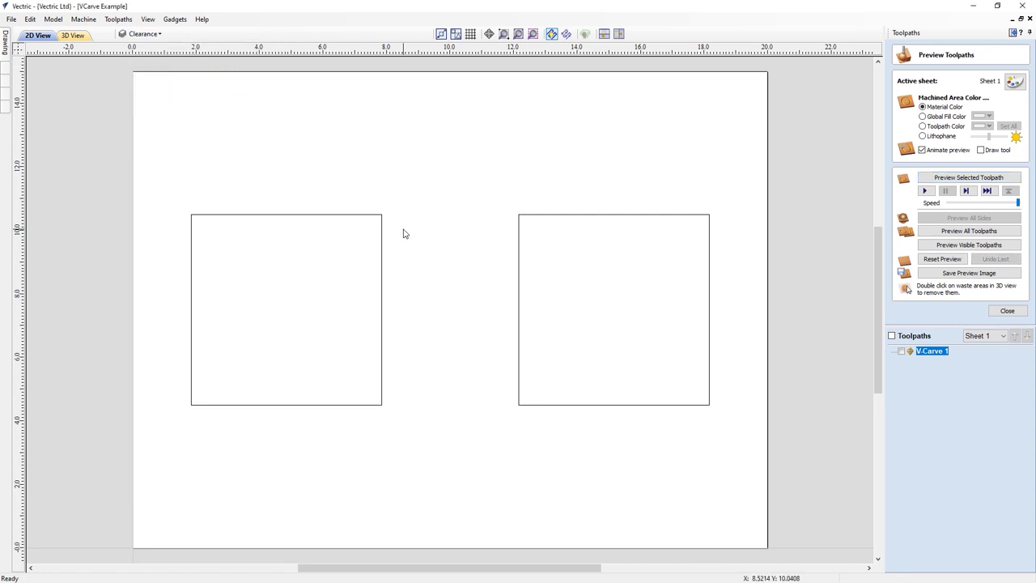
# Reopen V-Carve 1 for the left square and limit the cut to a flat depth of 0.2 inches.
pyautogui.moveTo(404, 260); pyautogui.dragTo(361, 219)
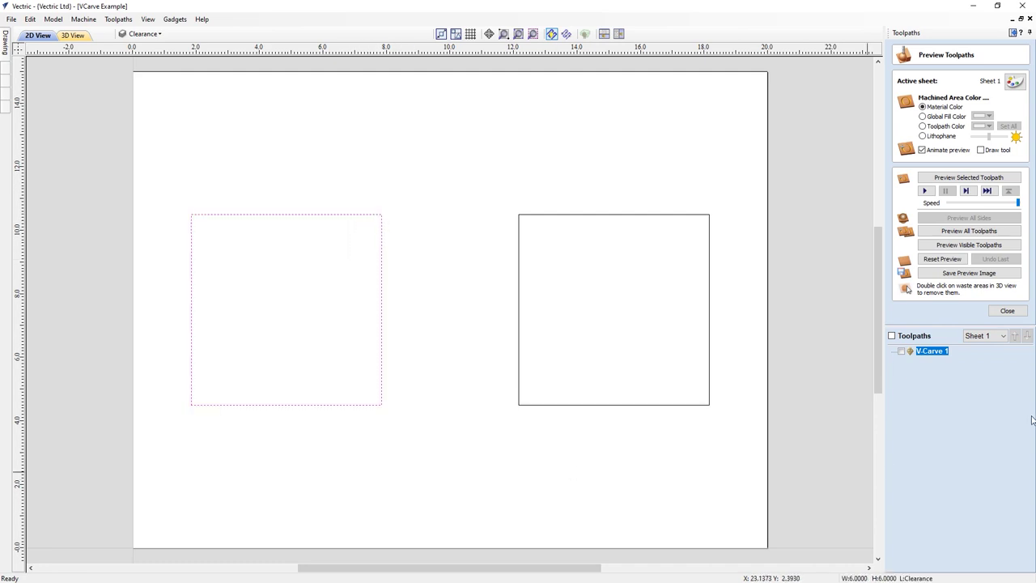
pyautogui.doubleClick(941, 354)
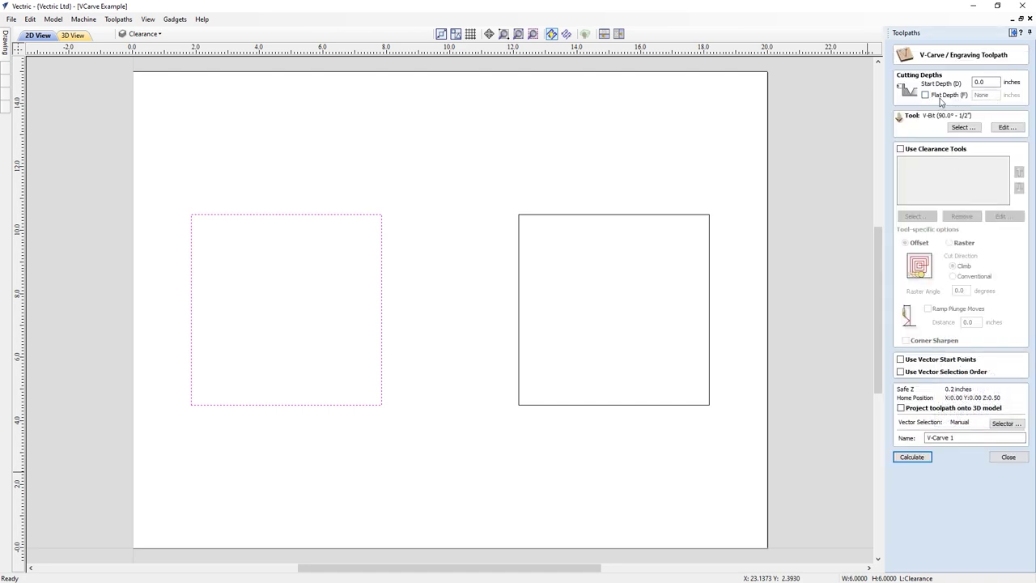
pyautogui.click(925, 95)
pyautogui.moveTo(989, 95); pyautogui.dragTo(961, 95)
pyautogui.write('0.2')
# Choose the V-Bit (90.0° - 1/2") for the left square, calculate the flat-depth toolpath and preview it.
pyautogui.click(960, 127)
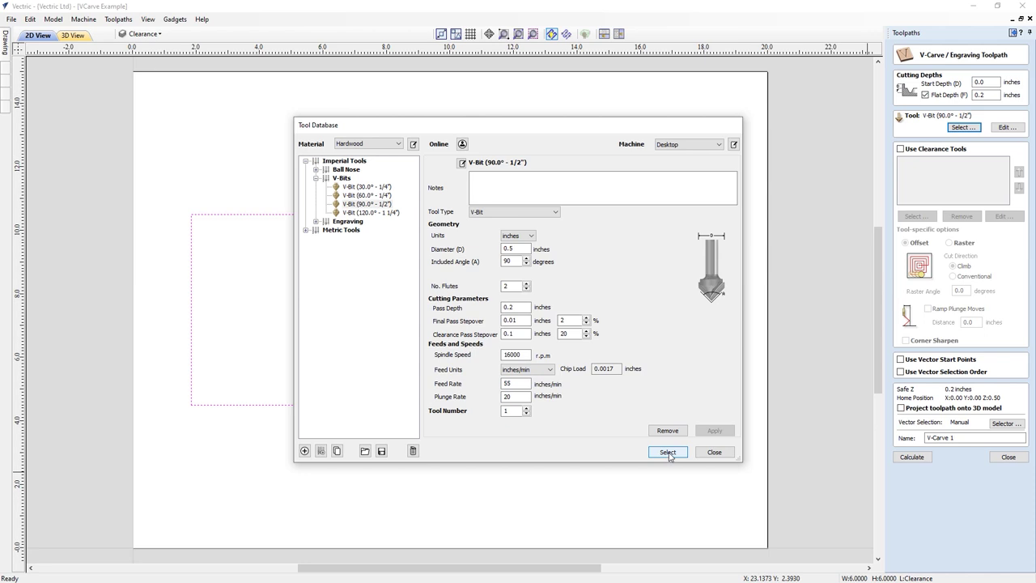
pyautogui.click(667, 452)
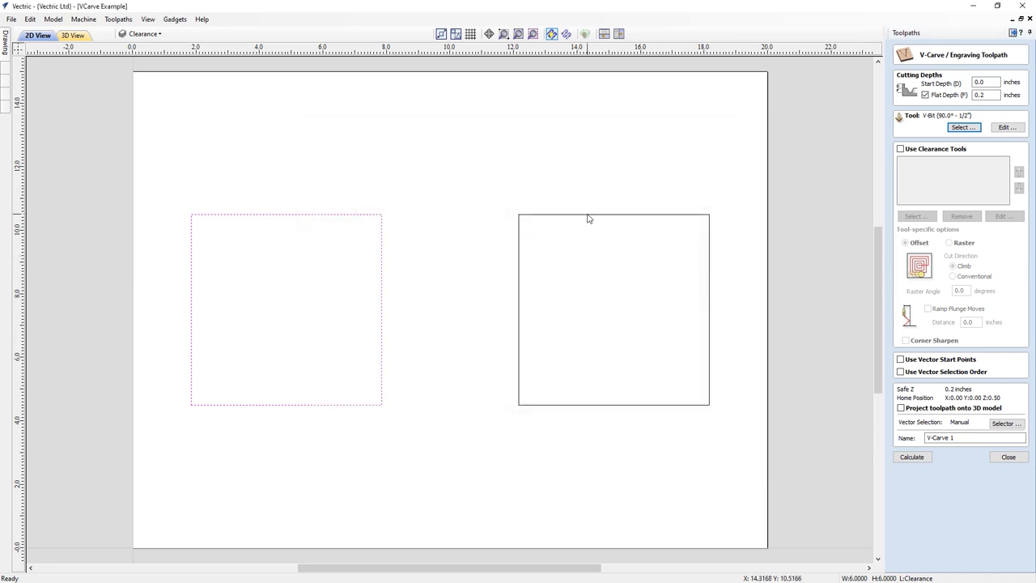
pyautogui.click(910, 458)
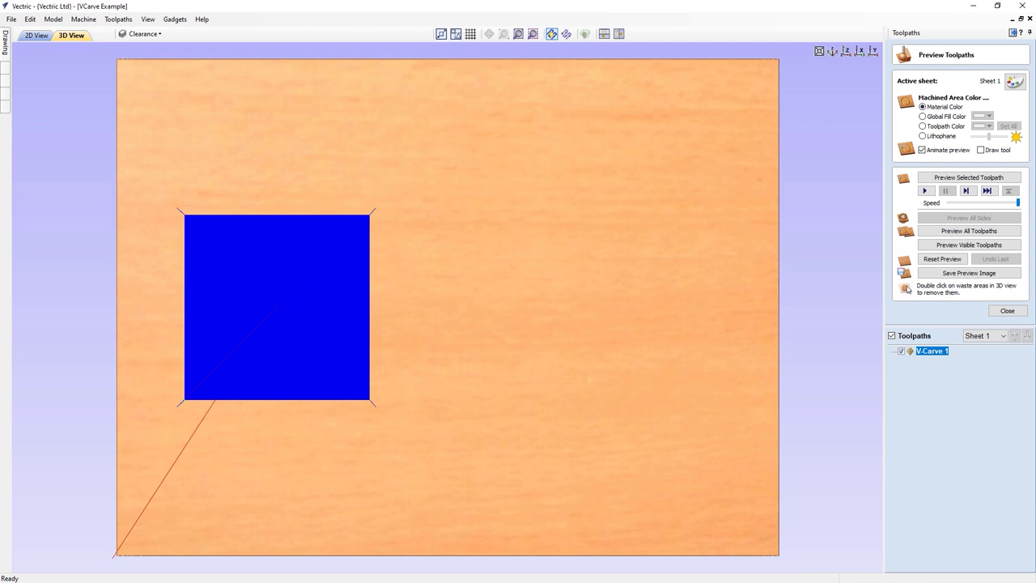
pyautogui.click(978, 178)
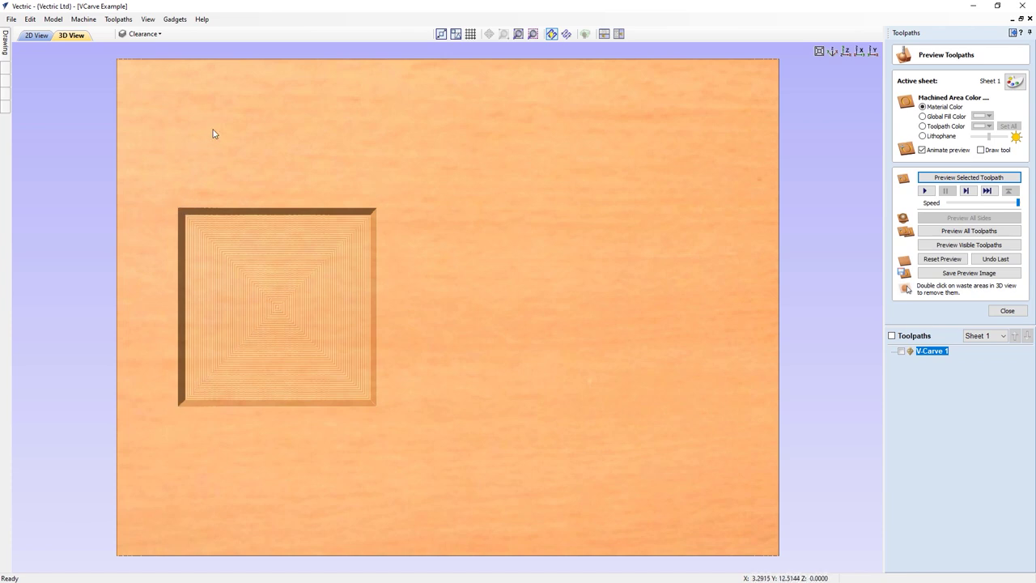
# Close the toolpath preview and select the right square in the 2D view.
pyautogui.click(40, 36)
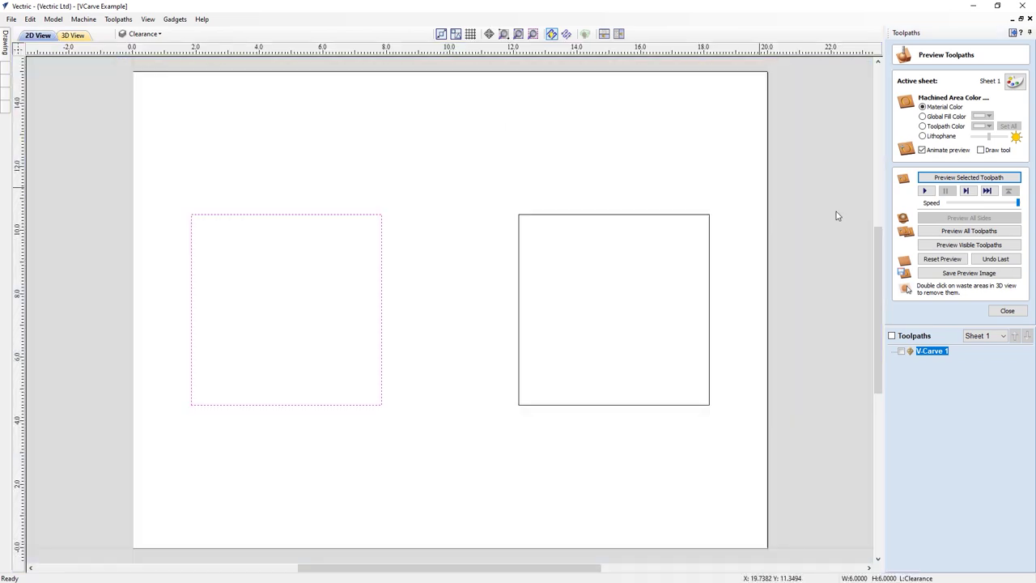
pyautogui.click(1007, 311)
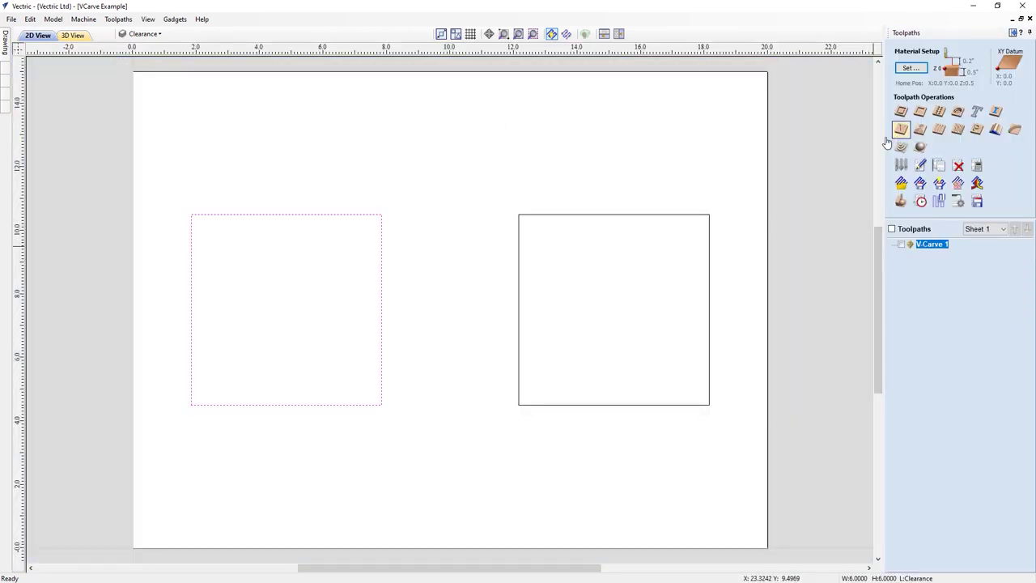
pyautogui.moveTo(660, 244); pyautogui.dragTo(623, 194)
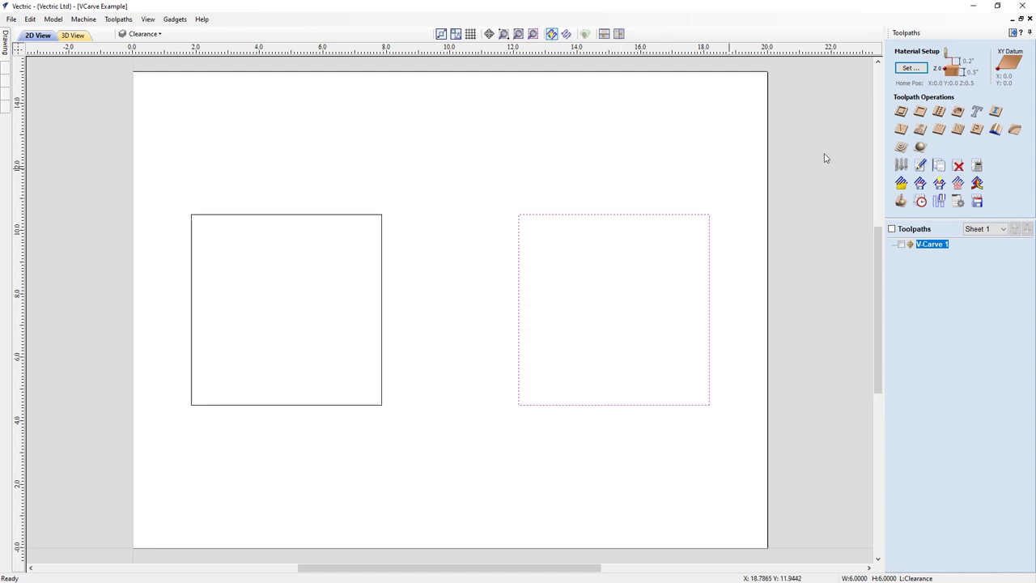
# Start a V-Carve toolpath for the selected square and add the imperial 1/4" End Mill as its clearance tool.
pyautogui.click(900, 131)
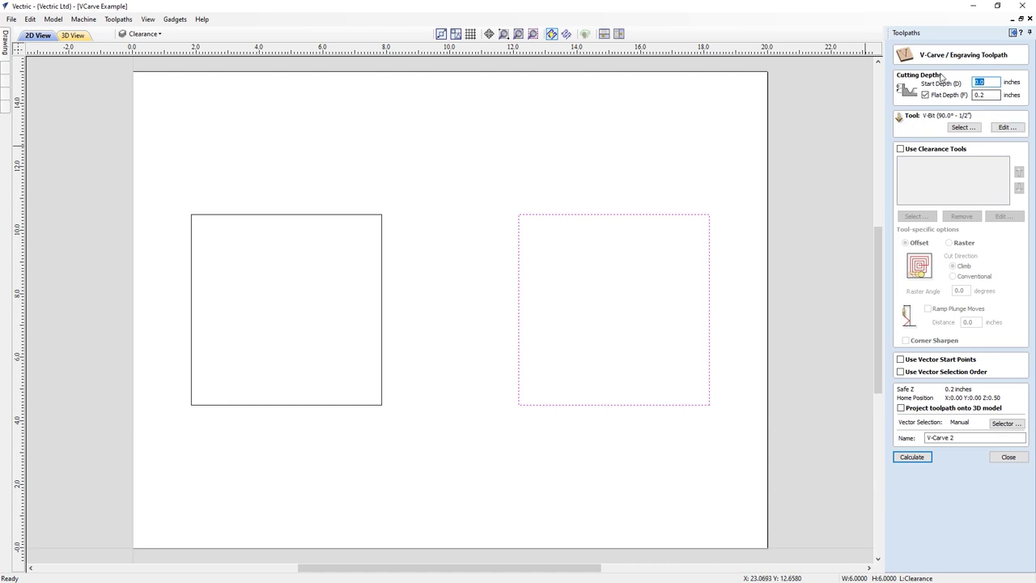
pyautogui.click(908, 153)
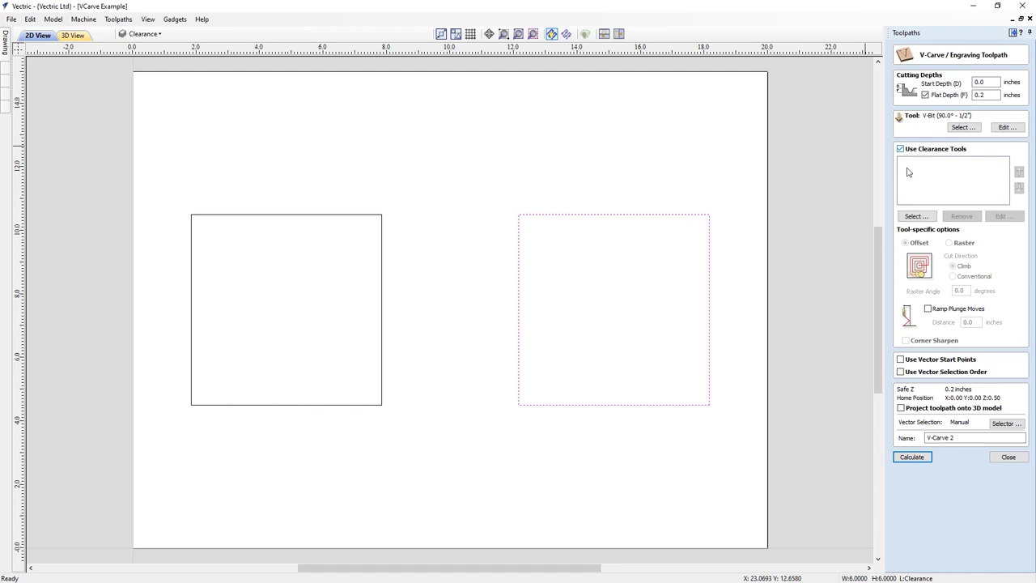
pyautogui.click(914, 217)
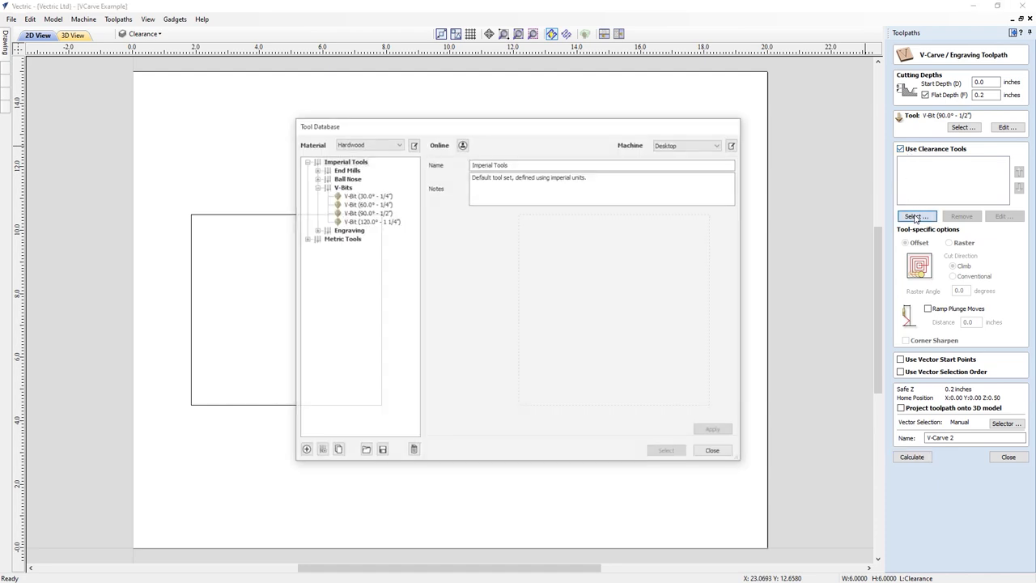
pyautogui.click(315, 187)
pyautogui.click(316, 169)
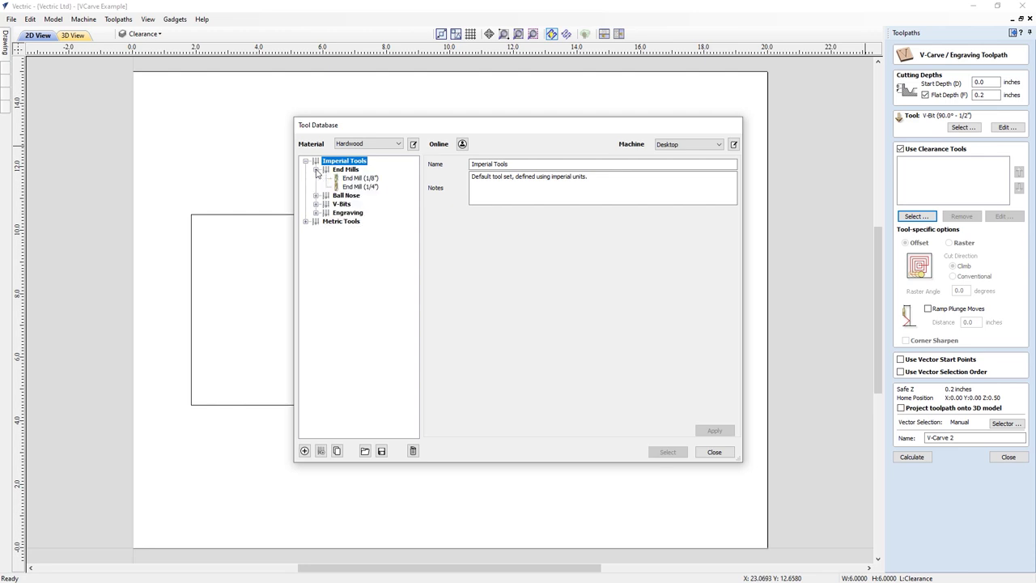
pyautogui.click(359, 187)
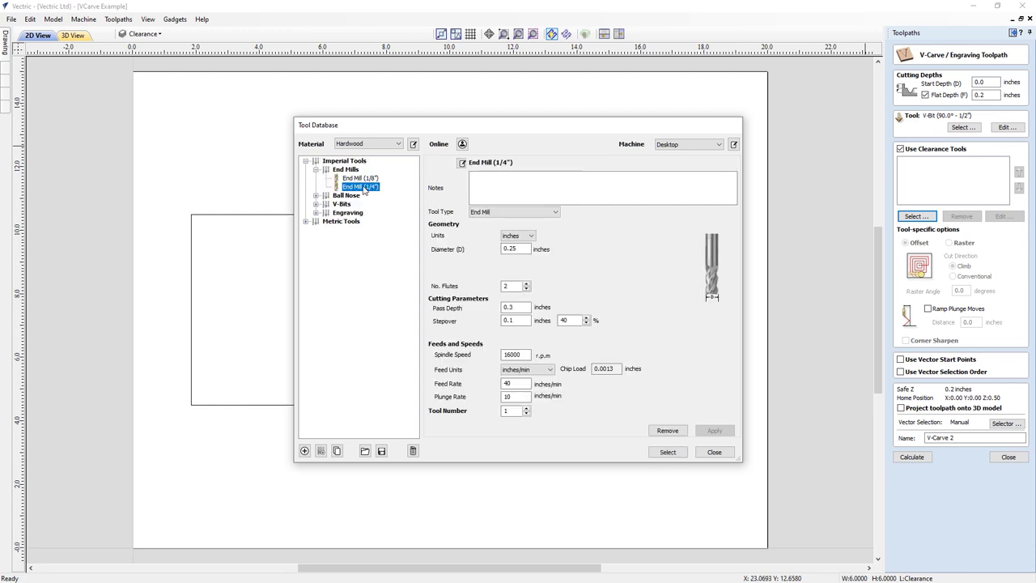
pyautogui.click(668, 452)
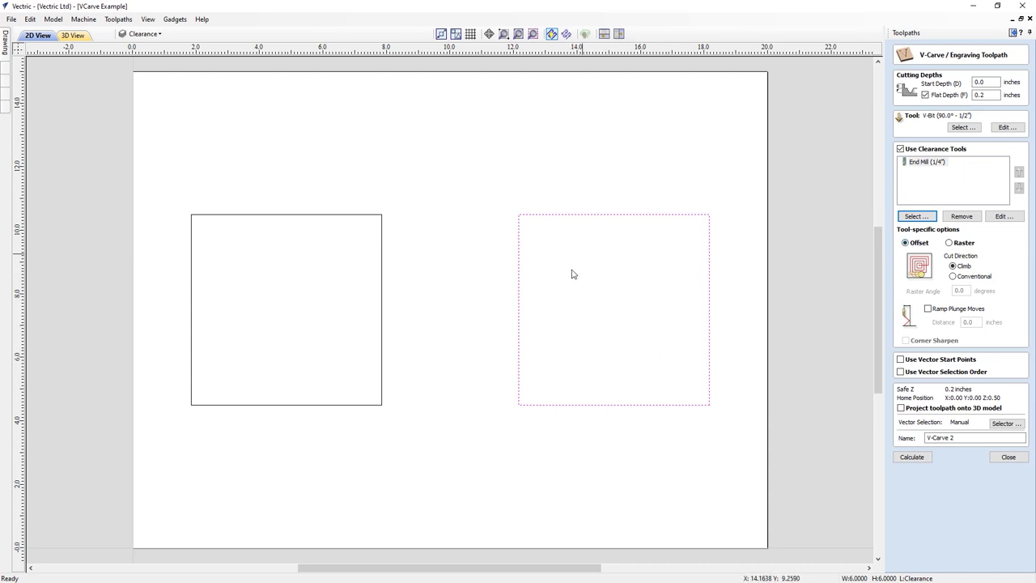
# Use the Offset clearance strategy, name the toolpath "V-Carve clearence", and calculate it.
pyautogui.click(963, 248)
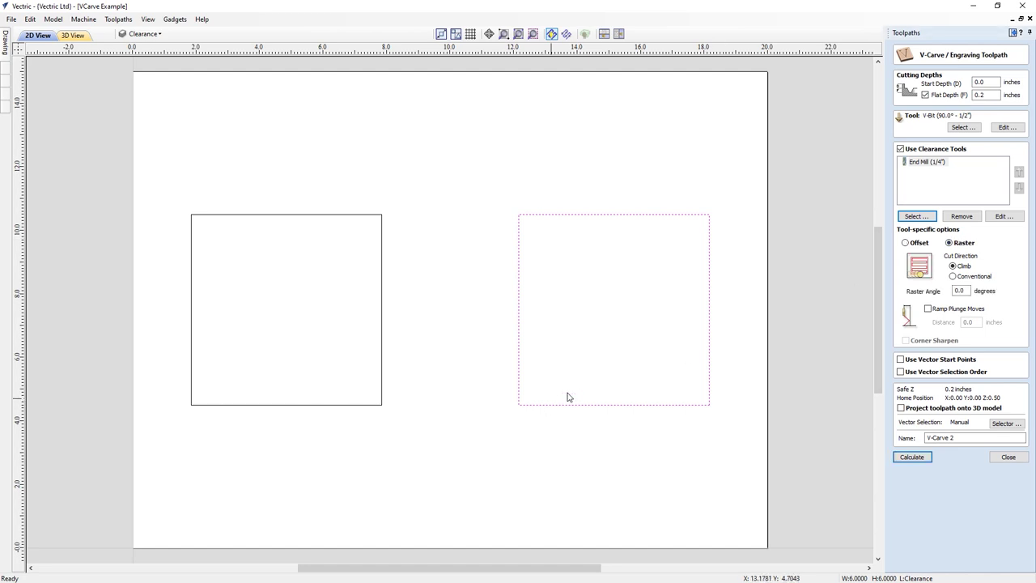
pyautogui.doubleClick(959, 290)
pyautogui.click(917, 244)
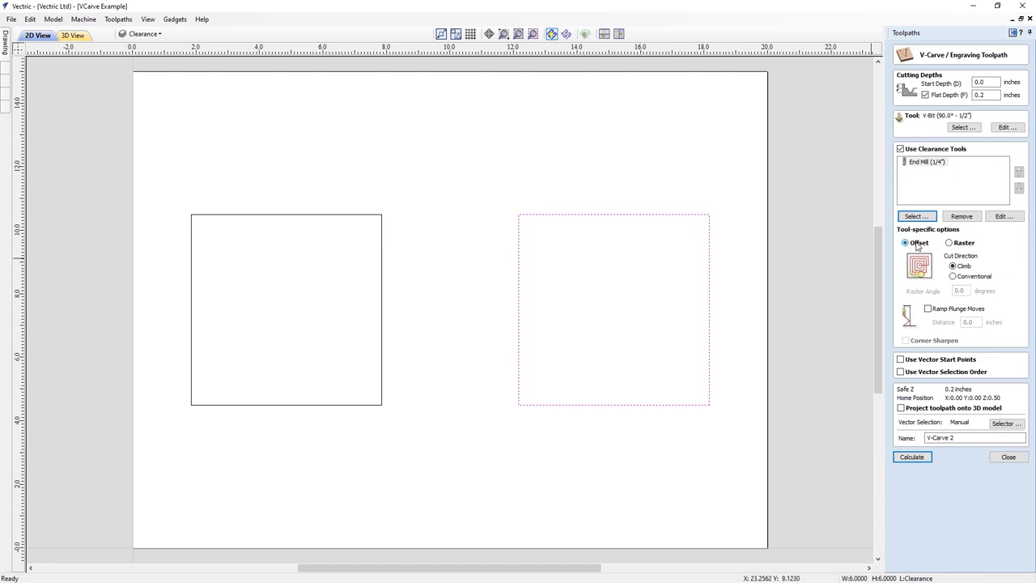
pyautogui.click(957, 438)
pyautogui.write('clearence')
pyautogui.click(912, 457)
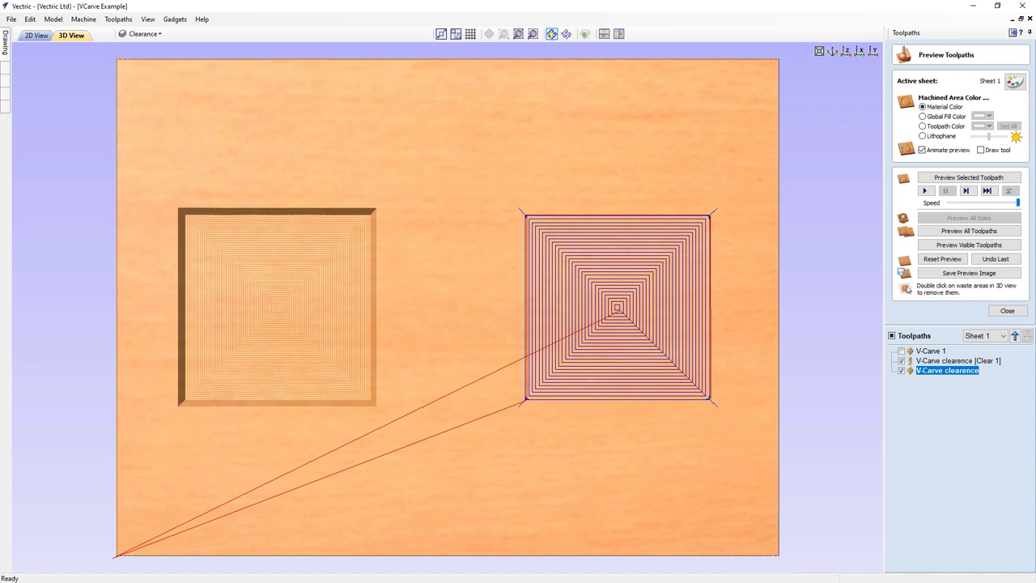
# Preview the end mill clearance toolpath, followed by the V-bit toolpath, on the second square.
pyautogui.moveTo(943, 375)
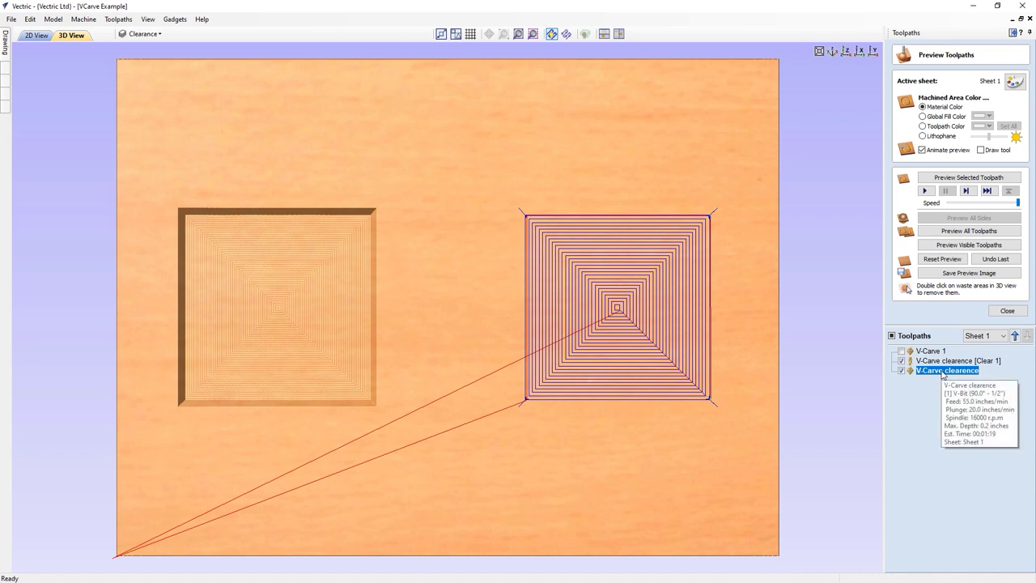
pyautogui.click(935, 363)
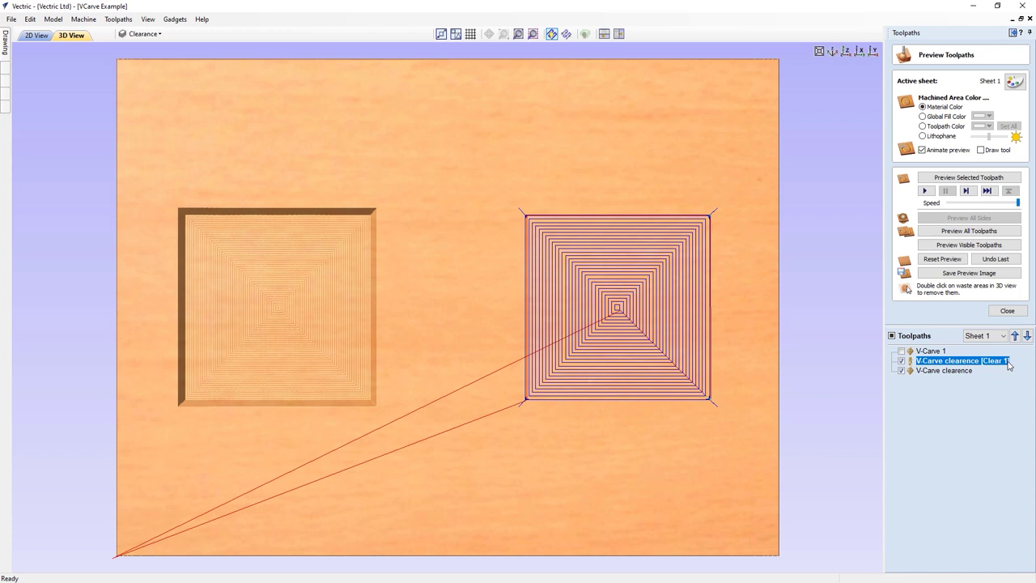
pyautogui.moveTo(978, 367)
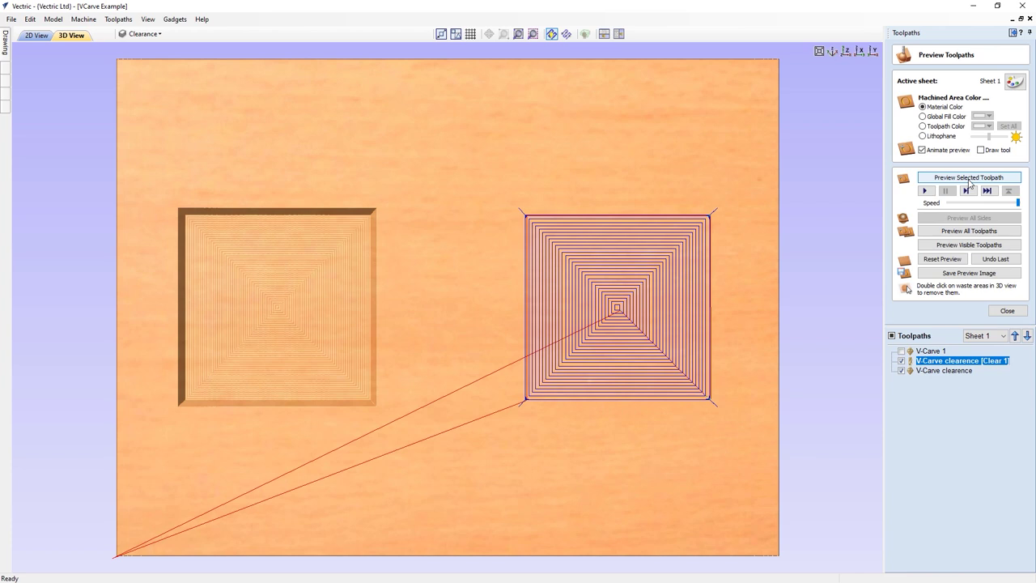
pyautogui.click(969, 178)
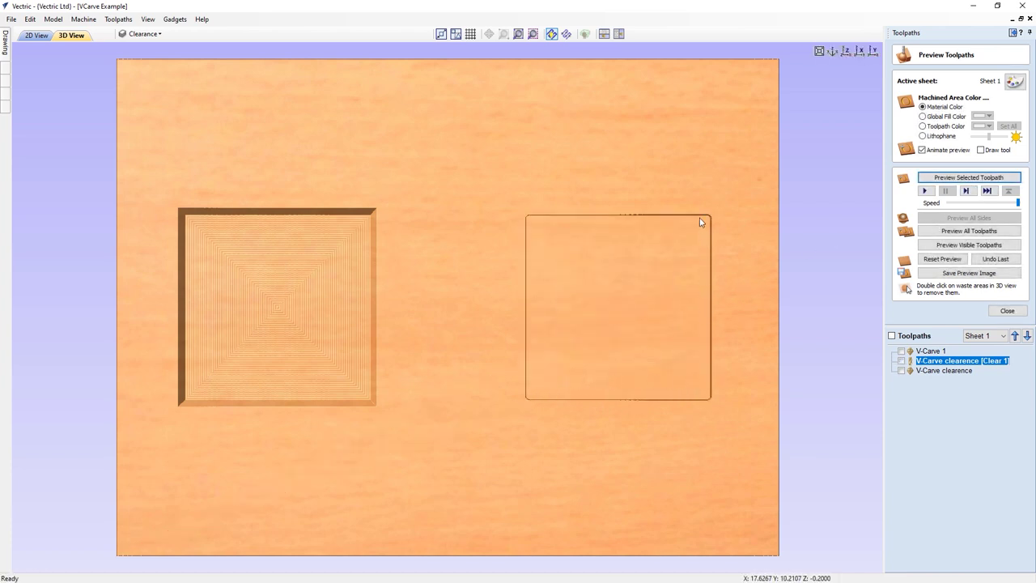
pyautogui.click(934, 371)
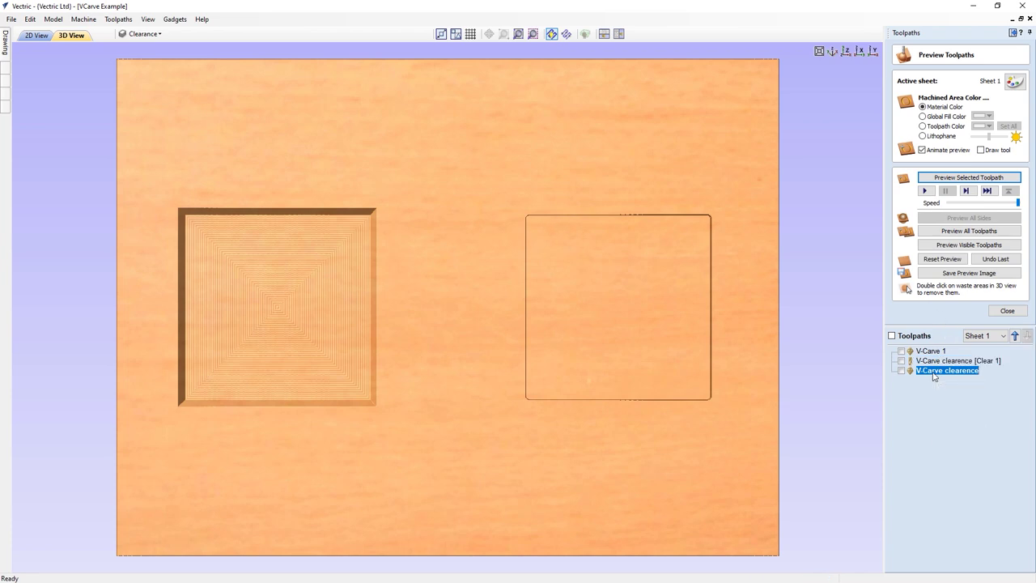
pyautogui.click(936, 178)
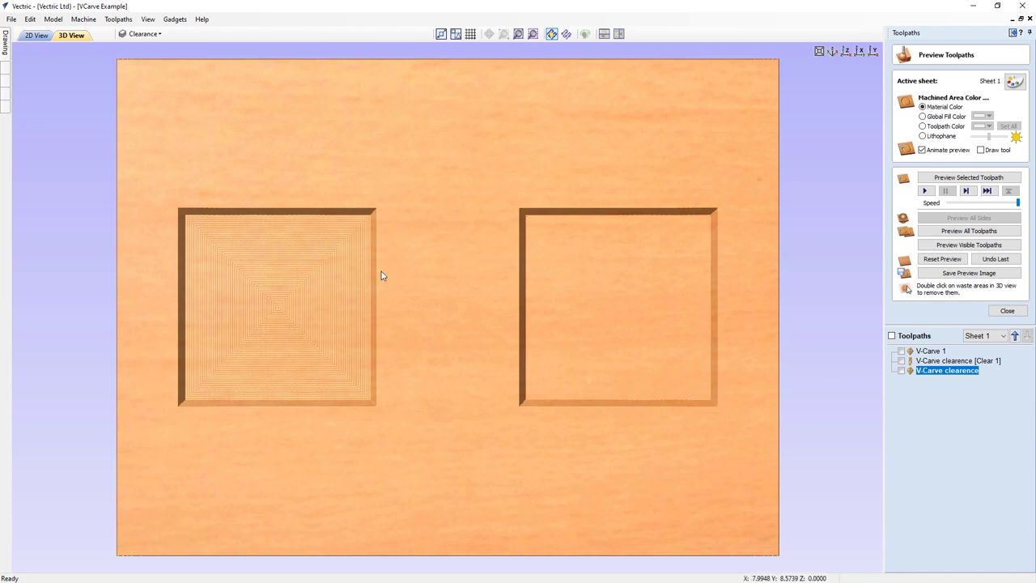
# Reset the preview and recalculate the V-Carve clearence toolpath with Raster clearance at a 90 degree raster angle.
pyautogui.click(945, 259)
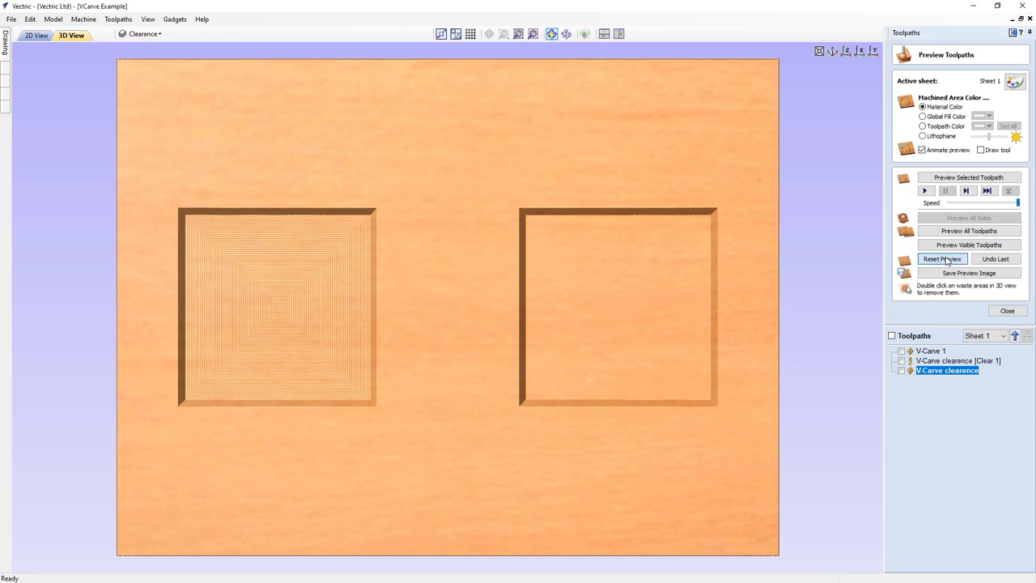
pyautogui.doubleClick(933, 371)
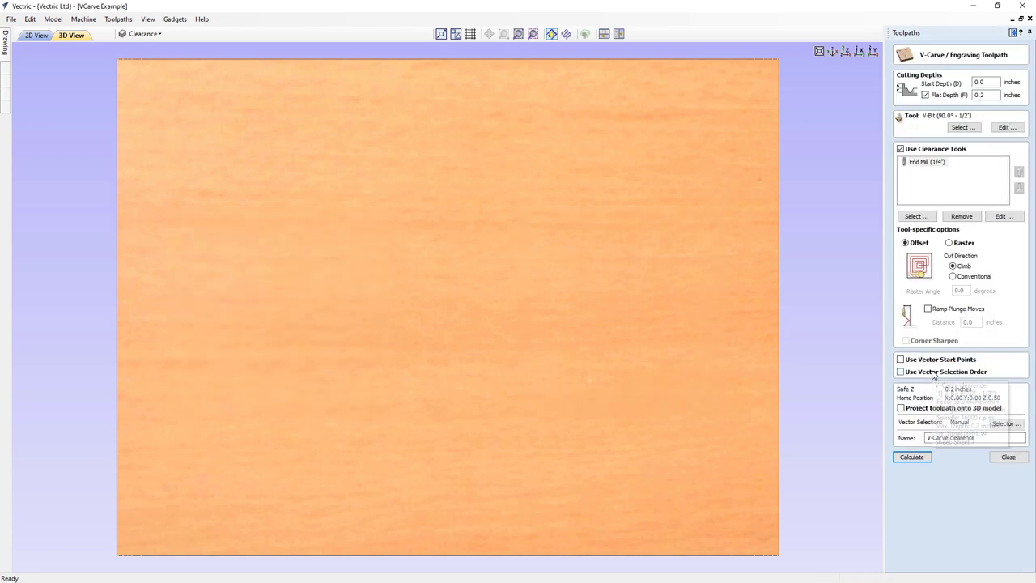
pyautogui.click(960, 246)
pyautogui.doubleClick(965, 289)
pyautogui.write('90')
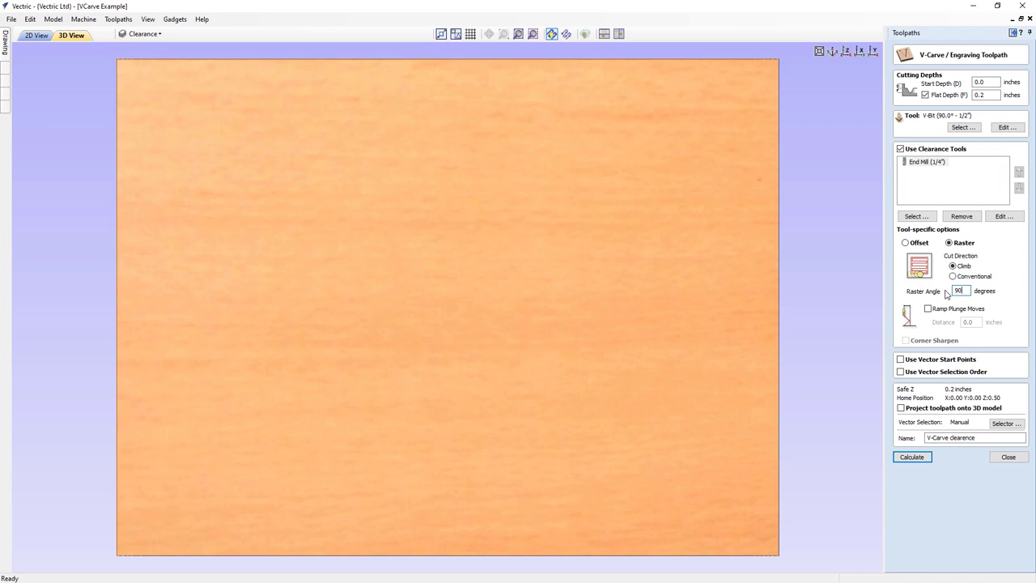
pyautogui.click(908, 457)
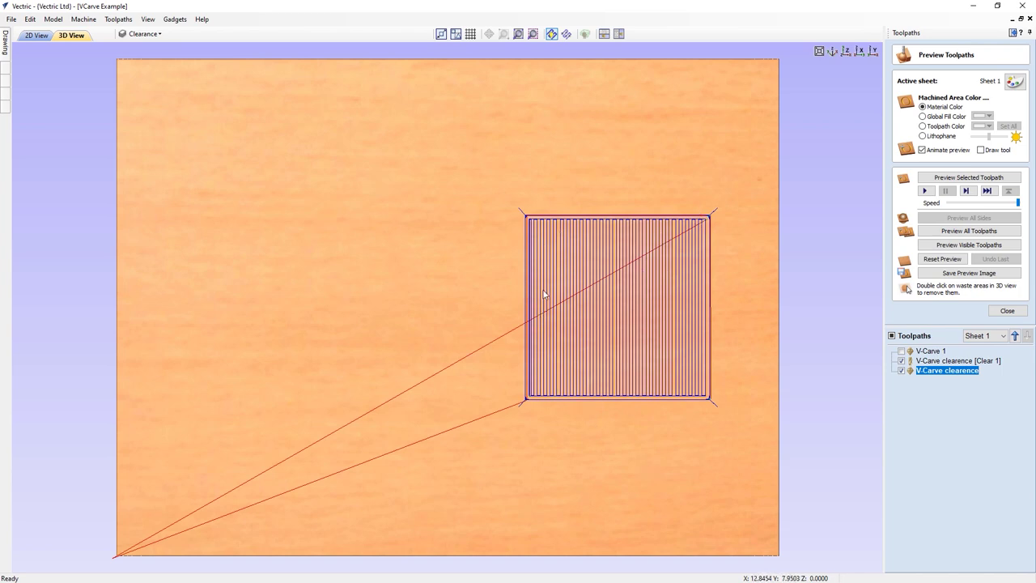
# Preview the recalculated raster clearance toolpath and its matching V-bit toolpath.
pyautogui.click(942, 361)
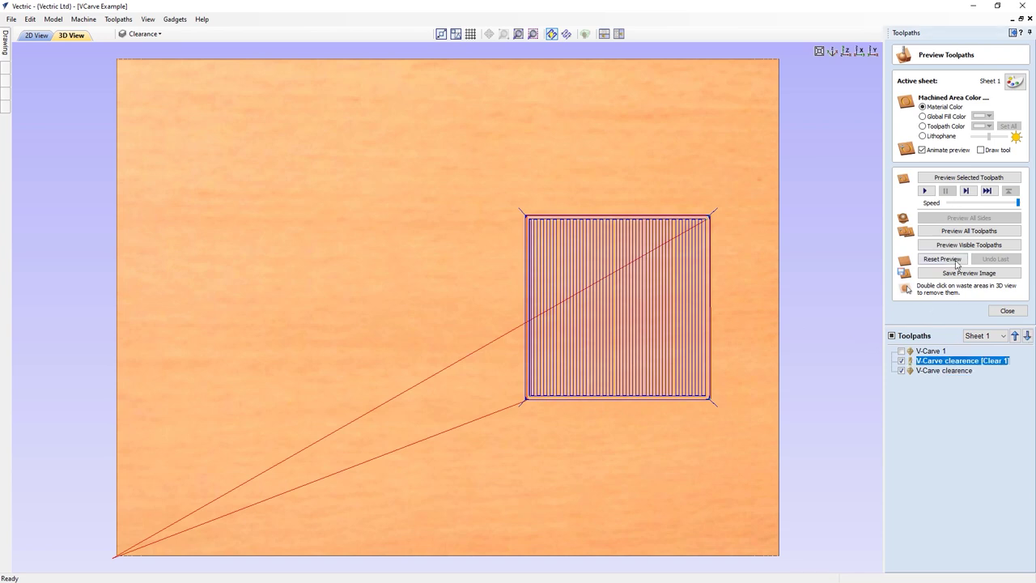
pyautogui.click(954, 178)
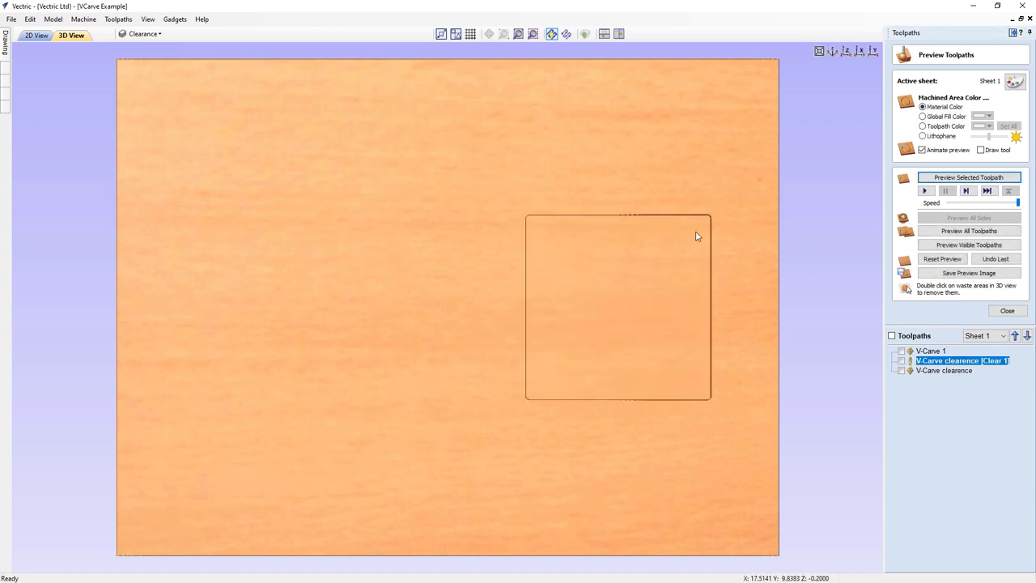
pyautogui.click(945, 371)
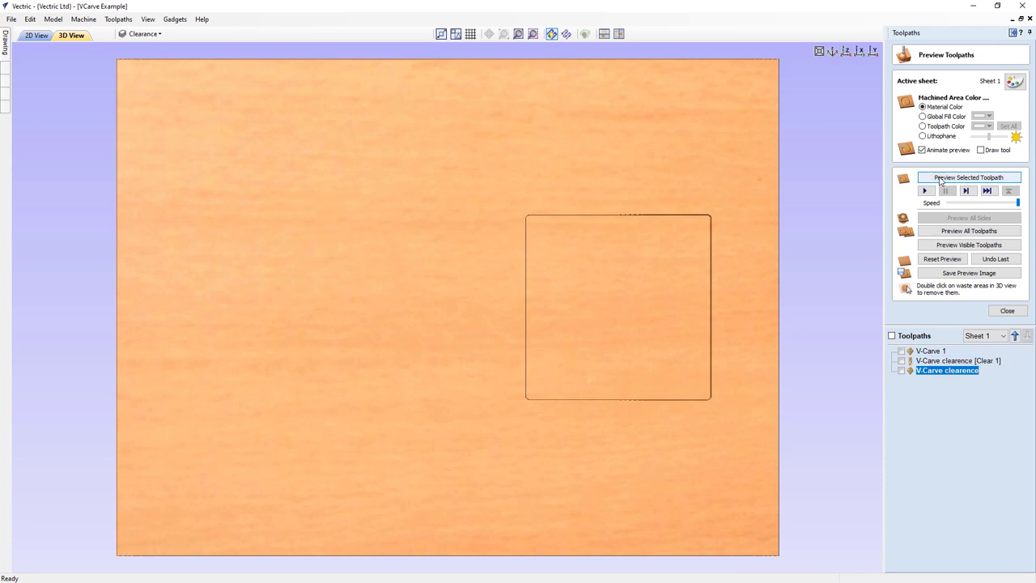
pyautogui.click(940, 178)
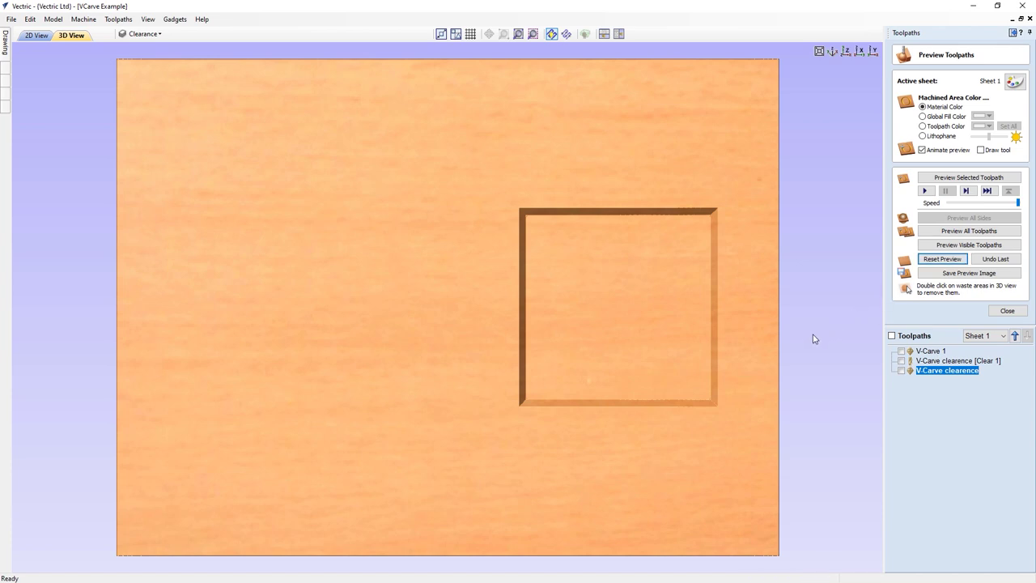
# Close the current job and open the file Flying Scotsman - VCarve Example from the Vectric Tutorials folder.
pyautogui.click(1029, 20)
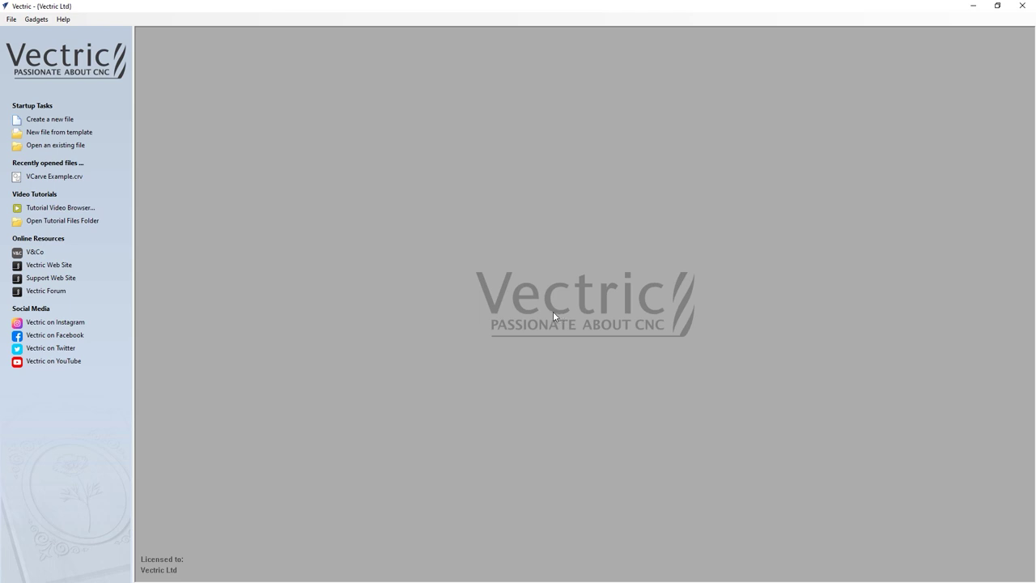
pyautogui.click(78, 146)
pyautogui.click(385, 241)
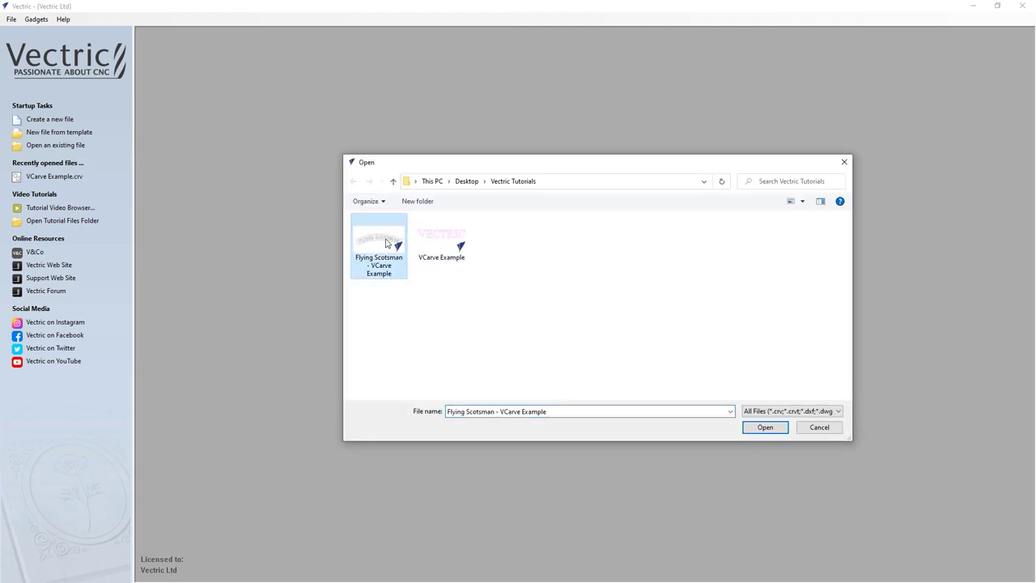
pyautogui.click(764, 428)
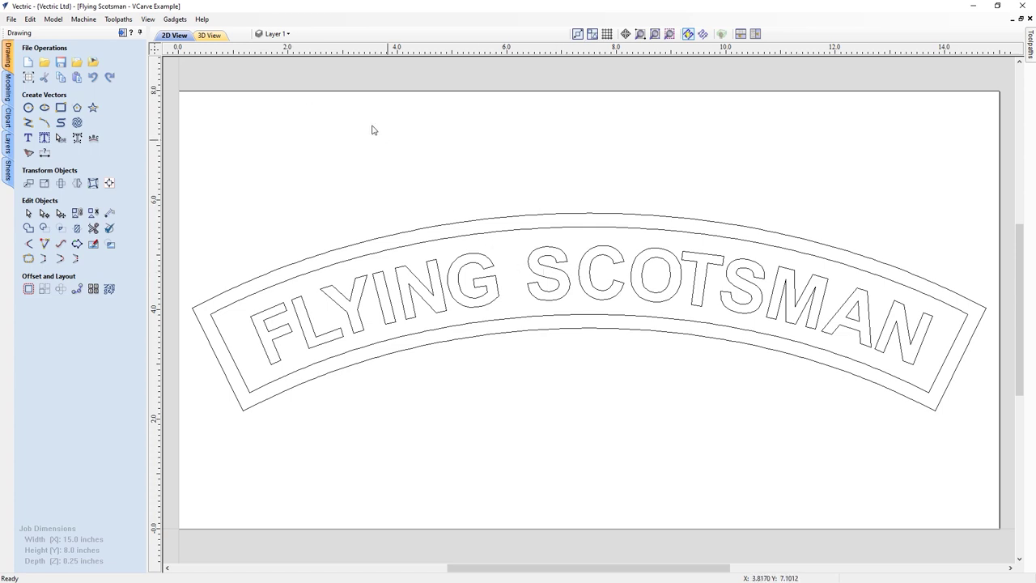
# Bring up the toolpath commands, then review and accept the job's material setup.
pyautogui.click(123, 34)
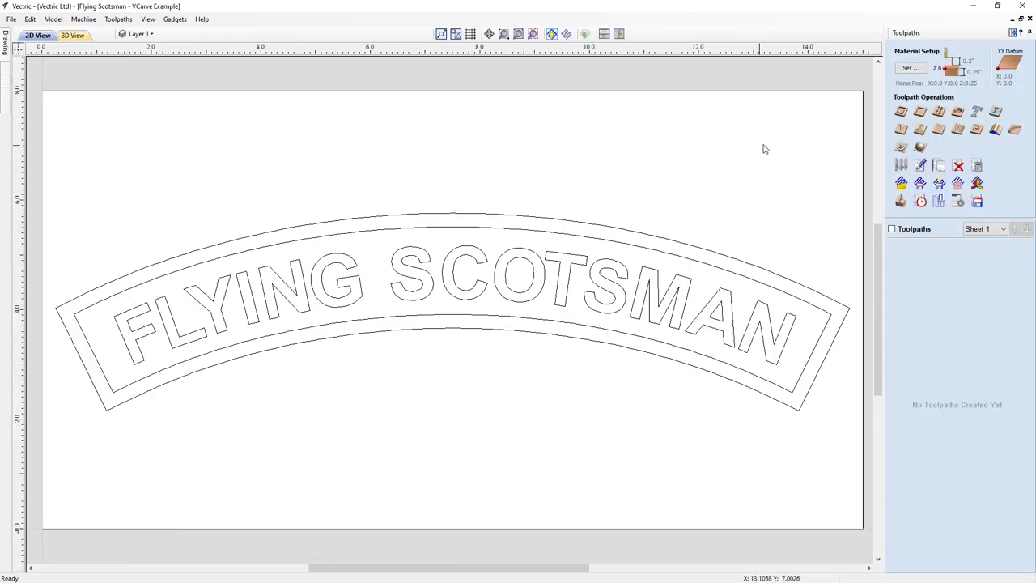
pyautogui.click(916, 70)
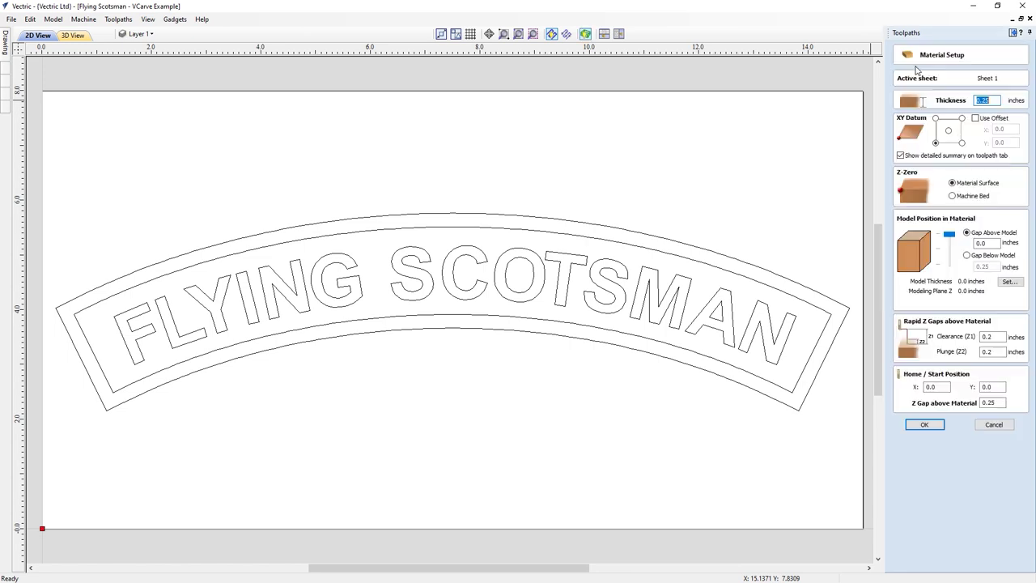
pyautogui.click(994, 99)
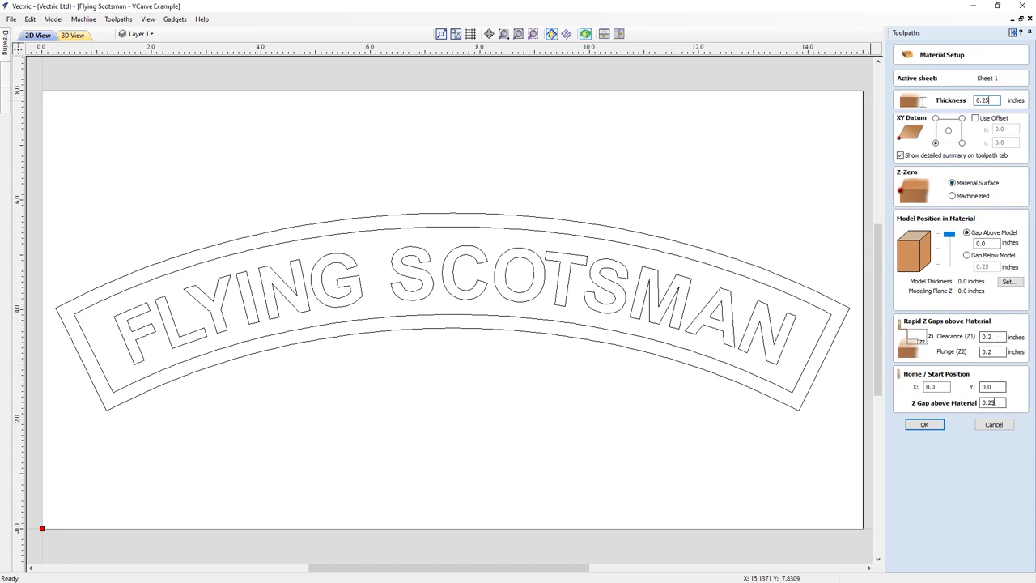
pyautogui.click(925, 425)
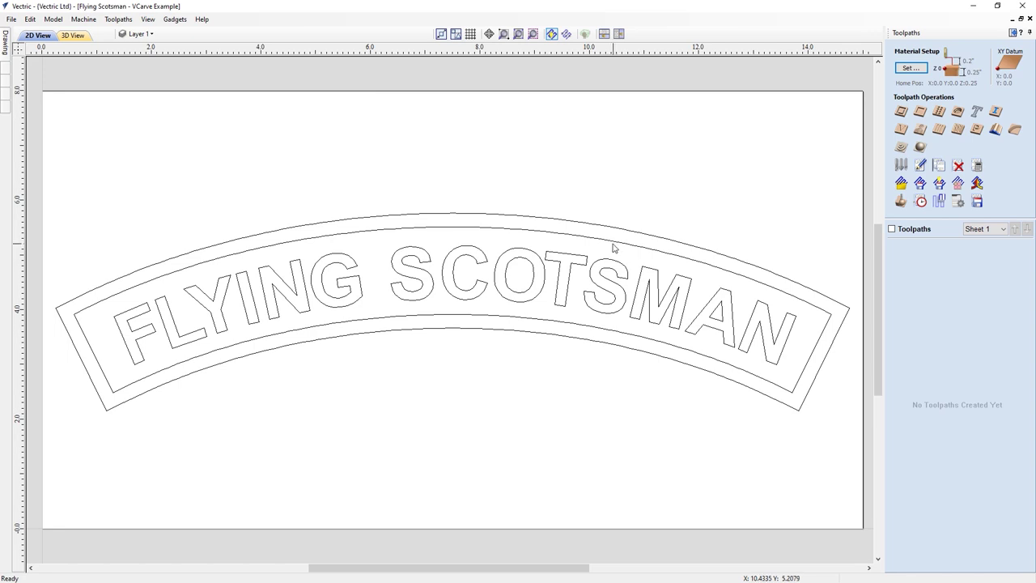
# Start a V-Carve toolpath for the FLYING SCOTSMAN lettering and inner border, with a flat depth of 0.1 inches.
pyautogui.click(486, 259)
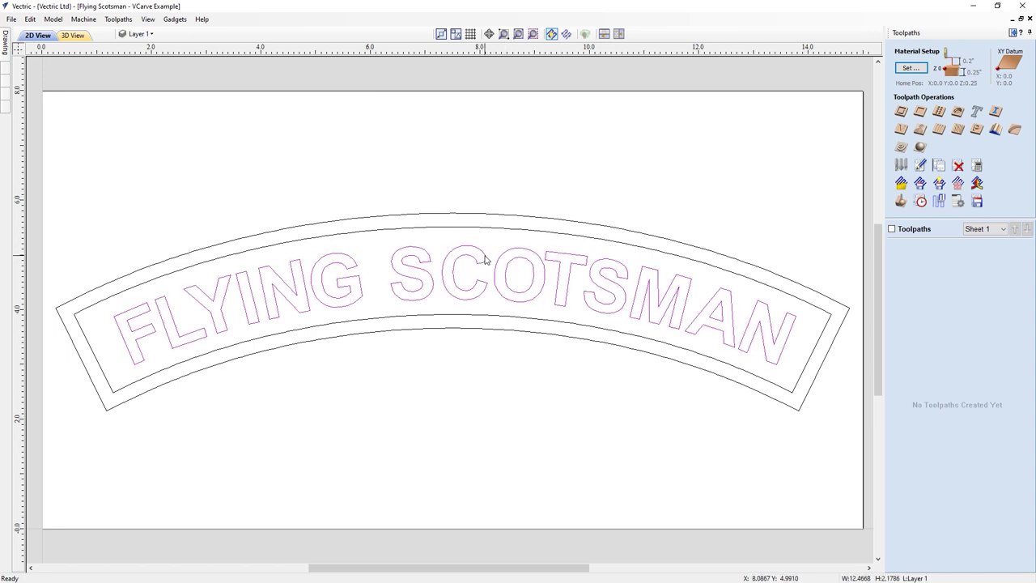
pyautogui.keyDown('shift'); pyautogui.click(519, 232); pyautogui.keyUp('shift')
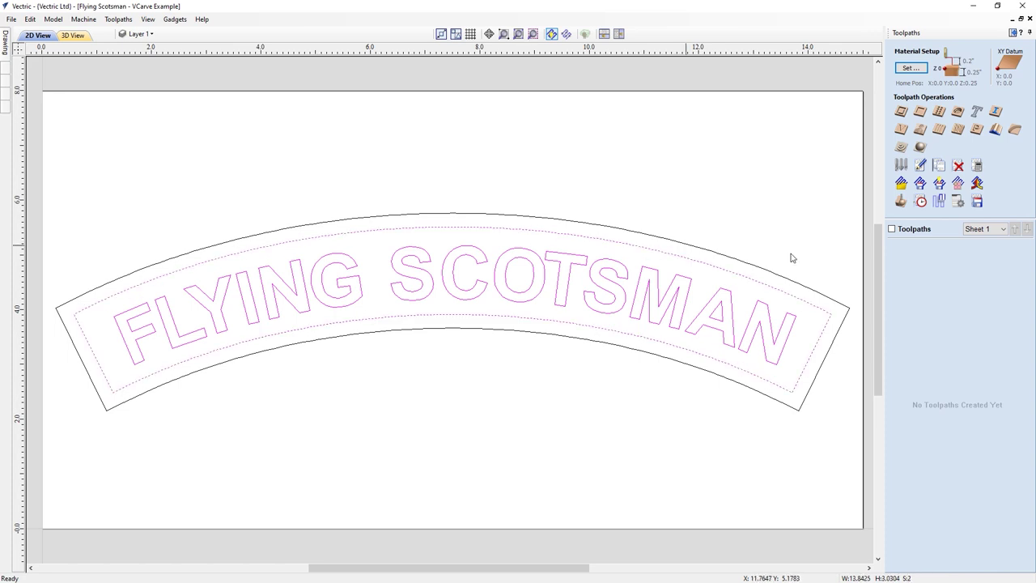
pyautogui.click(903, 129)
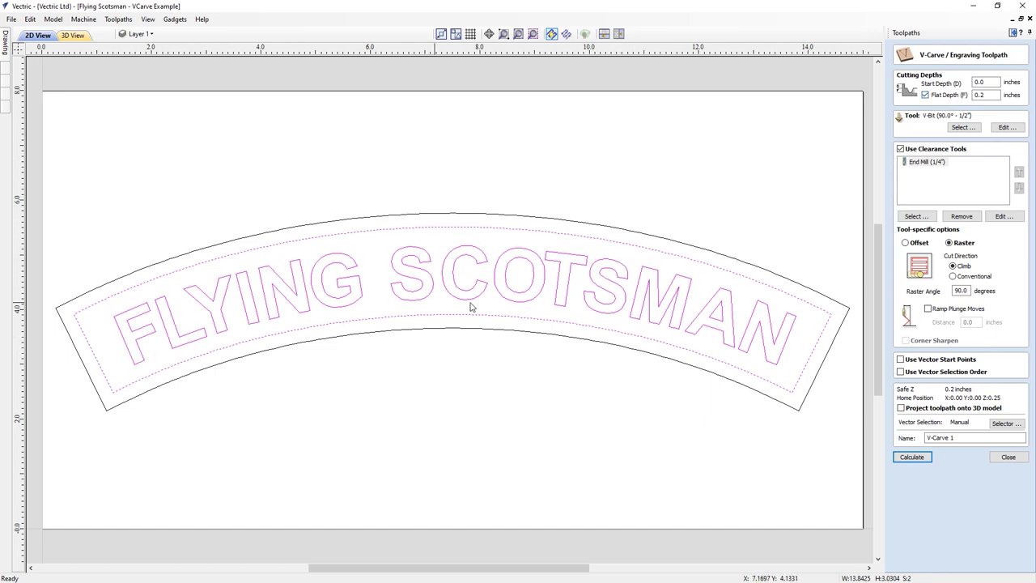
pyautogui.click(991, 94)
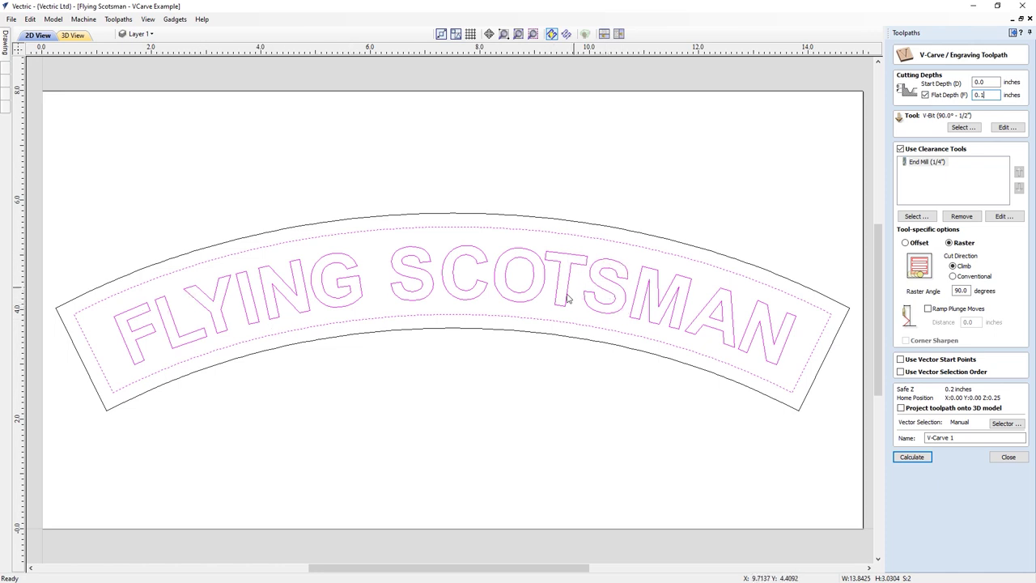
# Use the V-Bit (60.0° - 1/4") as the carving tool, with its pass depth set to 0.15 inches.
pyautogui.click(963, 127)
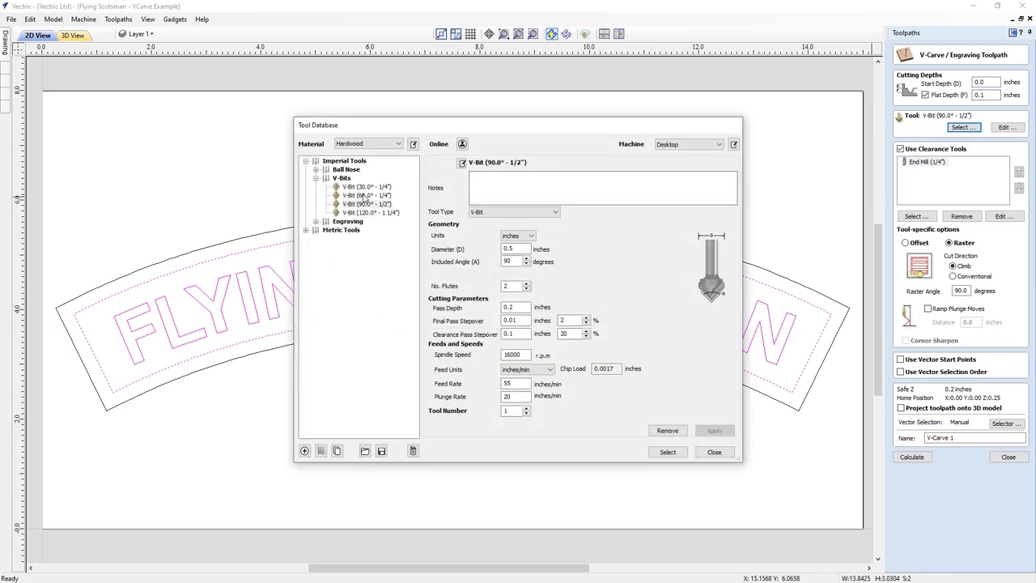
pyautogui.click(364, 196)
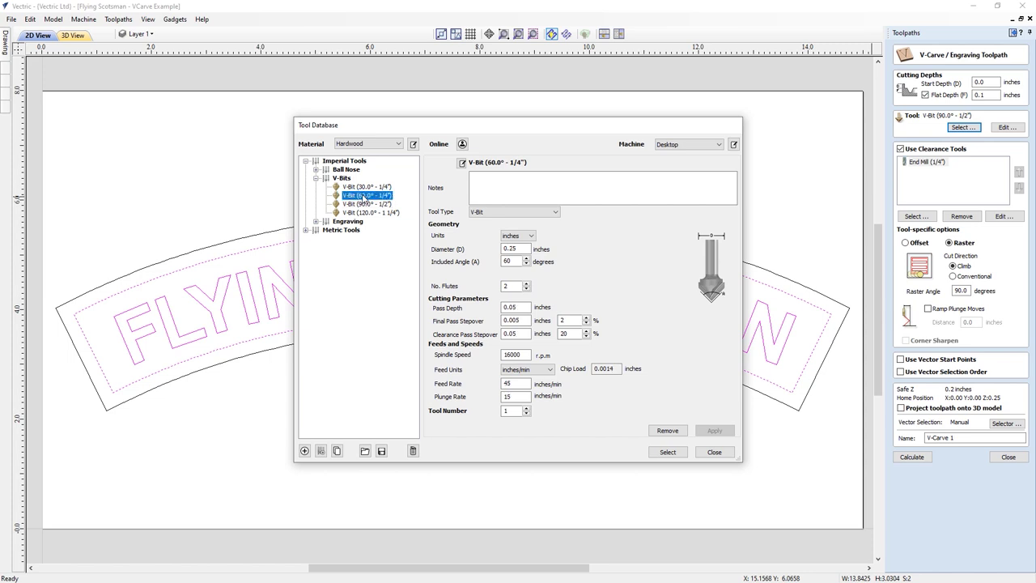
pyautogui.click(513, 307)
pyautogui.click(513, 307)
pyautogui.press('BackSpace')
pyautogui.write('1')
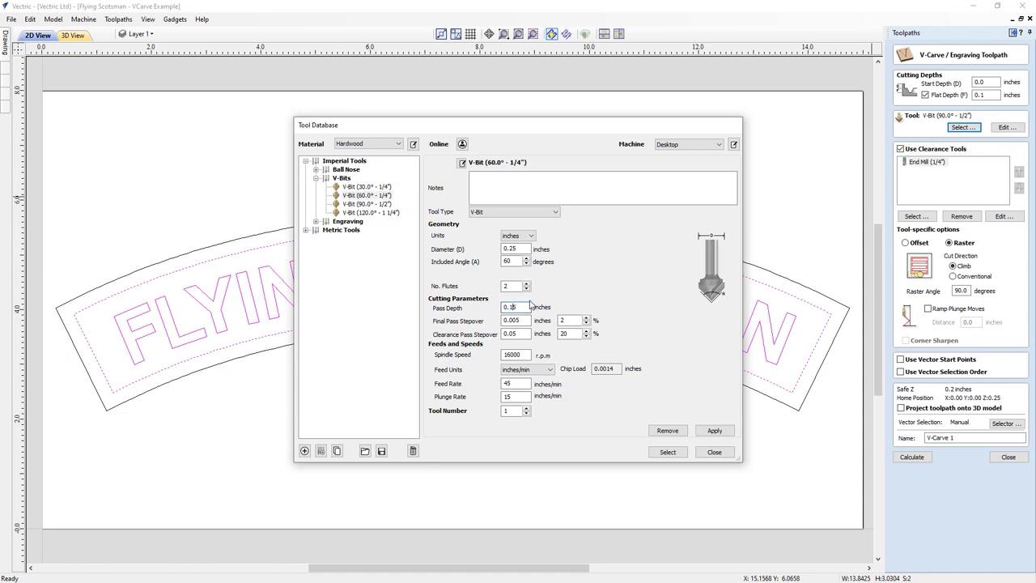
pyautogui.click(701, 430)
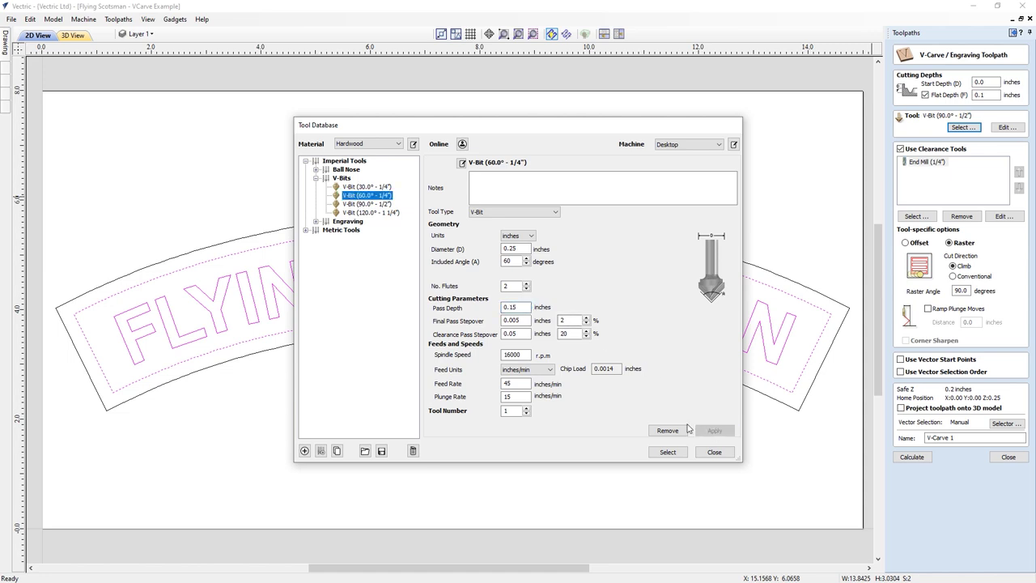
pyautogui.click(668, 452)
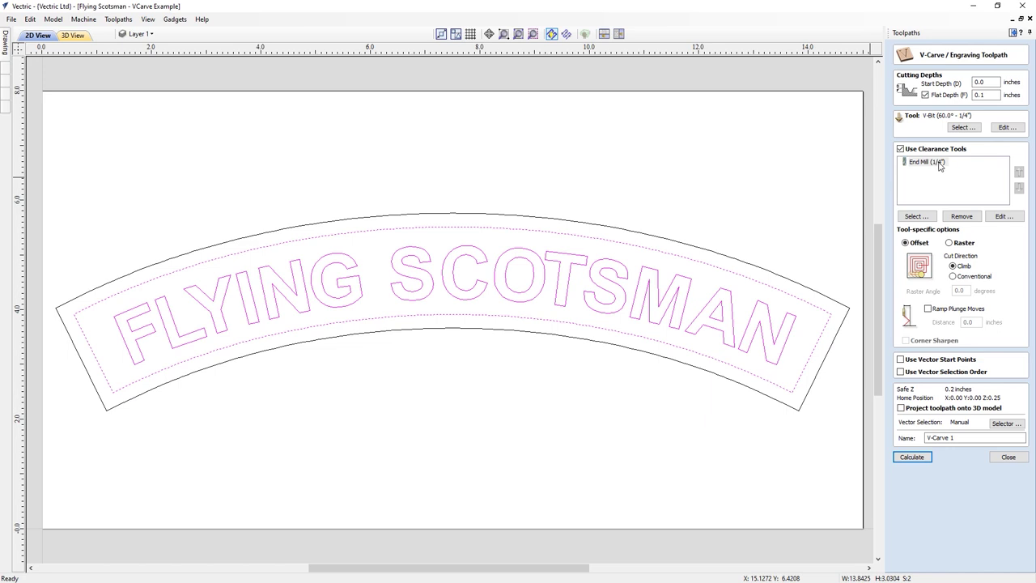
# Calculate the V-Carve toolpaths, preview the V-bit pass and the end mill clearance pass, and examine the carved background around the letters.
pyautogui.click(915, 462)
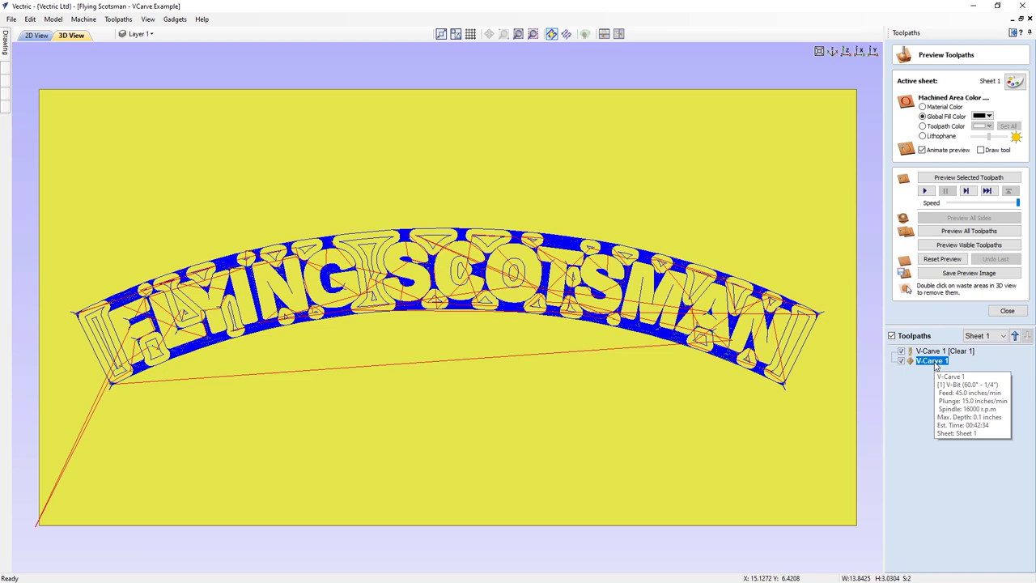
pyautogui.click(929, 182)
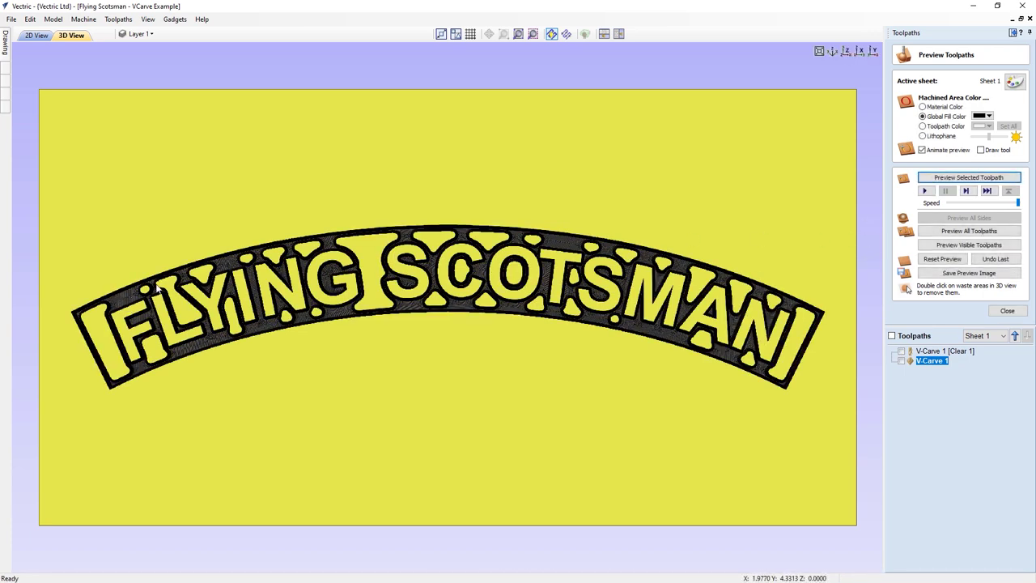
pyautogui.click(960, 352)
pyautogui.click(964, 177)
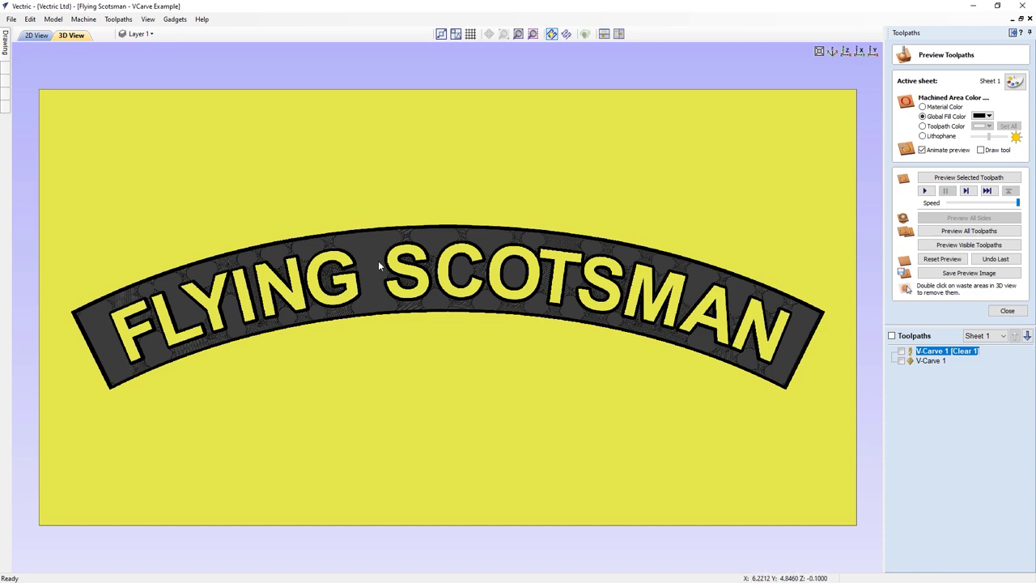
pyautogui.scroll(10, 378, 266)
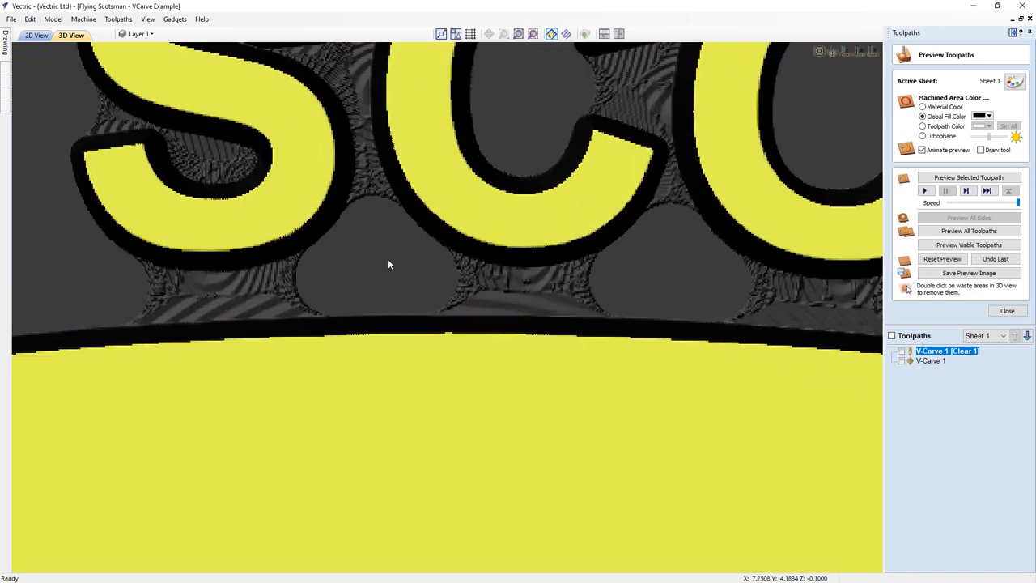
pyautogui.scroll(-3, 303, 236)
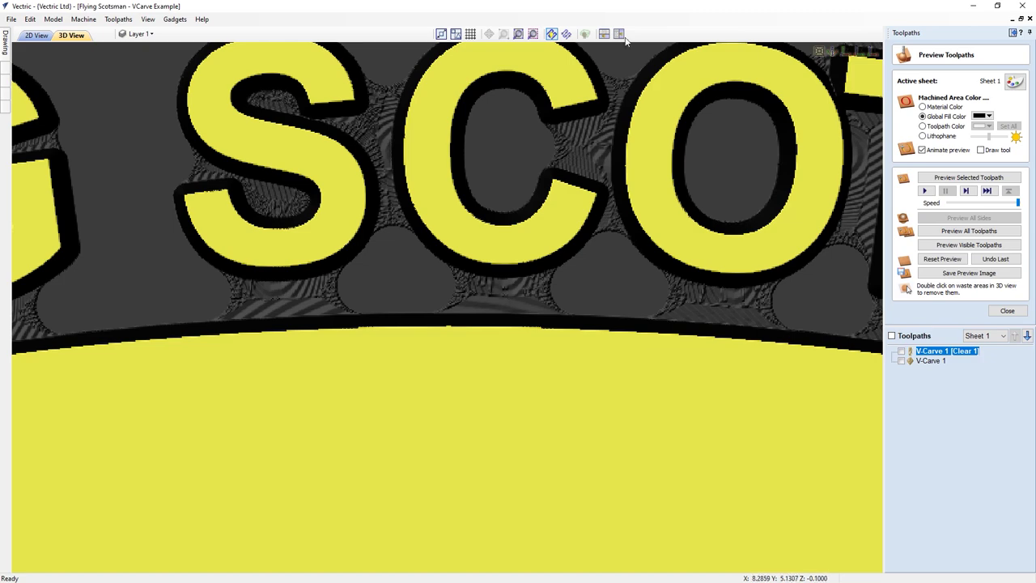
pyautogui.scroll(-3, 721, 157)
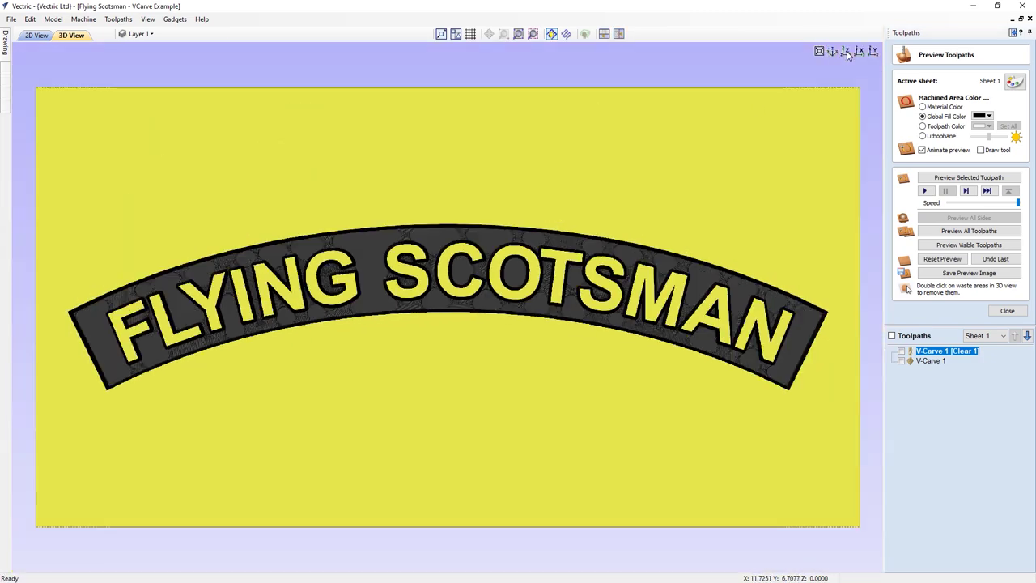
pyautogui.click(846, 51)
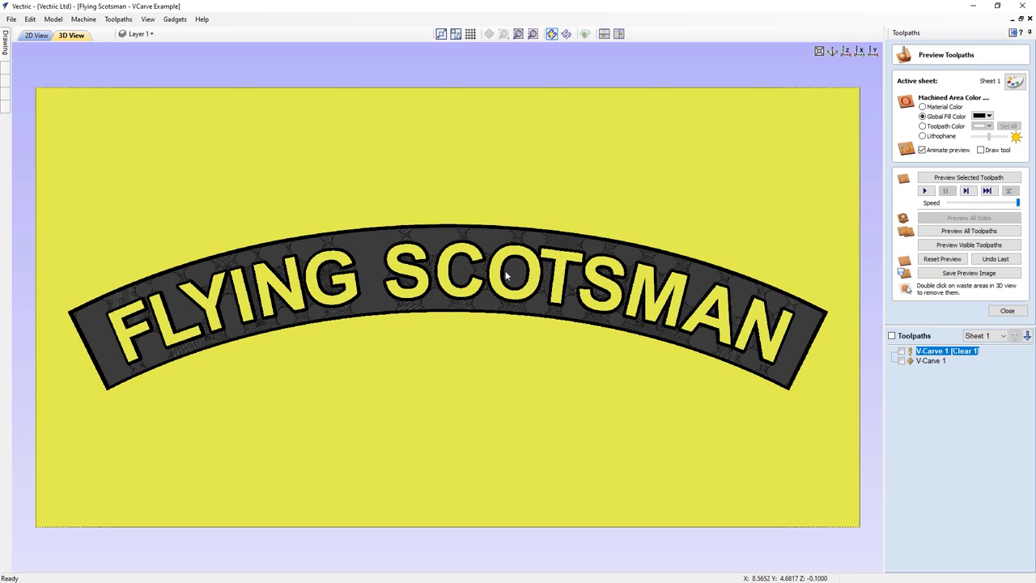
# Reset the toolpath preview and reopen the V-Carve 1 toolpath for editing.
pyautogui.click(942, 258)
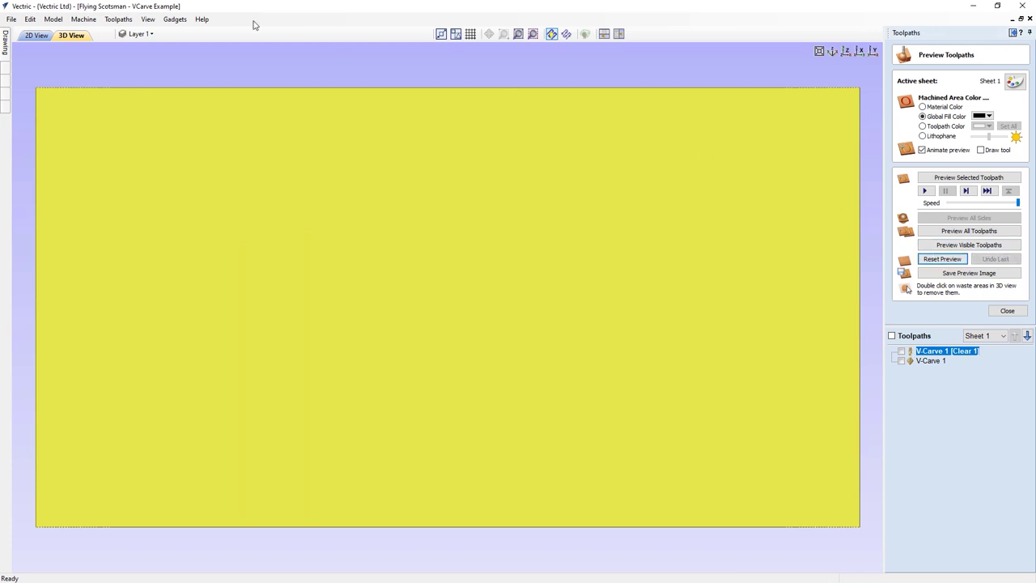
pyautogui.click(37, 36)
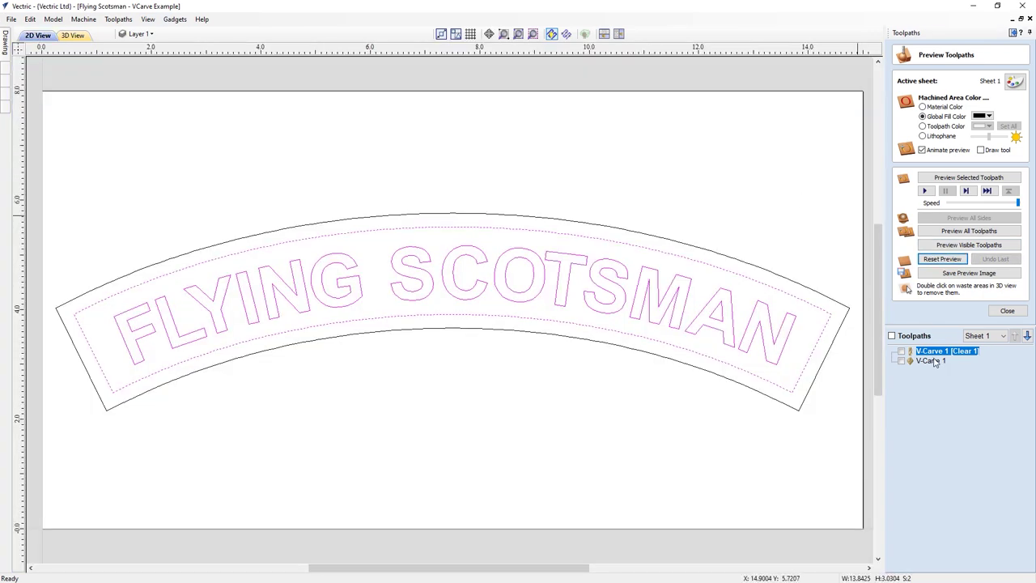
pyautogui.moveTo(934, 364)
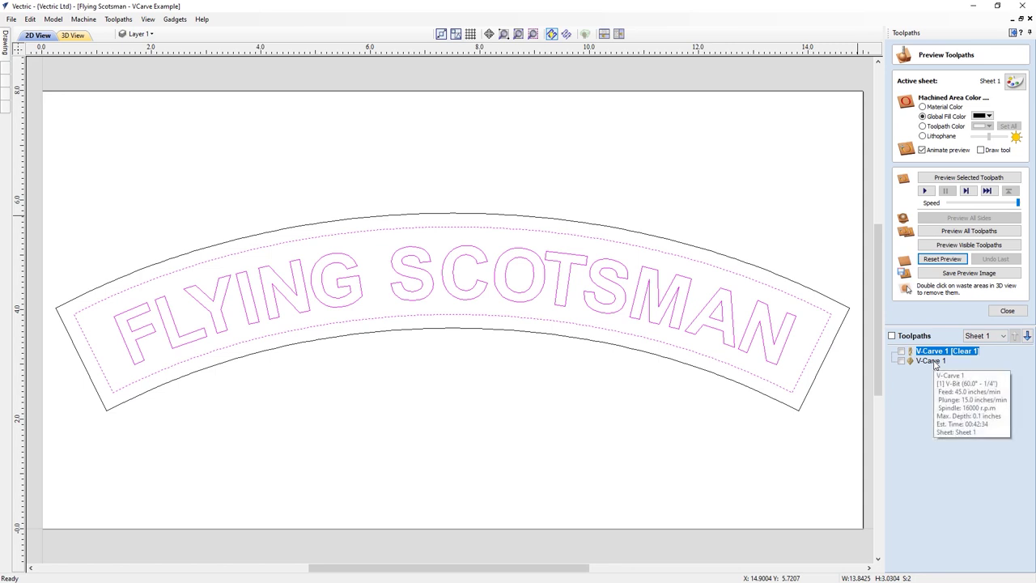
pyautogui.doubleClick(933, 361)
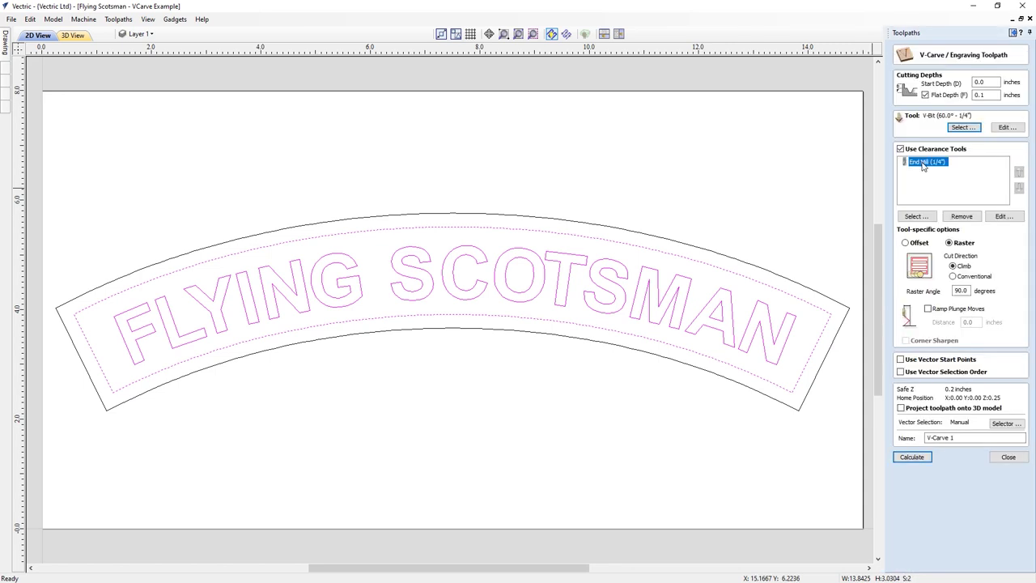
# Replace the 1/4" end mill in the clearance tool list with the End Mill (1/8").
pyautogui.click(960, 217)
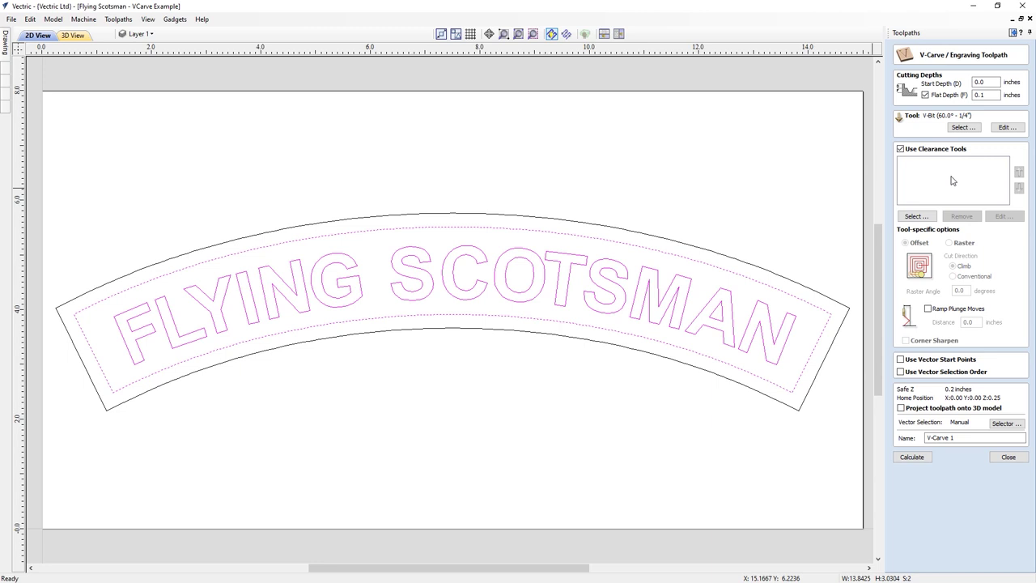
pyautogui.click(915, 216)
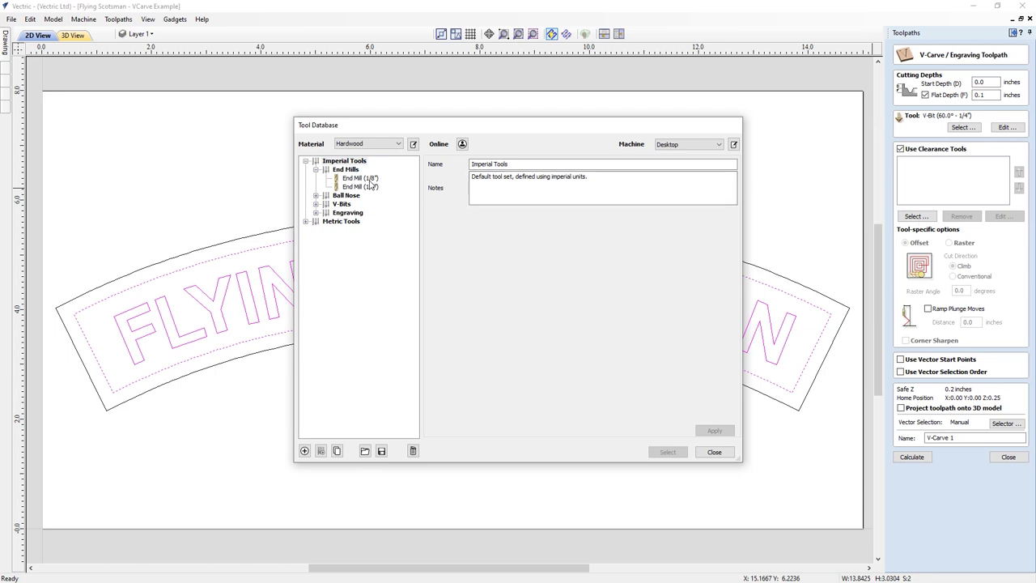
pyautogui.click(366, 178)
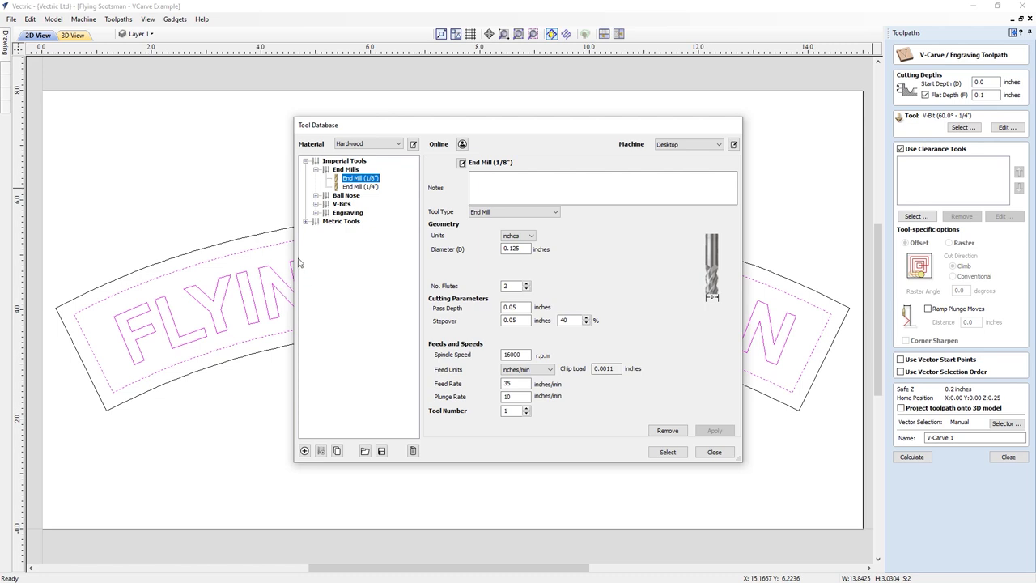
pyautogui.click(667, 452)
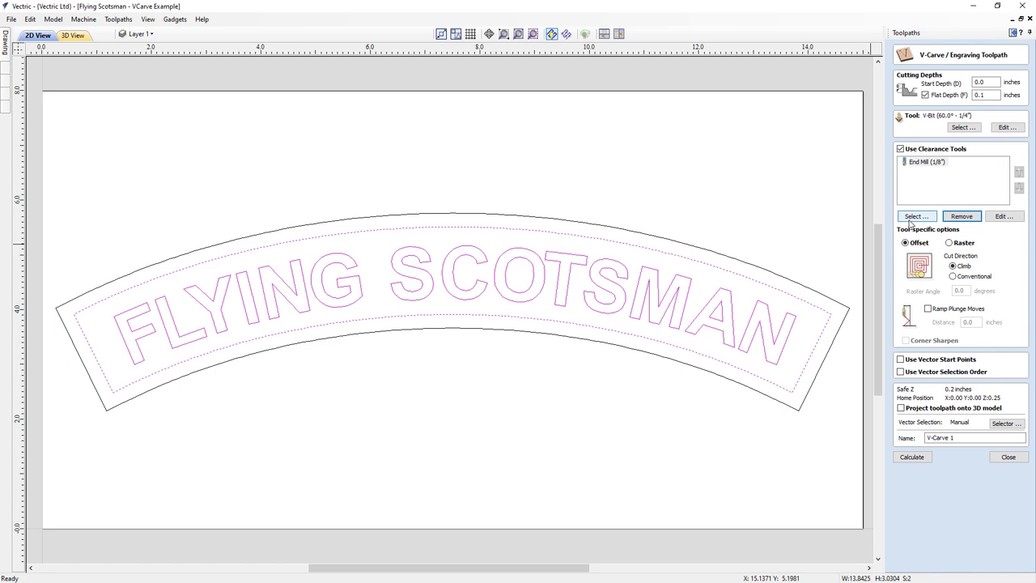
# Create a new end mill of 1/16 inch diameter with default cutting settings and add it as a clearance tool.
pyautogui.click(914, 217)
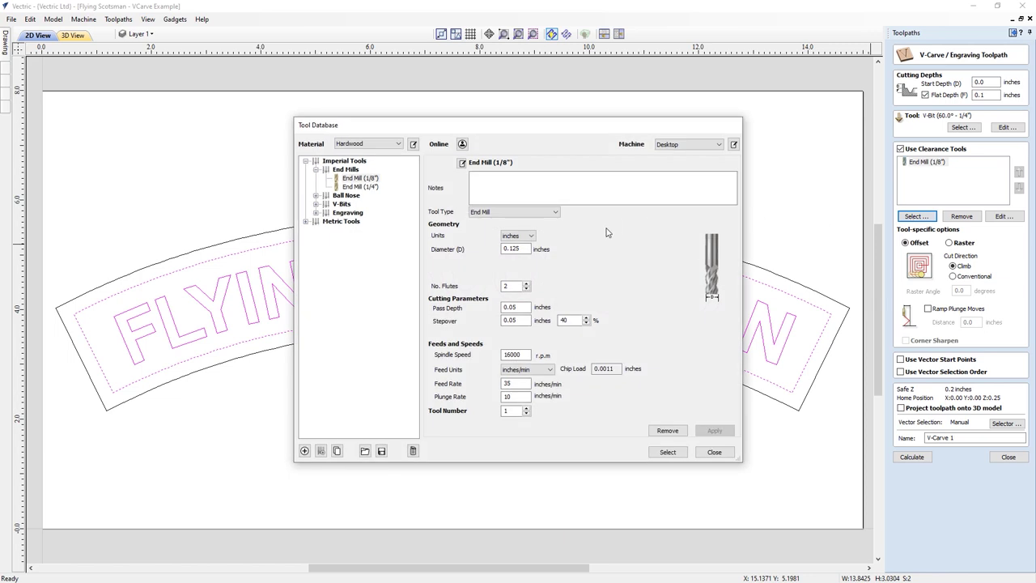
pyautogui.click(304, 450)
pyautogui.click(511, 248)
pyautogui.write('3')
pyautogui.moveTo(526, 249); pyautogui.dragTo(498, 249)
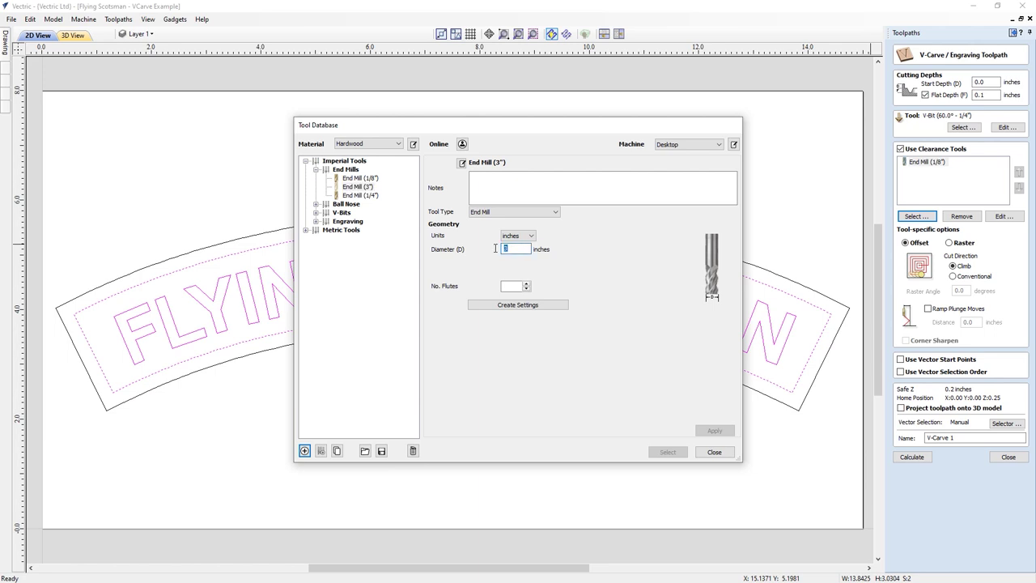
pyautogui.write('1/16')
pyautogui.press('Return')
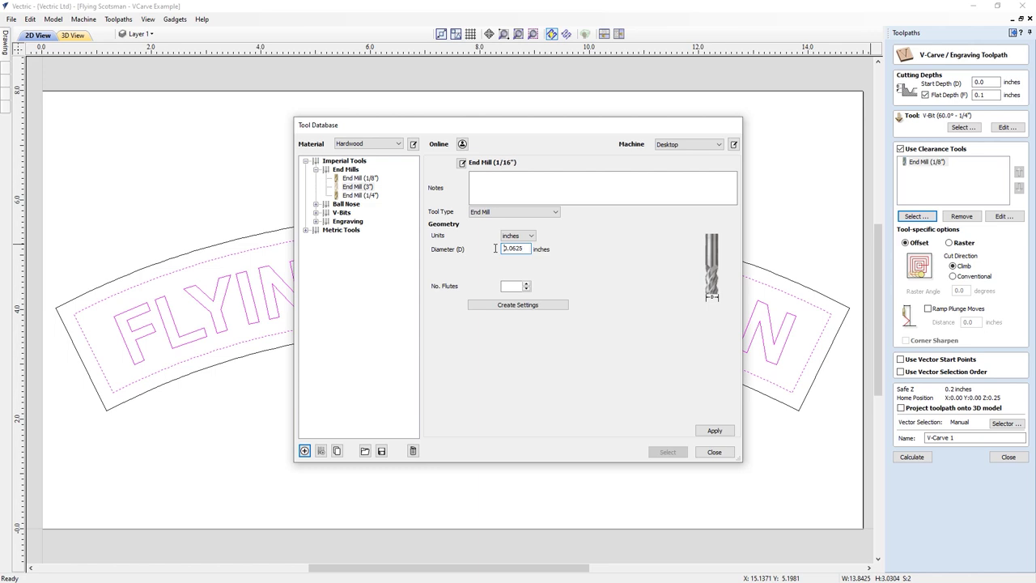
pyautogui.click(531, 306)
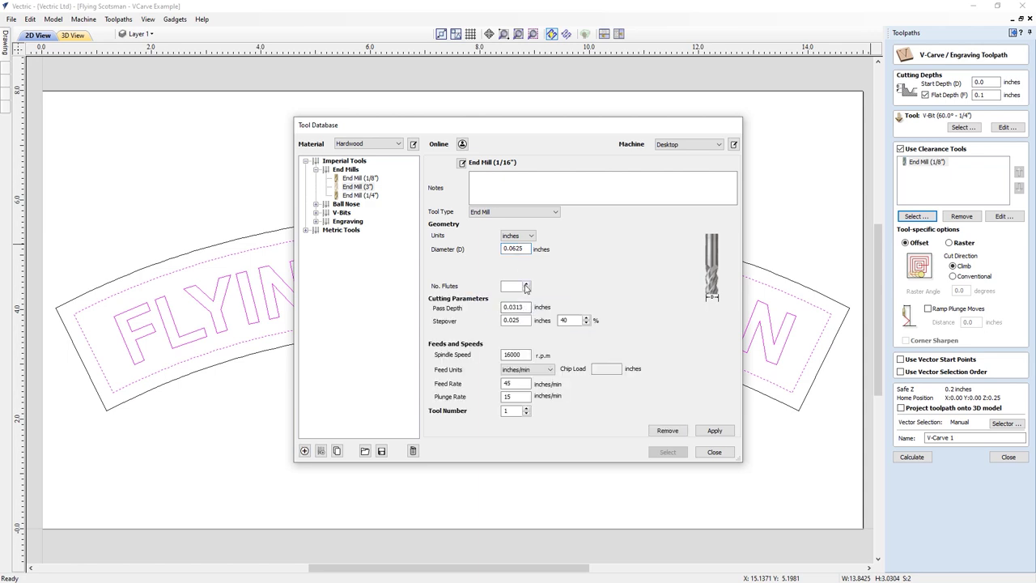
pyautogui.click(520, 306)
pyautogui.click(709, 432)
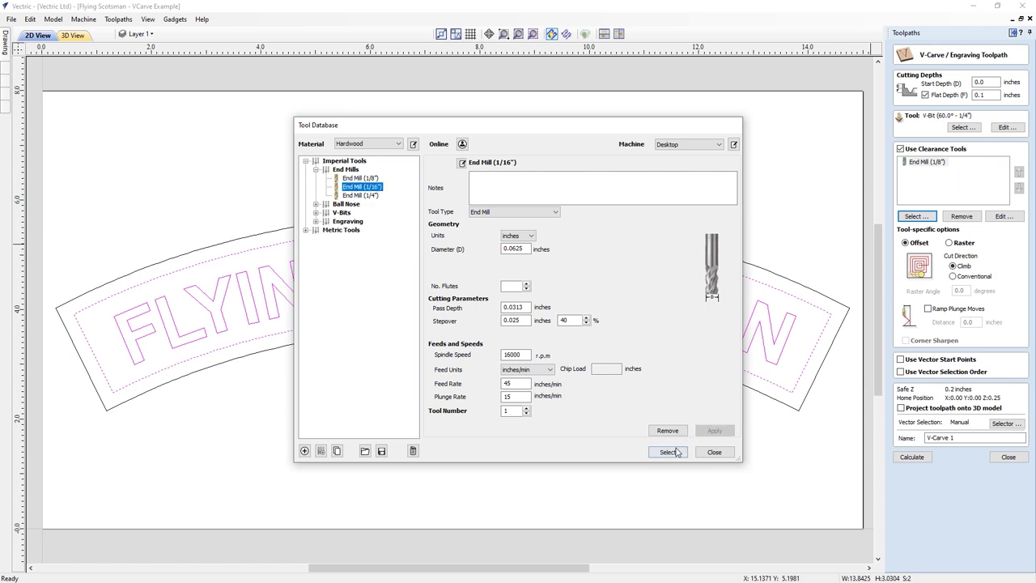
pyautogui.click(669, 452)
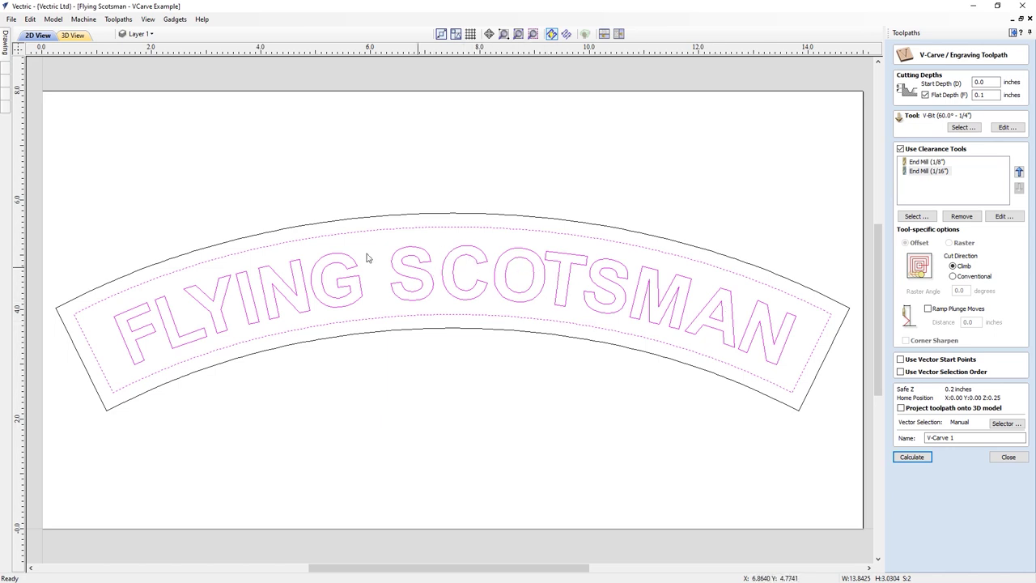
# Create a new end mill of 1/32 inch diameter with default cutting settings and add it as a clearance tool.
pyautogui.click(915, 217)
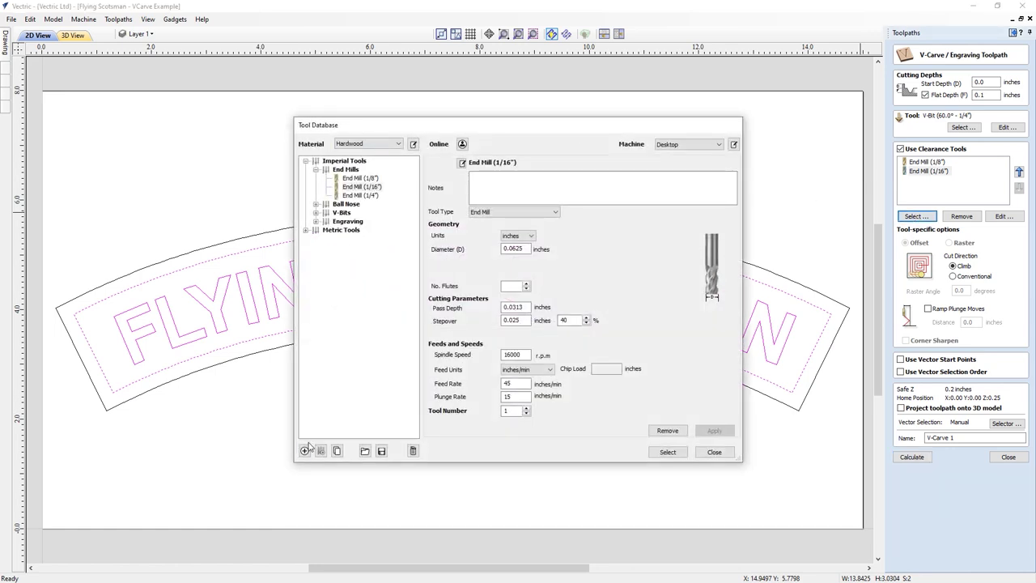
pyautogui.click(305, 450)
pyautogui.doubleClick(510, 249)
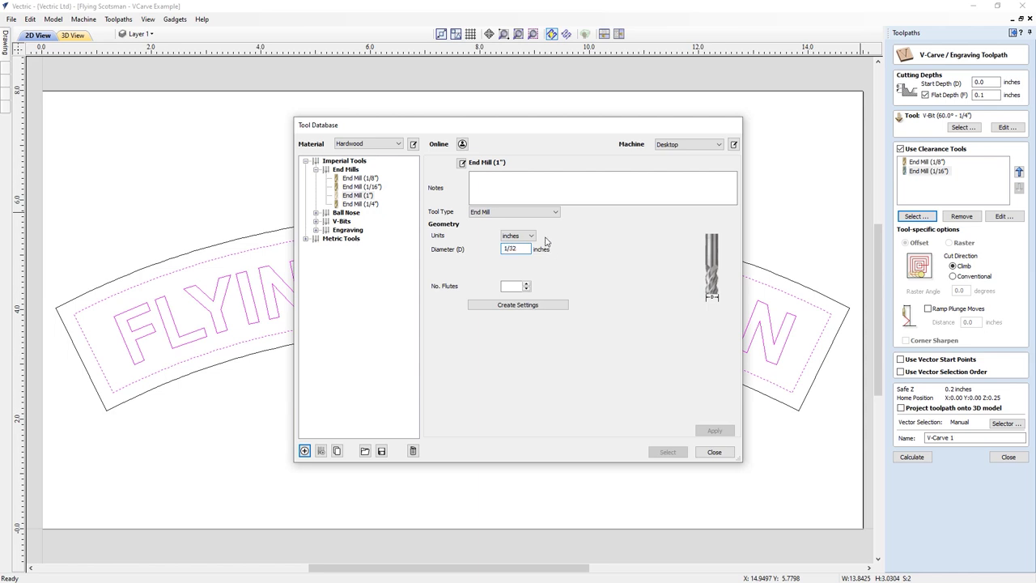
pyautogui.press('Return')
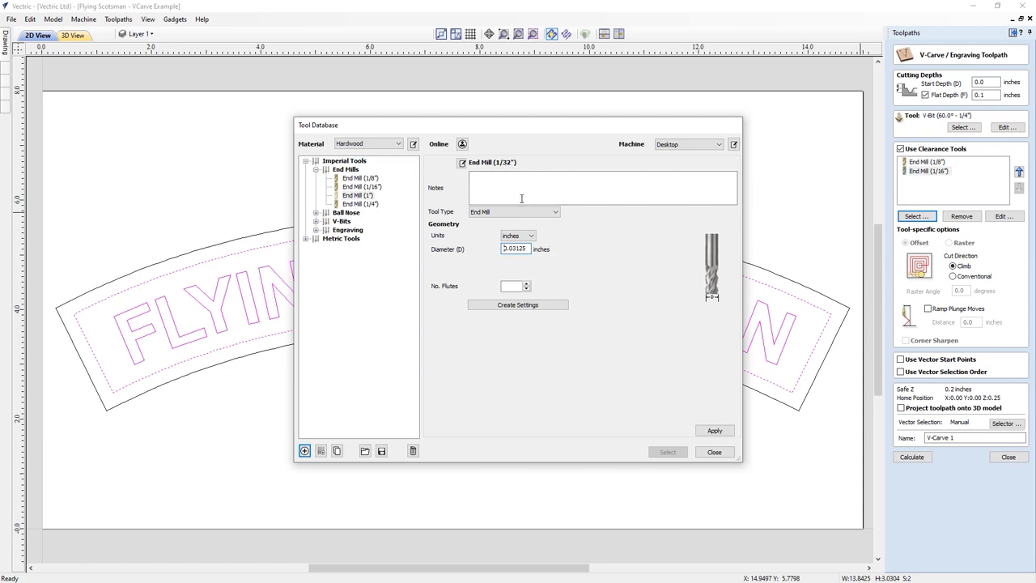
pyautogui.click(503, 307)
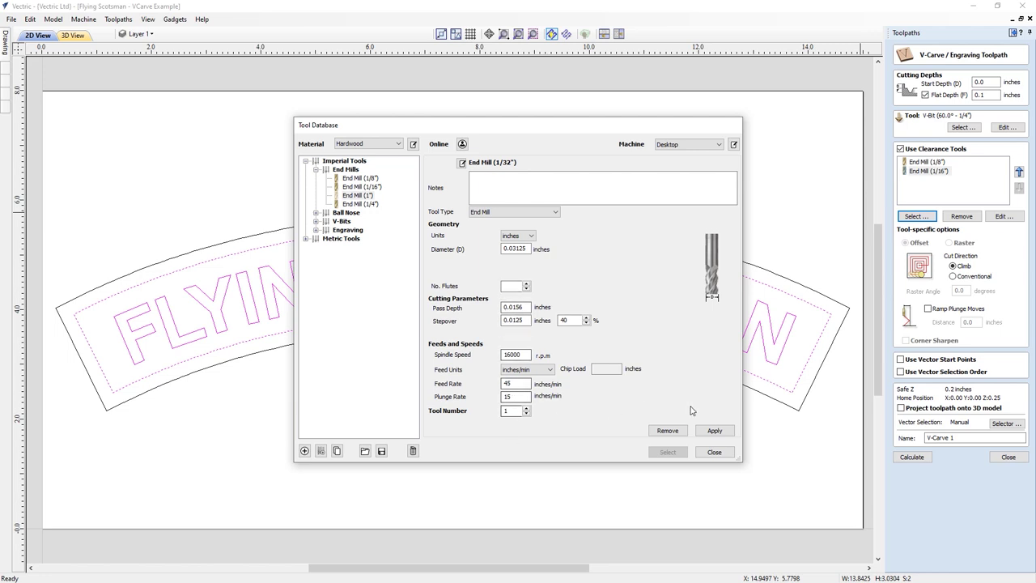
pyautogui.click(715, 430)
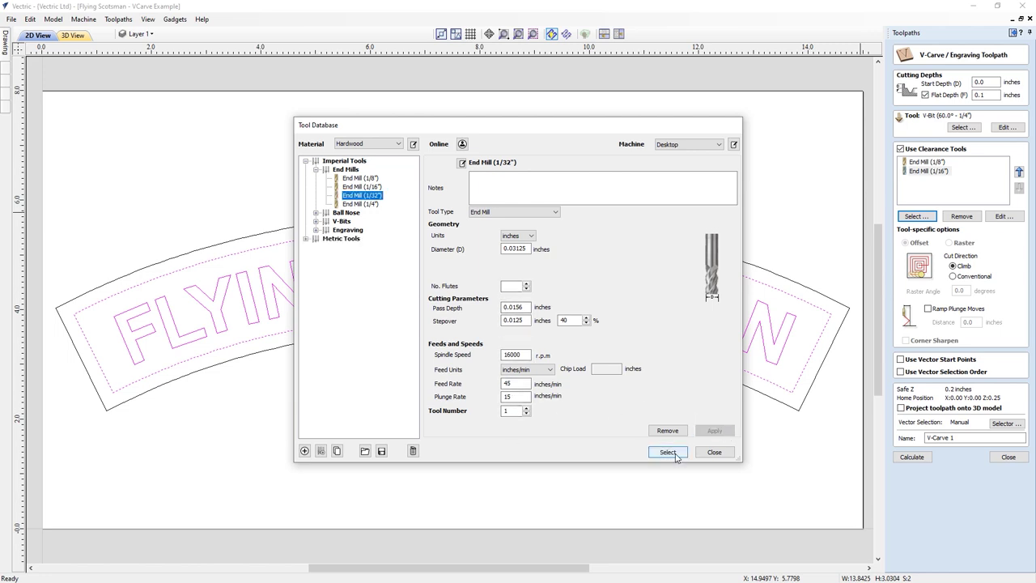
pyautogui.click(668, 451)
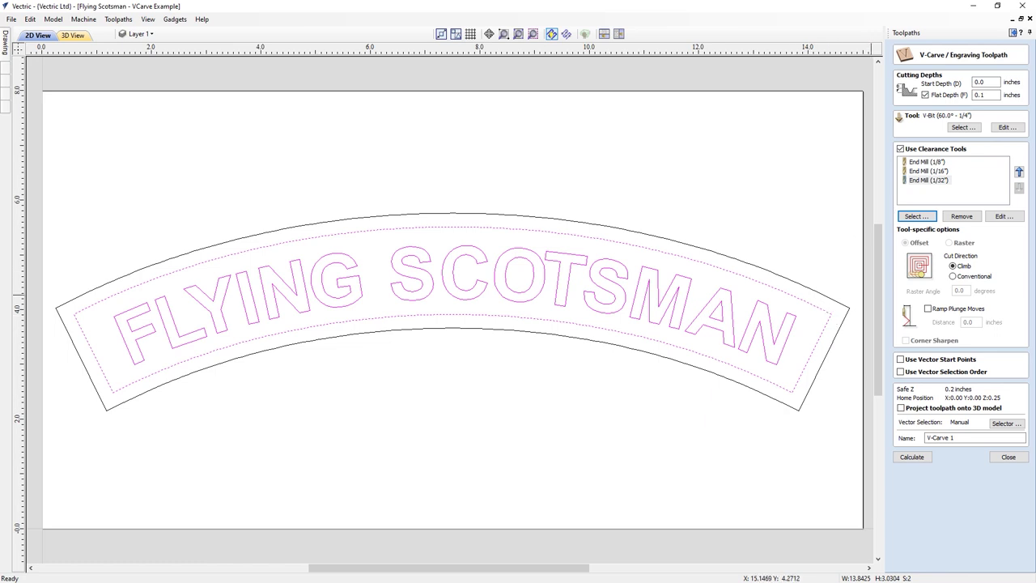
# Duplicate the V-Bit (60.0° - 1/4") in the tool database and set the copy's diameter to 0.125 inches.
pyautogui.click(912, 216)
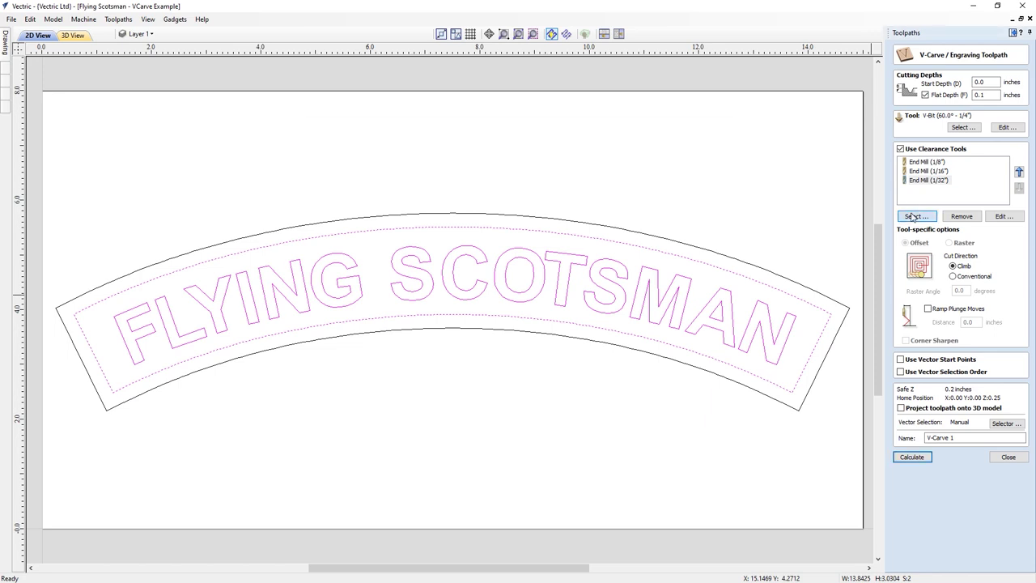
pyautogui.click(316, 221)
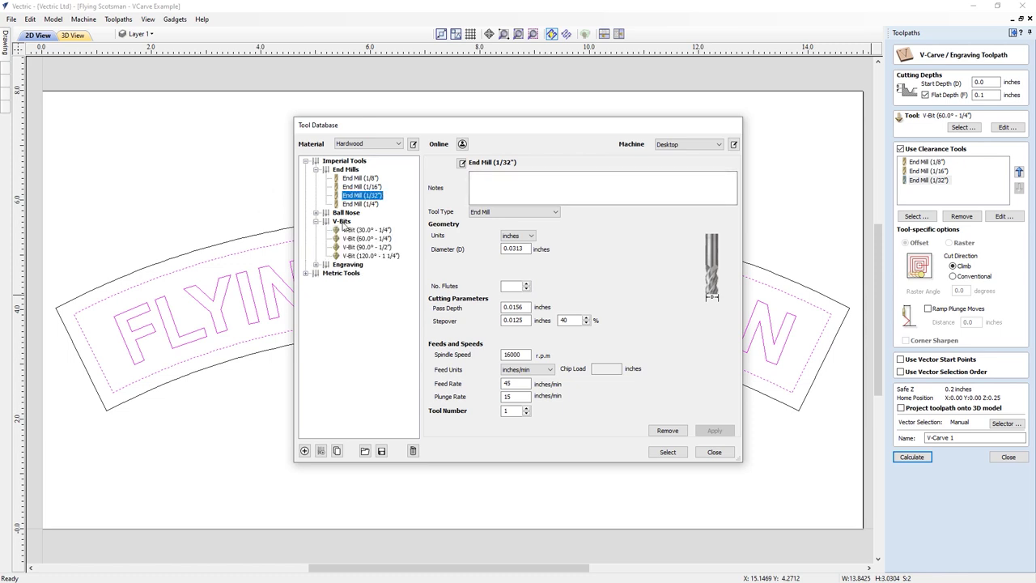
pyautogui.click(369, 239)
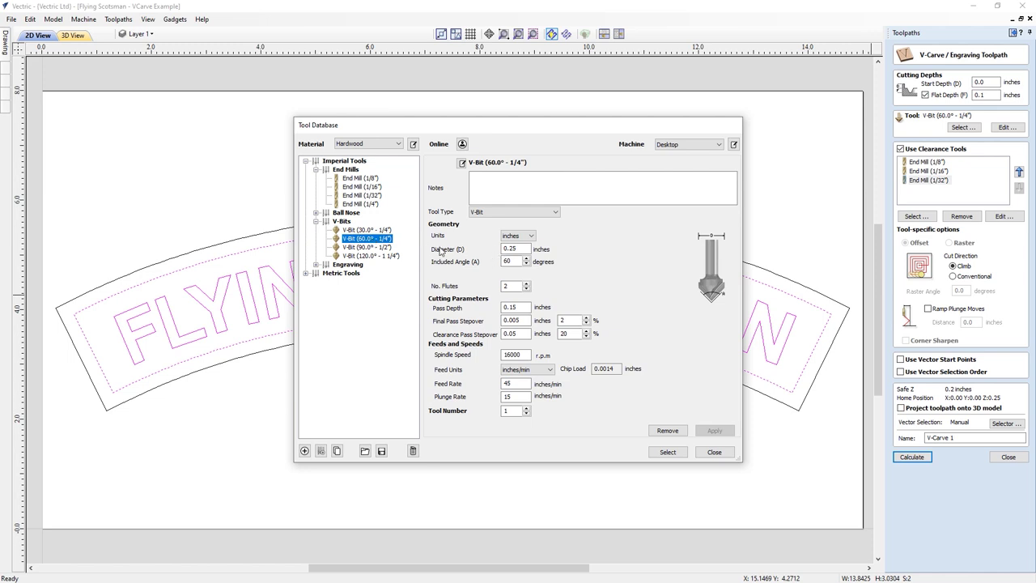
pyautogui.click(336, 451)
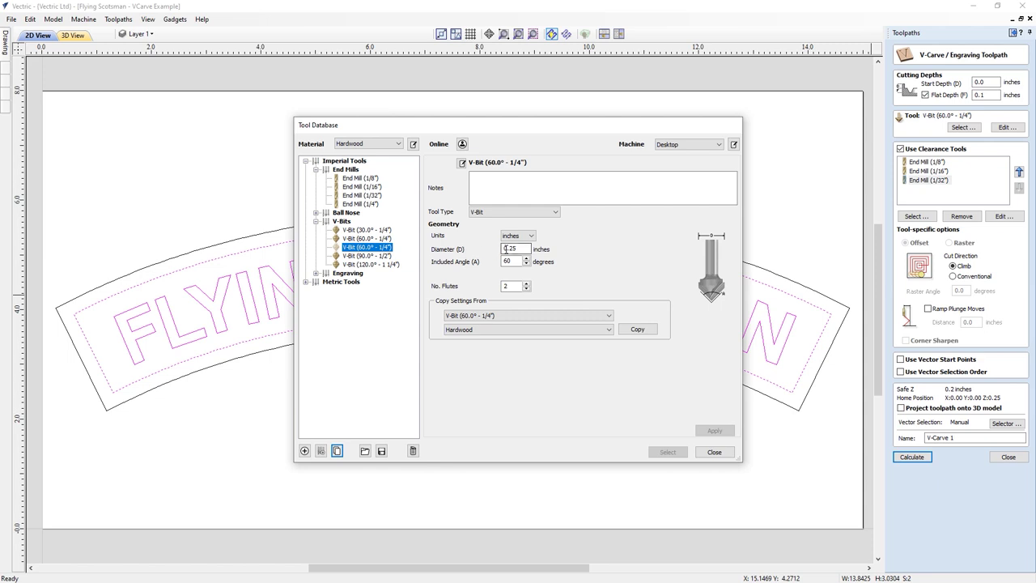
pyautogui.moveTo(527, 248); pyautogui.dragTo(489, 245)
pyautogui.write('0.125')
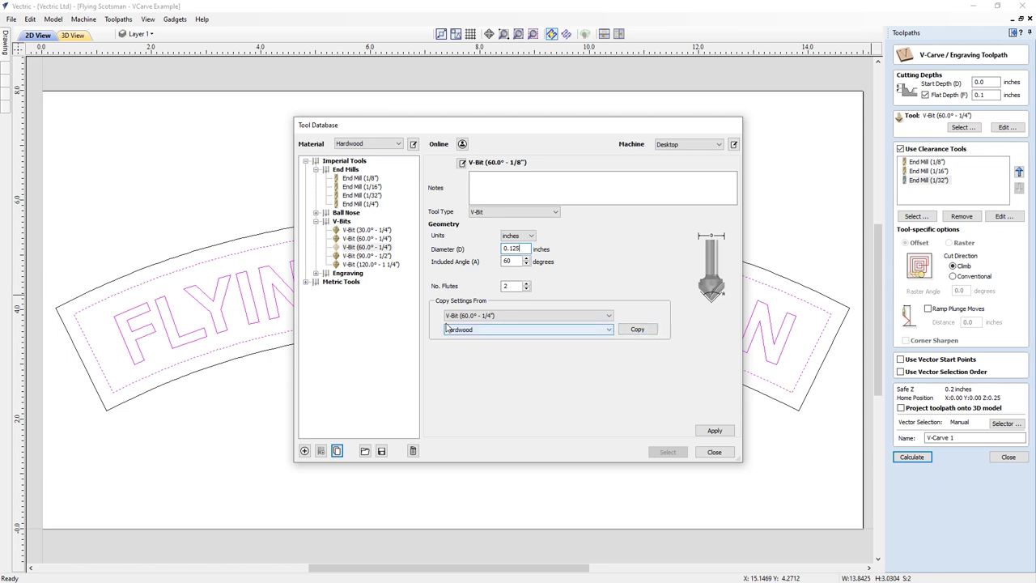
# Copy the Hardwood cutting settings to the 1/8" V-bit with a 0.108 inch pass depth and add it as a clearance tool.
pyautogui.click(635, 330)
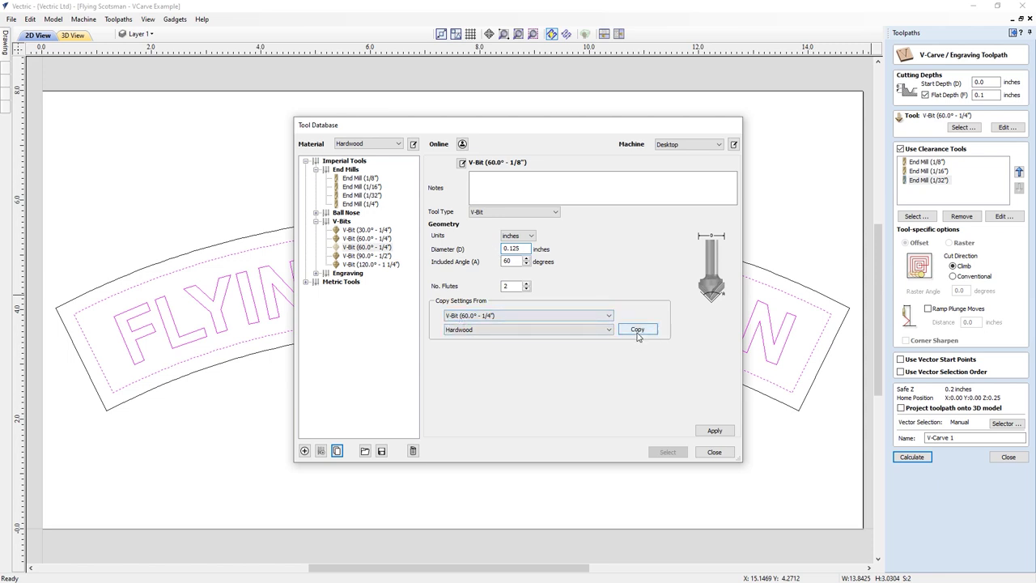
pyautogui.click(526, 309)
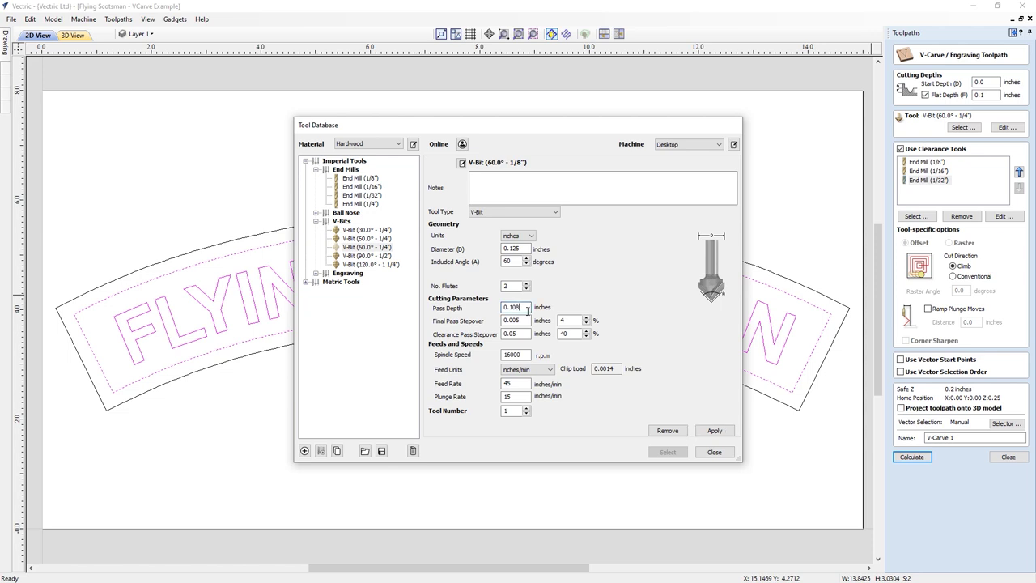
pyautogui.click(715, 430)
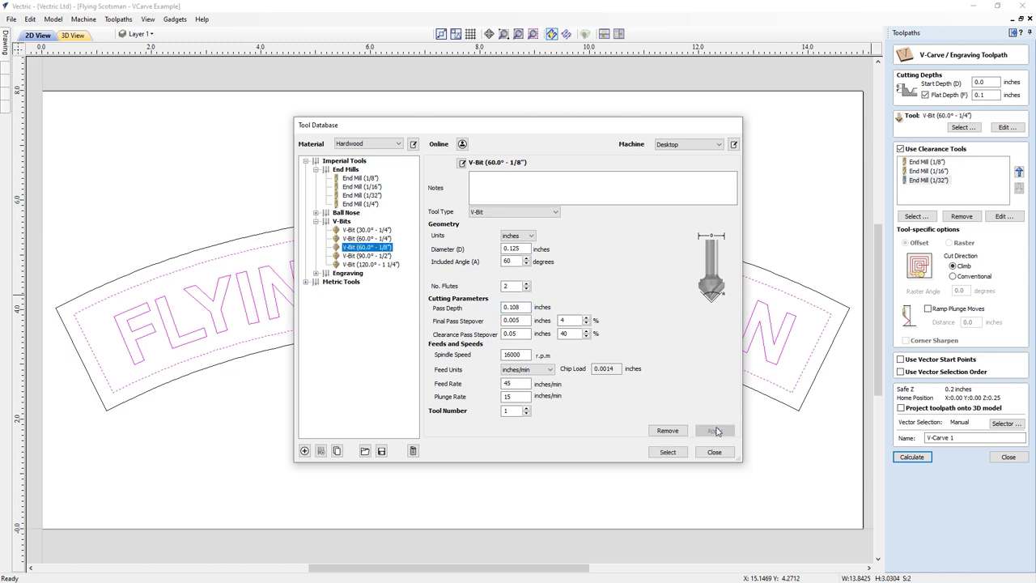
pyautogui.click(665, 453)
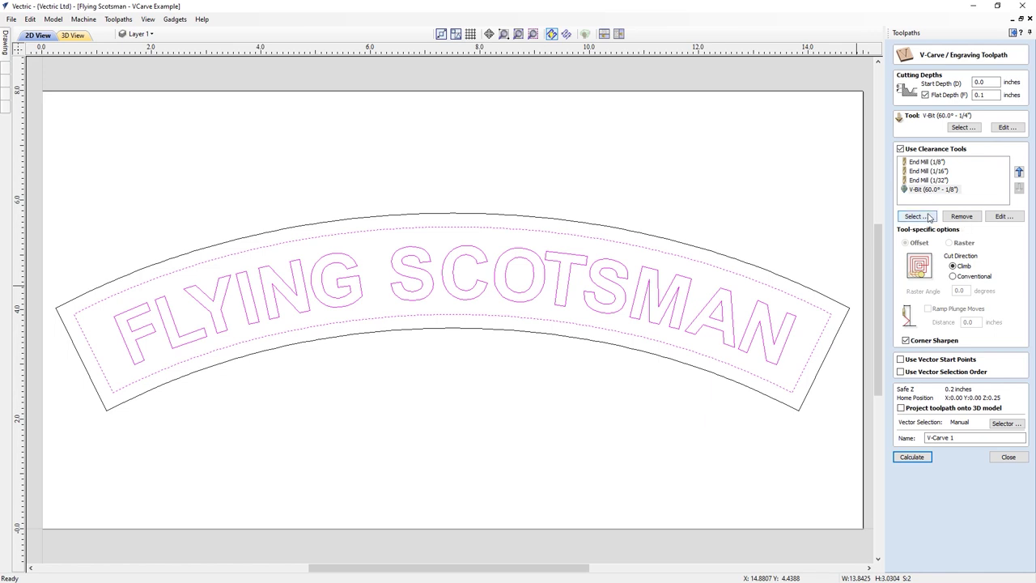
# Move the V-Bit (60.0° - 1/8") to the first place in the clearance tool order and back to the last.
pyautogui.click(932, 191)
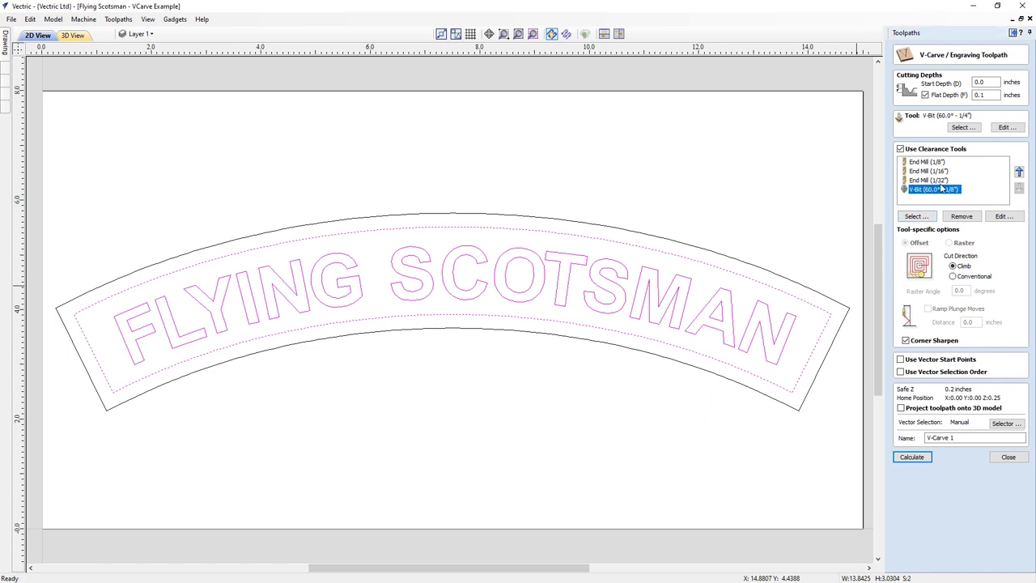
pyautogui.click(1018, 172)
pyautogui.click(1018, 172)
pyautogui.click(1018, 173)
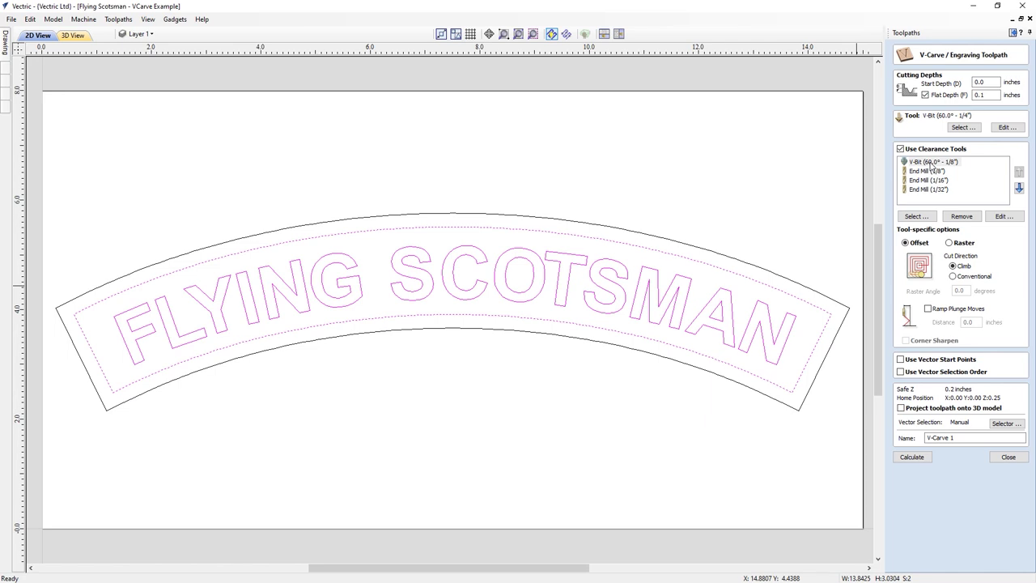
pyautogui.click(933, 167)
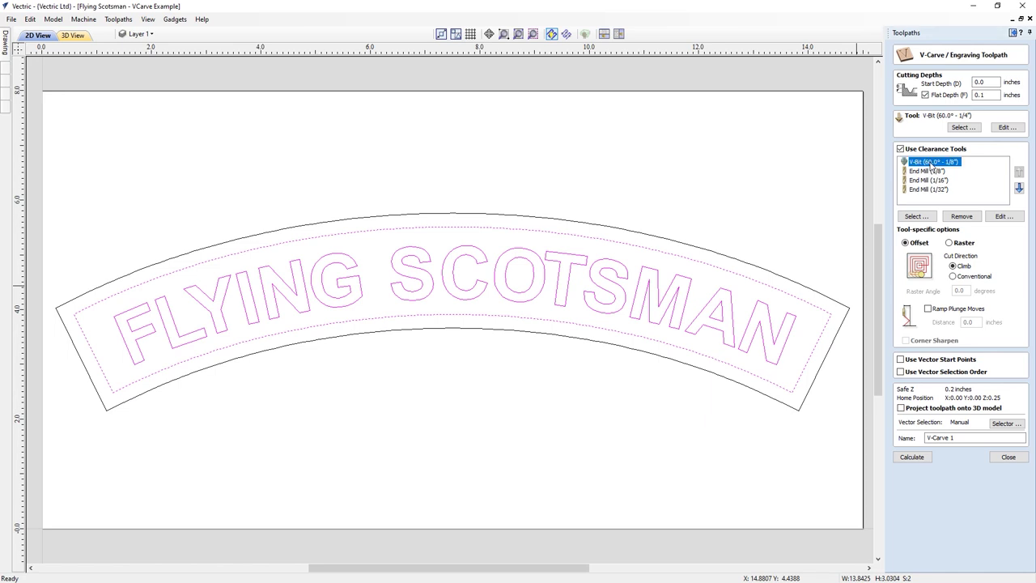
pyautogui.click(1019, 188)
pyautogui.click(1019, 188)
pyautogui.click(1019, 188)
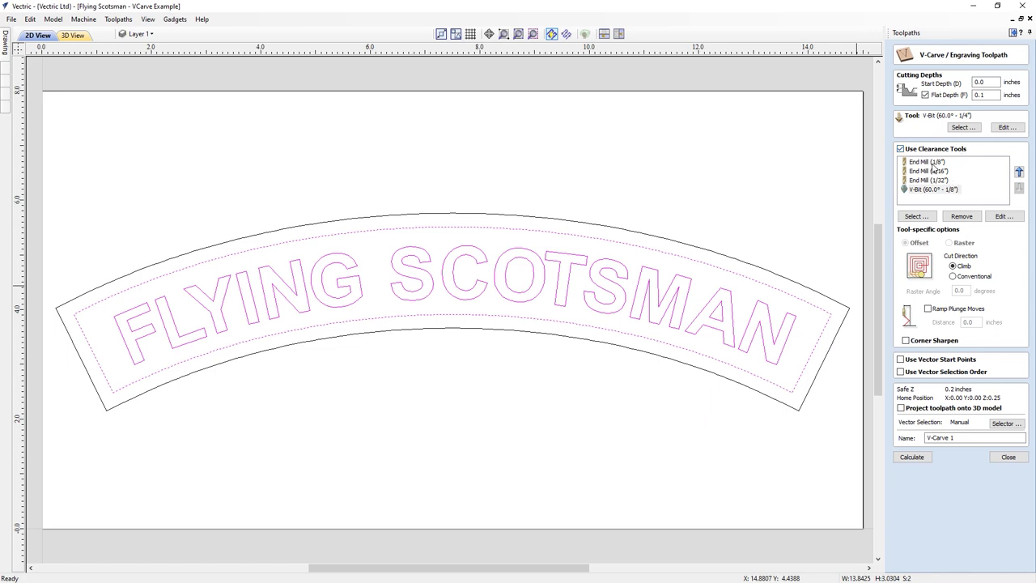
# Enable ramp plunge moves with a ramp distance for the End Mill (1/8") clearance tool and calculate the V-Carve 1 toolpaths.
pyautogui.click(932, 164)
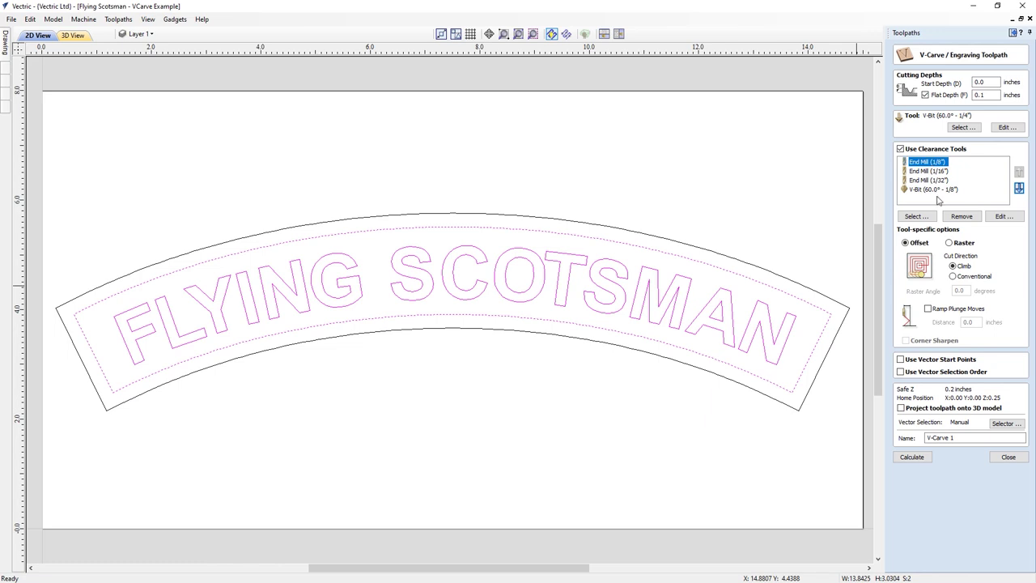
pyautogui.click(932, 310)
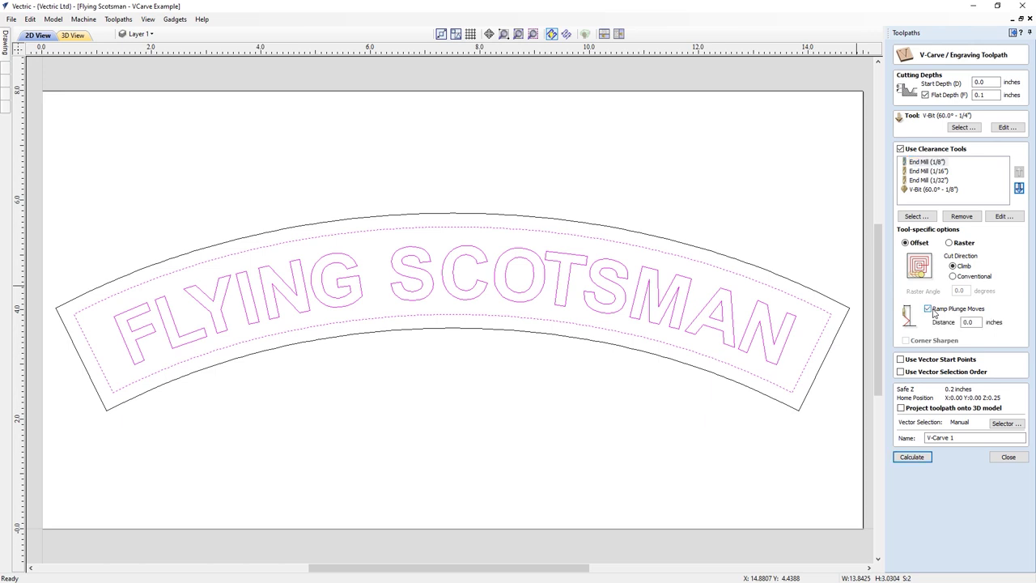
pyautogui.doubleClick(976, 323)
pyautogui.write('0')
pyautogui.click(912, 457)
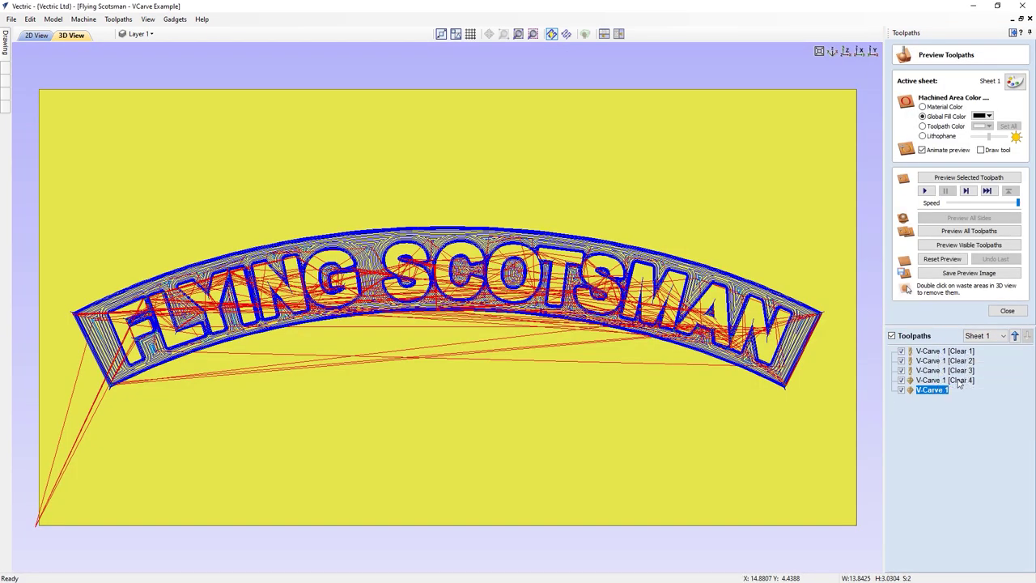
# Preview the V-Carve 1 [Clear 1] toolpath followed by the V-Carve 1 [Clear 2] toolpath.
pyautogui.moveTo(933, 396)
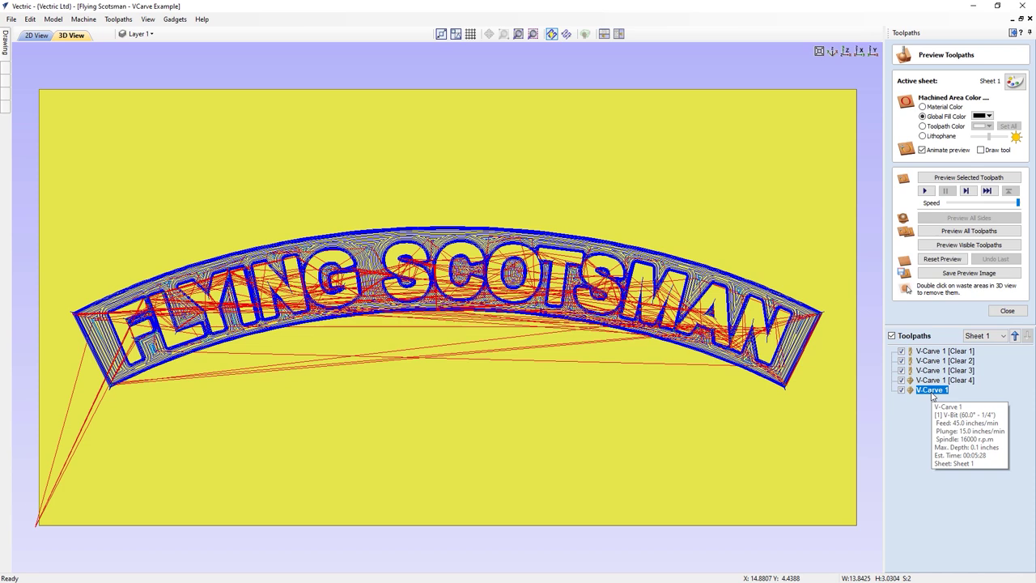
pyautogui.click(930, 352)
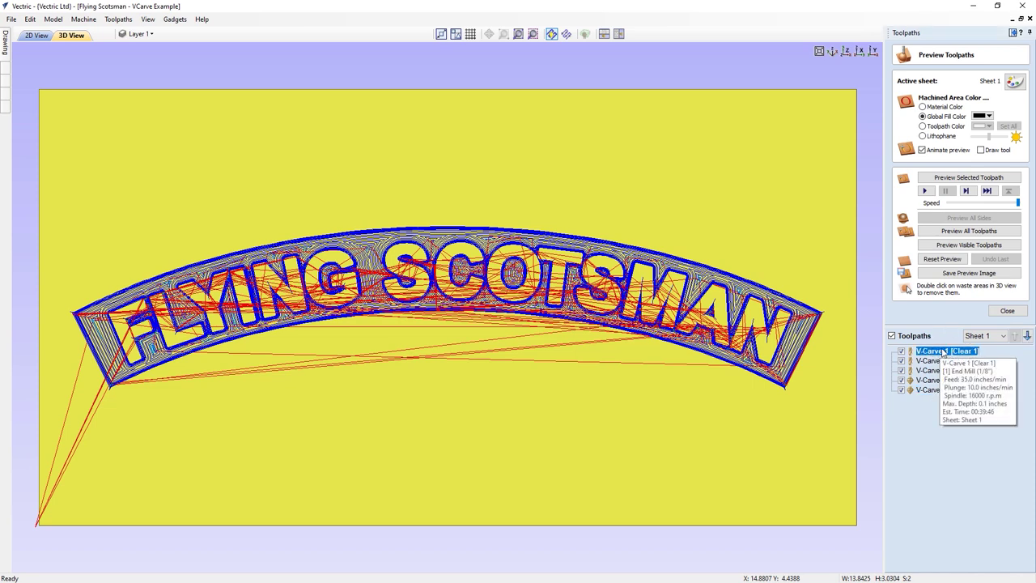
pyautogui.click(956, 179)
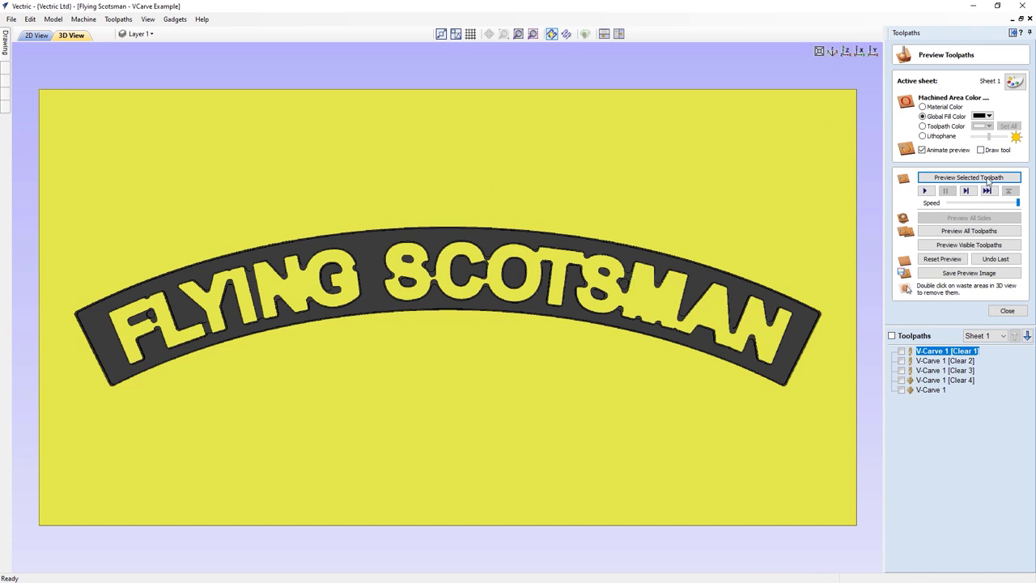
pyautogui.moveTo(937, 363)
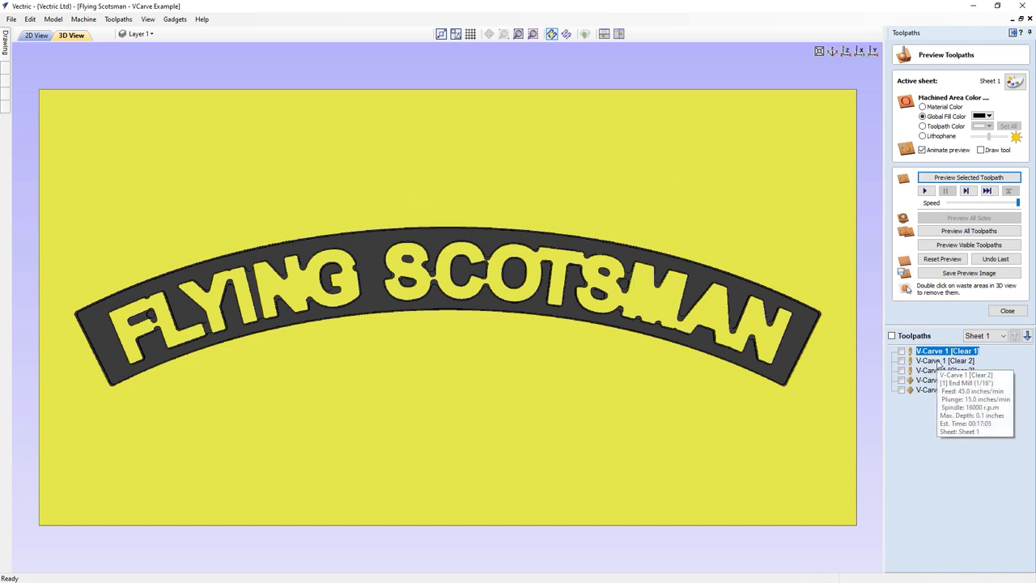
pyautogui.click(939, 362)
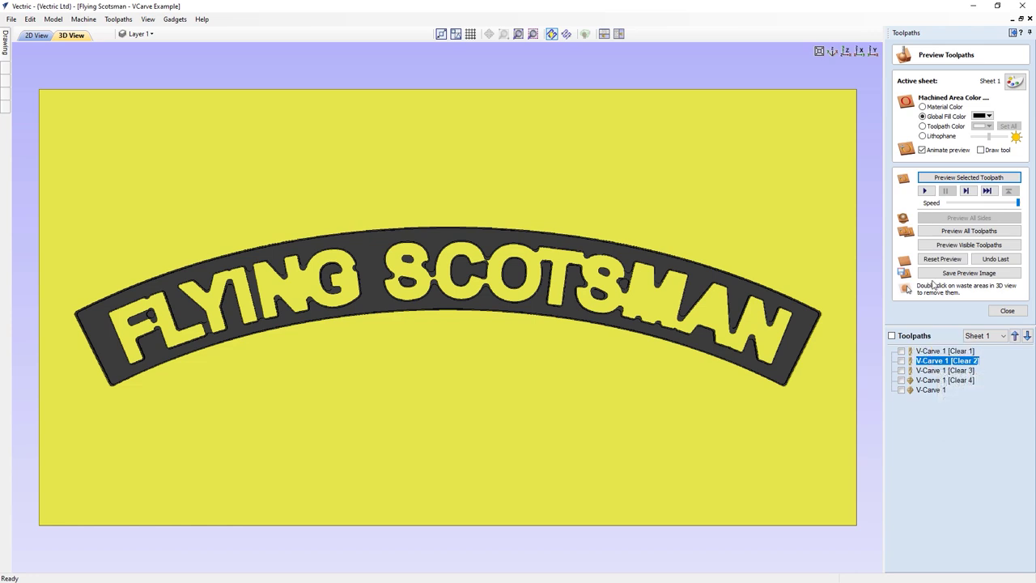
pyautogui.click(948, 180)
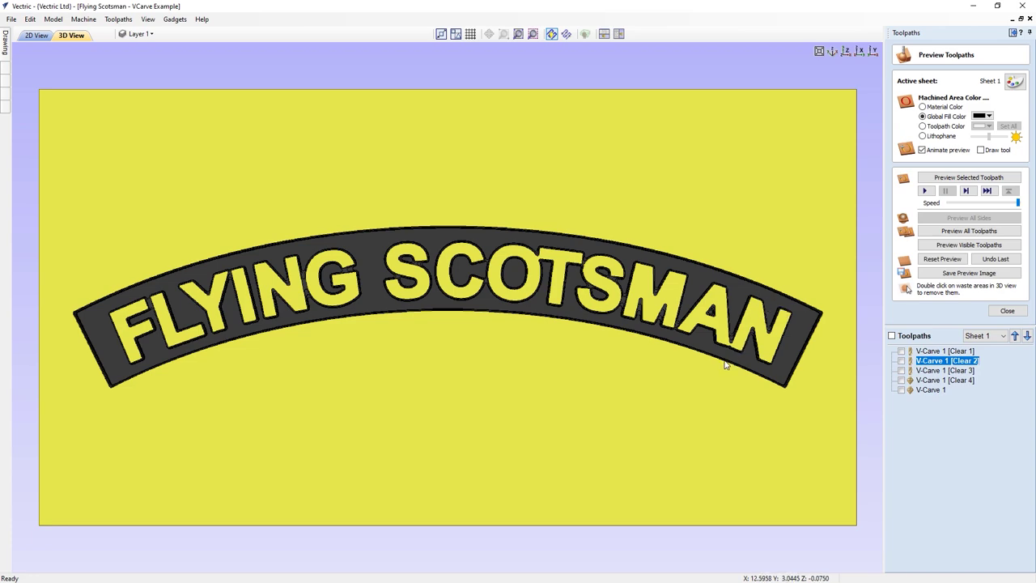
# Preview the V-Carve 1 [Clear 3] and [Clear 4] toolpaths close up around the letters S and M.
pyautogui.moveTo(726, 340); pyautogui.dragTo(420, 267, button='middle')
pyautogui.scroll(3, 676, 329)
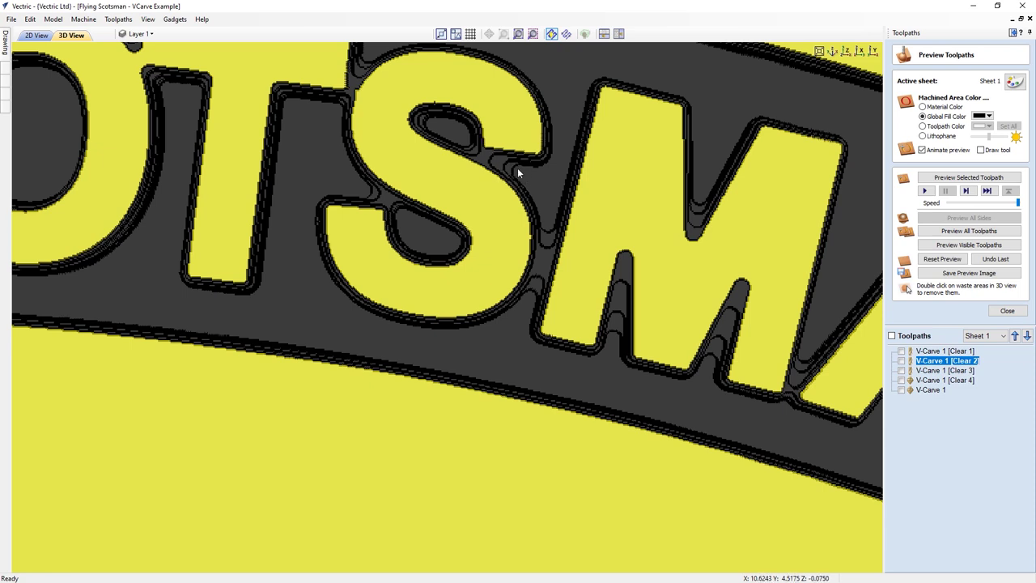
pyautogui.click(944, 372)
pyautogui.click(960, 179)
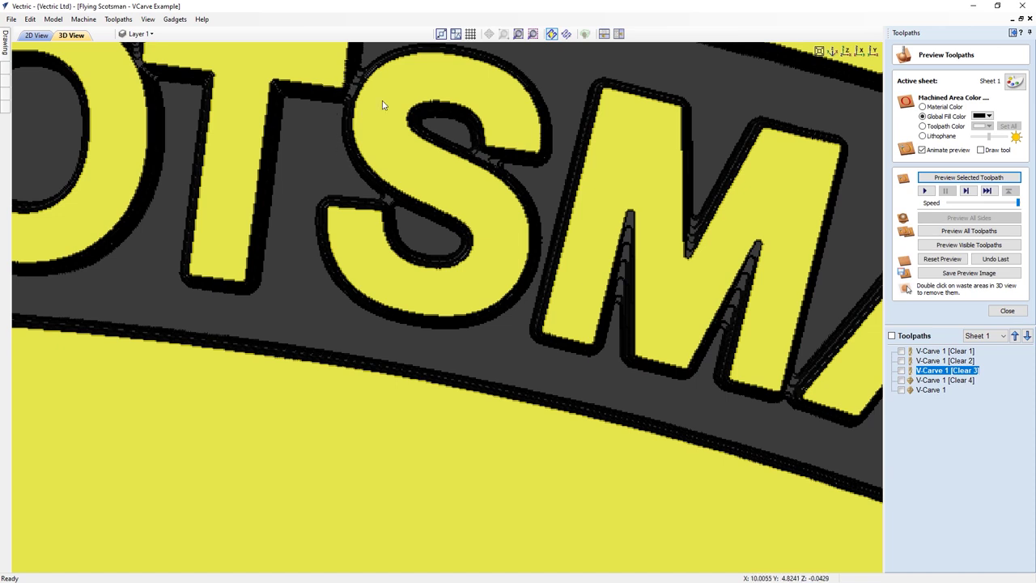
pyautogui.click(936, 382)
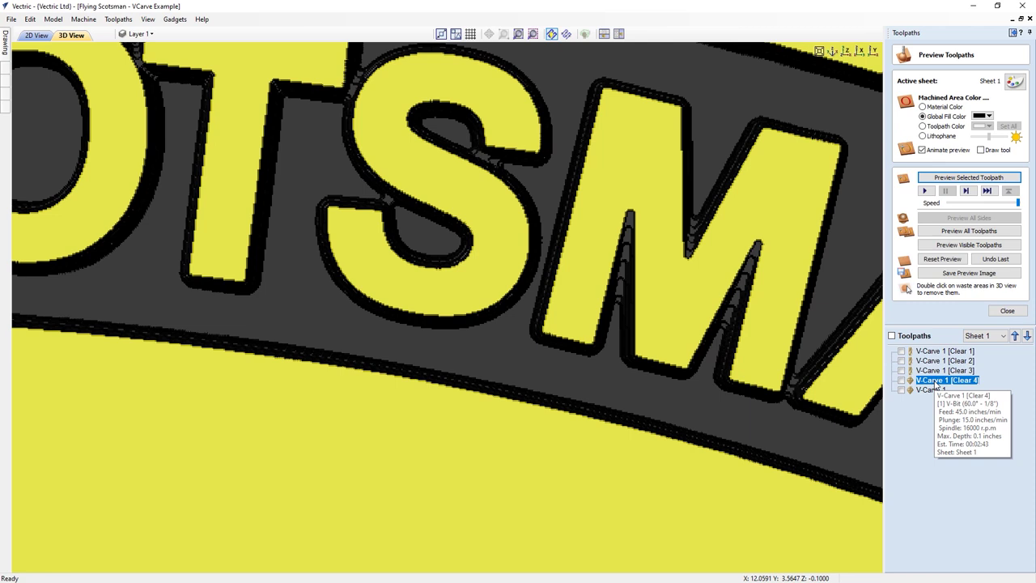
pyautogui.click(952, 178)
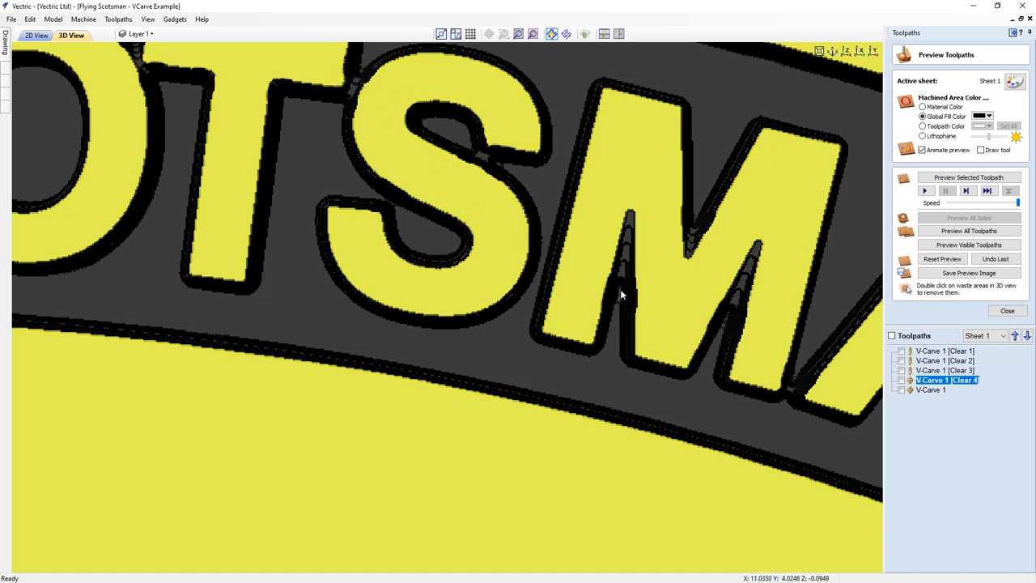
# Preview the final V-Carve 1 toolpath and inspect the finished carving across the whole sign.
pyautogui.click(930, 390)
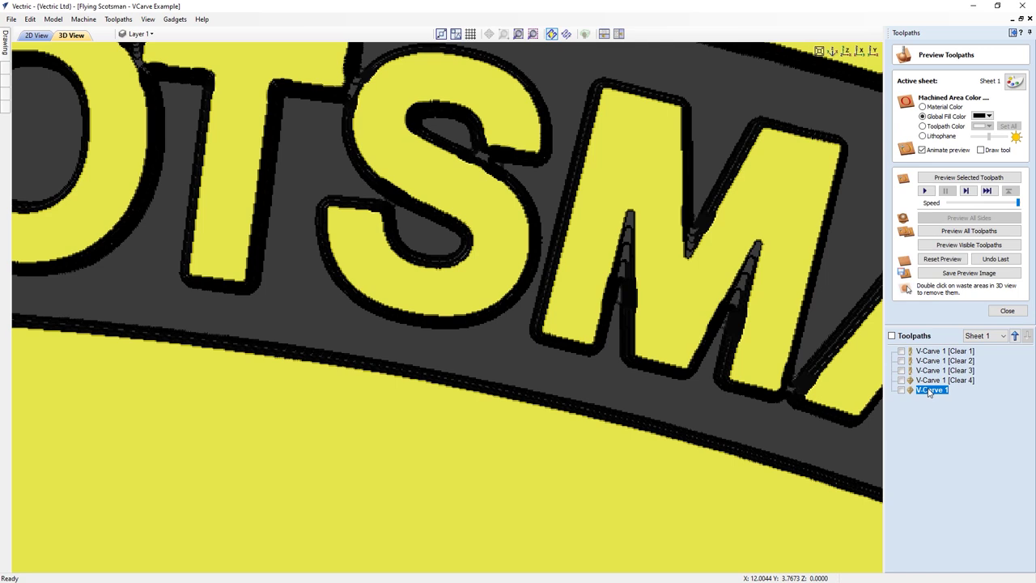
pyautogui.click(948, 177)
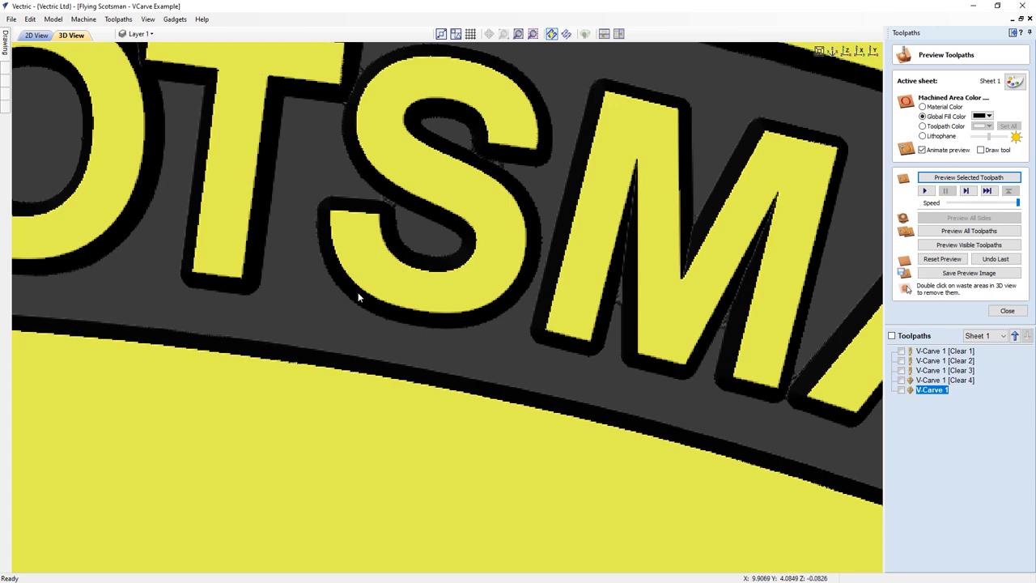
pyautogui.moveTo(253, 281); pyautogui.dragTo(861, 370, button='middle')
pyautogui.moveTo(124, 181); pyautogui.dragTo(389, 291, button='middle')
pyautogui.scroll(-3, 386, 294)
pyautogui.scroll(-5, 409, 295)
pyautogui.scroll(4, 453, 295)
pyautogui.scroll(-1, 508, 296)
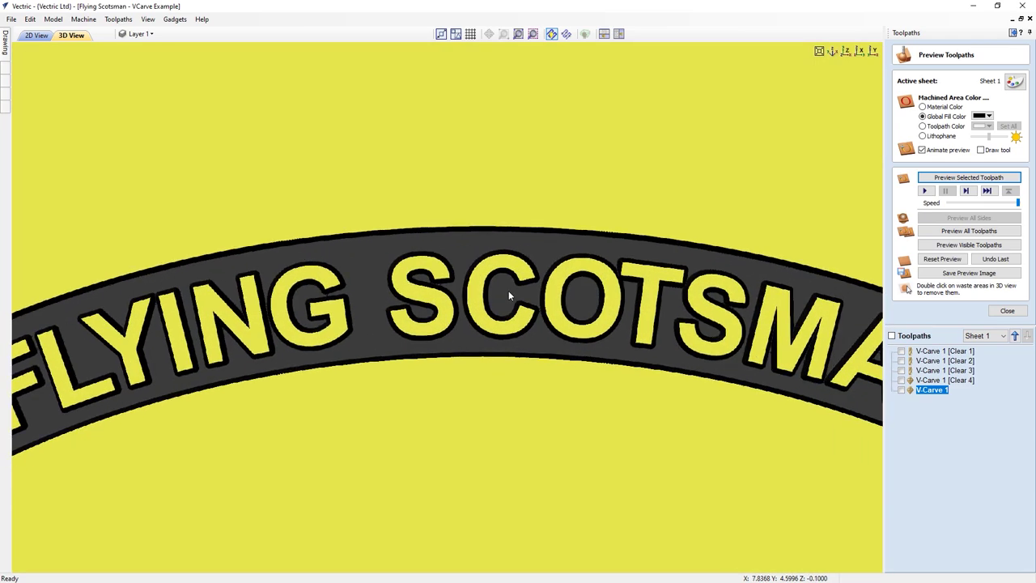
pyautogui.scroll(-3, 508, 296)
pyautogui.scroll(2, 512, 292)
pyautogui.scroll(-1, 518, 276)
pyautogui.scroll(1, 518, 276)
pyautogui.scroll(-2, 518, 275)
pyautogui.scroll(3, 520, 276)
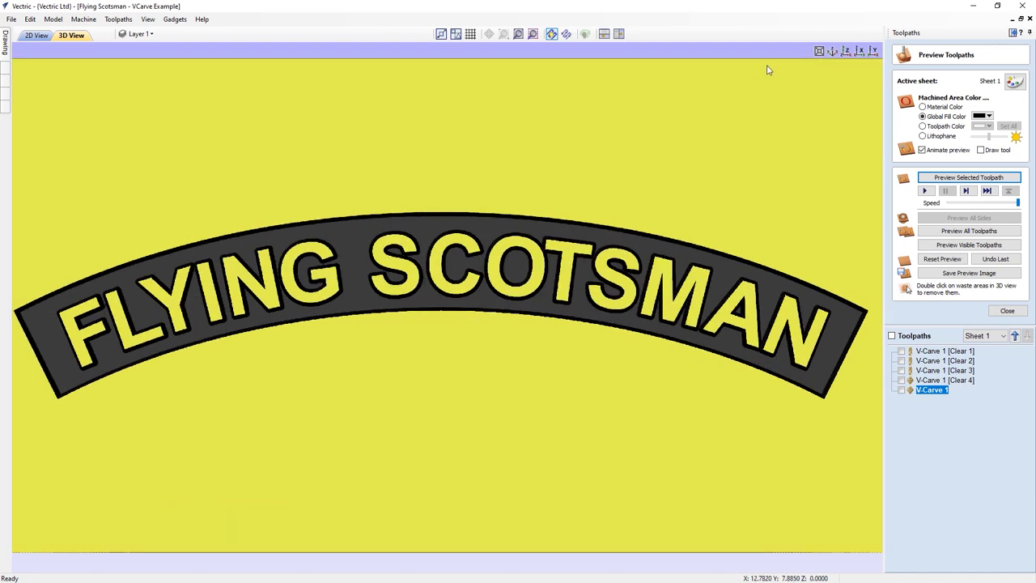
pyautogui.click(849, 53)
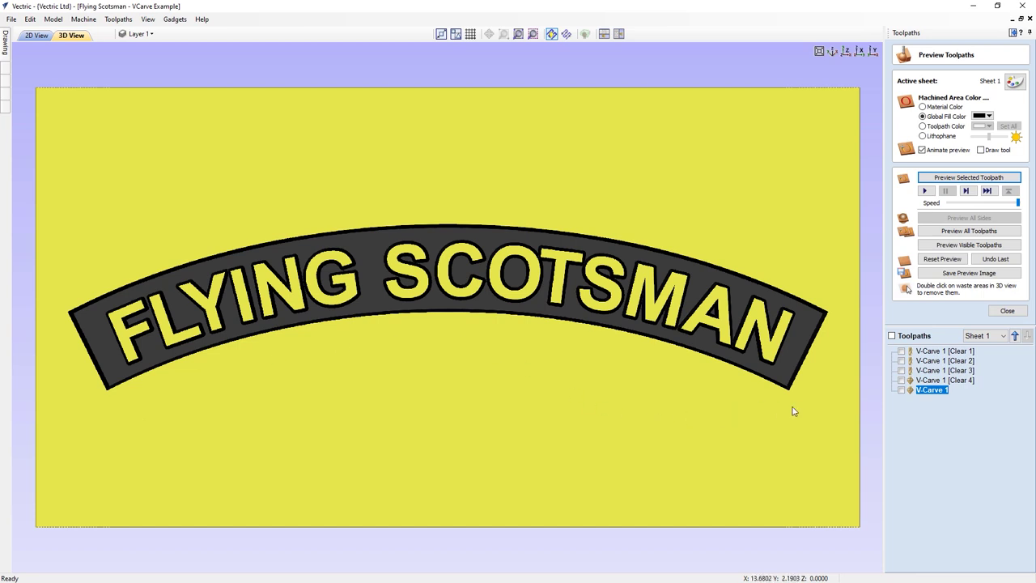
# Close the toolpath preview and select the sign's outer border vector in the 2D view.
pyautogui.press('Tab')
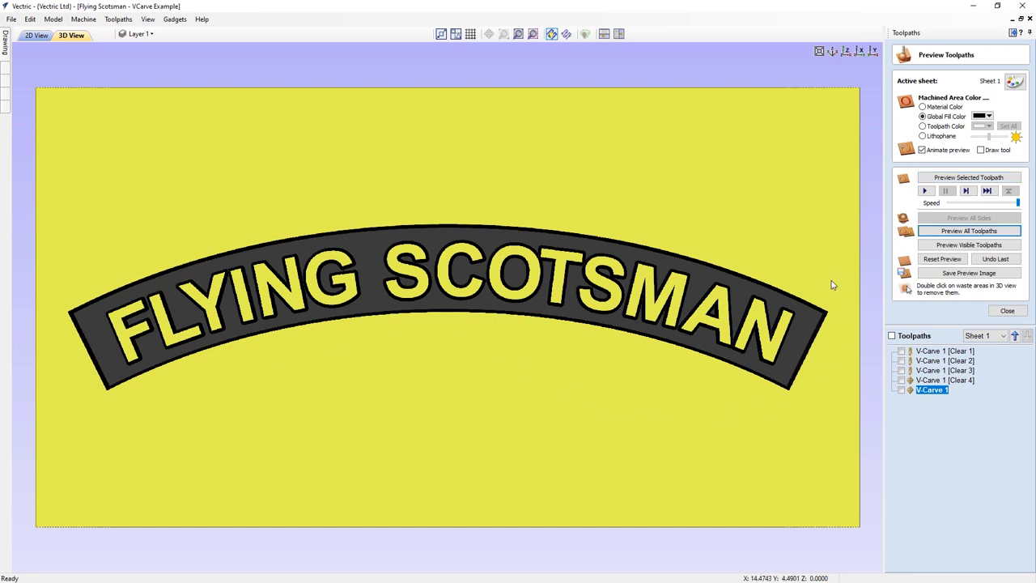
pyautogui.click(1008, 312)
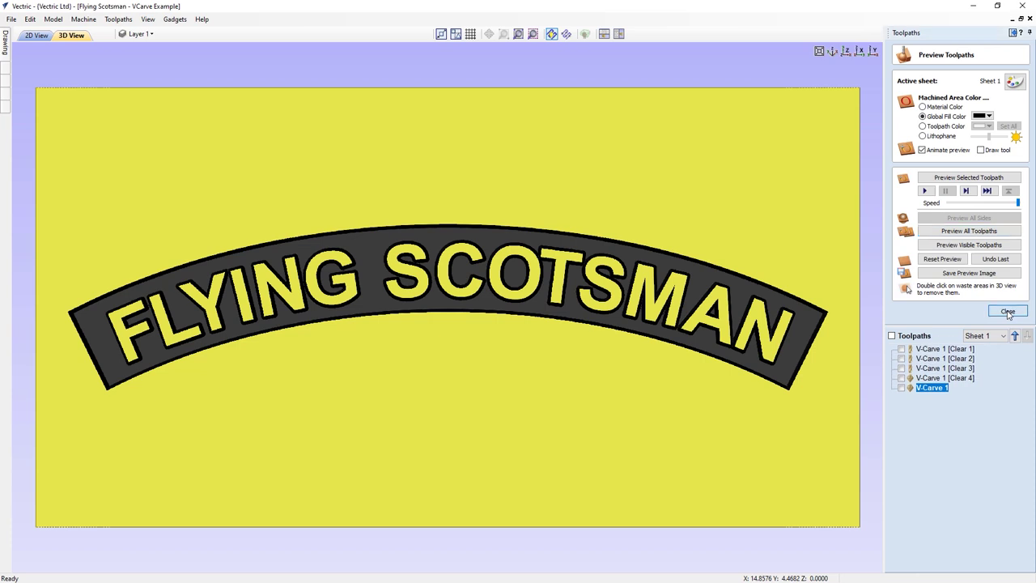
pyautogui.click(37, 34)
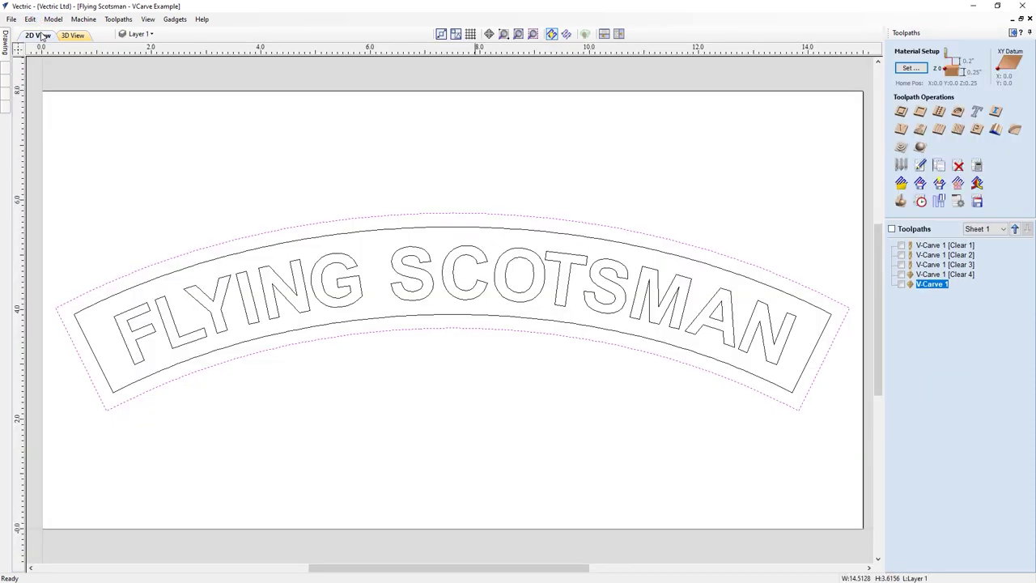
pyautogui.click(518, 217)
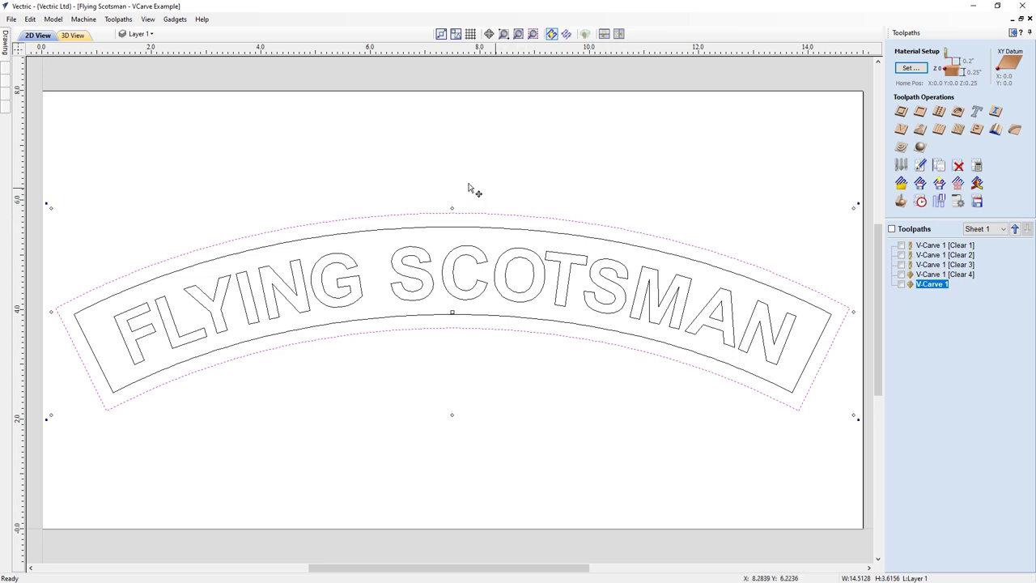
# Calculate a 2D profile toolpath outside the sign's outer border with a 0.25-inch cut depth and the End Mill (1/8").
pyautogui.click(902, 113)
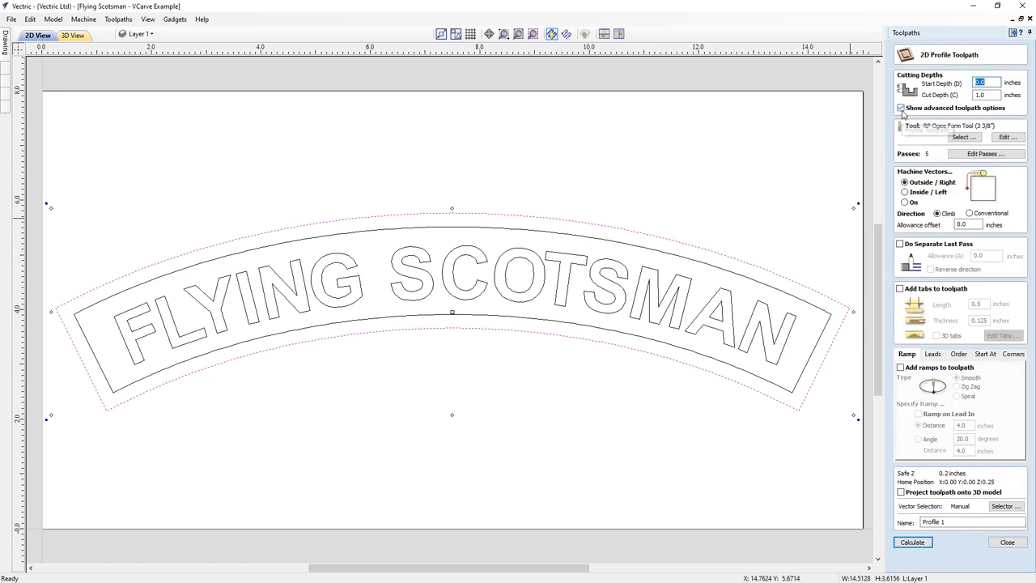
pyautogui.click(970, 95)
pyautogui.click(963, 137)
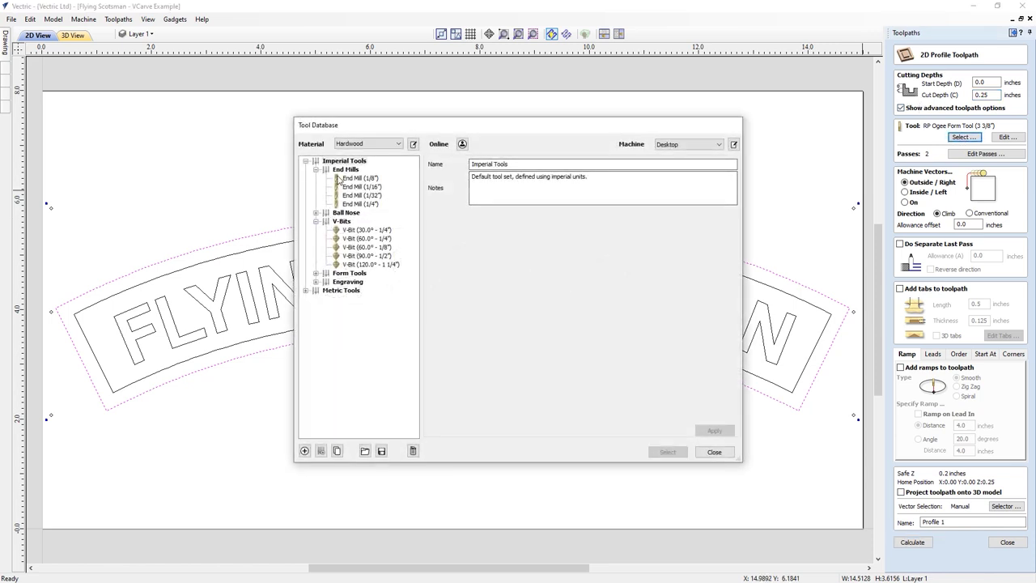
pyautogui.click(360, 178)
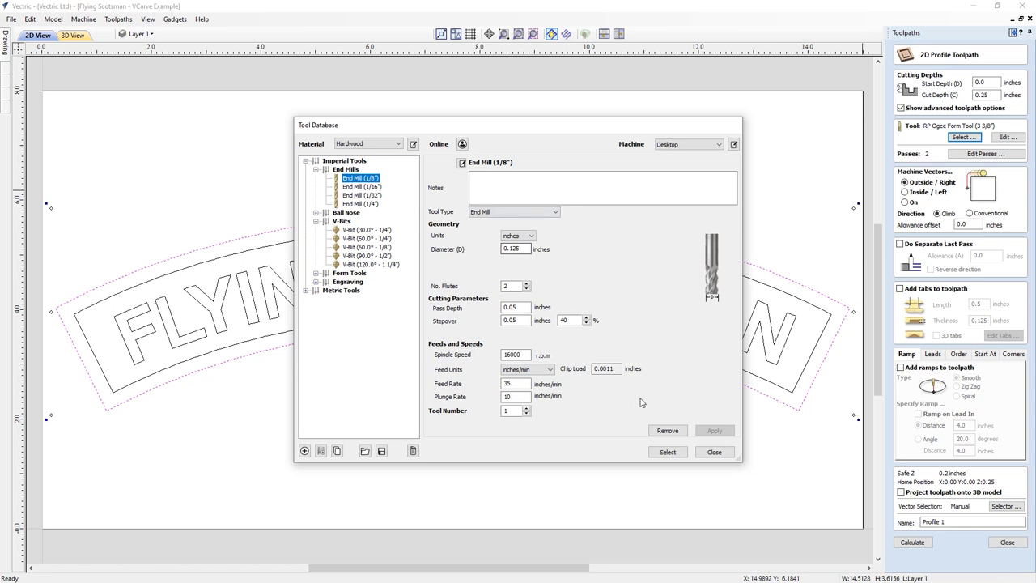
pyautogui.click(666, 451)
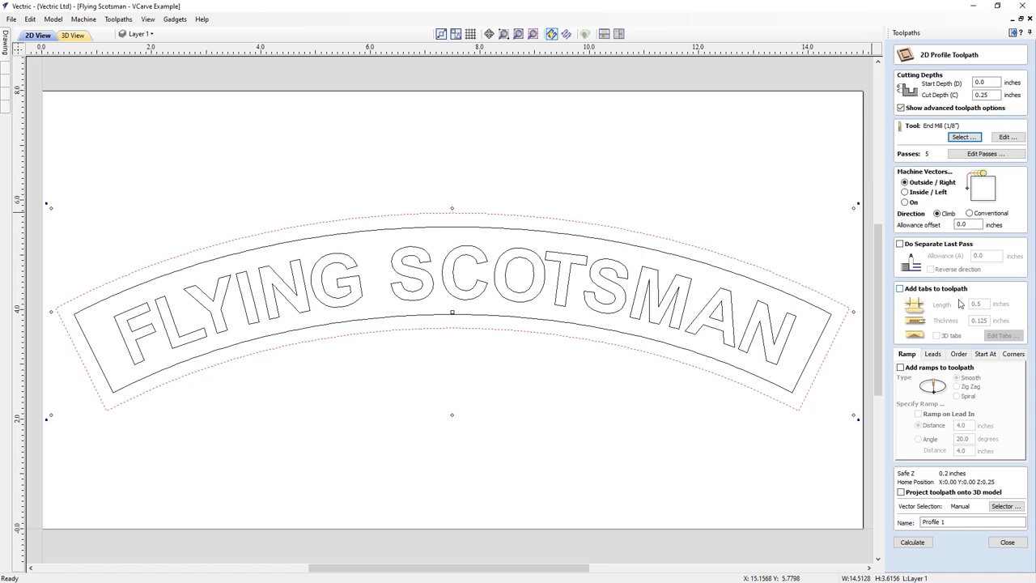
pyautogui.click(915, 542)
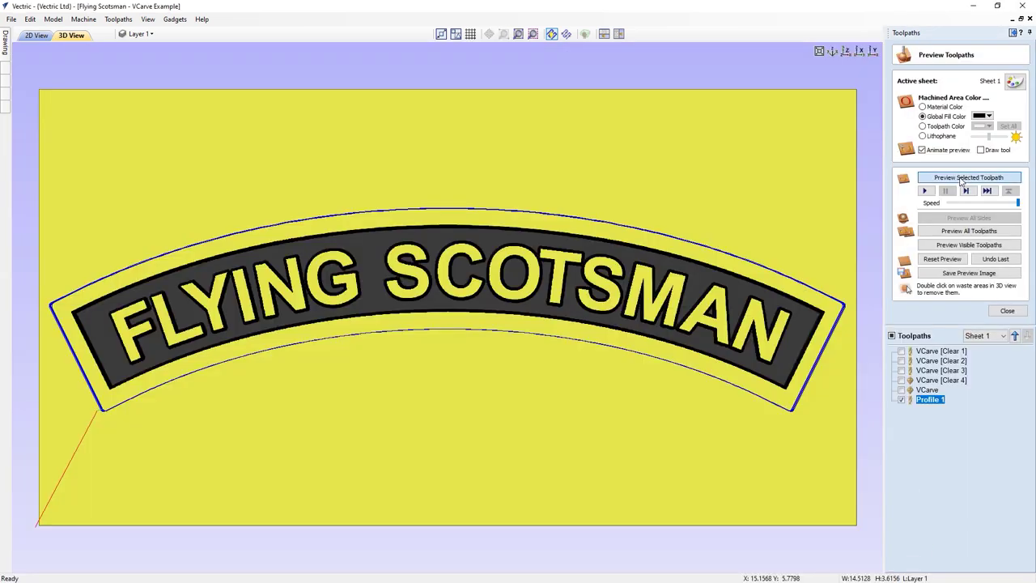
# Preview the Profile 1 toolpath, remove the surrounding waste material, and inspect the cut-out sign at an angle.
pyautogui.click(961, 179)
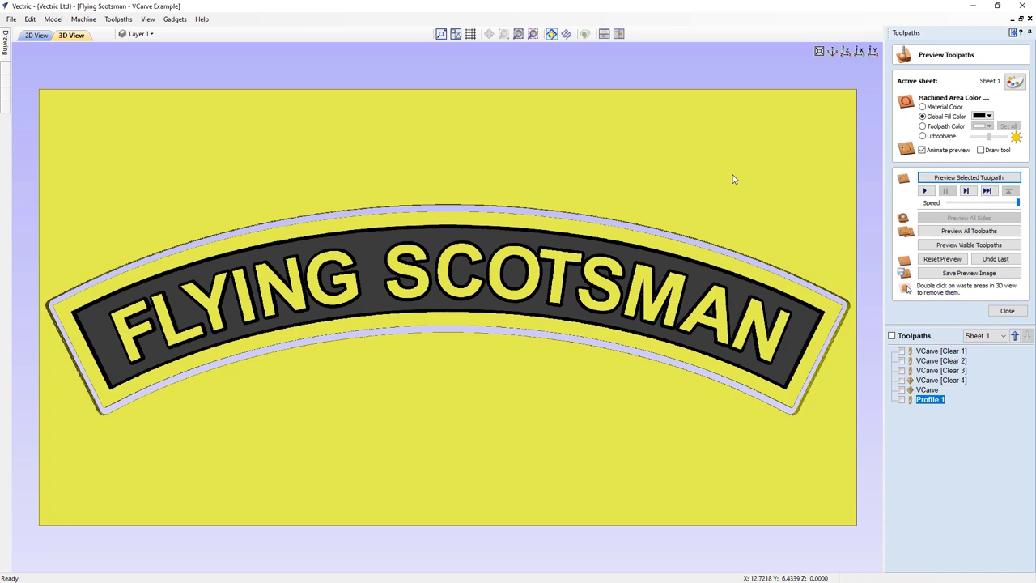
pyautogui.doubleClick(620, 137)
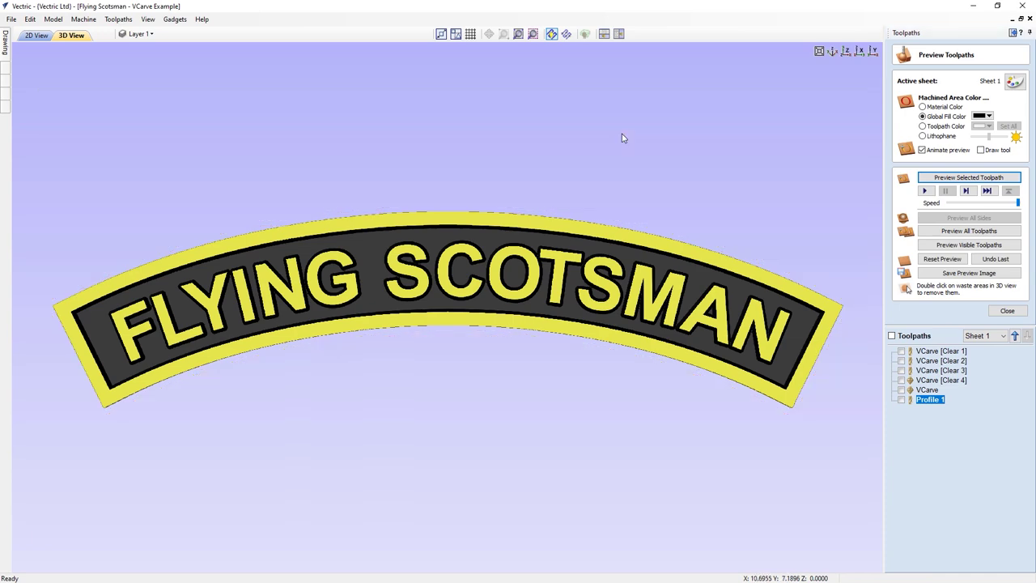
pyautogui.moveTo(365, 363); pyautogui.dragTo(532, 305)
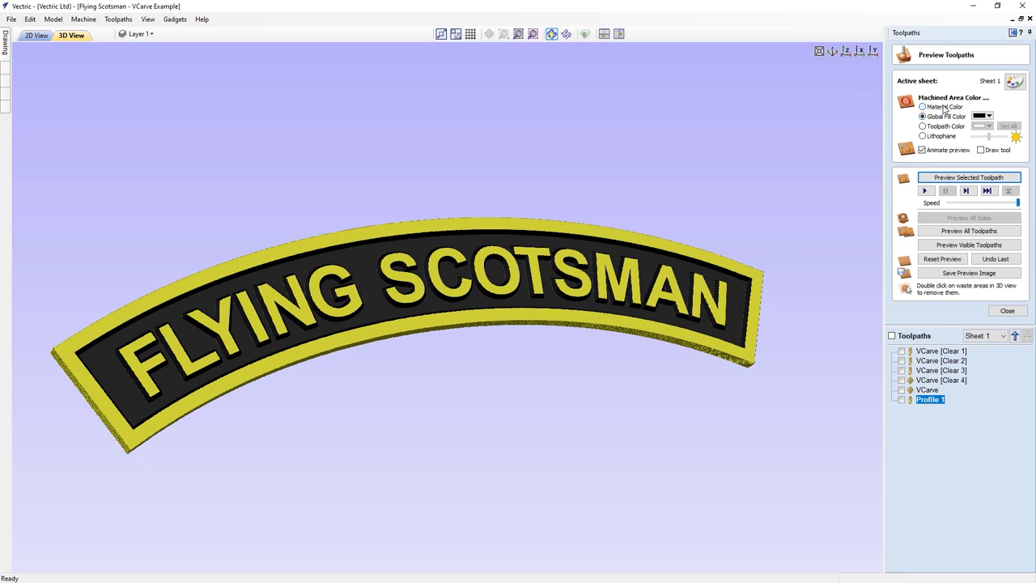
# Try the plain material color on the machined areas, and set their global fill color to red.
pyautogui.click(944, 108)
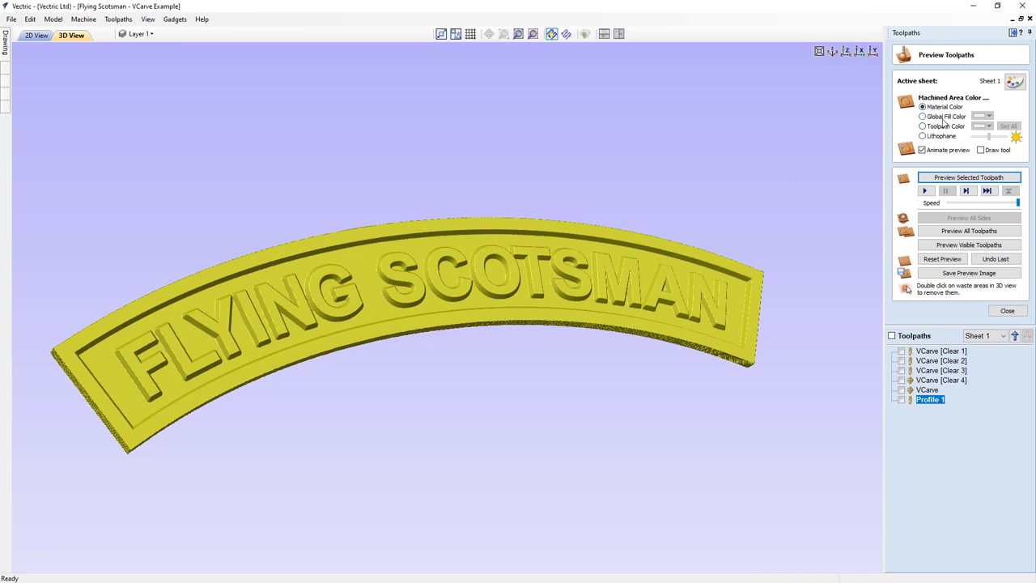
pyautogui.click(943, 117)
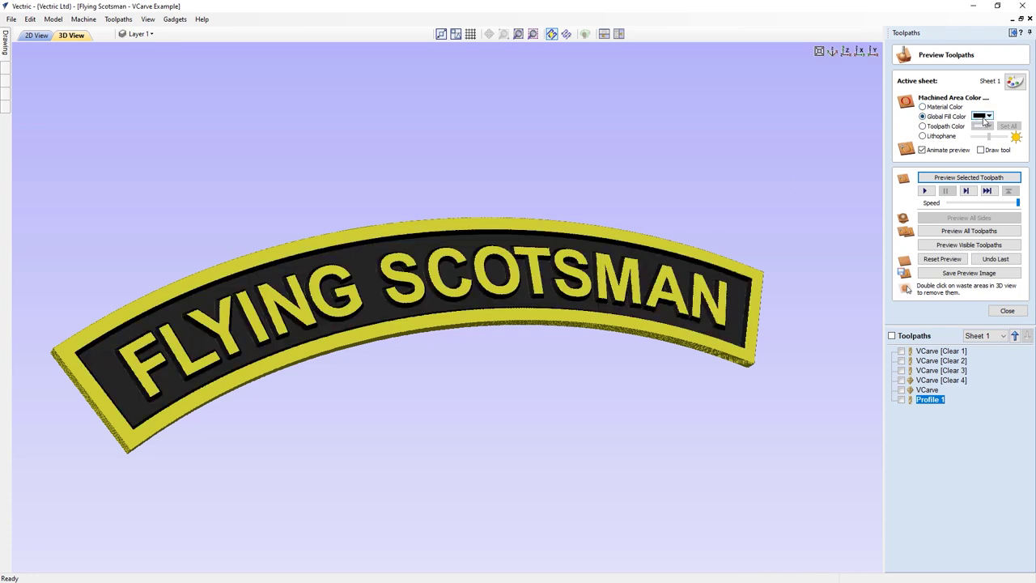
pyautogui.click(987, 116)
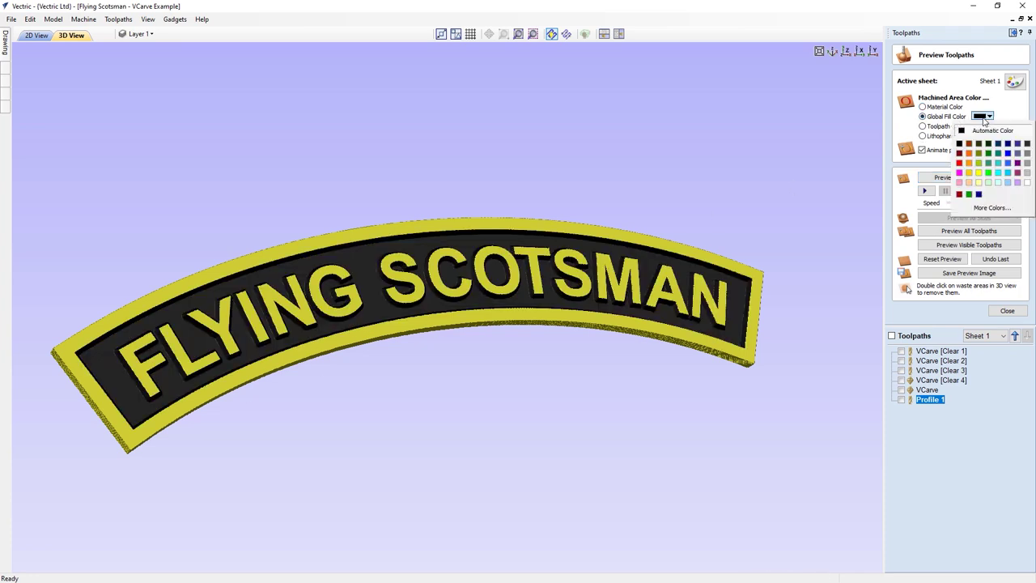
pyautogui.click(959, 162)
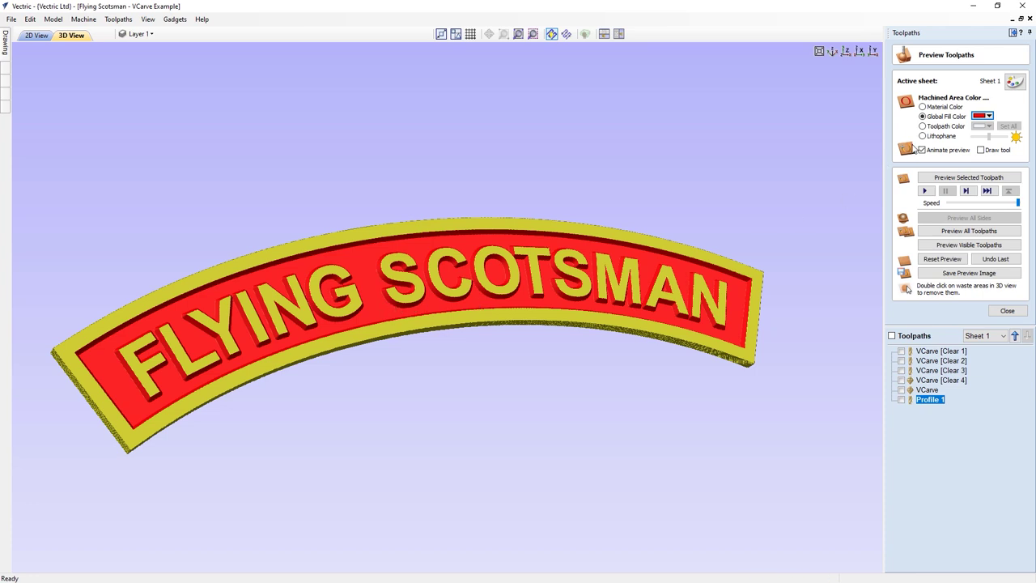
# Close the Flying Scotsman file, open VCarve Example.crv, and make Start Points and Selection the active and only visible layer.
pyautogui.click(1030, 19)
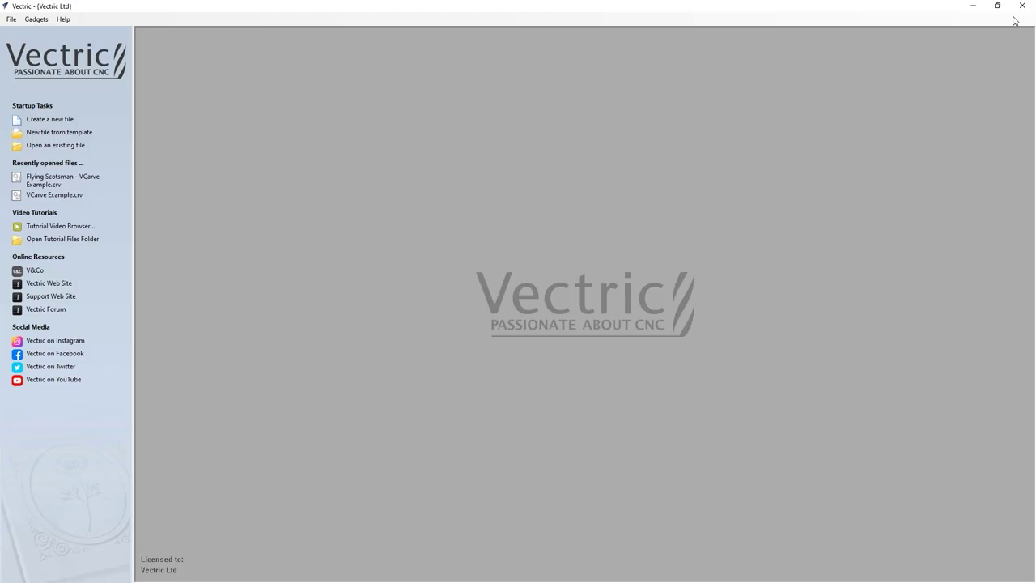
pyautogui.click(65, 201)
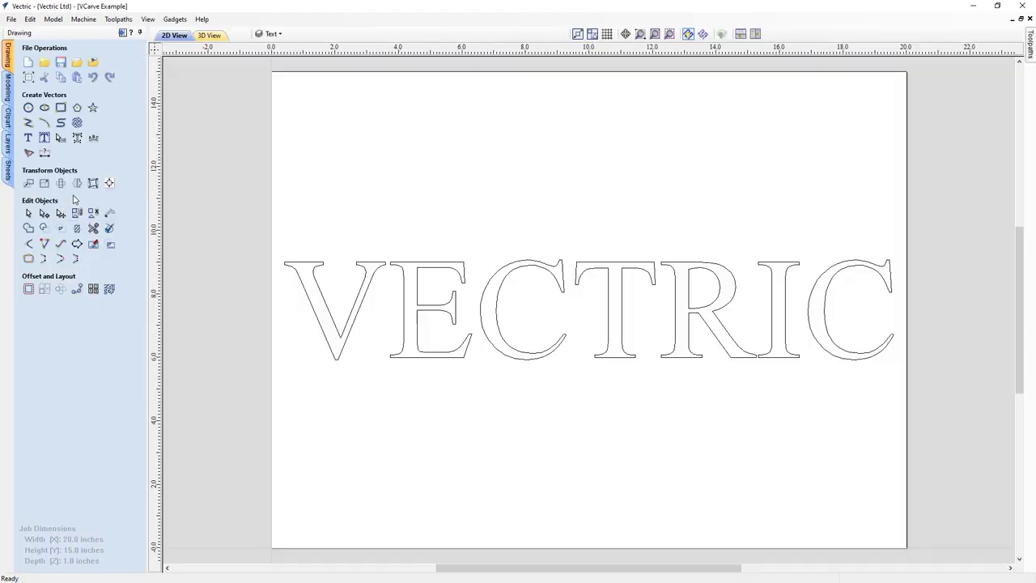
pyautogui.click(281, 35)
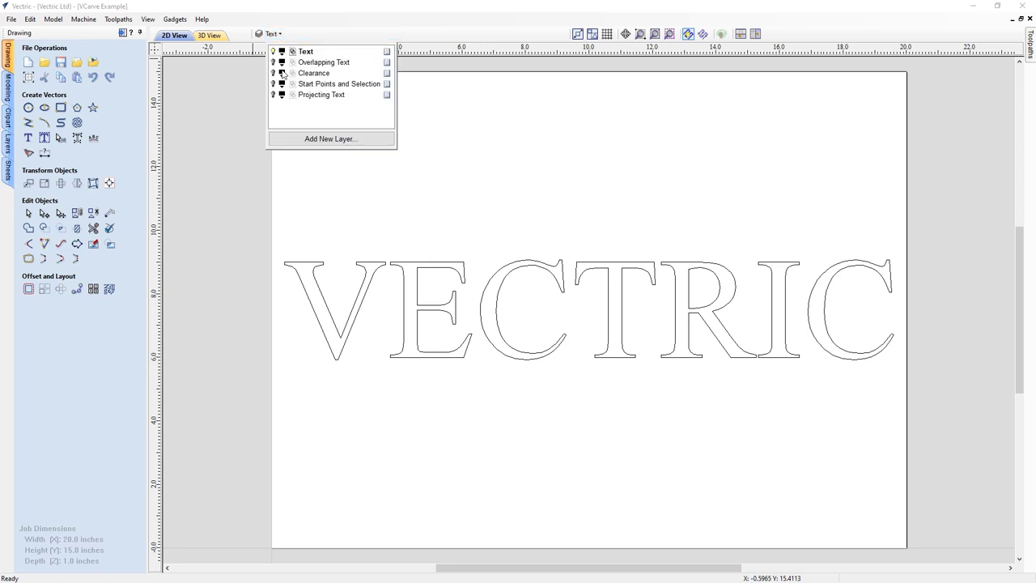
pyautogui.click(313, 84)
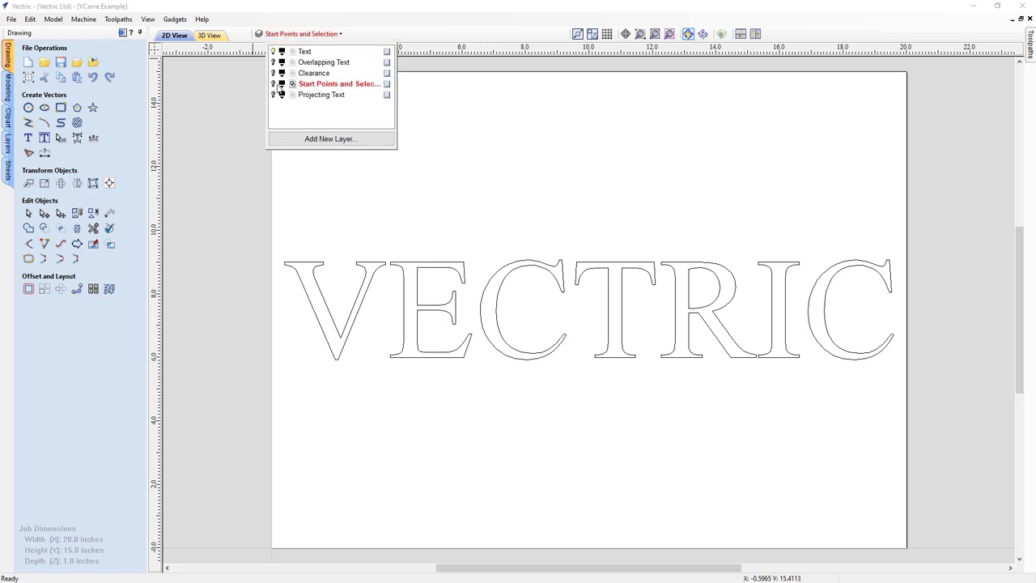
pyautogui.click(273, 84)
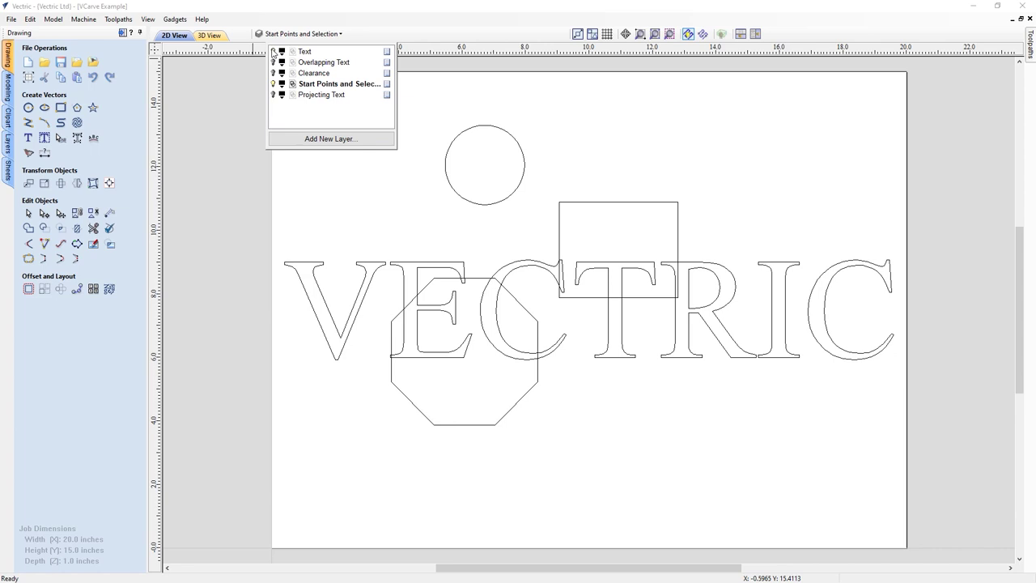
pyautogui.click(273, 51)
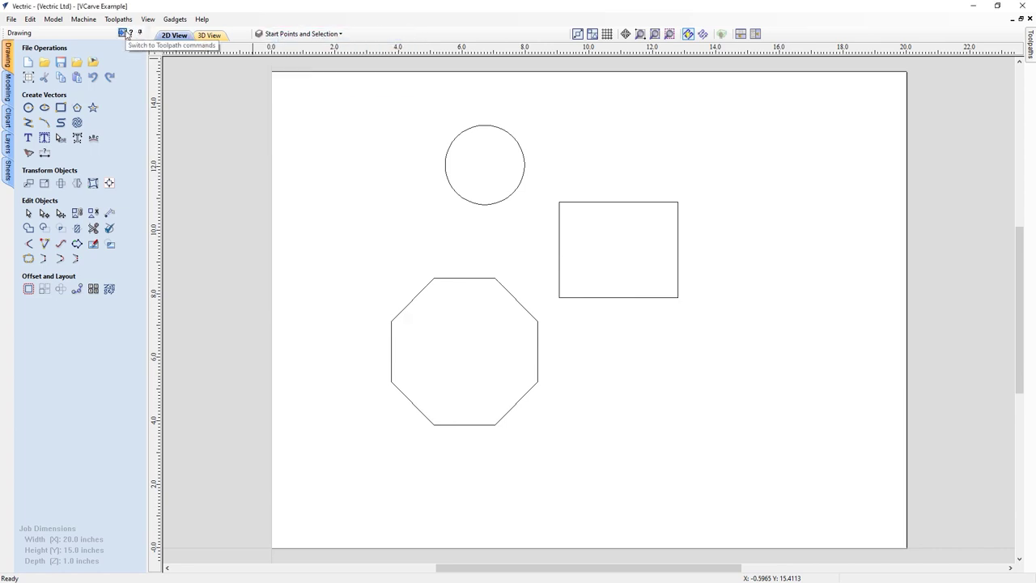
# Start a V-Carve toolpath and remove all clearance tools except the End Mill (1/8").
pyautogui.click(123, 33)
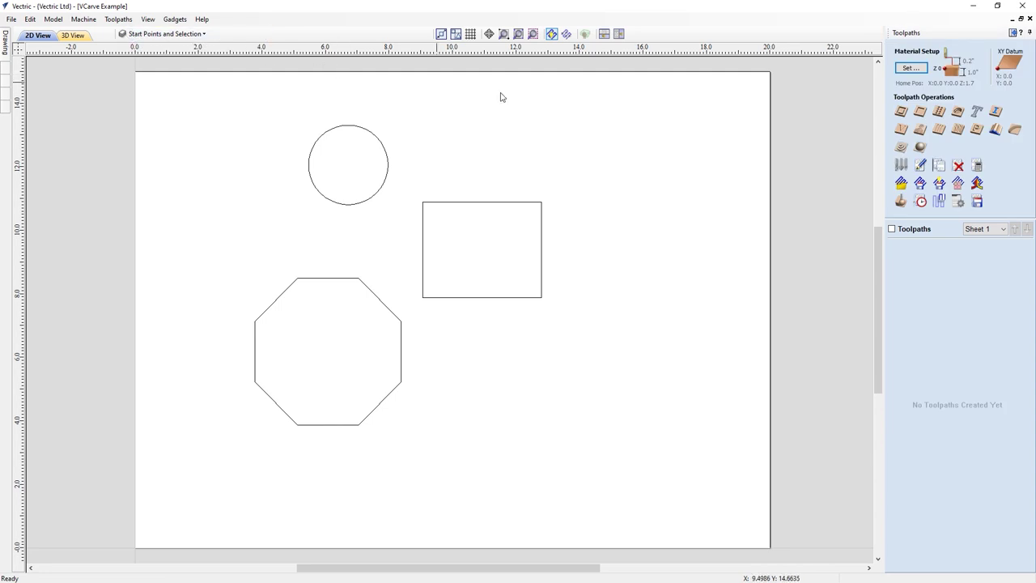
pyautogui.click(901, 129)
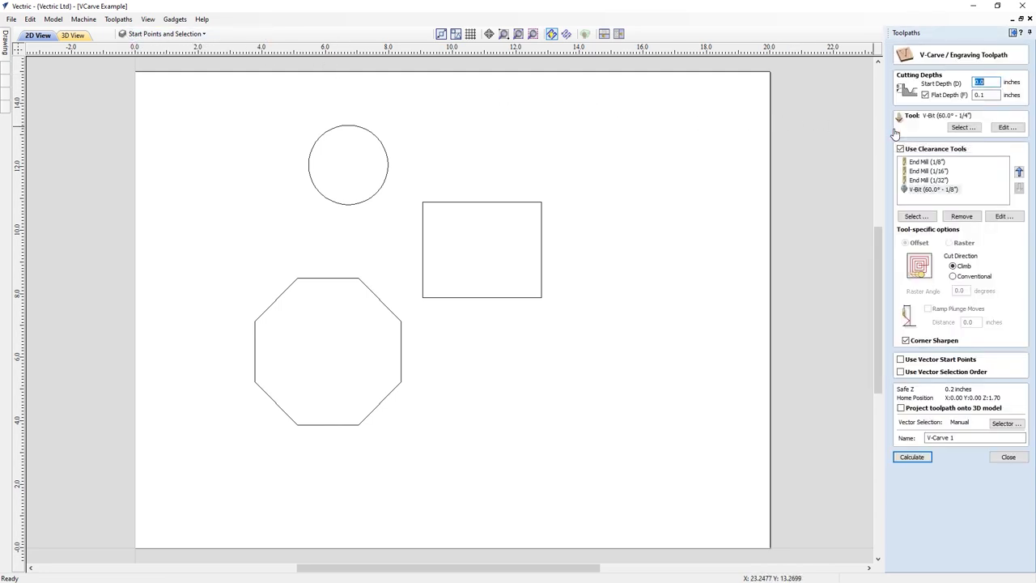
pyautogui.click(935, 189)
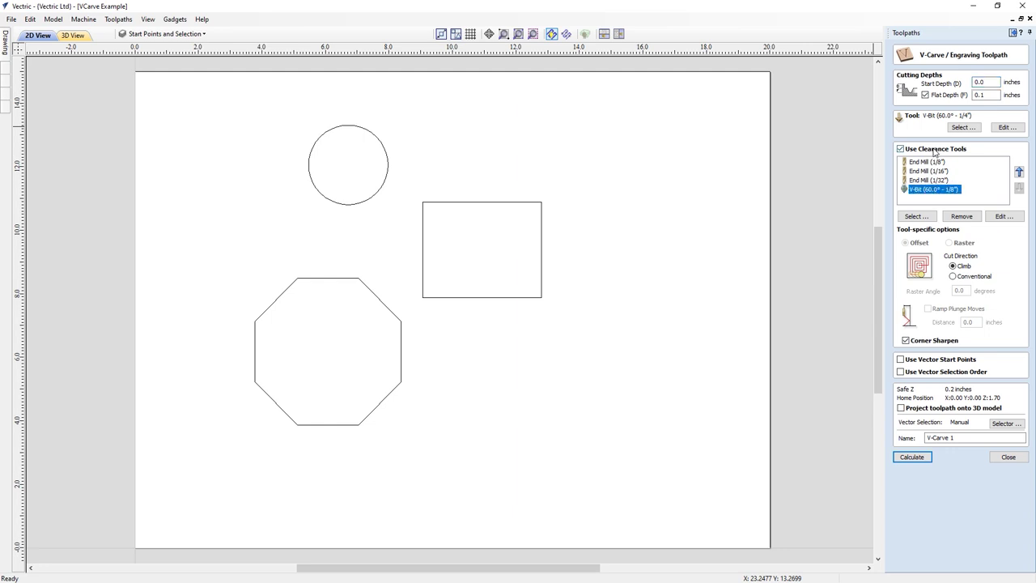
pyautogui.click(962, 216)
pyautogui.click(963, 216)
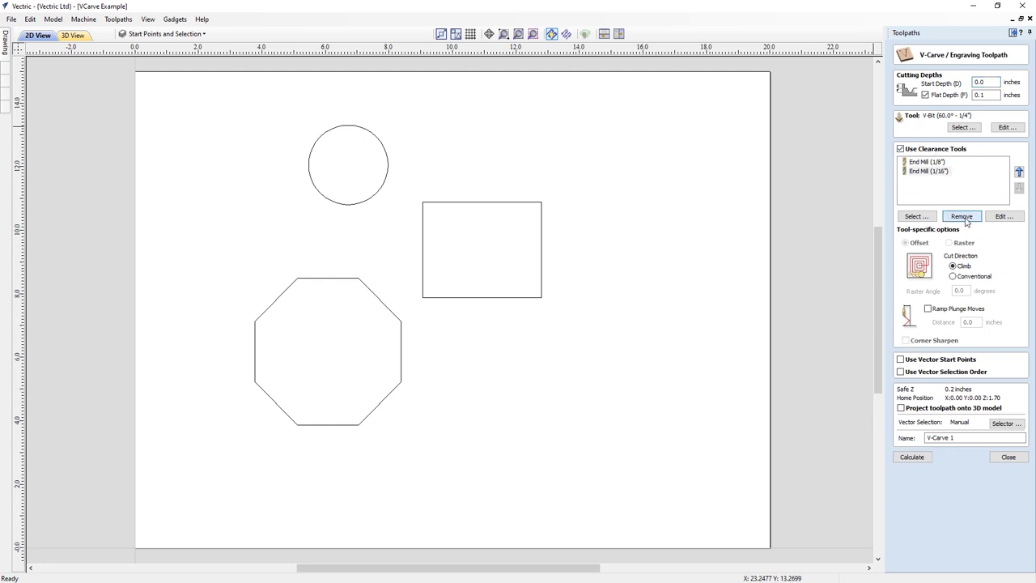
pyautogui.click(965, 220)
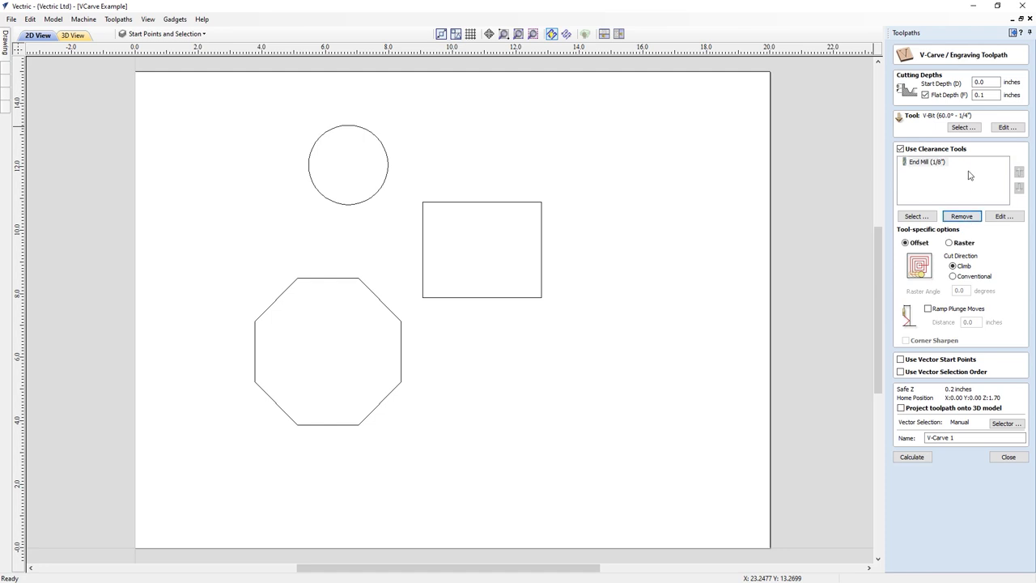
# Choose the V-Bit (90.0° - 1/2") and calculate the V-Carve toolpath for the circle, rectangle and octagon together.
pyautogui.click(963, 128)
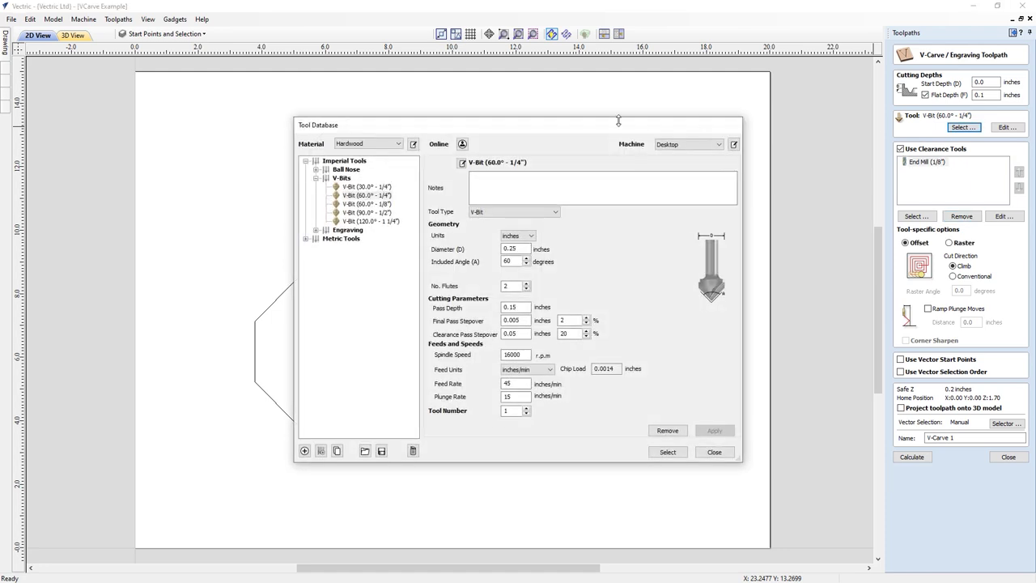
pyautogui.click(366, 212)
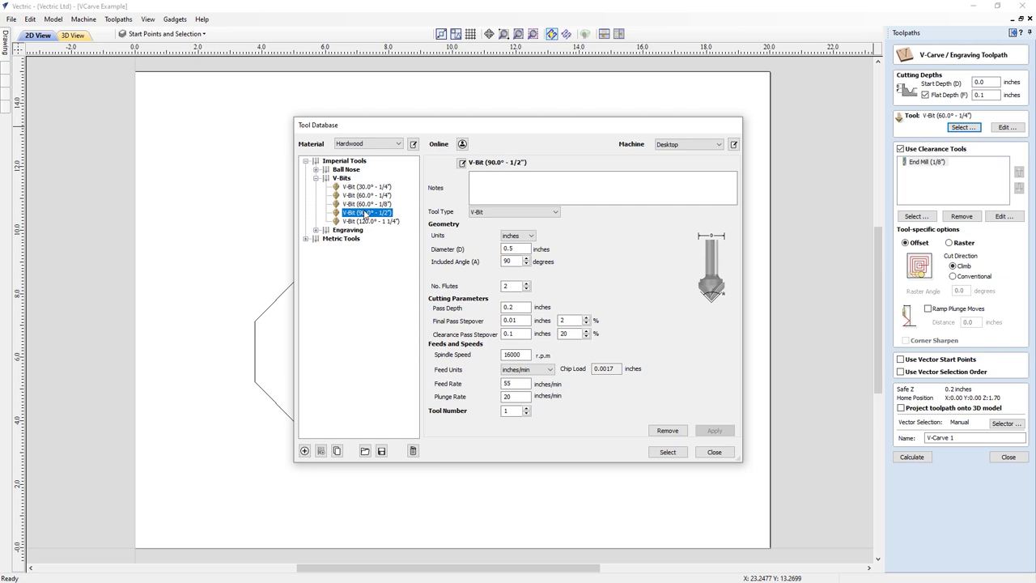
pyautogui.click(668, 452)
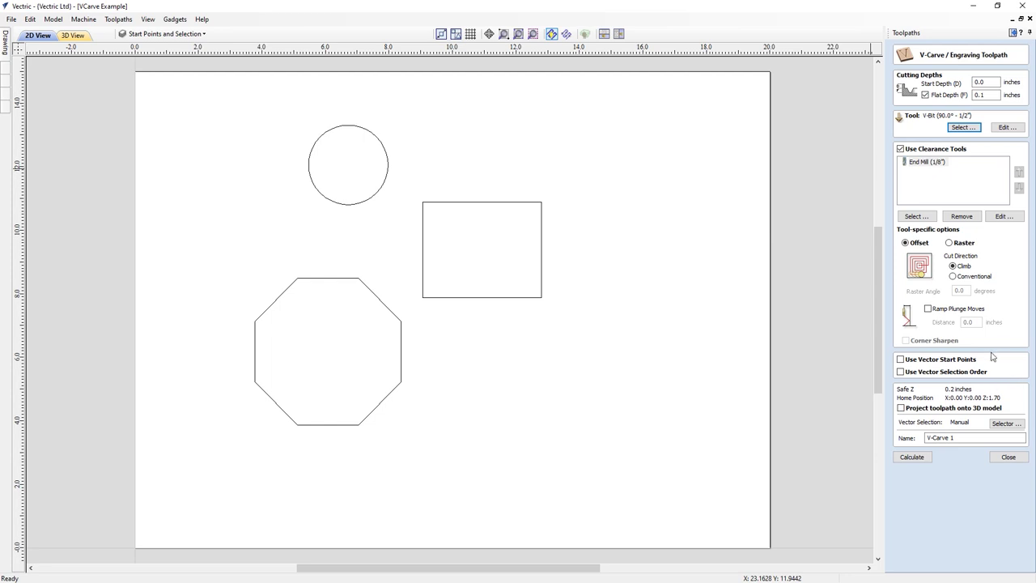
pyautogui.moveTo(592, 430); pyautogui.dragTo(189, 98)
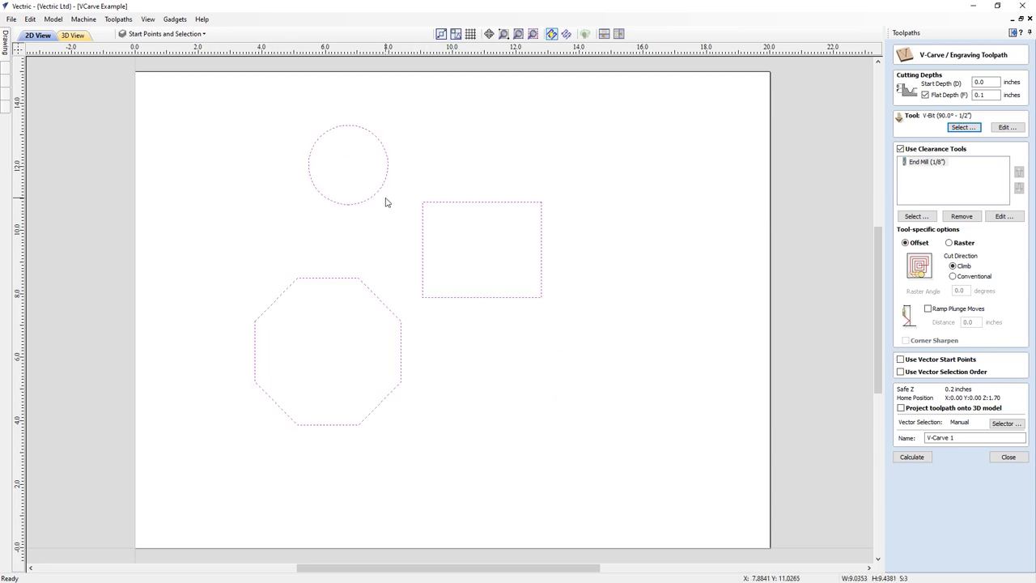
pyautogui.click(912, 457)
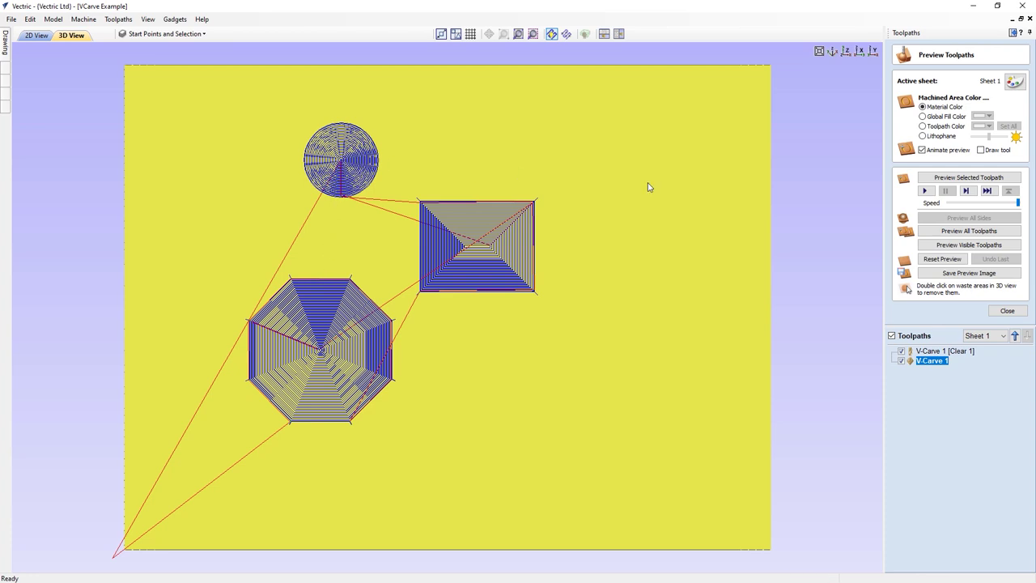
# Preview the V-Carve 1 [Clear 1] toolpath and then V-Carve 1 on the three shapes, slowing the animation for the second.
pyautogui.click(943, 351)
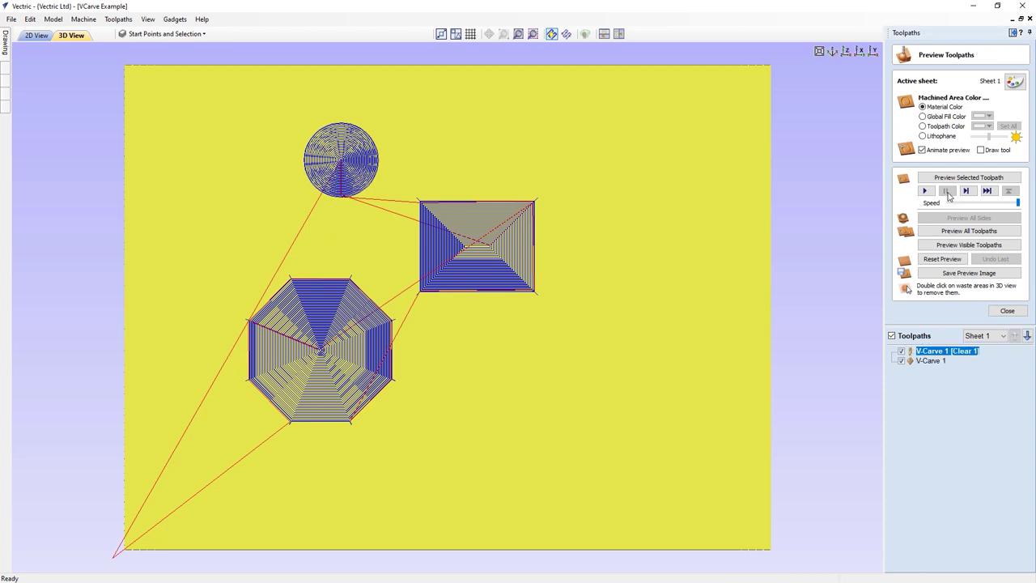
pyautogui.click(949, 180)
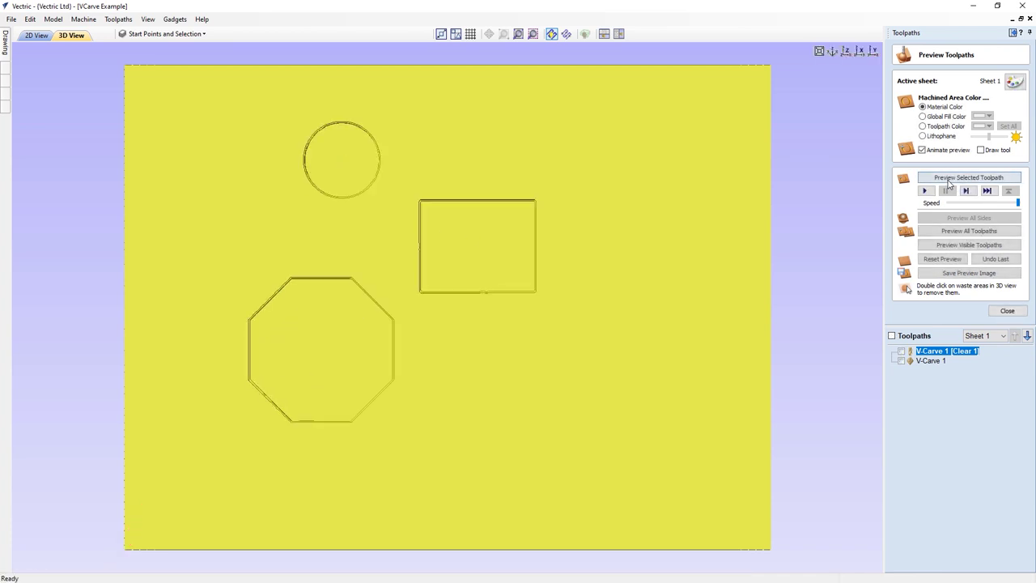
pyautogui.click(929, 361)
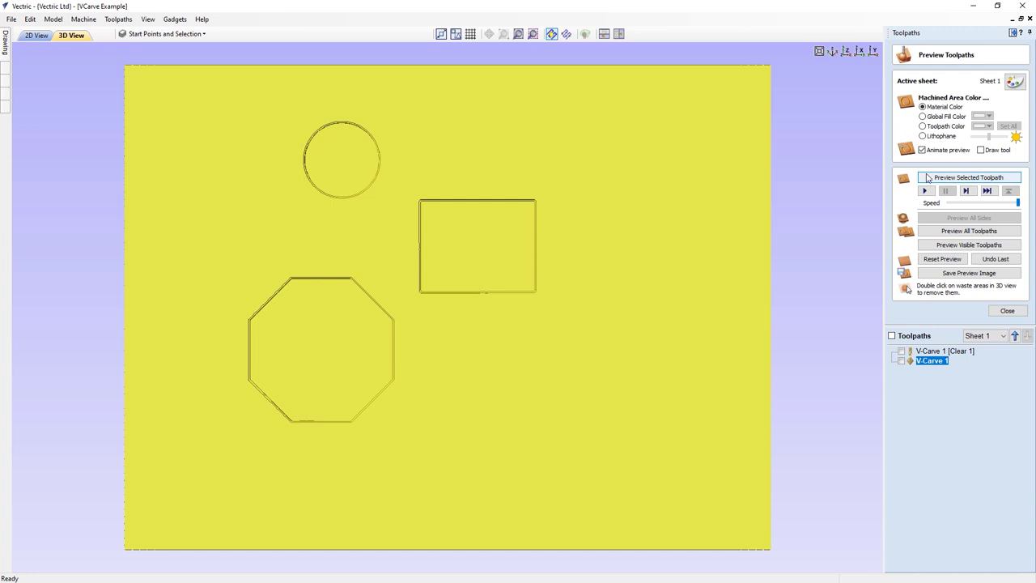
pyautogui.click(976, 204)
pyautogui.click(971, 182)
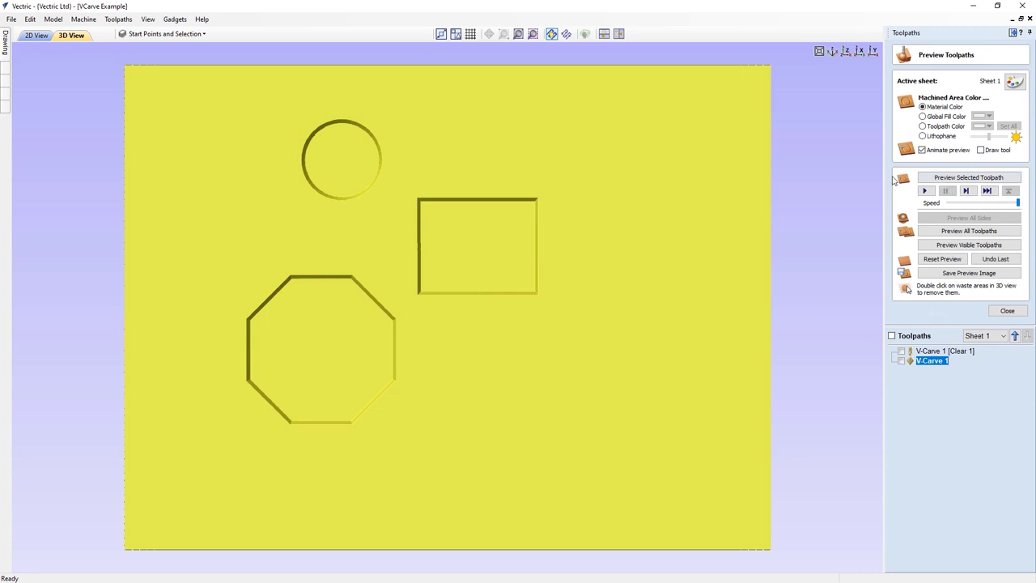
# Tile the 2D and 3D views side by side and open the V-Carve 1 toolpath for editing.
pyautogui.click(37, 34)
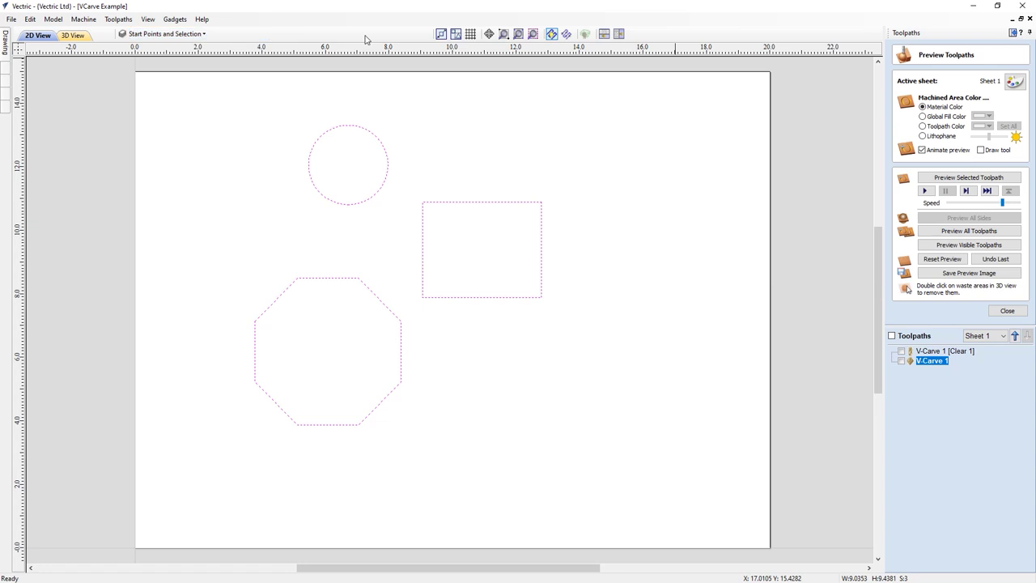
pyautogui.click(620, 34)
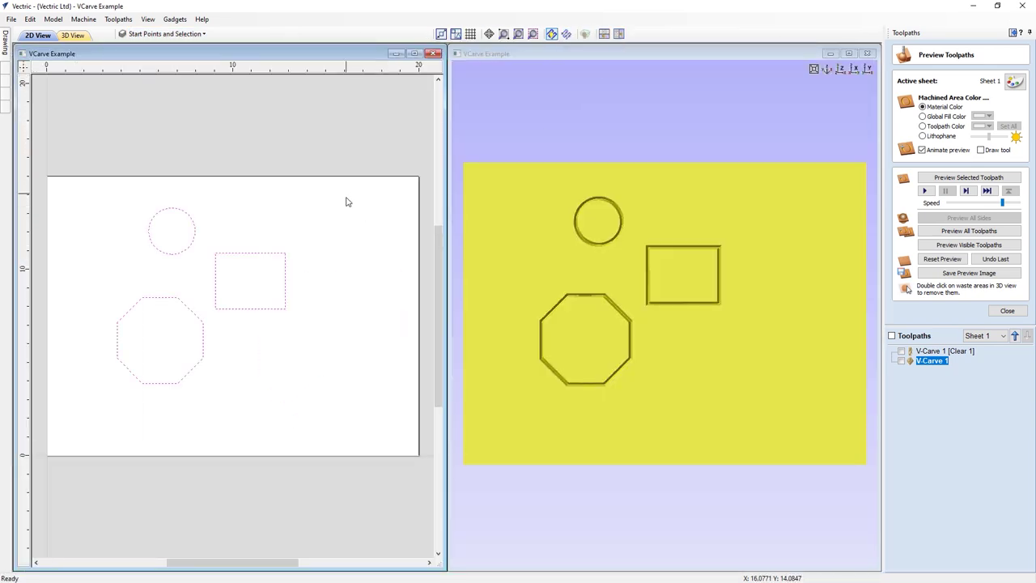
pyautogui.doubleClick(931, 361)
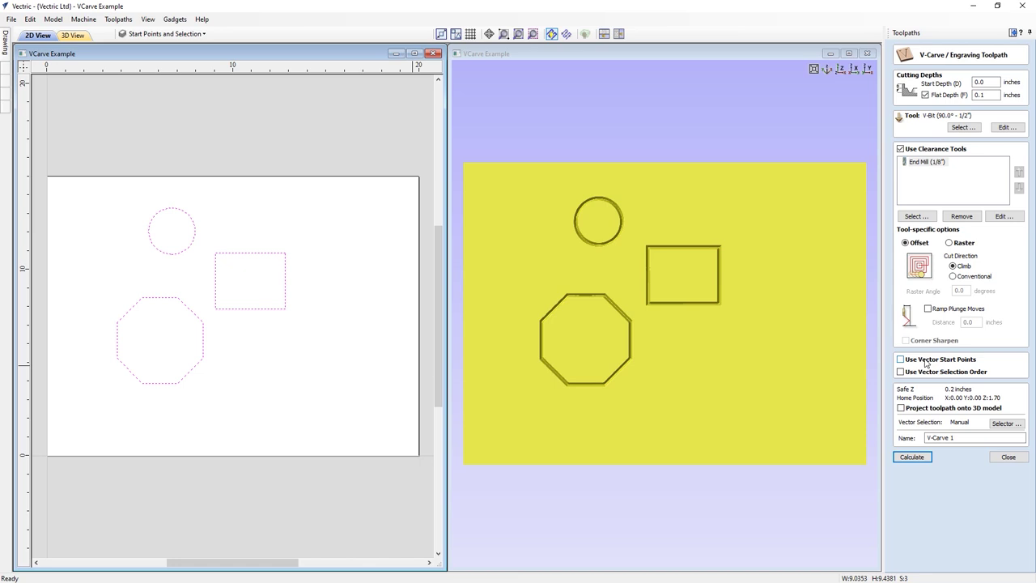
# Enable Use Vector Start Points and Use Vector Selection Order, then inspect the three shapes' start points in node editing.
pyautogui.click(926, 363)
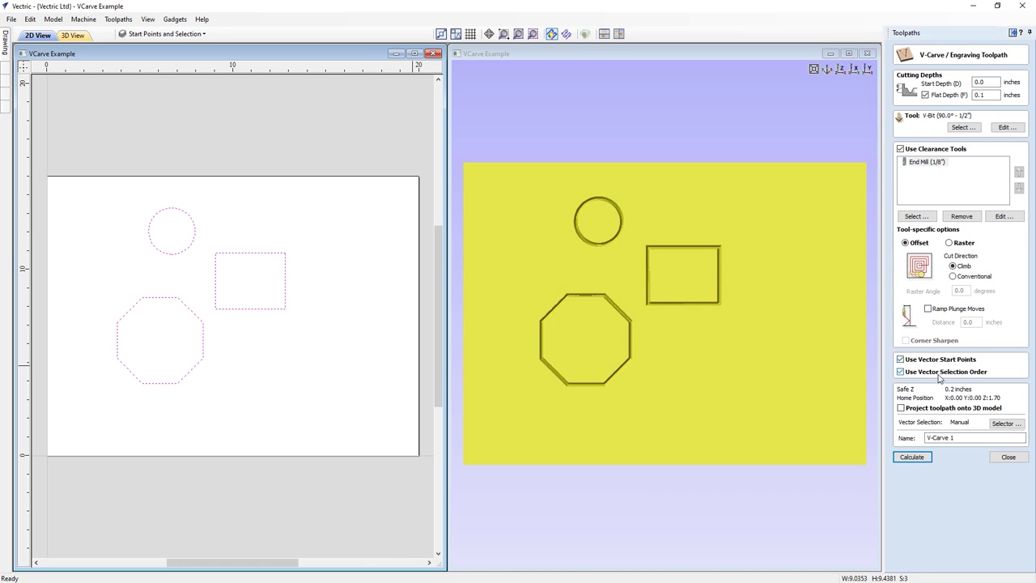
pyautogui.click(312, 393)
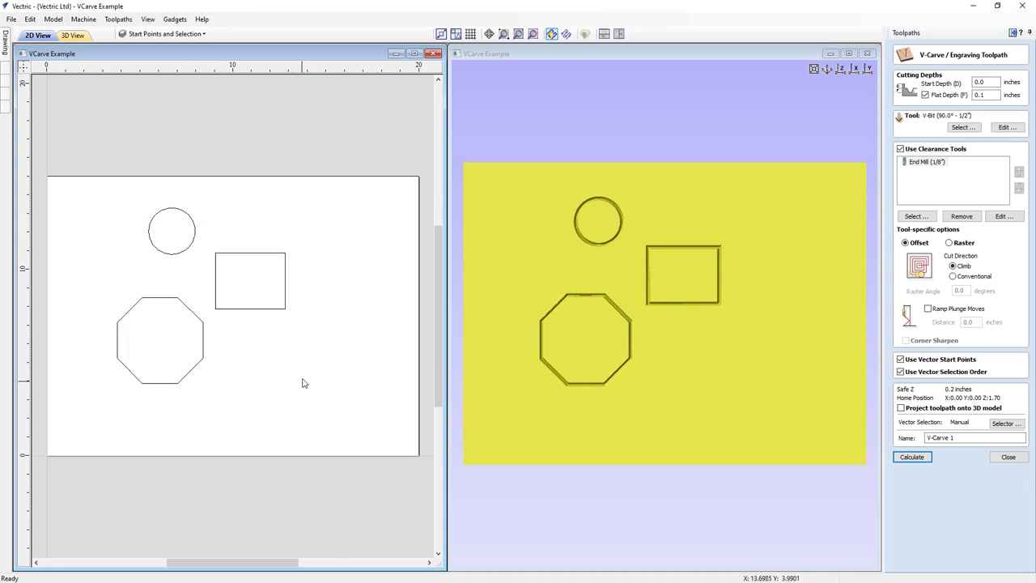
pyautogui.moveTo(321, 413); pyautogui.dragTo(92, 201)
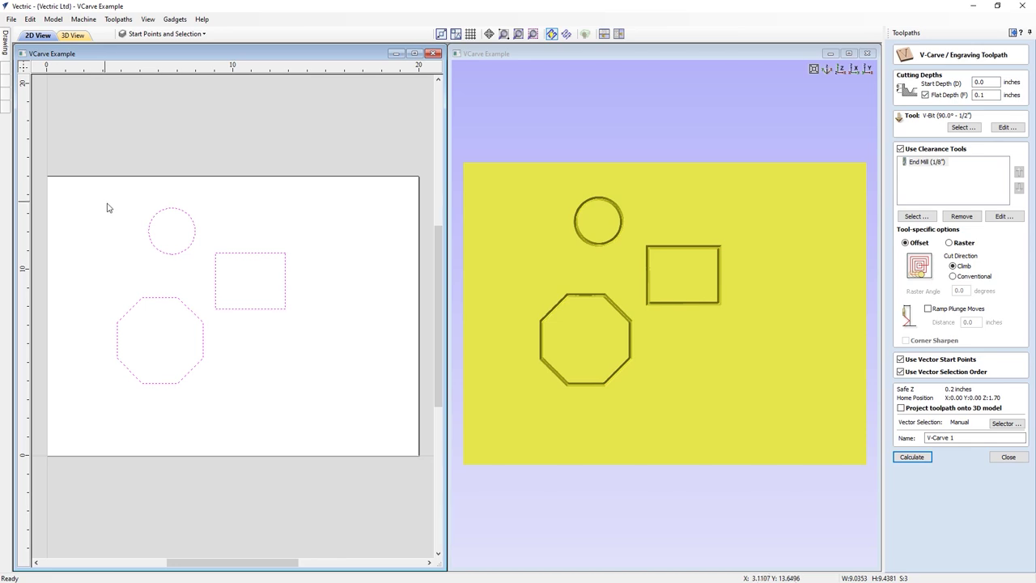
pyautogui.press('n')
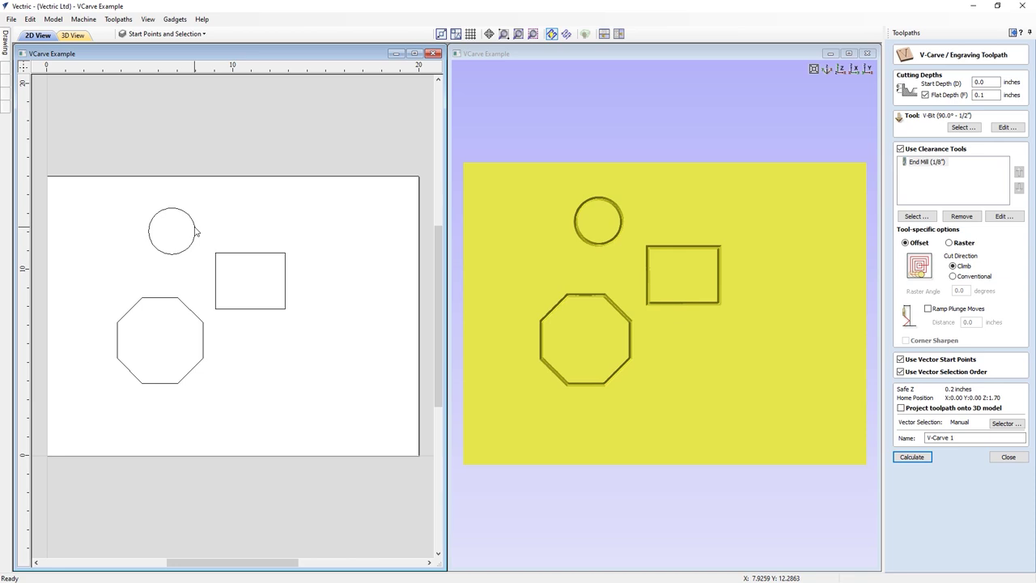
# Select the rectangle, octagon and circle in that order and recalculate the V-Carve 1 toolpath.
pyautogui.click(270, 257)
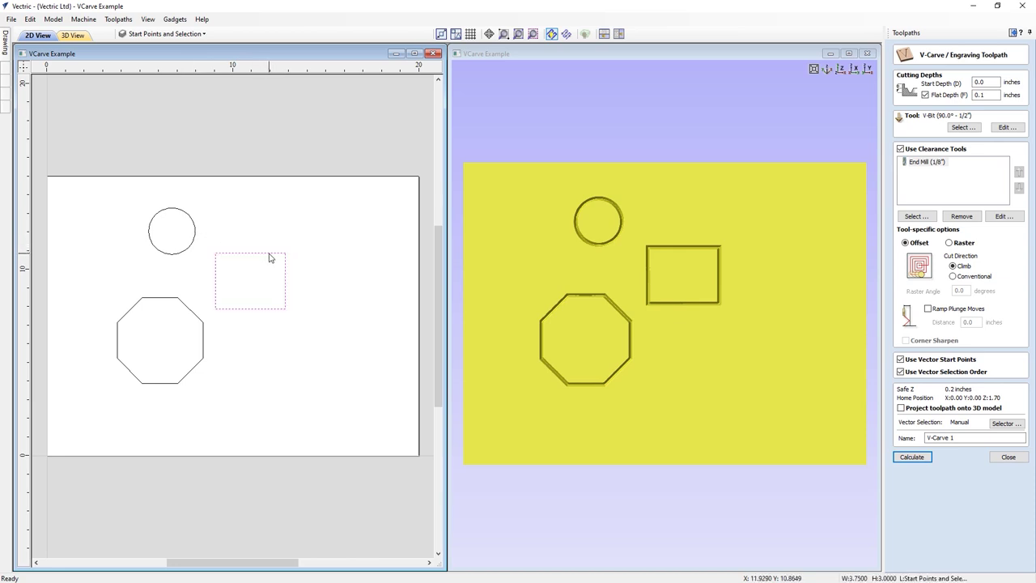
pyautogui.keyDown('shift'); pyautogui.click(188, 310); pyautogui.keyUp('shift')
pyautogui.keyDown('shift'); pyautogui.click(195, 235); pyautogui.keyUp('shift')
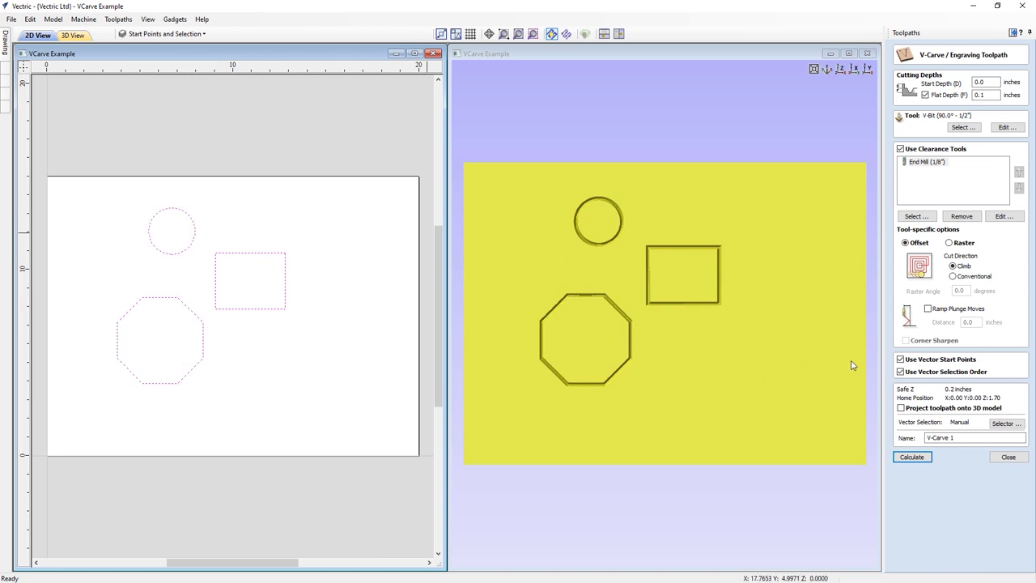
pyautogui.click(912, 457)
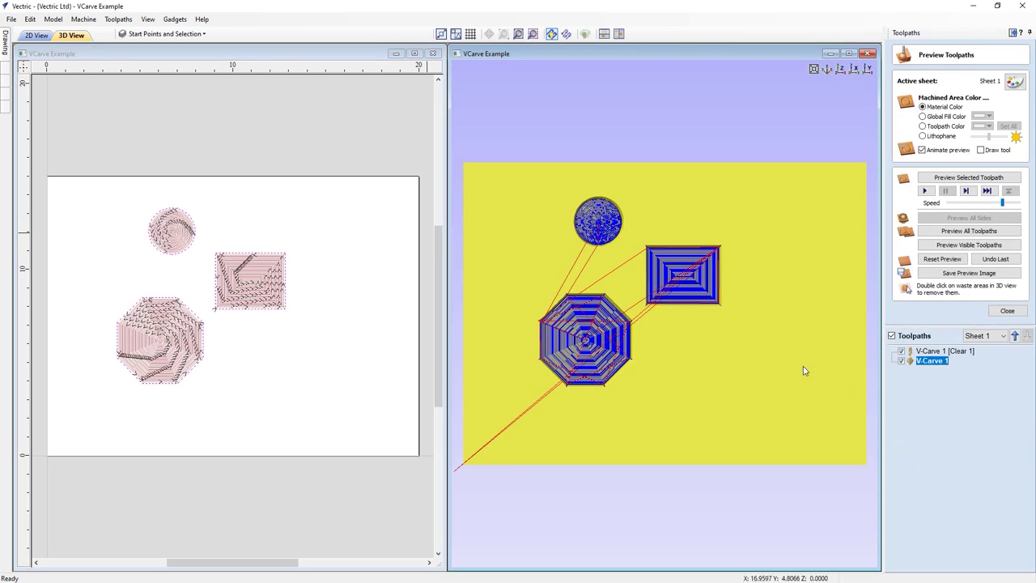
# Reset the preview and inspect the V-Carve 1 and V-Carve 1 [Clear 1] toolpath lines one at a time.
pyautogui.click(904, 353)
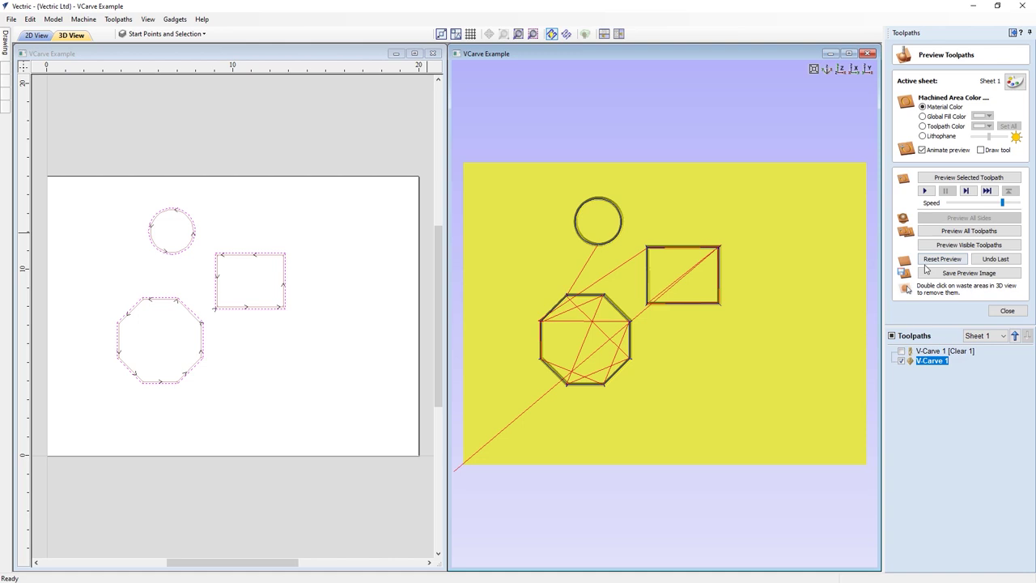
pyautogui.click(937, 261)
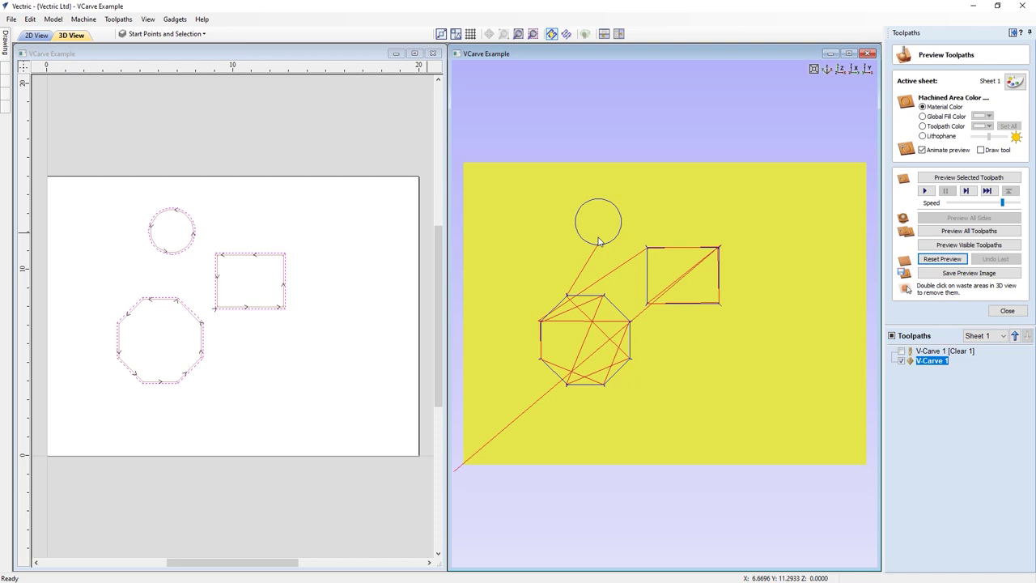
pyautogui.click(928, 352)
pyautogui.click(902, 361)
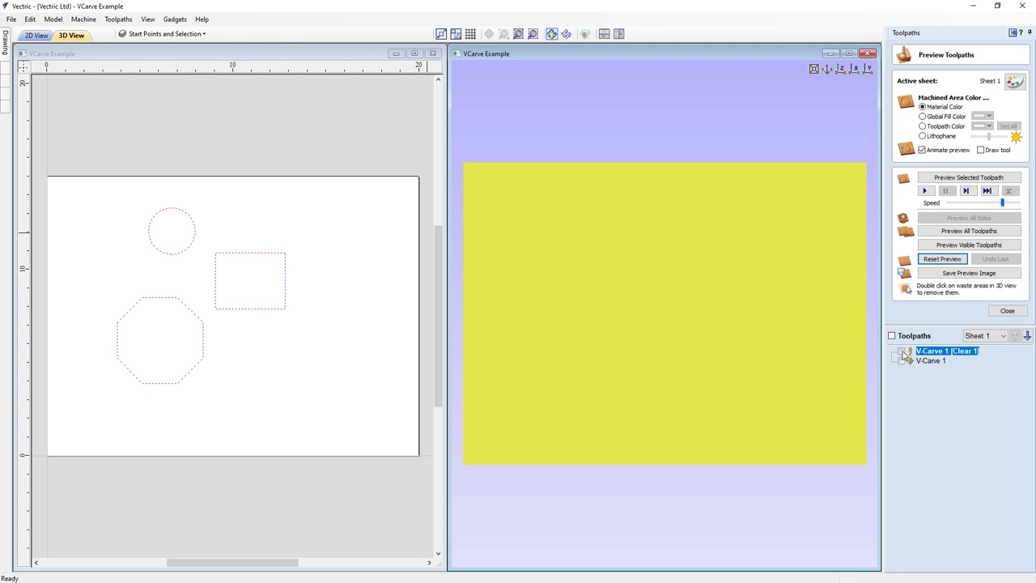
pyautogui.click(903, 355)
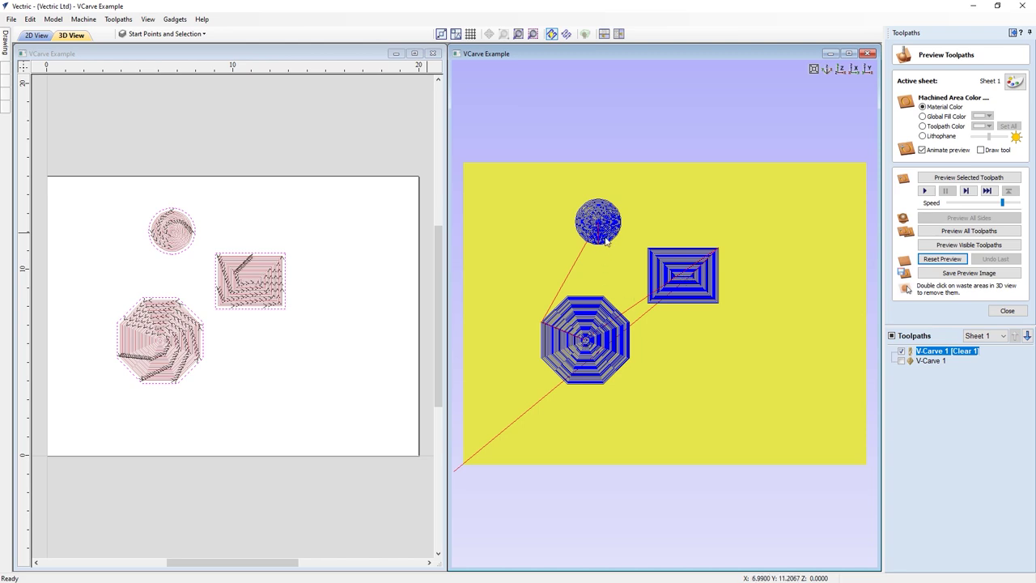
# Preview V-Carve 1 [Clear 1] at maximum animation speed, then preview V-Carve 1 at a slightly slower speed.
pyautogui.click(959, 179)
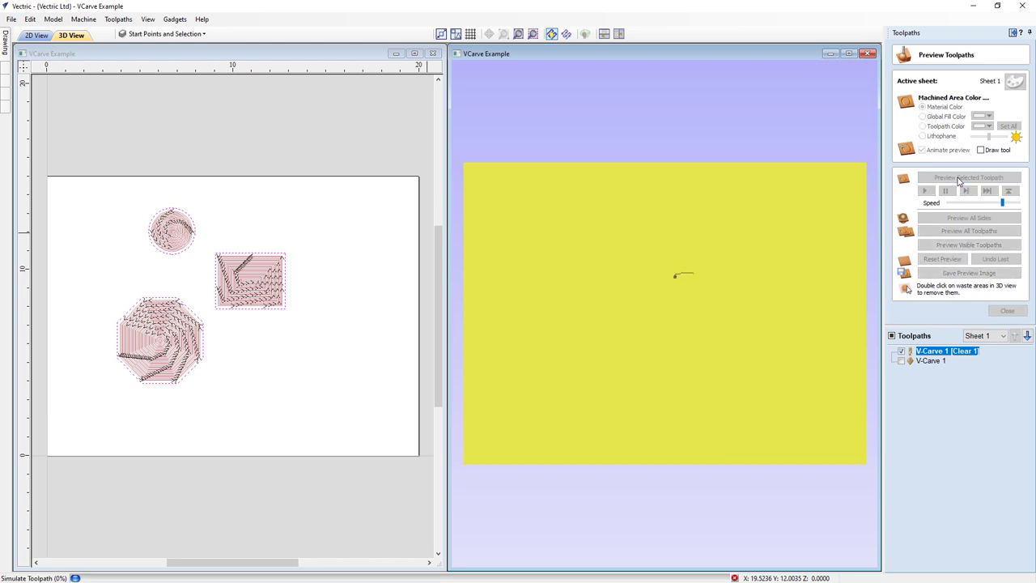
pyautogui.moveTo(1008, 205); pyautogui.dragTo(1017, 204)
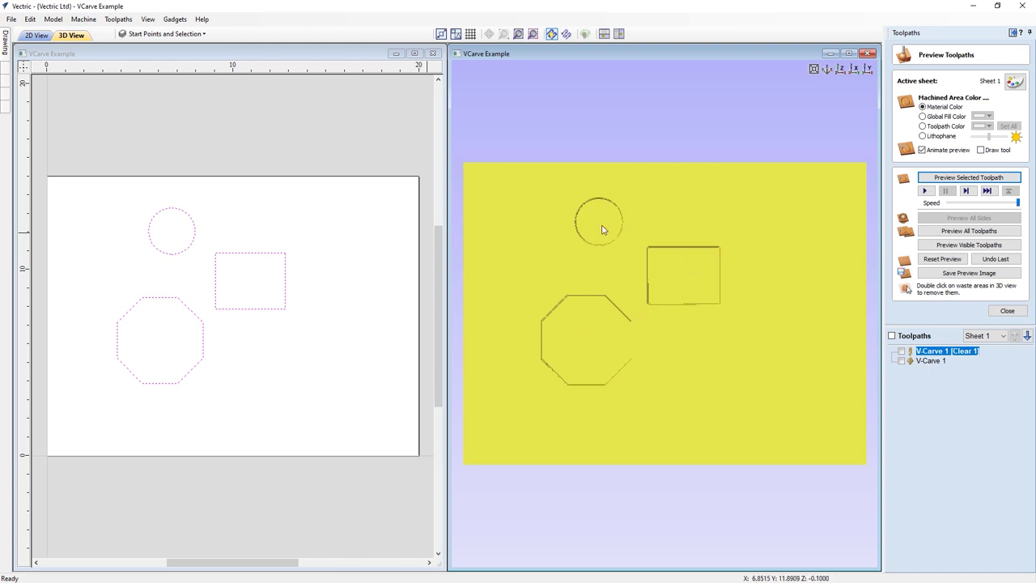
pyautogui.click(926, 360)
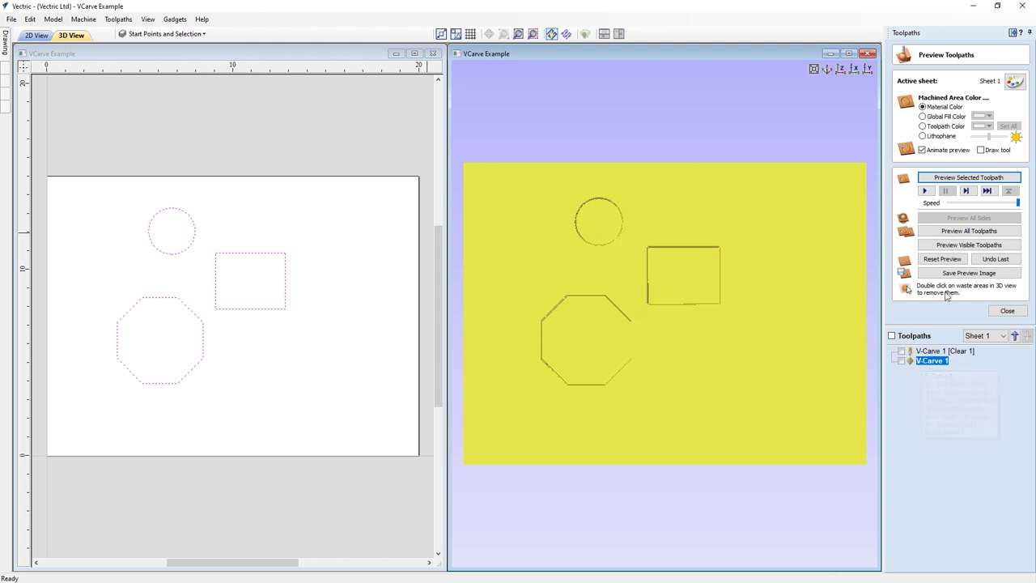
pyautogui.click(1011, 204)
pyautogui.moveTo(933, 365)
pyautogui.click(969, 178)
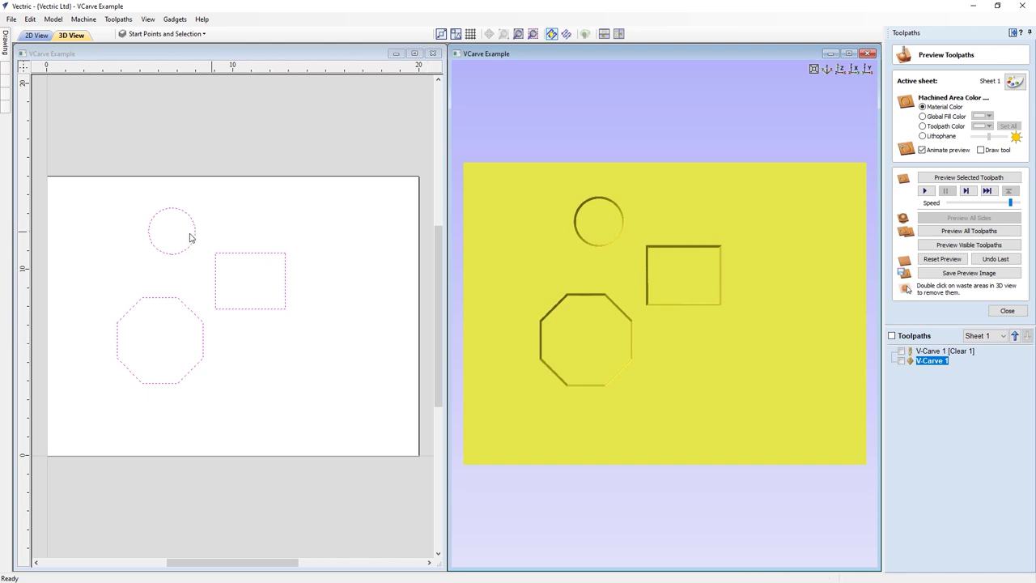
# Make the rectangle's lower-left corner node its start point in node editing.
pyautogui.click(219, 284)
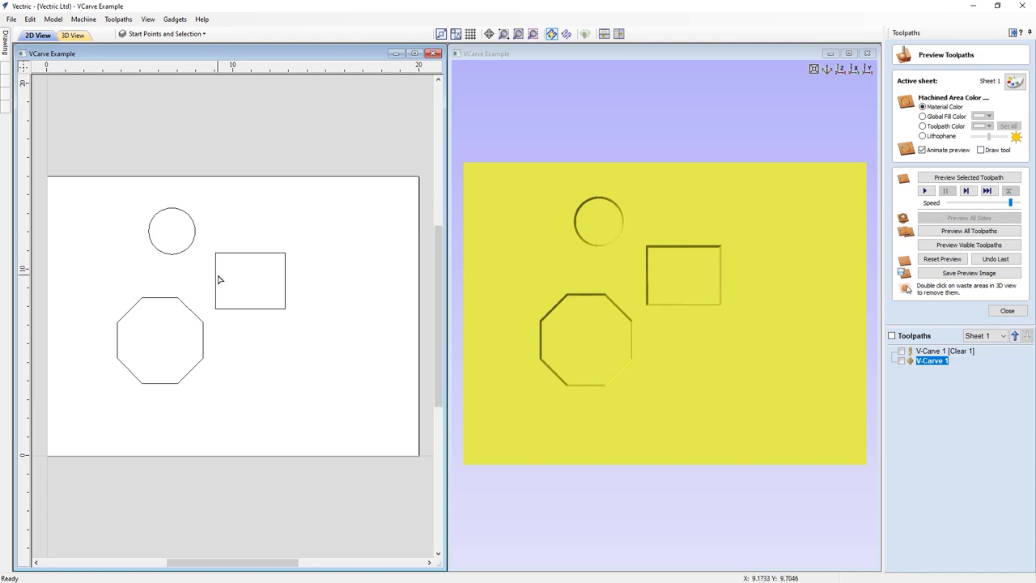
pyautogui.click(216, 280)
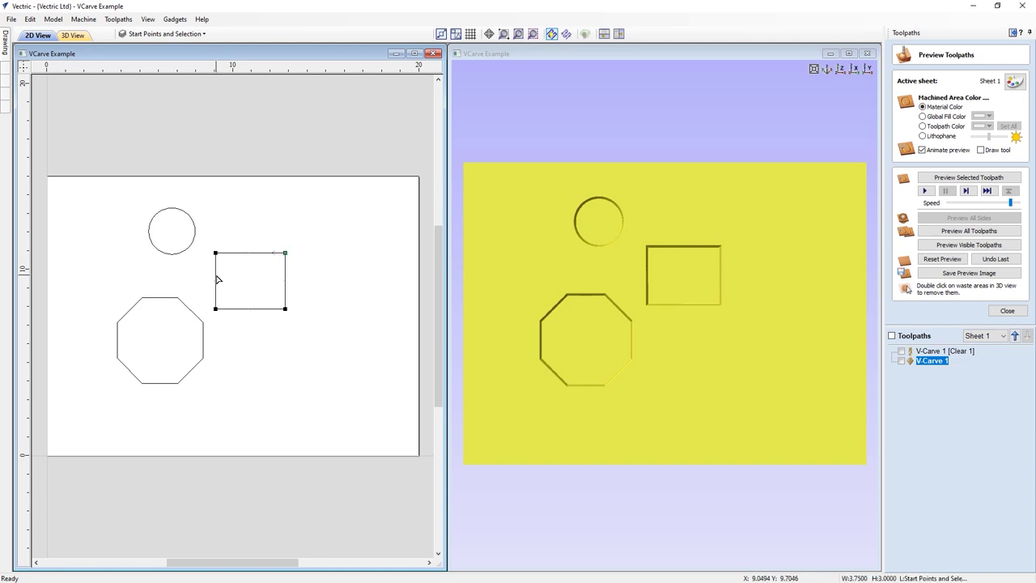
pyautogui.click(284, 253)
pyautogui.rightClick(216, 308)
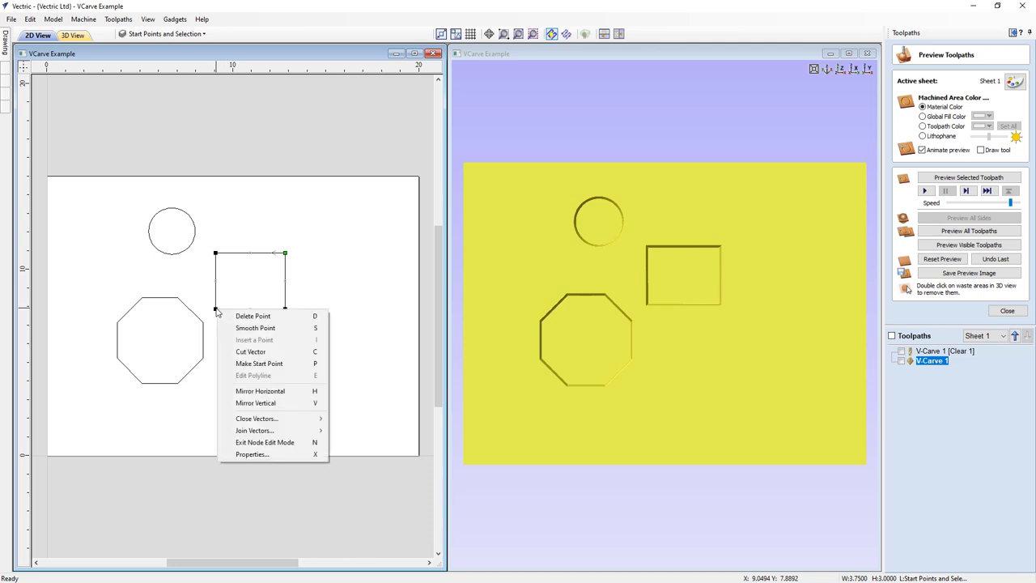
pyautogui.click(274, 370)
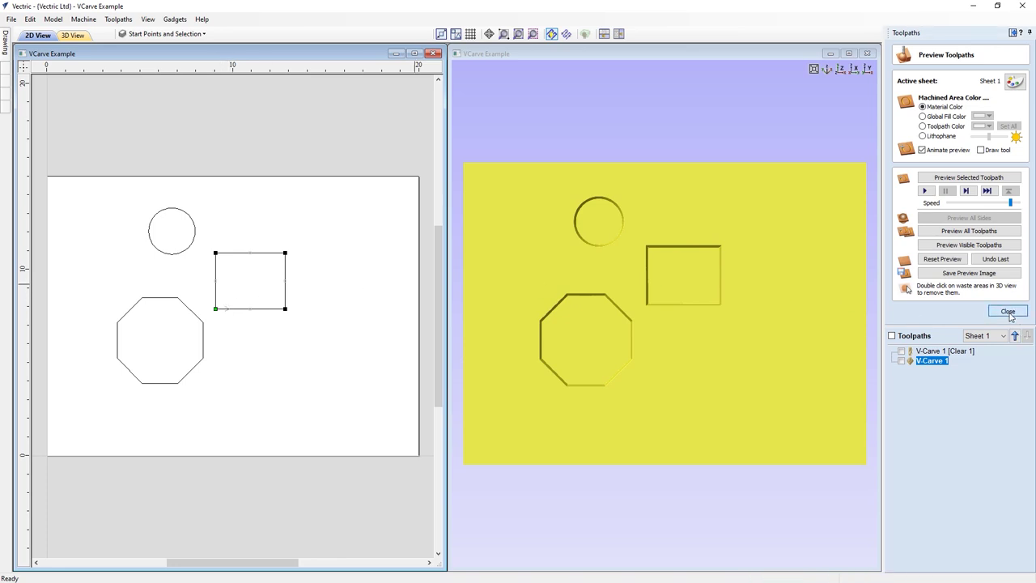
# Close the toolpath preview, recalculate all toolpaths and hide V-Carve 1 [Clear 1] to inspect the rectangle's new start point.
pyautogui.click(1007, 311)
pyautogui.click(977, 183)
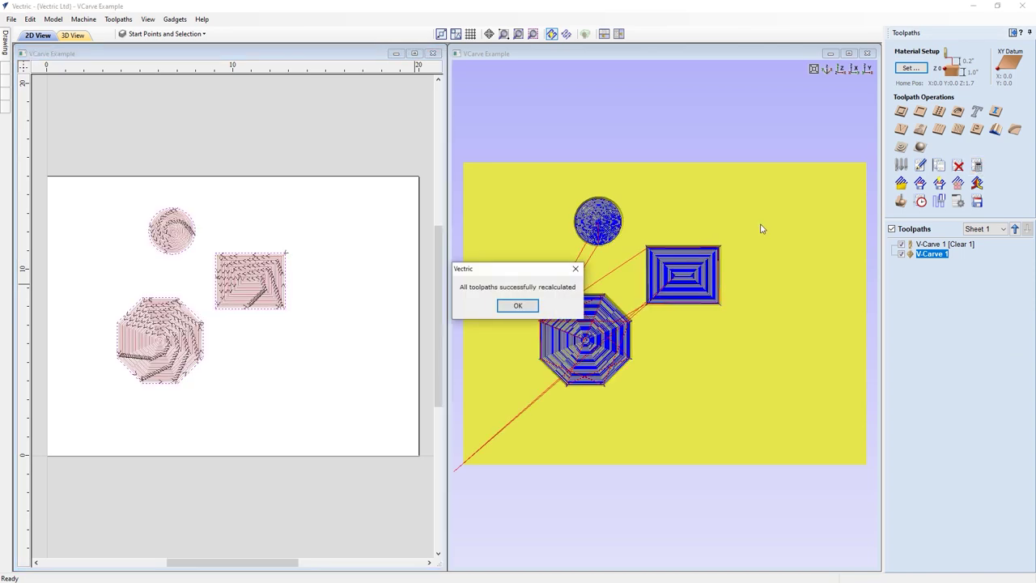
pyautogui.click(520, 305)
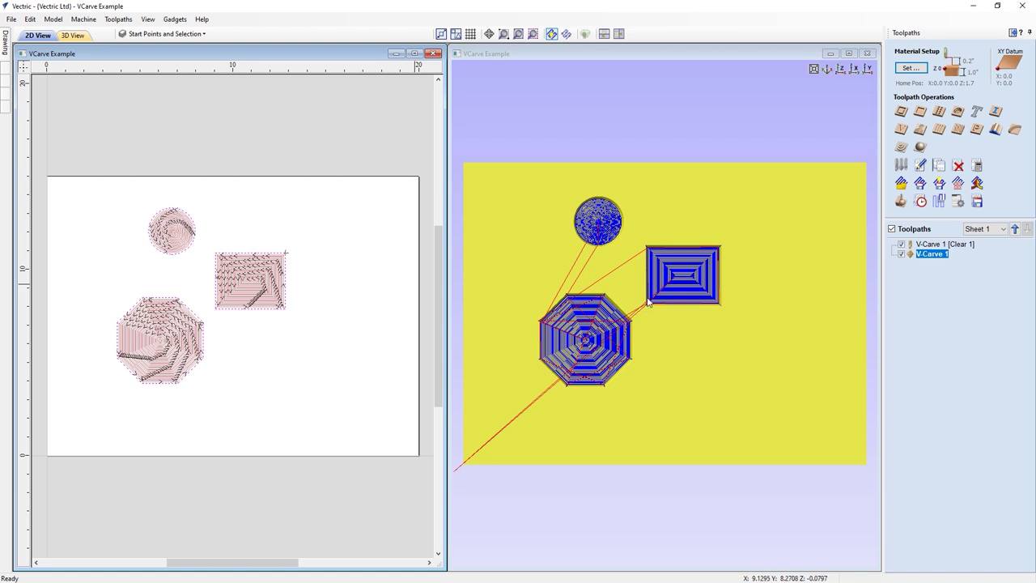
pyautogui.click(901, 244)
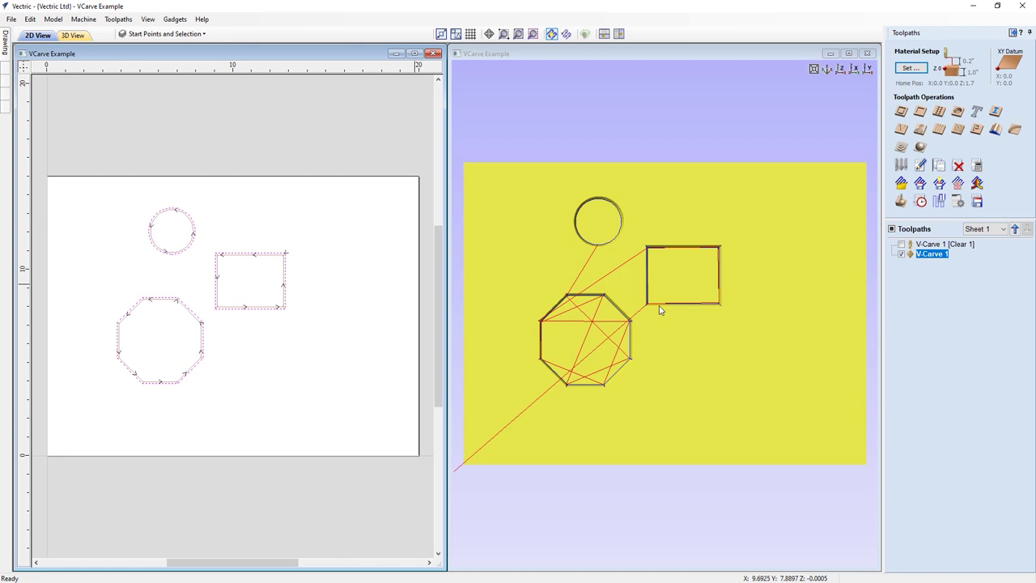
# Delete all toolpaths from the sheet.
pyautogui.rightClick(922, 255)
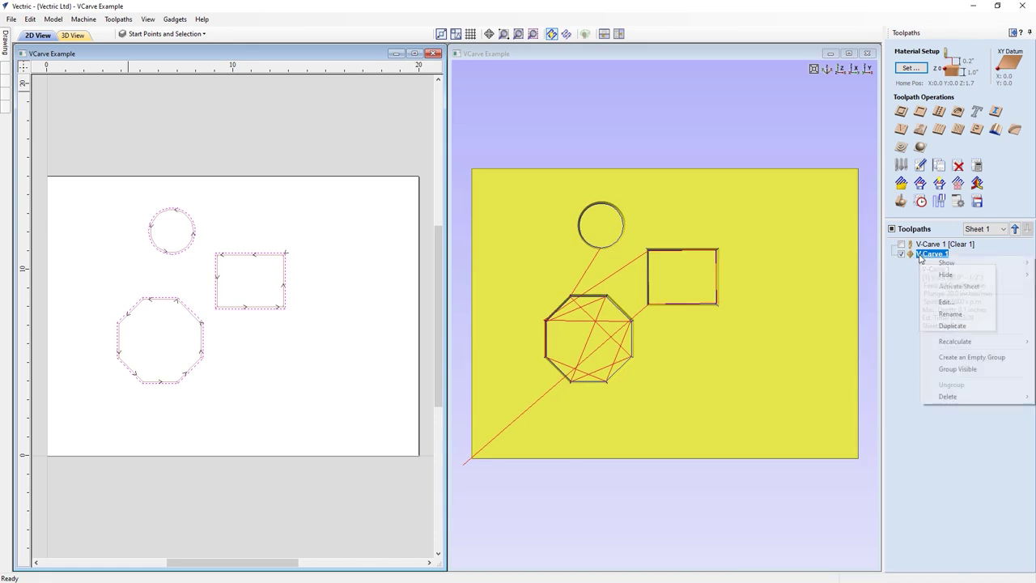
pyautogui.moveTo(926, 397)
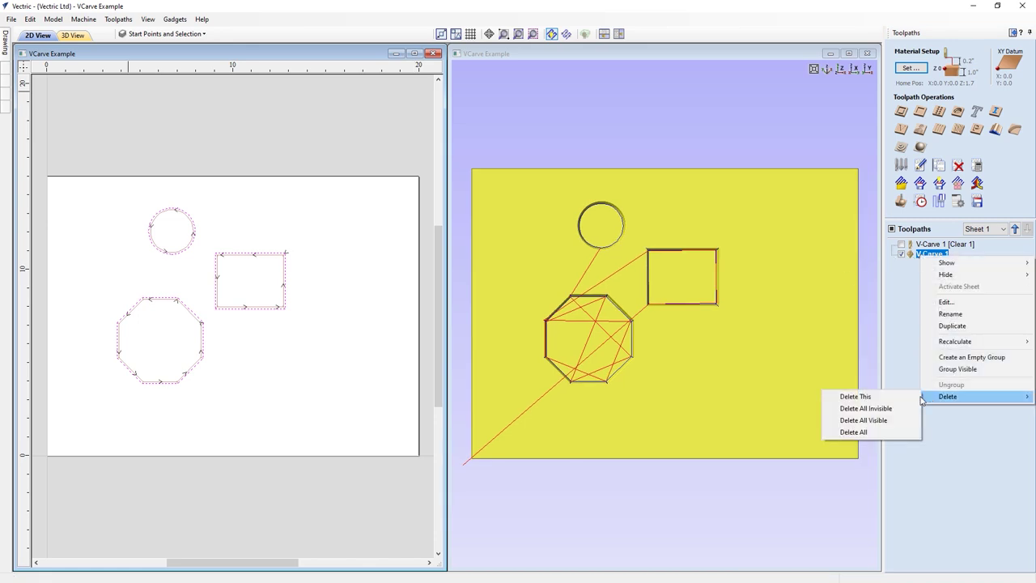
pyautogui.click(869, 431)
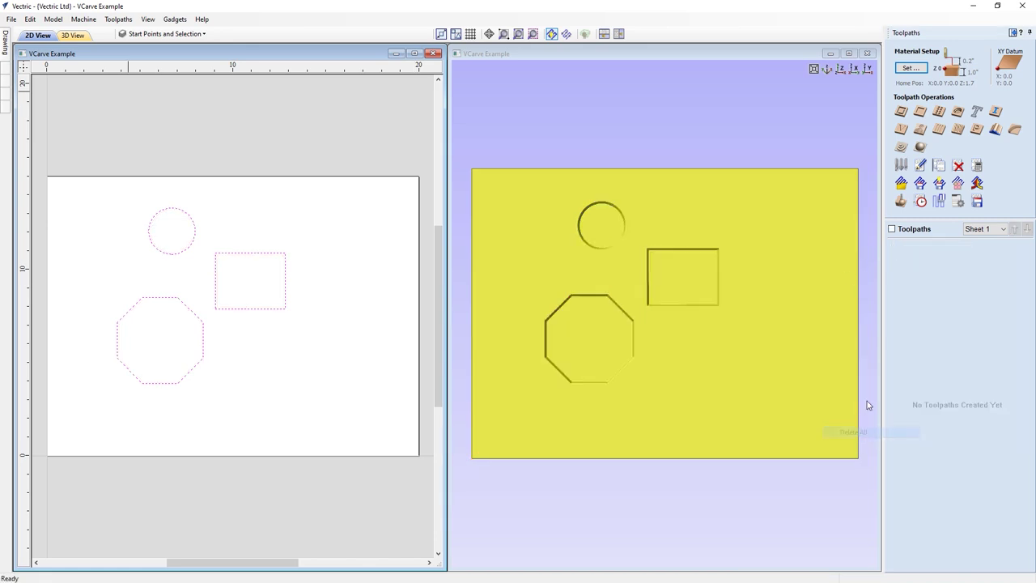
# Hide the Start Points and Selection layer, and show the Projecting Text layer as the active layer.
pyautogui.click(170, 34)
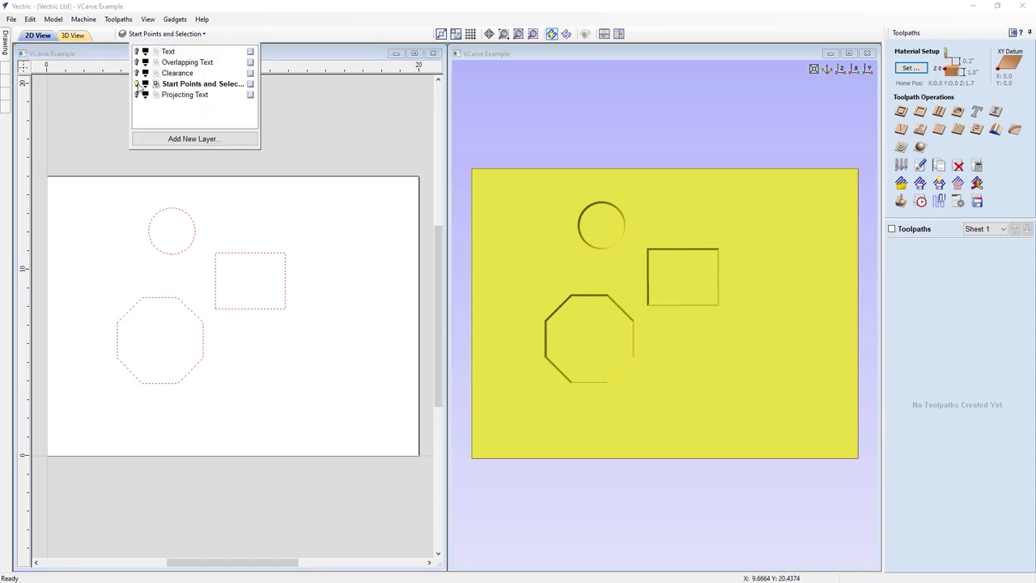
pyautogui.click(136, 83)
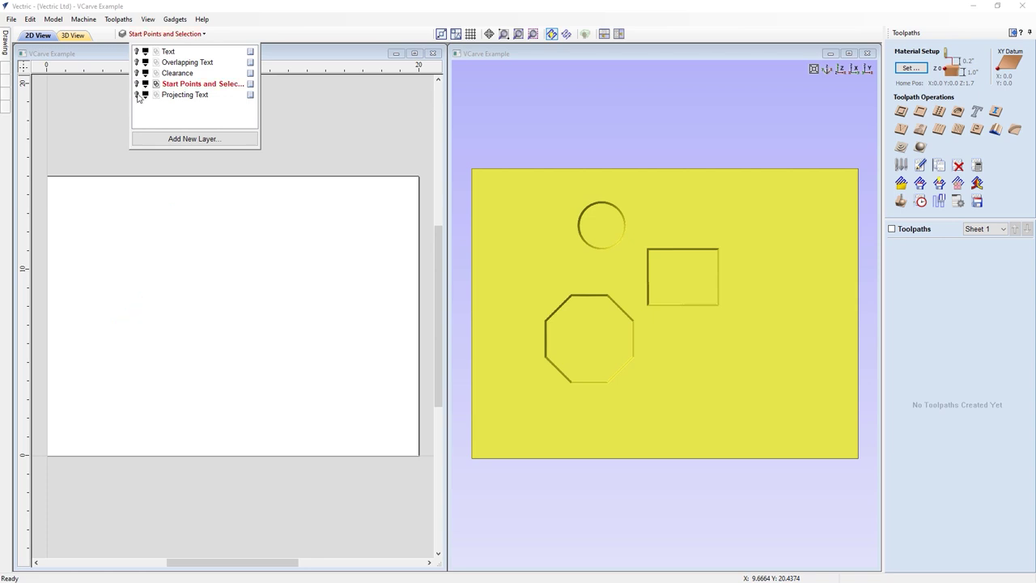
pyautogui.click(137, 94)
pyautogui.click(175, 95)
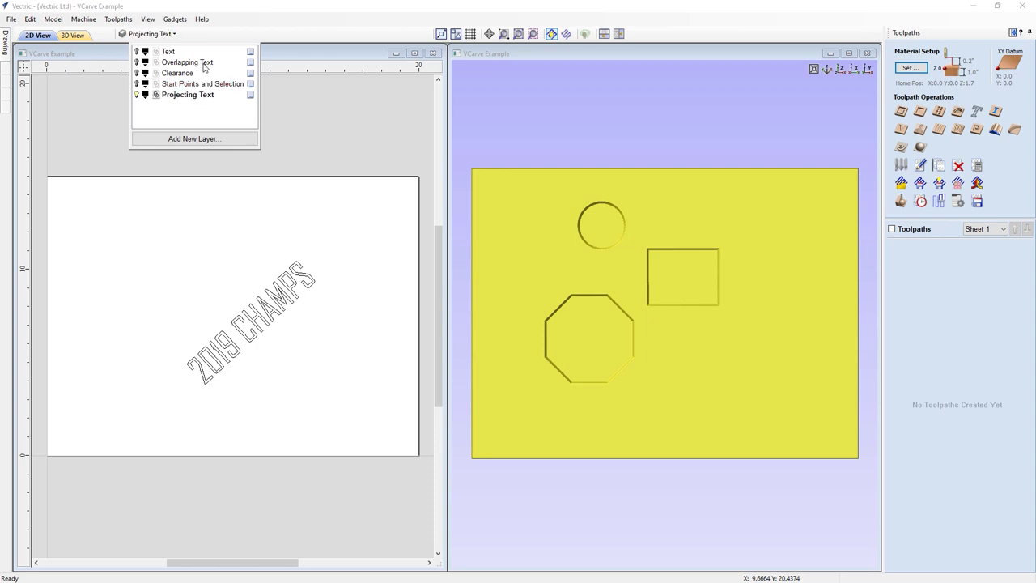
pyautogui.click(277, 29)
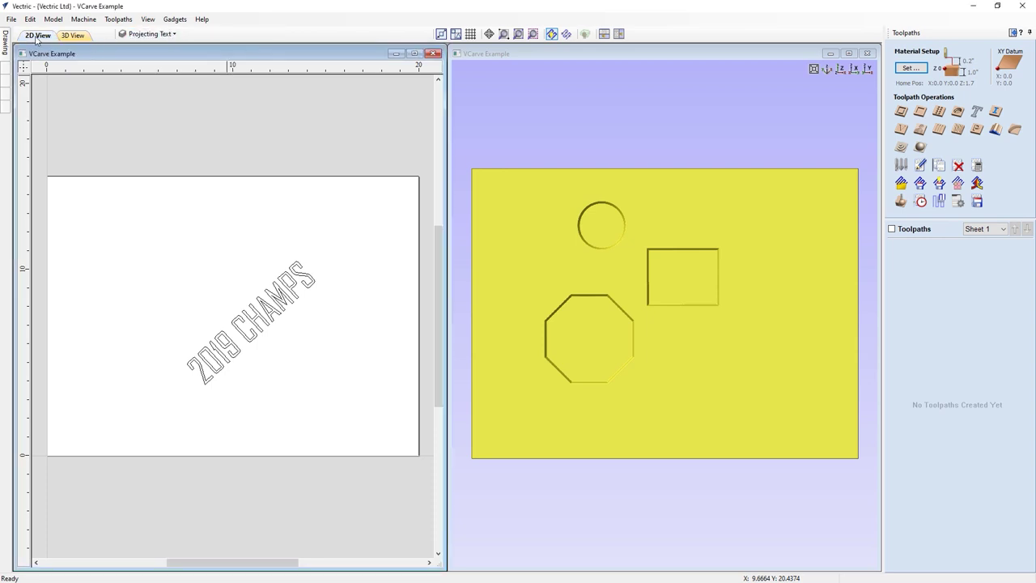
# Make the Football_50352-A component visible, then return to the toolpath commands and reset the preview.
pyautogui.click(1012, 34)
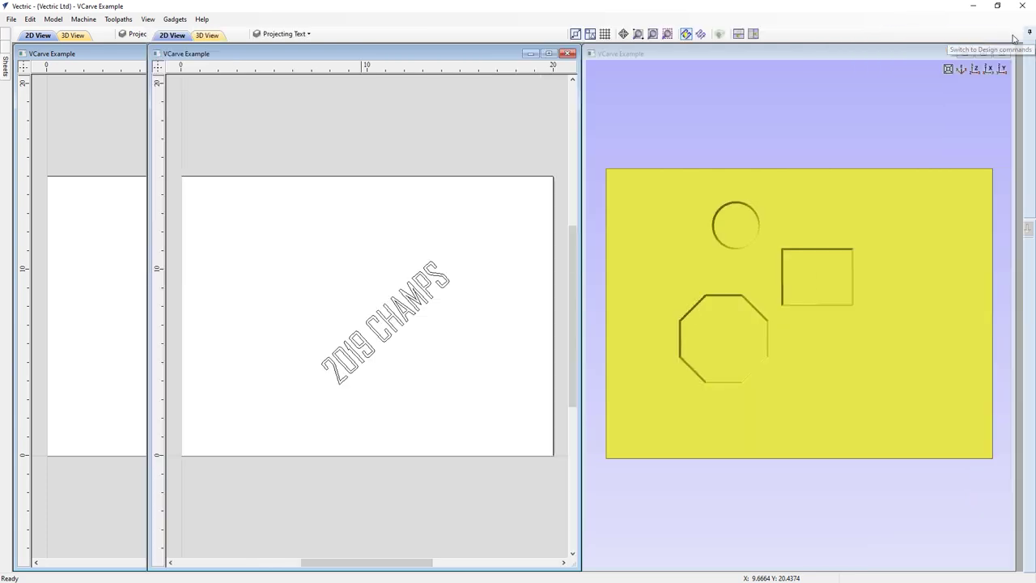
pyautogui.click(8, 85)
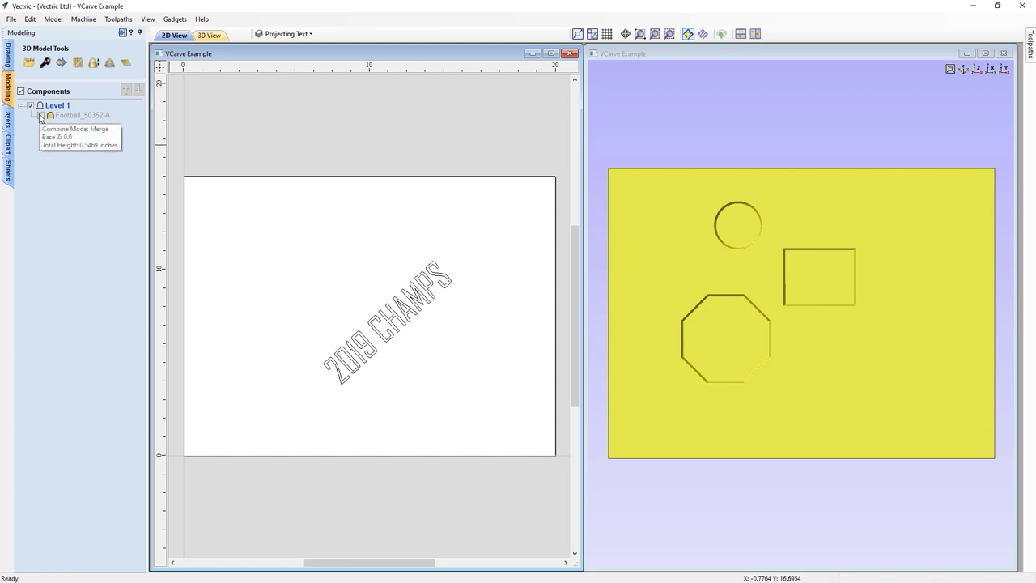
pyautogui.click(40, 116)
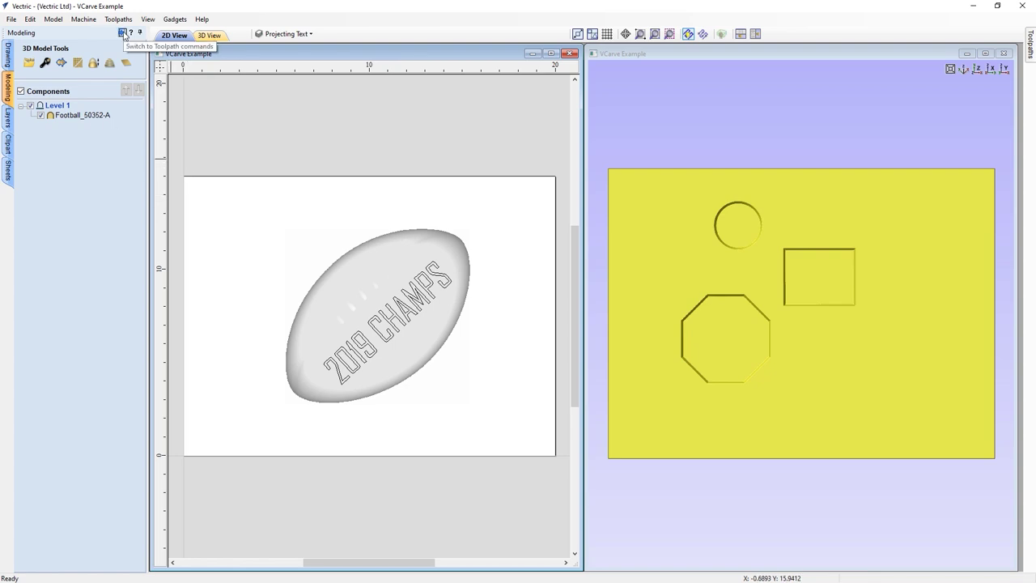
pyautogui.click(123, 33)
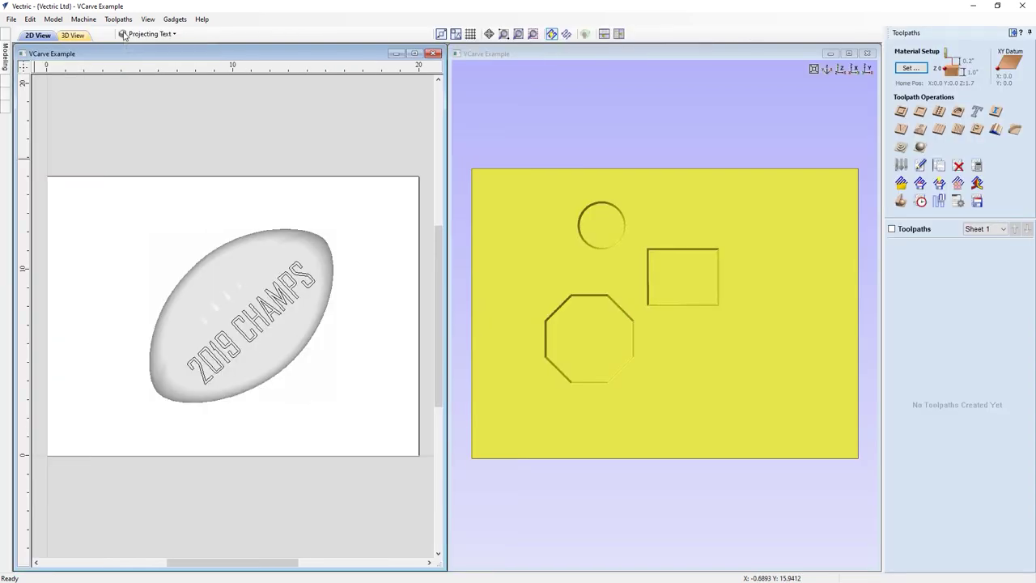
pyautogui.click(900, 202)
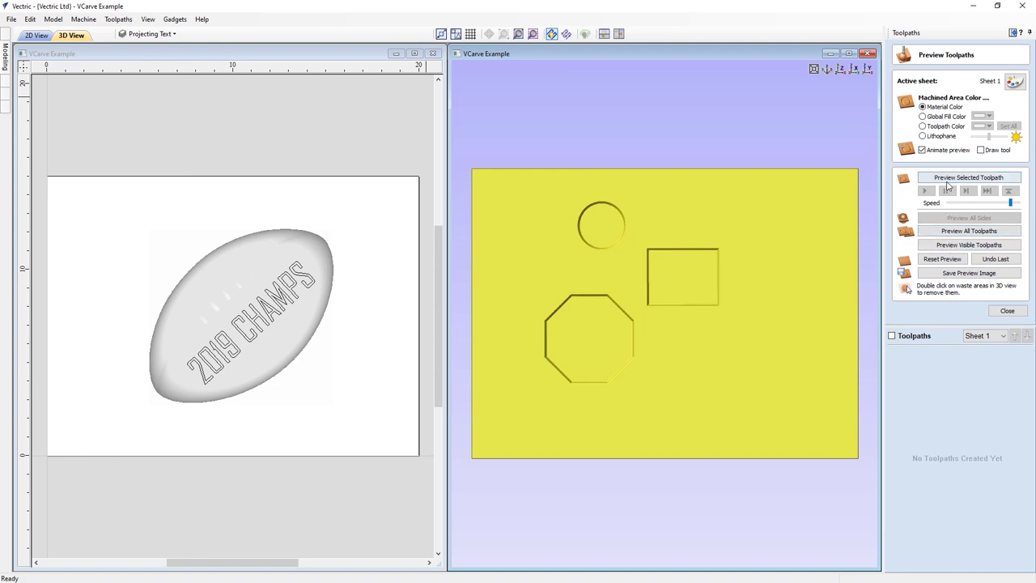
pyautogui.click(946, 260)
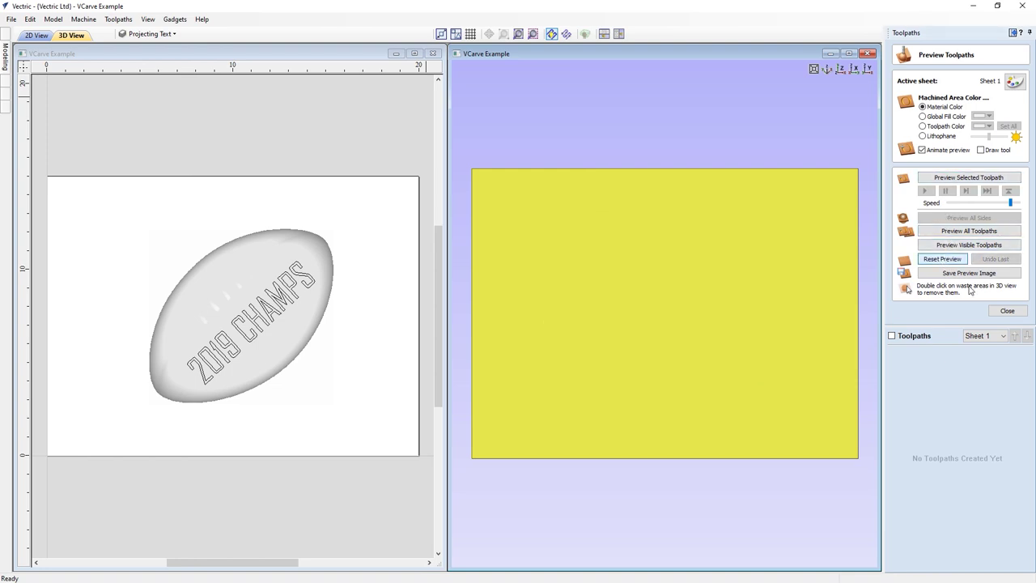
# Confirm the material setup and calculate a 3D finish toolpath with the 1/8" ball nose, model boundary and offset strategy.
pyautogui.click(1007, 310)
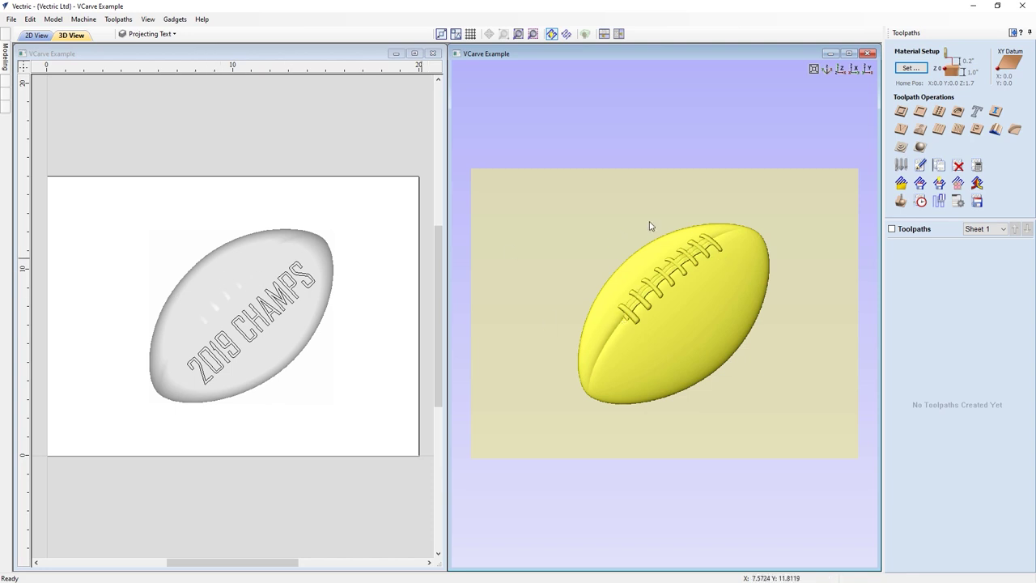
pyautogui.click(921, 147)
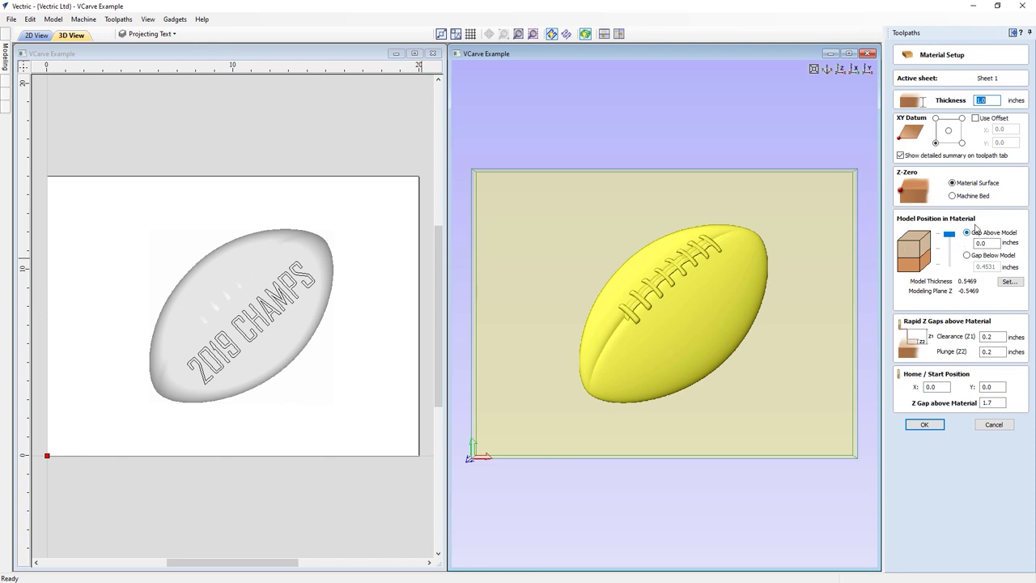
pyautogui.click(927, 426)
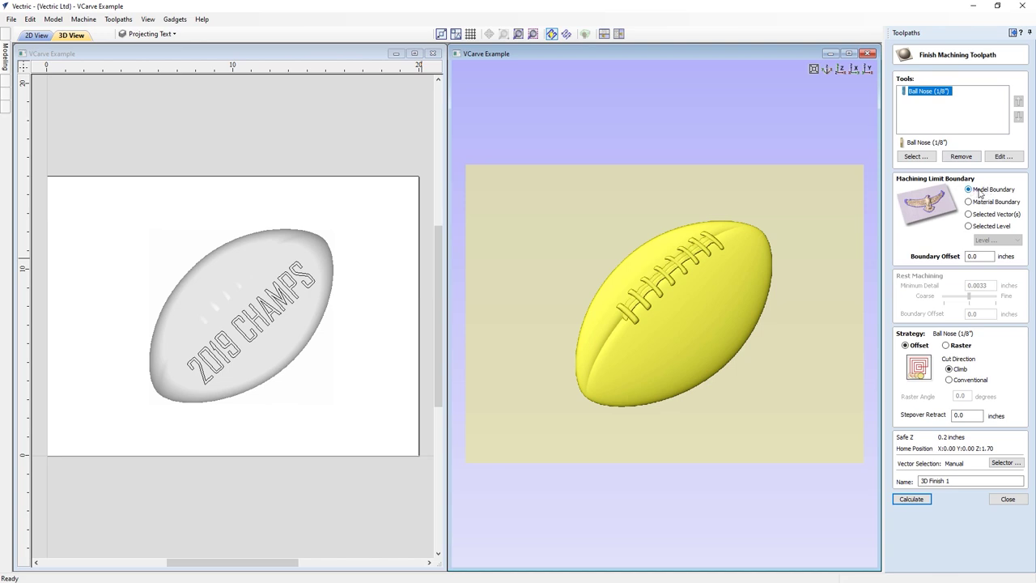
pyautogui.click(911, 499)
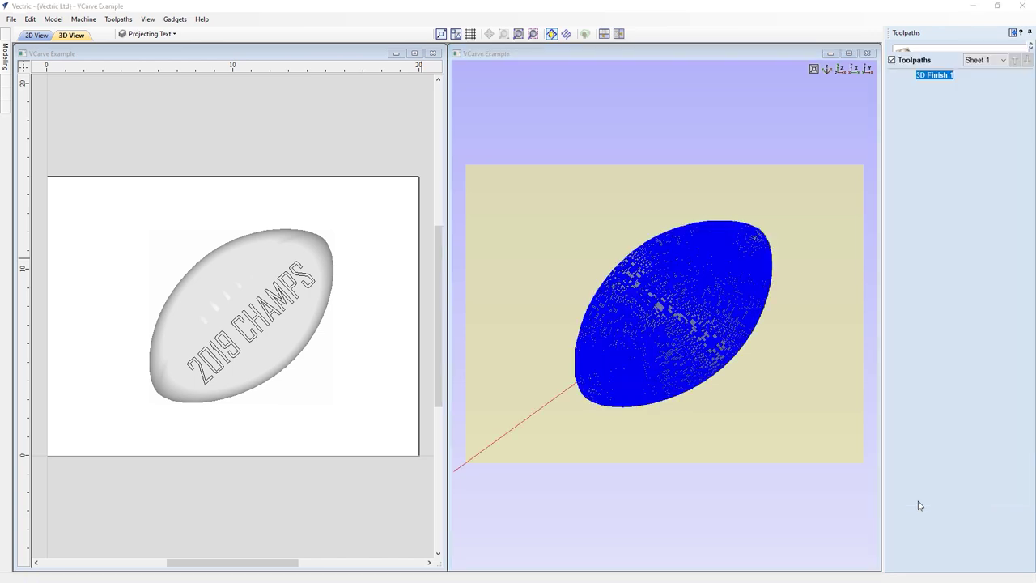
# Preview the 3D Finish 1 toolpath at maximum speed, and close the preview.
pyautogui.moveTo(1010, 203); pyautogui.dragTo(1019, 203)
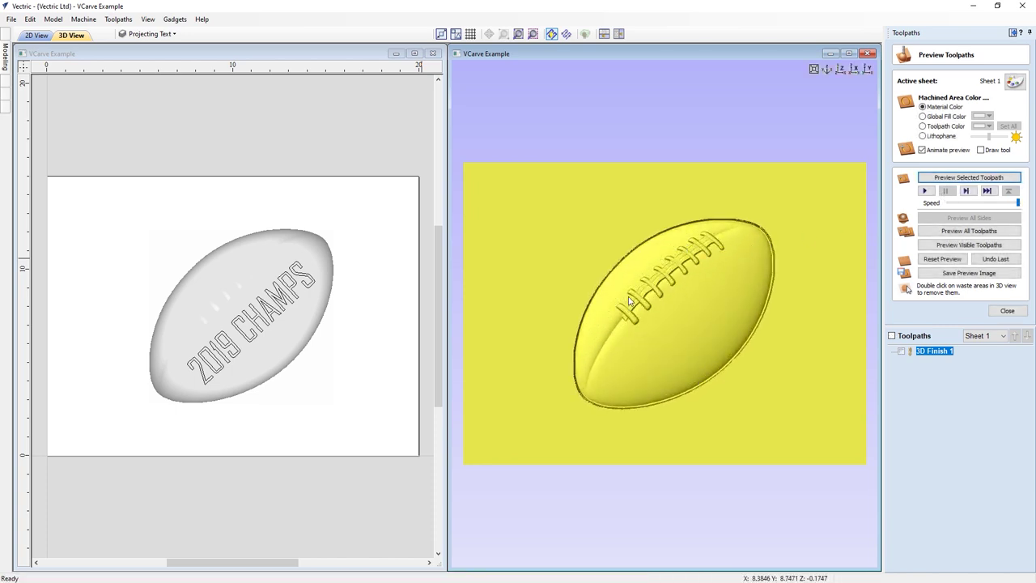
pyautogui.click(1006, 312)
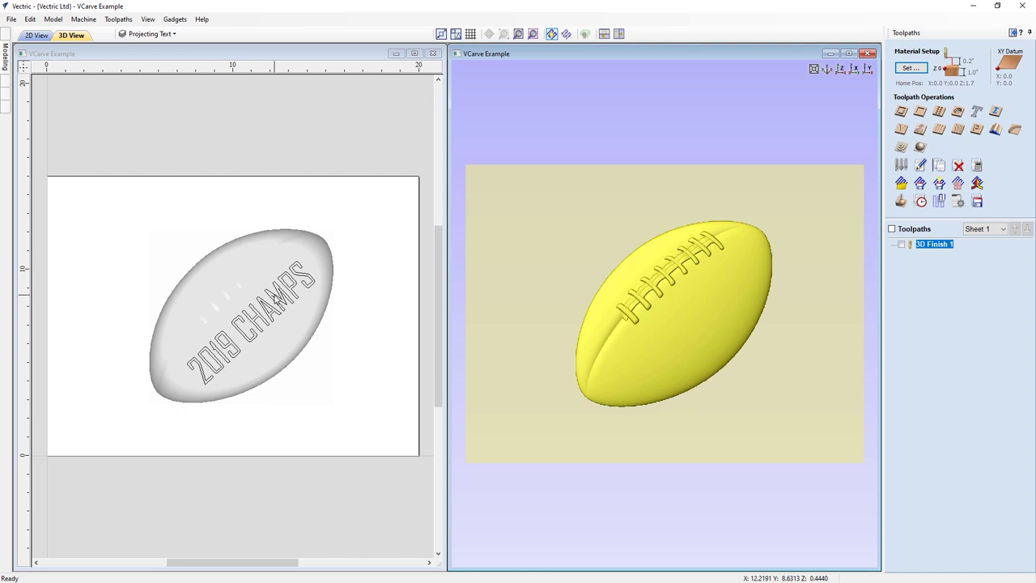
# Calculate and preview V-Carve 3d for the 2019 CHAMPS text, projected onto the model, without flat depth, clearance tools, start points or selection order.
pyautogui.click(276, 299)
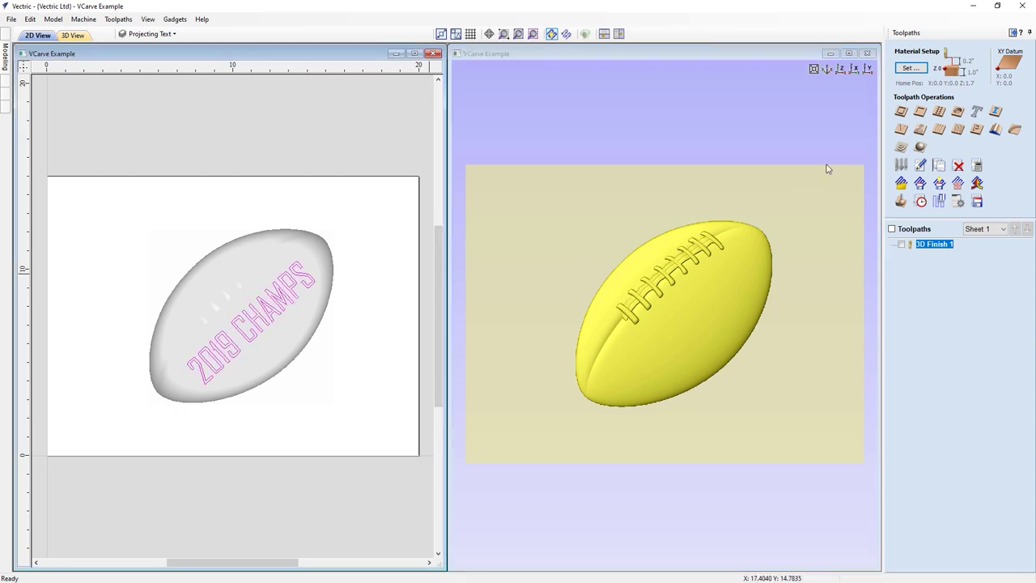
pyautogui.click(902, 129)
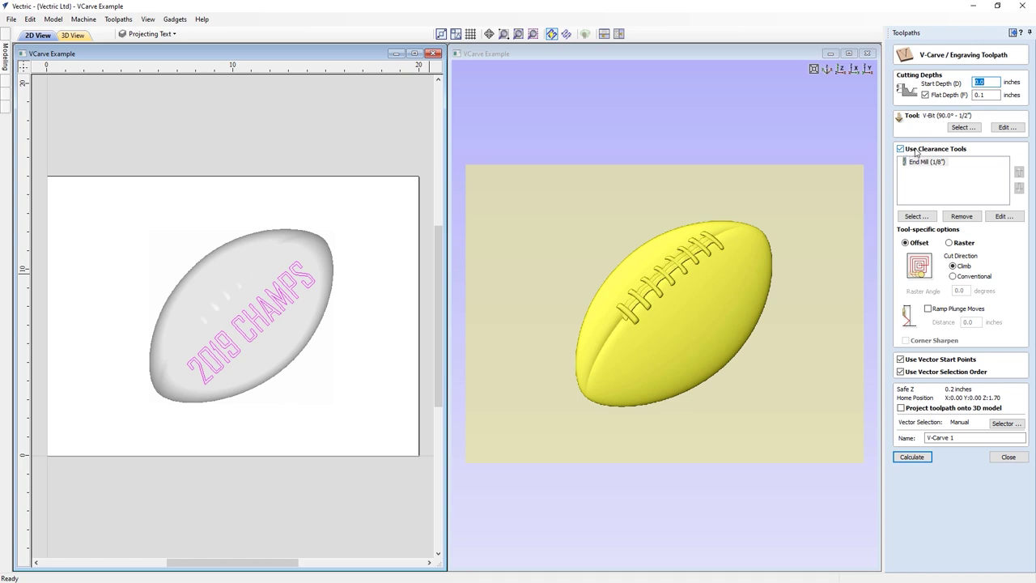
pyautogui.click(916, 150)
pyautogui.click(942, 97)
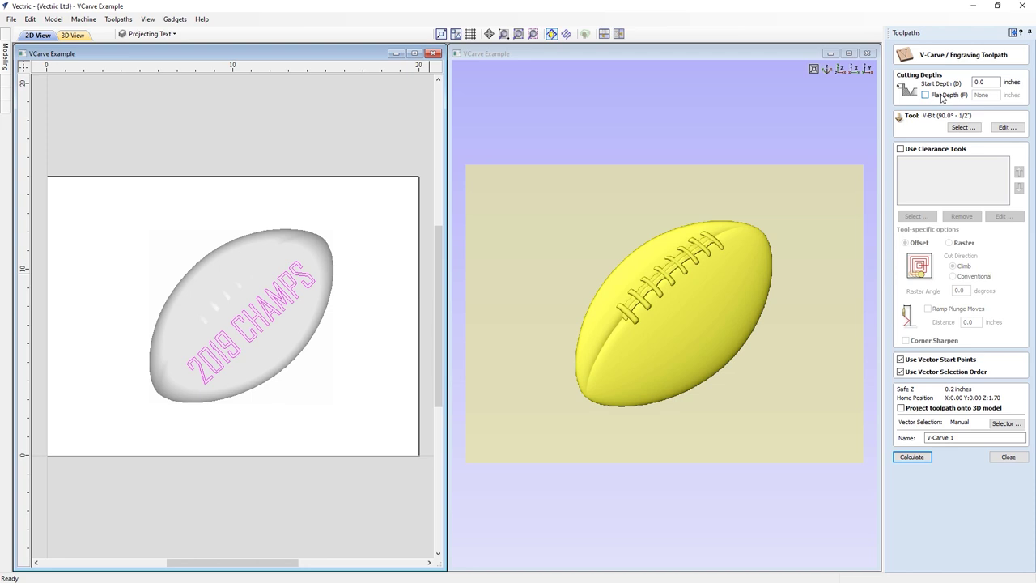
pyautogui.click(900, 358)
pyautogui.click(963, 437)
pyautogui.click(912, 458)
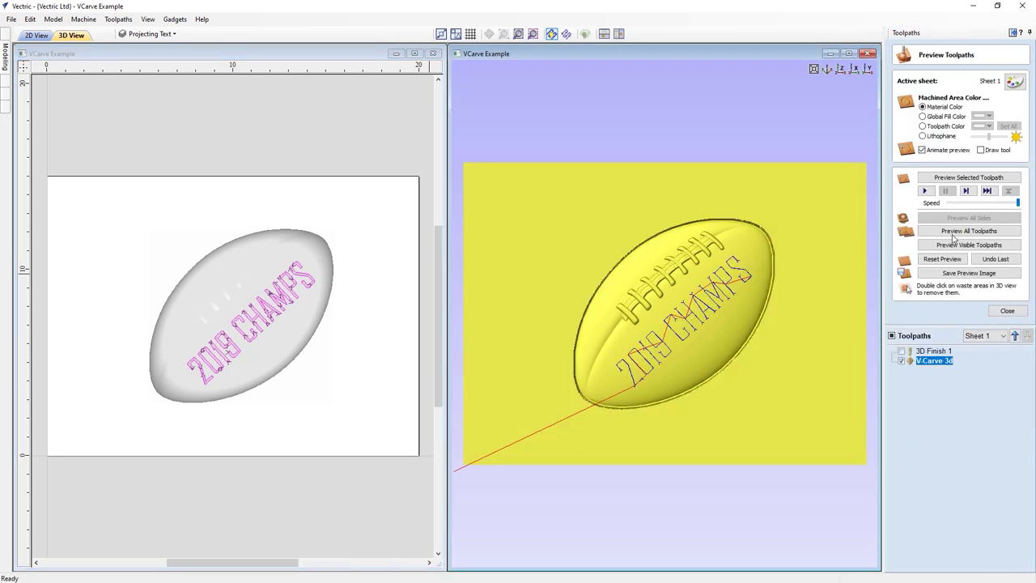
pyautogui.click(962, 176)
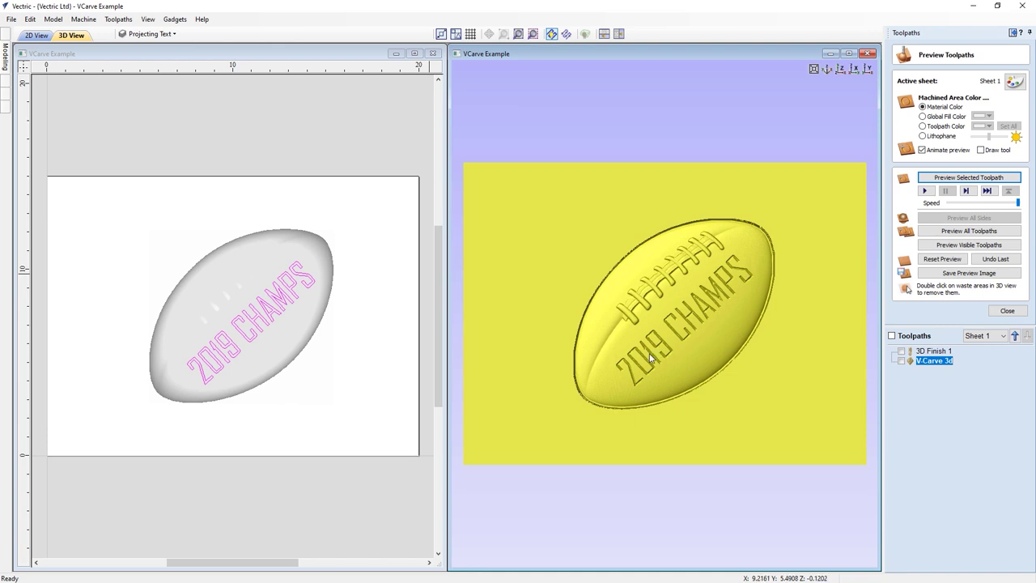
# Undo the last preview, then recalculate V-Carve 3d without projection onto the 3D model and preview it.
pyautogui.click(1001, 260)
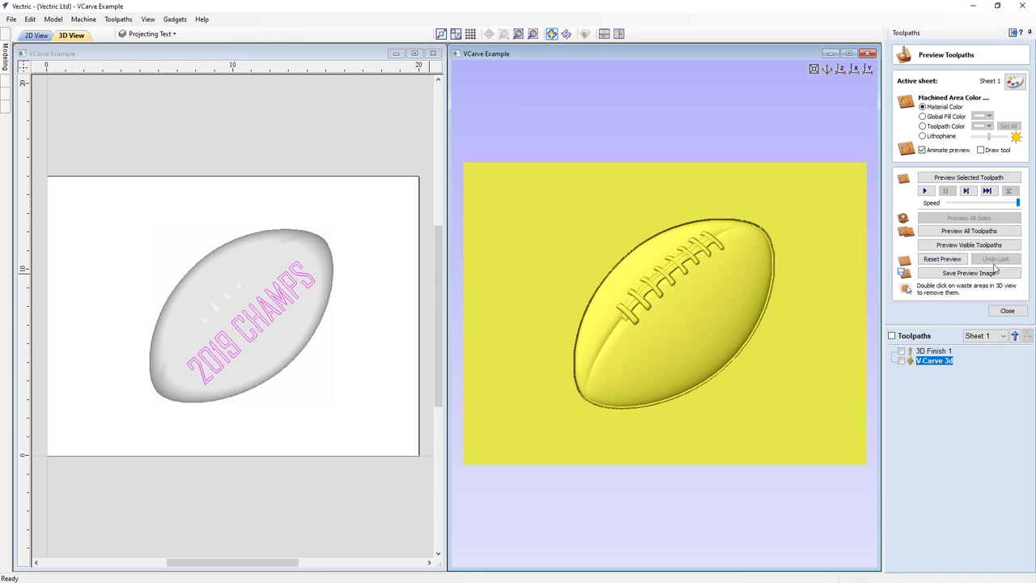
pyautogui.doubleClick(931, 361)
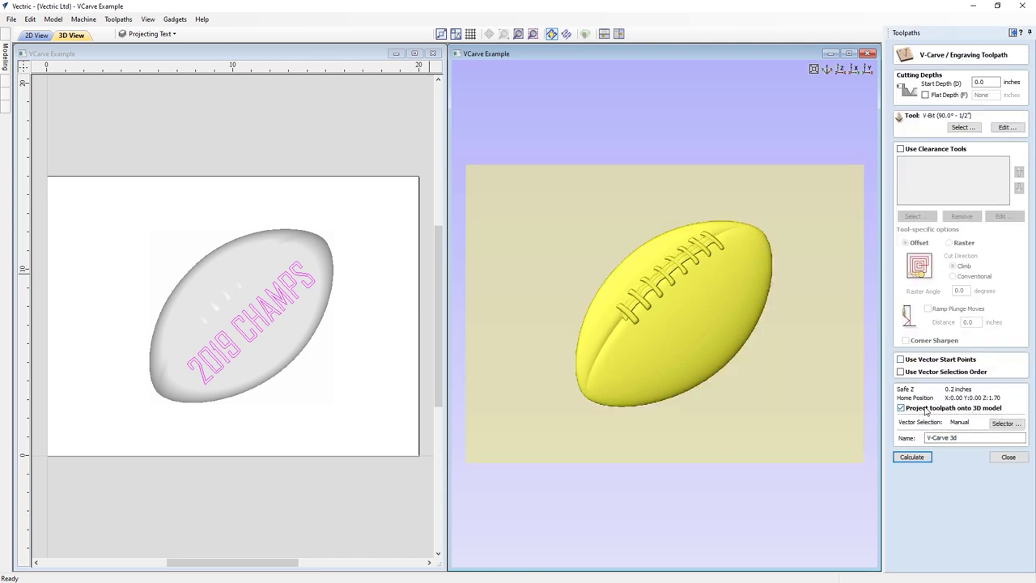
pyautogui.click(912, 458)
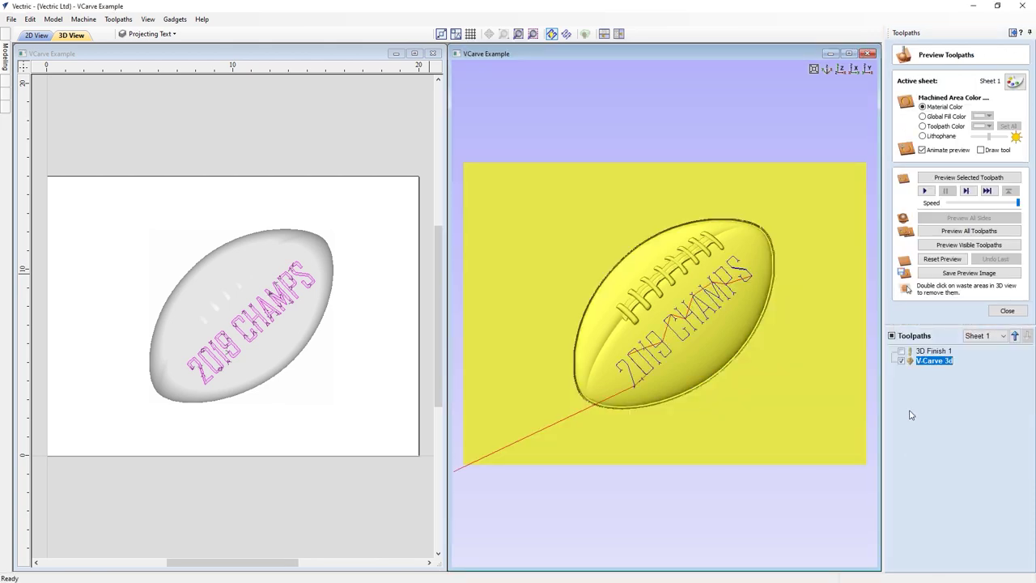
pyautogui.click(937, 180)
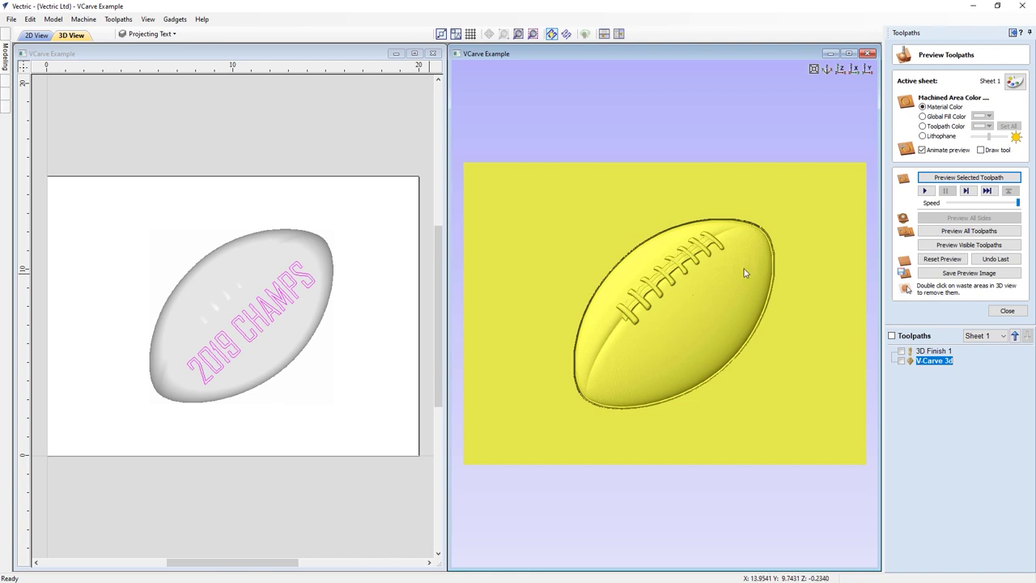
# Recalculate V-Carve 3d with projection onto the 3D model, selecting all closed vectors on the Projecting Text layer.
pyautogui.moveTo(930, 364)
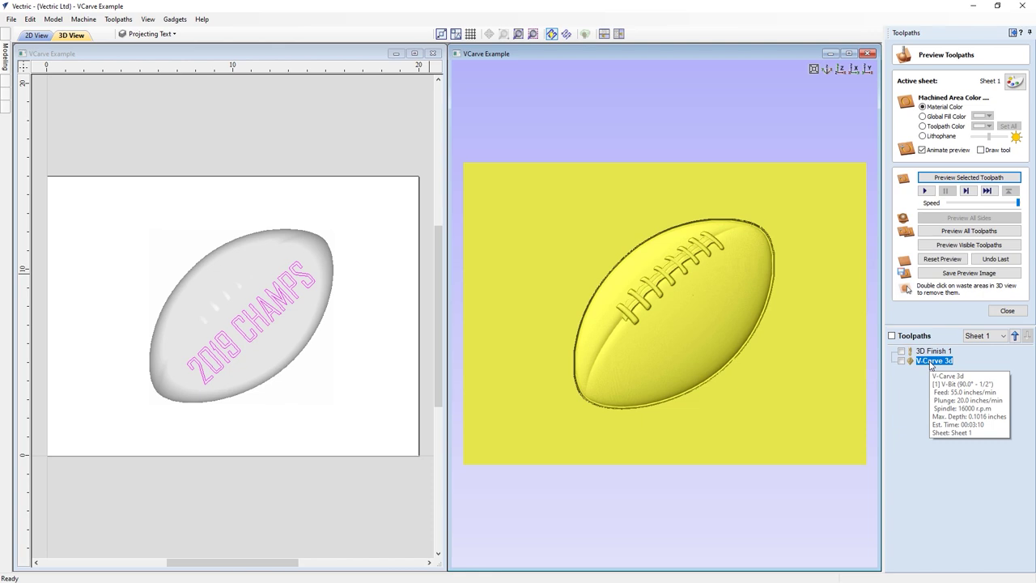
pyautogui.doubleClick(931, 361)
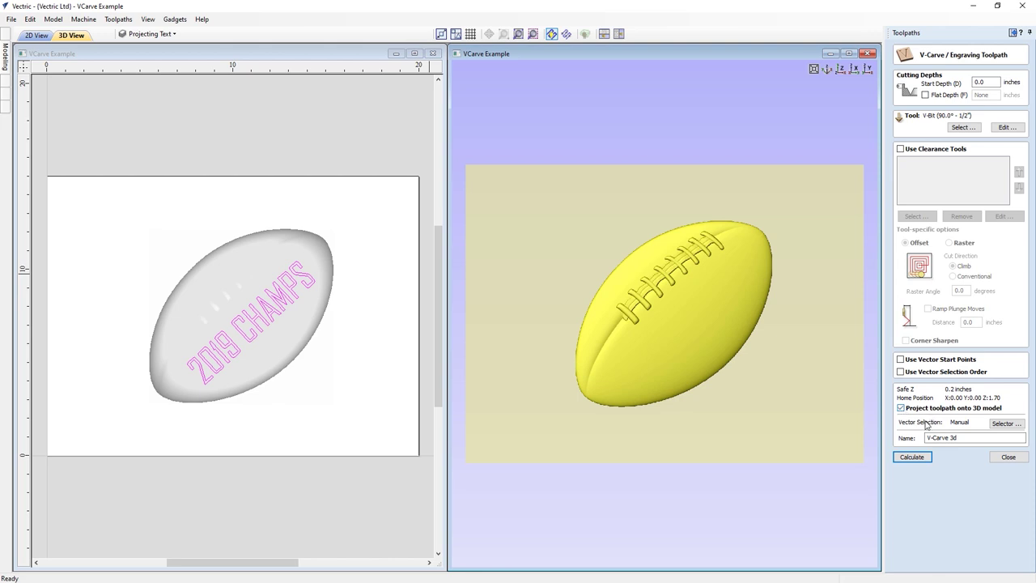
pyautogui.click(1001, 427)
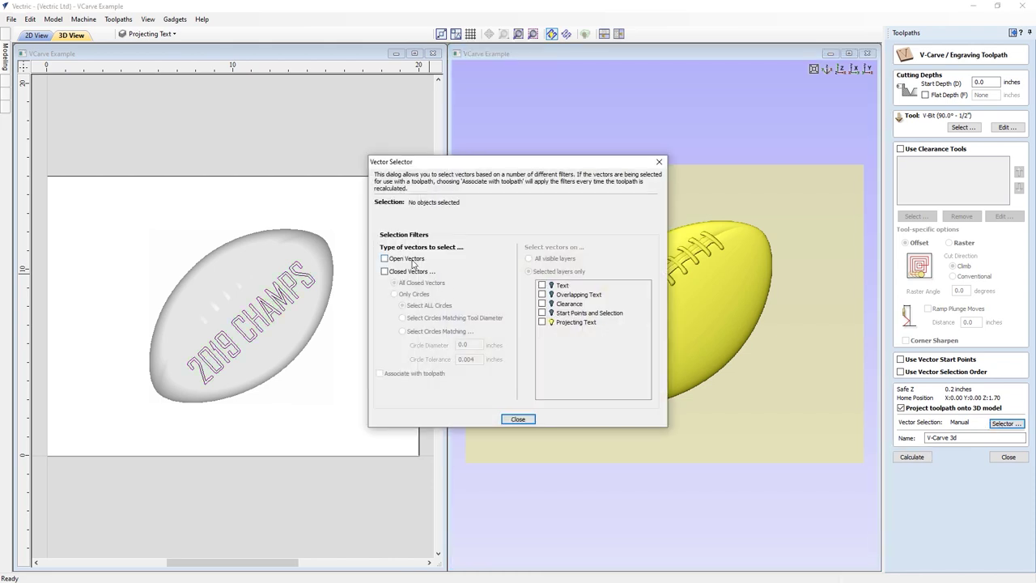
pyautogui.click(404, 273)
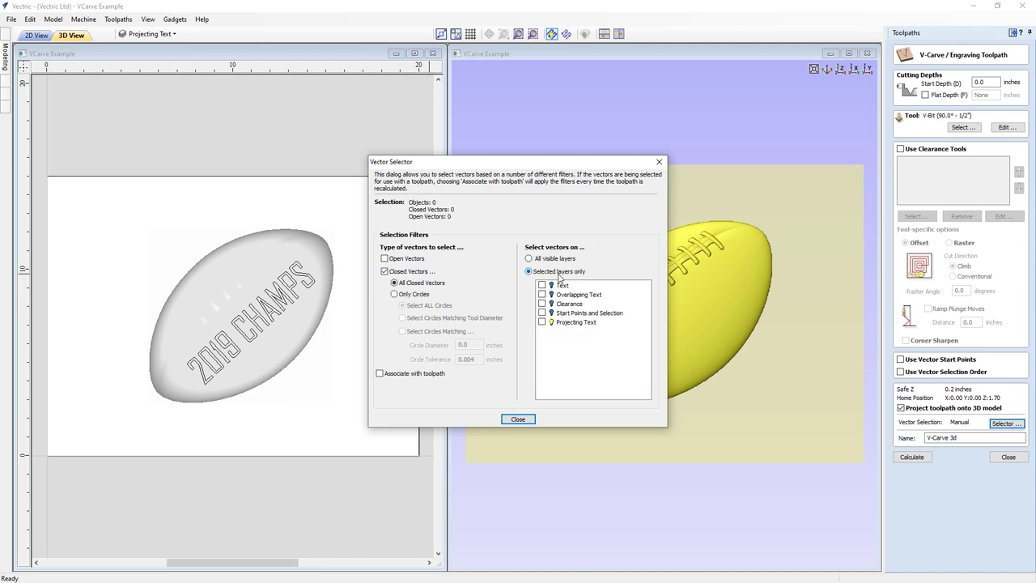
pyautogui.click(541, 322)
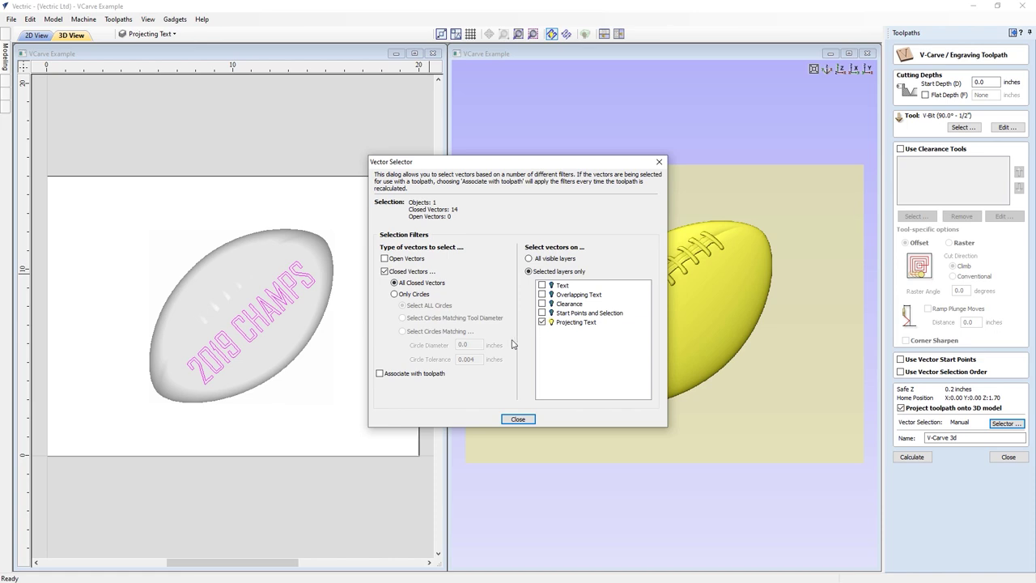
pyautogui.click(517, 419)
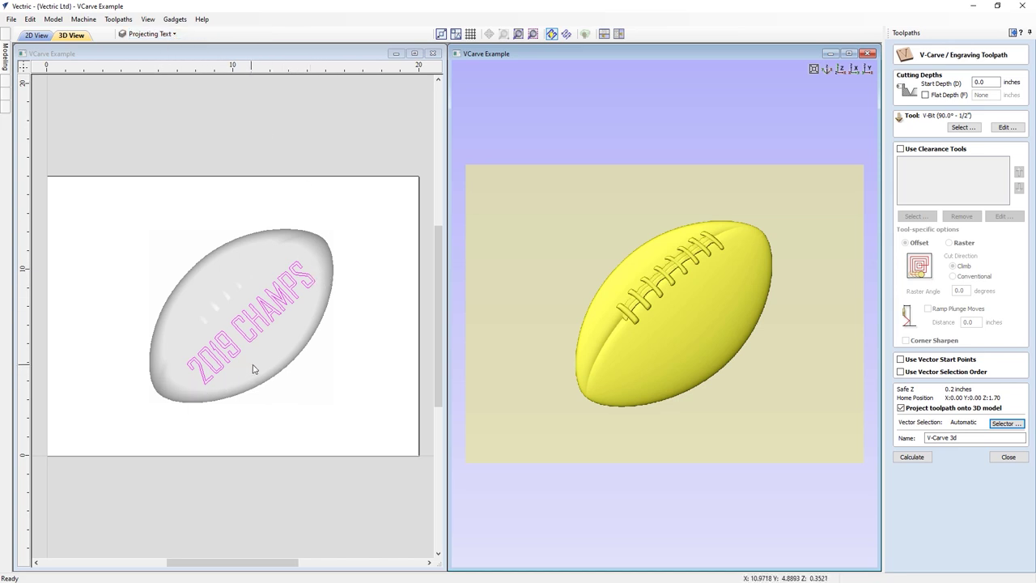
pyautogui.click(912, 457)
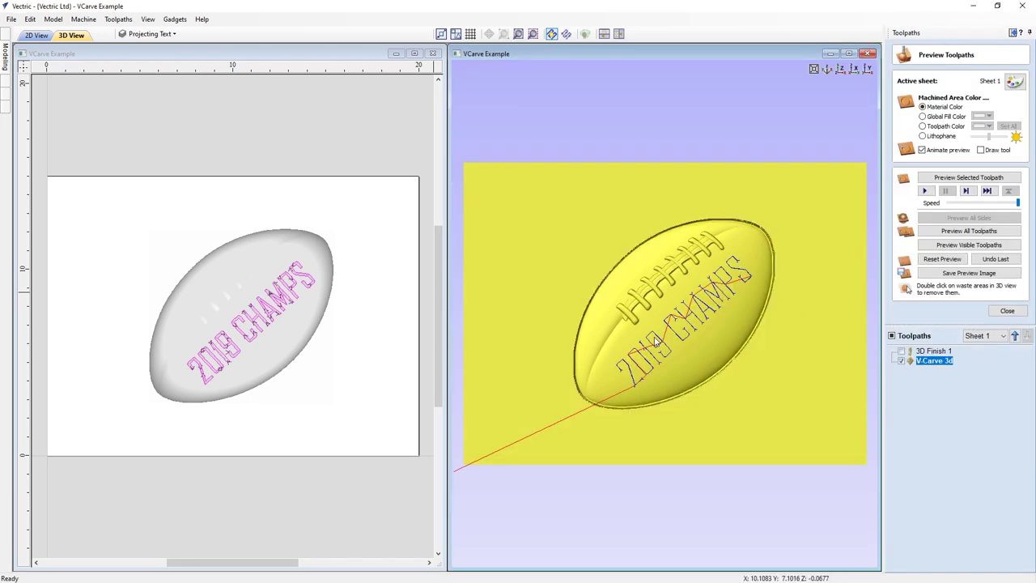
# Preview the recalculated V-Carve 3d toolpath, inspect the carved lettering up close at an angle, and return to the view from above.
pyautogui.click(948, 179)
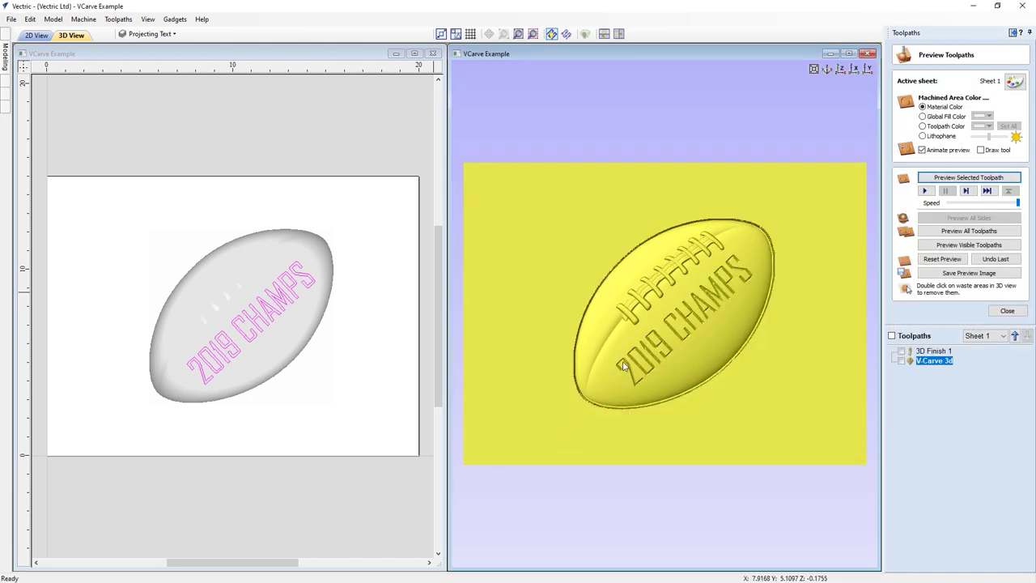
pyautogui.moveTo(600, 433); pyautogui.dragTo(685, 277)
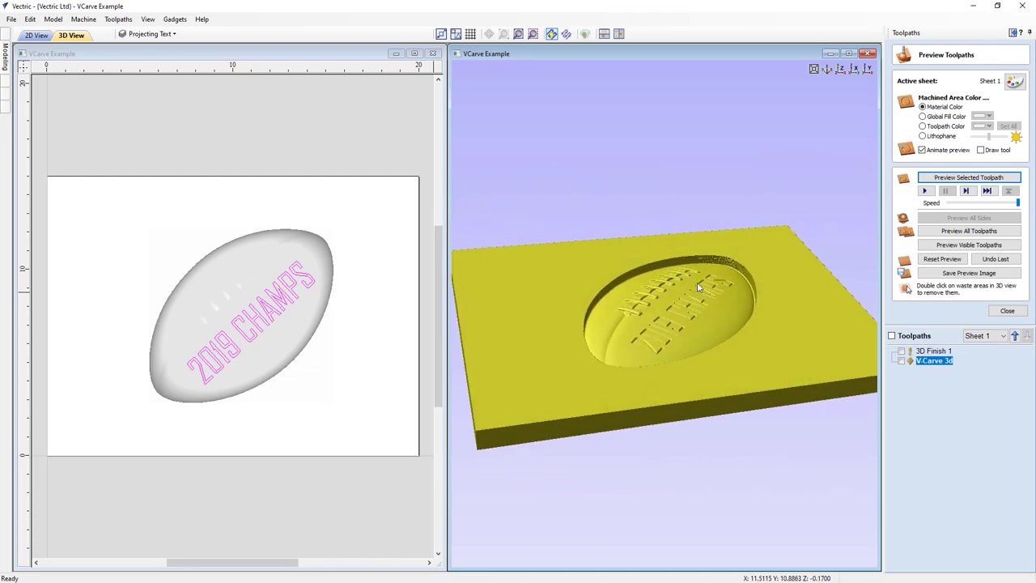
pyautogui.scroll(3, 708, 330)
pyautogui.moveTo(703, 356); pyautogui.dragTo(669, 412)
pyautogui.scroll(-3, 505, 434)
pyautogui.scroll(2, 683, 434)
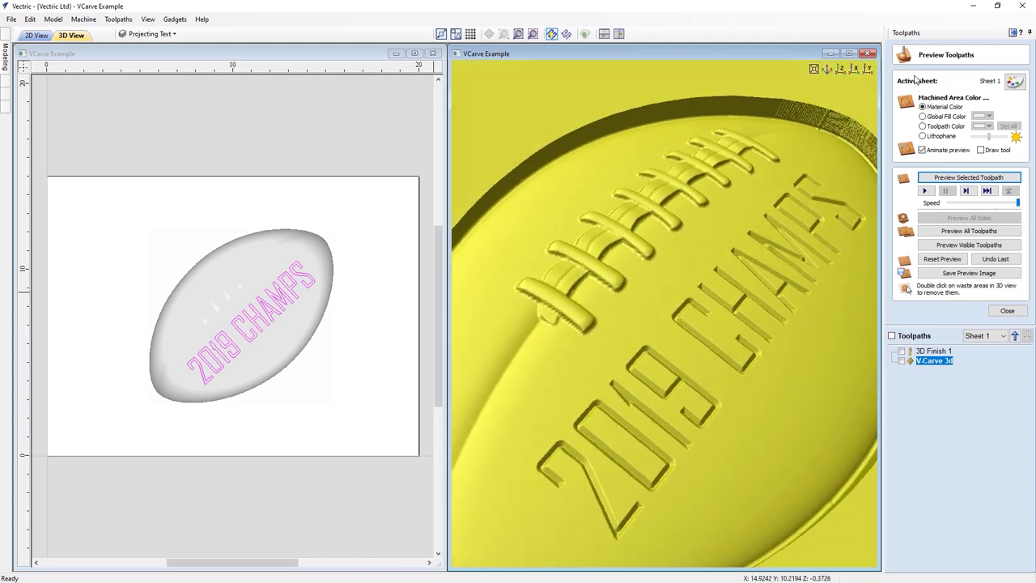
pyautogui.click(841, 70)
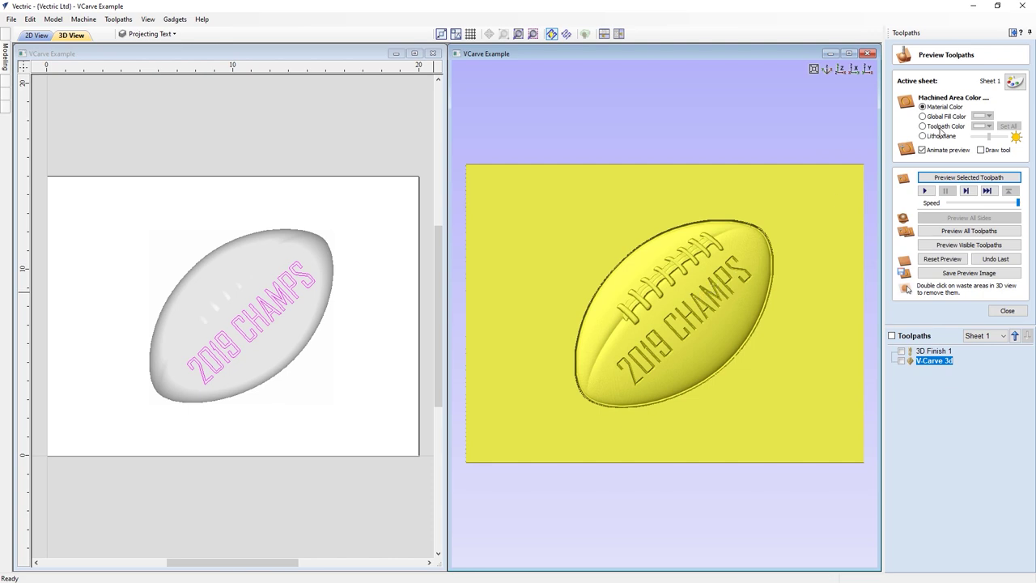
# Colour the area machined by 3D Finish 1 orange using an individual toolpath color.
pyautogui.click(931, 352)
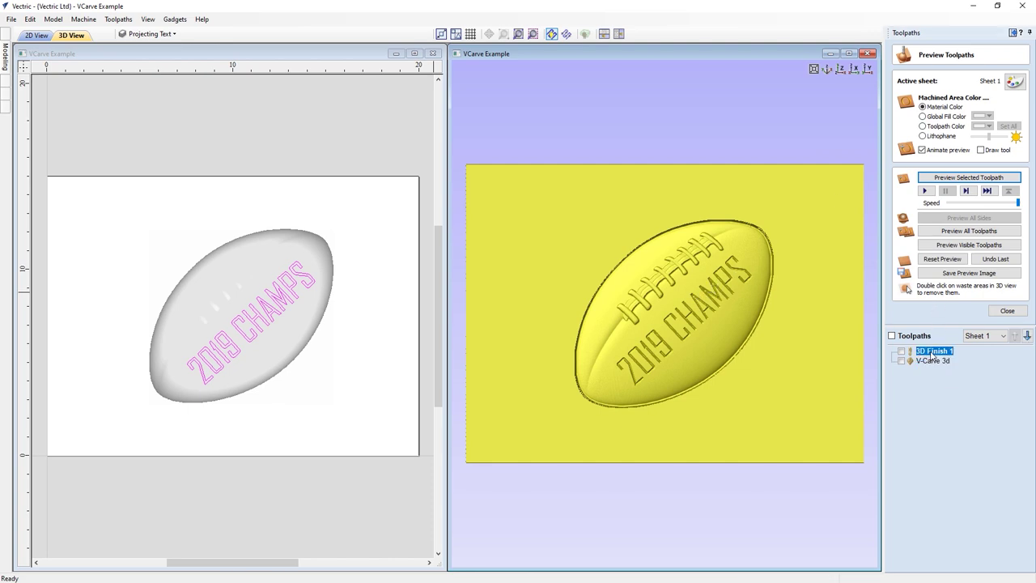
pyautogui.click(940, 127)
pyautogui.click(982, 126)
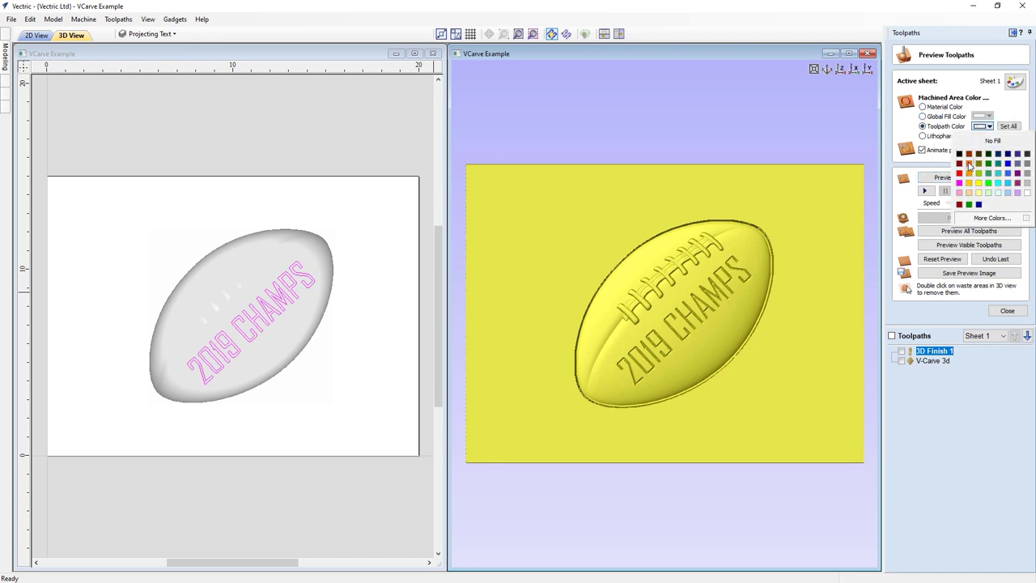
pyautogui.click(969, 166)
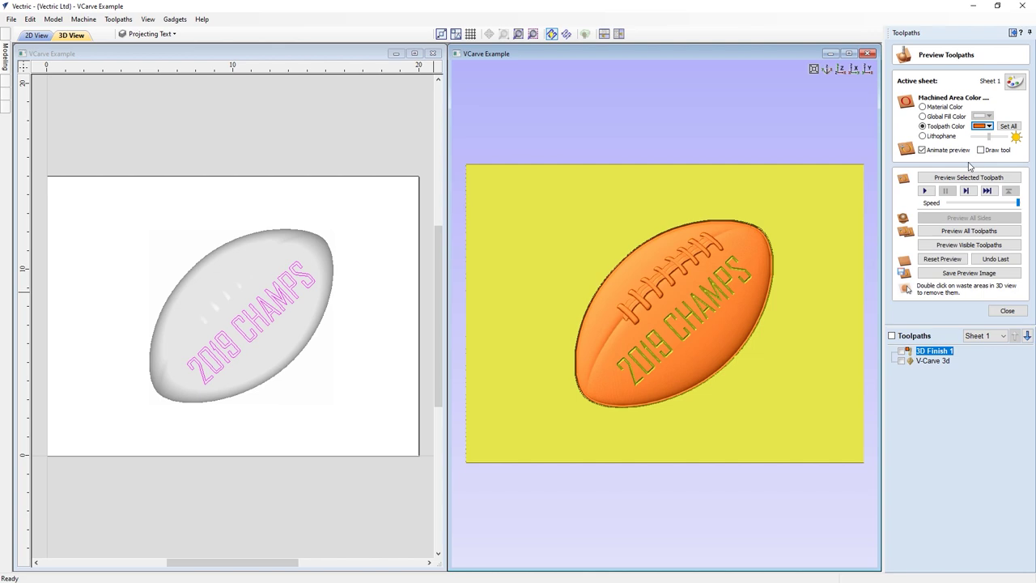
# Set the toolpath color of V-Carve 3d to black.
pyautogui.click(920, 362)
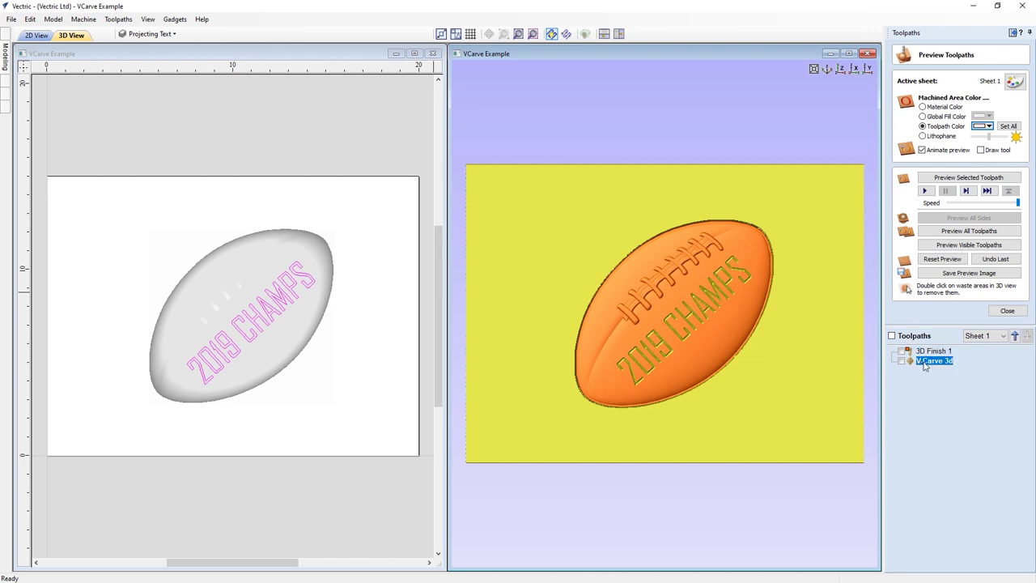
pyautogui.click(986, 126)
pyautogui.click(959, 153)
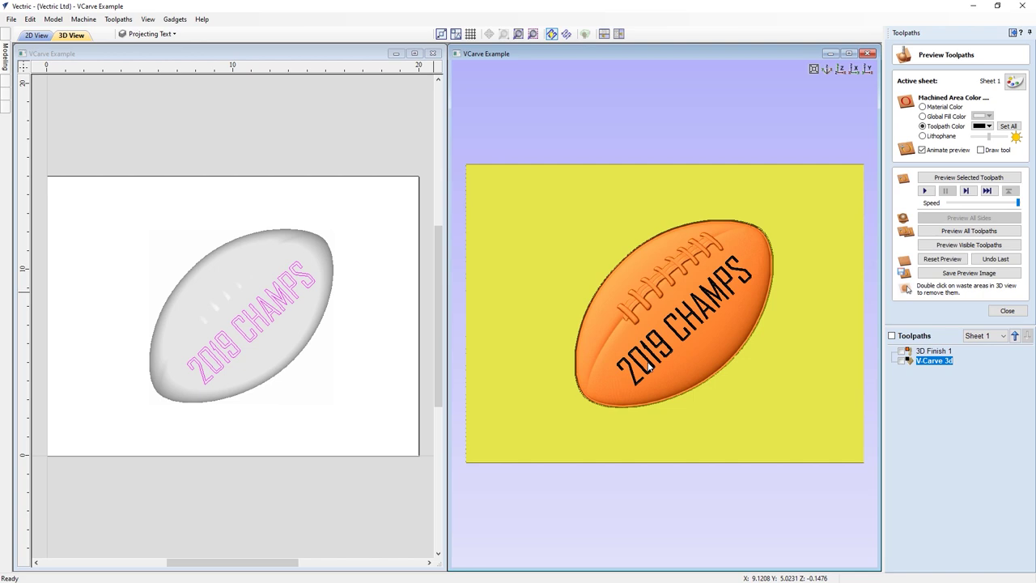
# Maximize the 3D view and open the V-Carve 3d toolpath for editing.
pyautogui.click(851, 54)
pyautogui.doubleClick(938, 361)
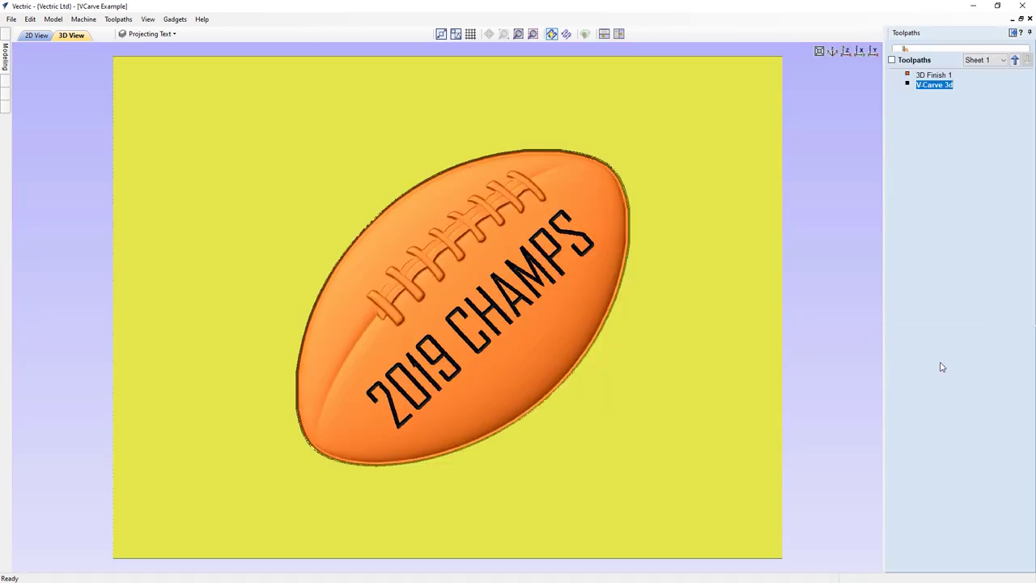